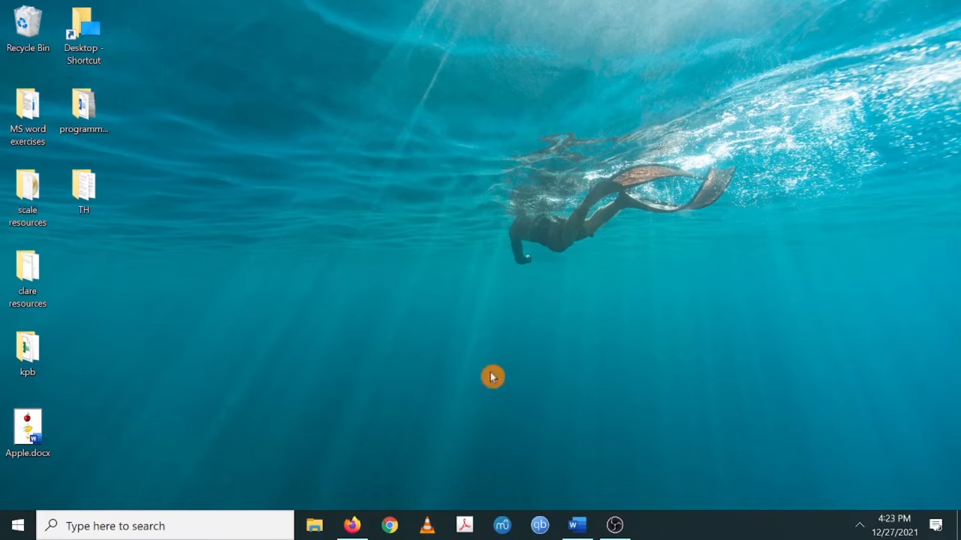
- Switch to MICROSOFT WORD EXERCISE ONE.docx in Word and examine the plain letter, the list of topics and the formatted sample page
{"action": "left_click", "coordinate": [575, 526]}
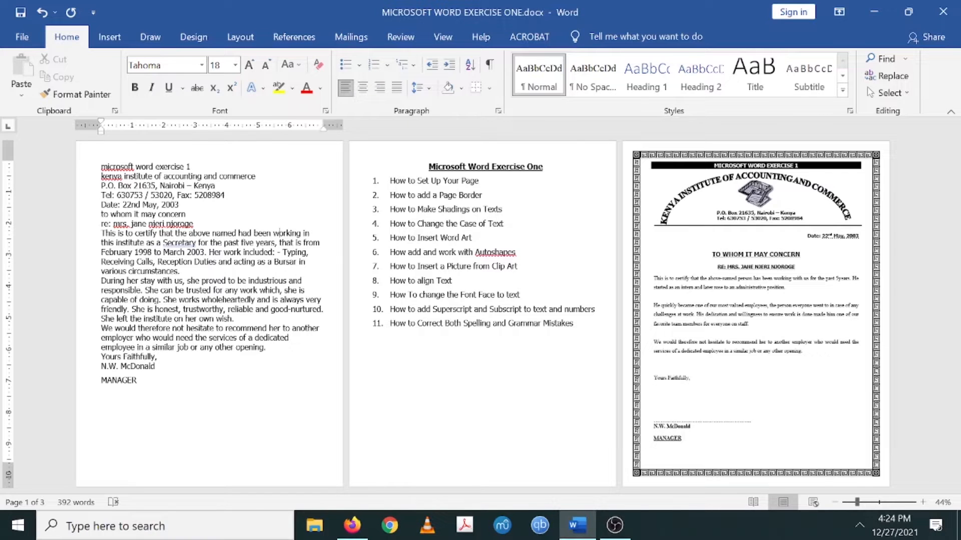
{"action": "left_click", "coordinate": [466, 237]}
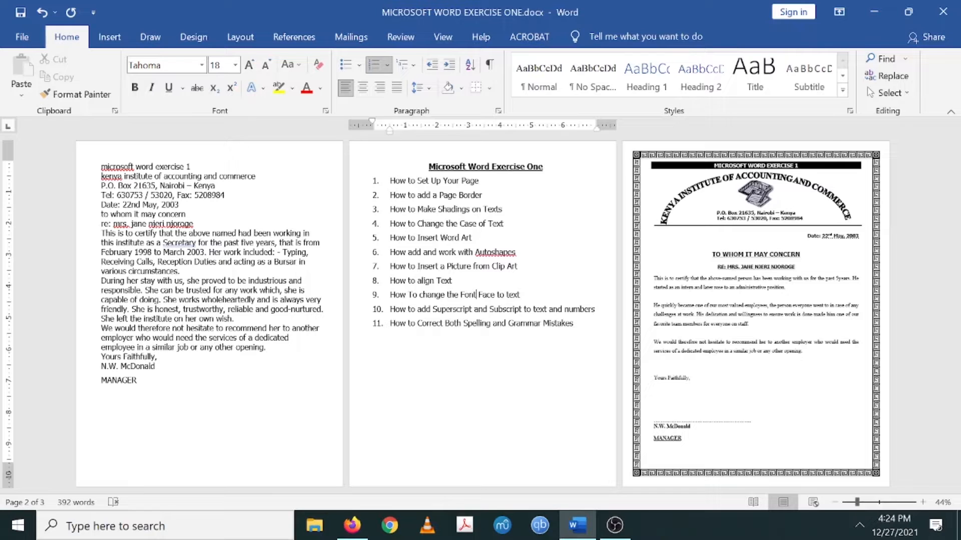
{"action": "left_click", "coordinate": [760, 198]}
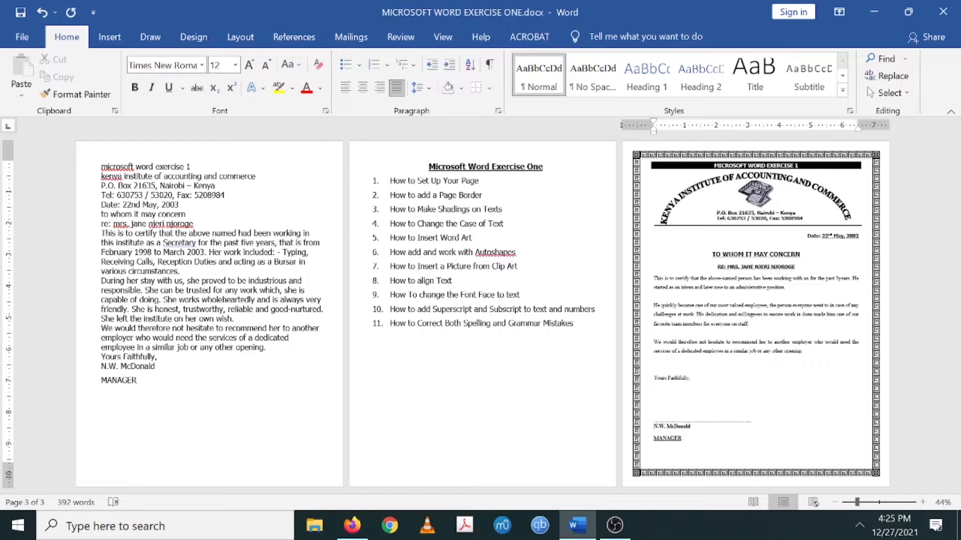
{"action": "left_click", "coordinate": [180, 271]}
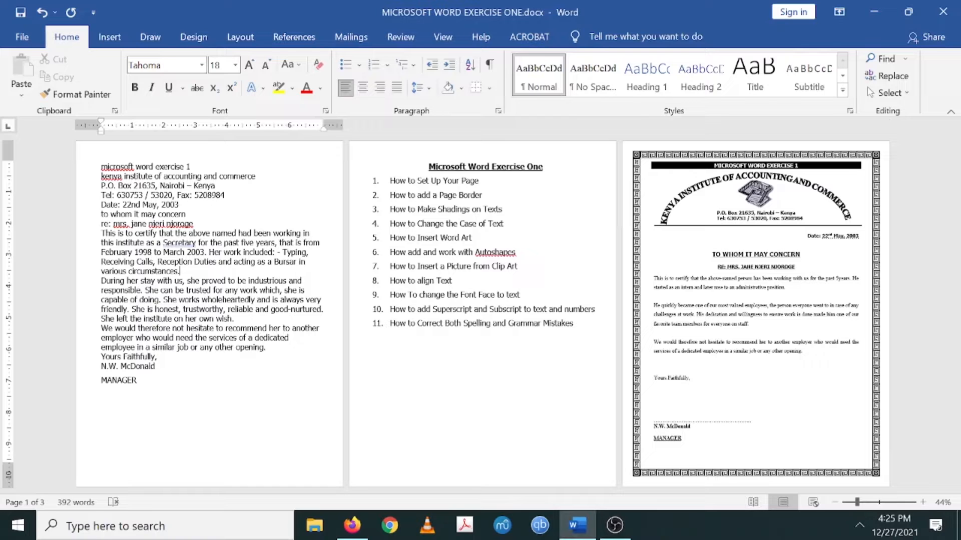
{"action": "key", "text": "ctrl+a"}
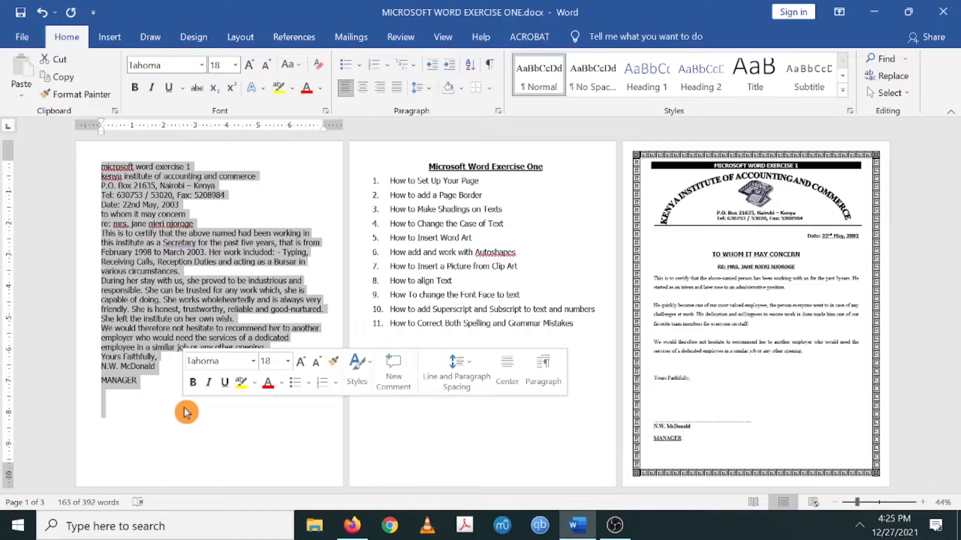
{"action": "left_click", "coordinate": [133, 210]}
{"action": "left_click_drag", "start_coordinate": [101, 167], "coordinate": [140, 383]}
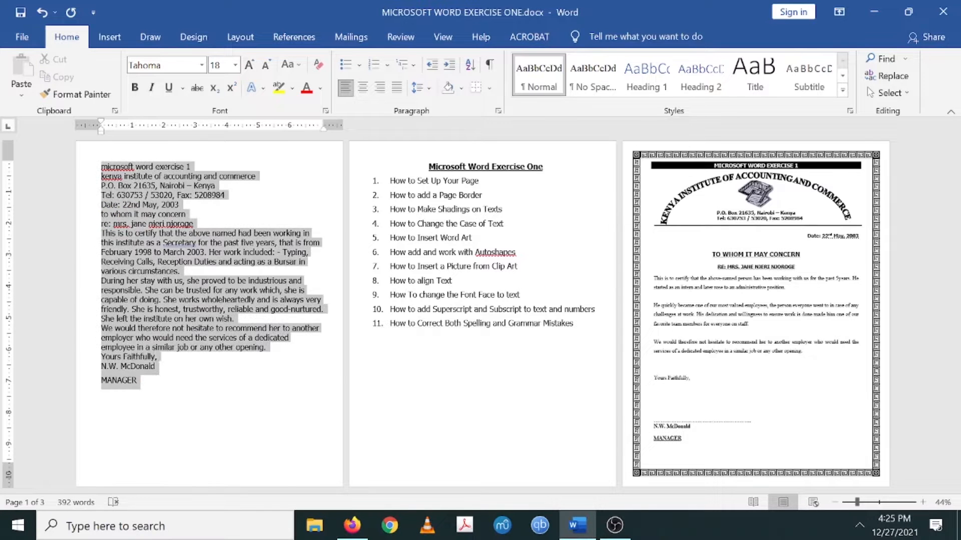
{"action": "left_click", "coordinate": [204, 268]}
{"action": "left_click_drag", "start_coordinate": [101, 167], "coordinate": [136, 389]}
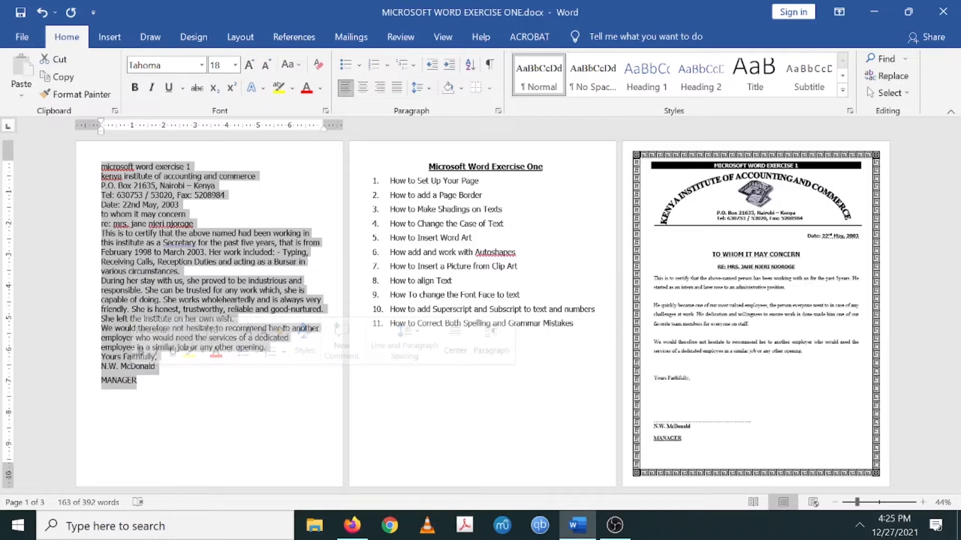
{"action": "left_click", "coordinate": [492, 281]}
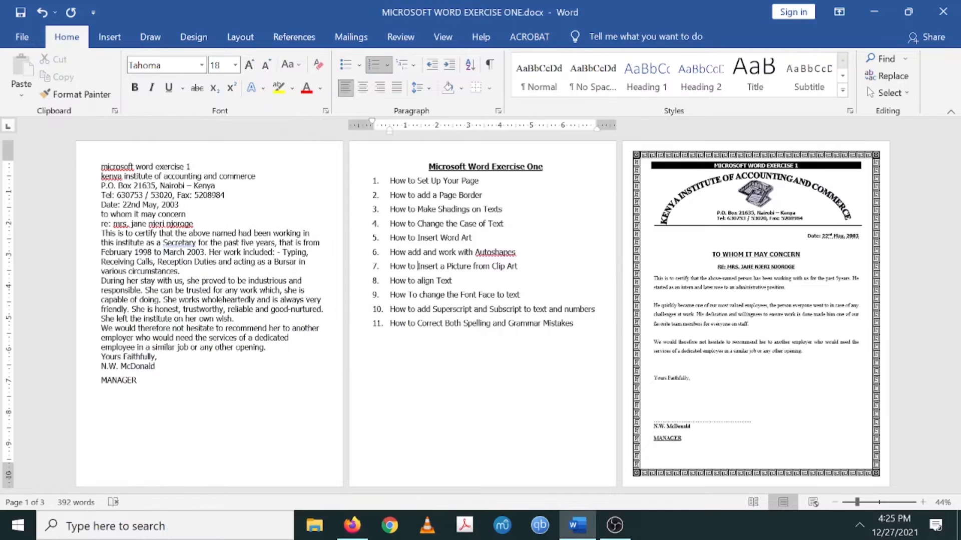
{"action": "left_click", "coordinate": [736, 277]}
{"action": "left_click", "coordinate": [755, 320]}
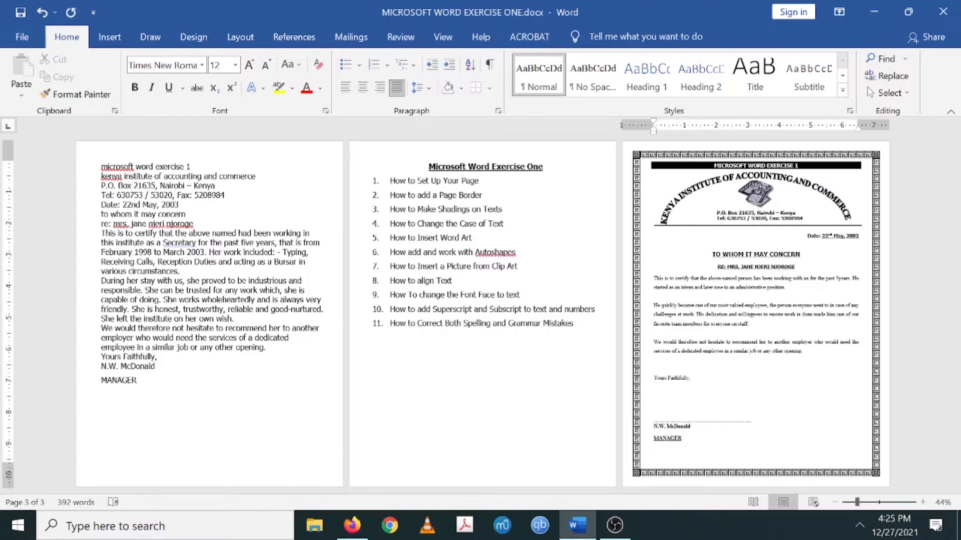
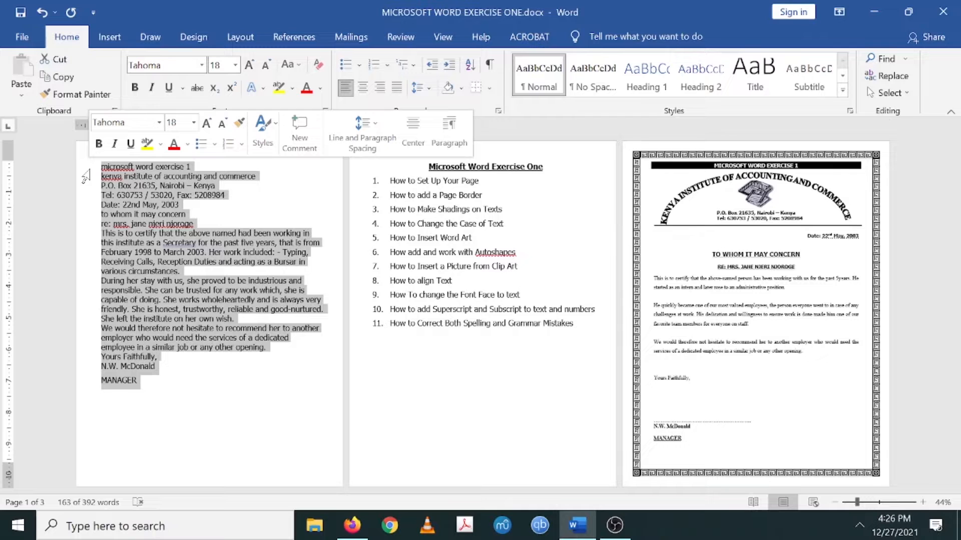
- Enlarge the document view to 80% and look through the plain letter, the topic list and the formatted sample
{"action": "left_click", "coordinate": [136, 193]}
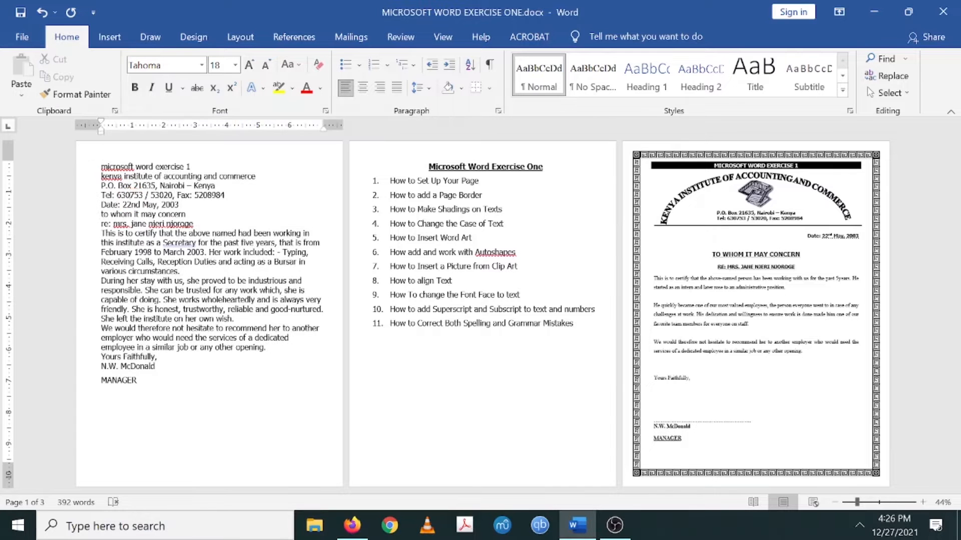
{"action": "left_click_drag", "start_coordinate": [159, 370], "coordinate": [85, 189]}
{"action": "left_click", "coordinate": [193, 224]}
{"action": "left_click", "coordinate": [871, 502]}
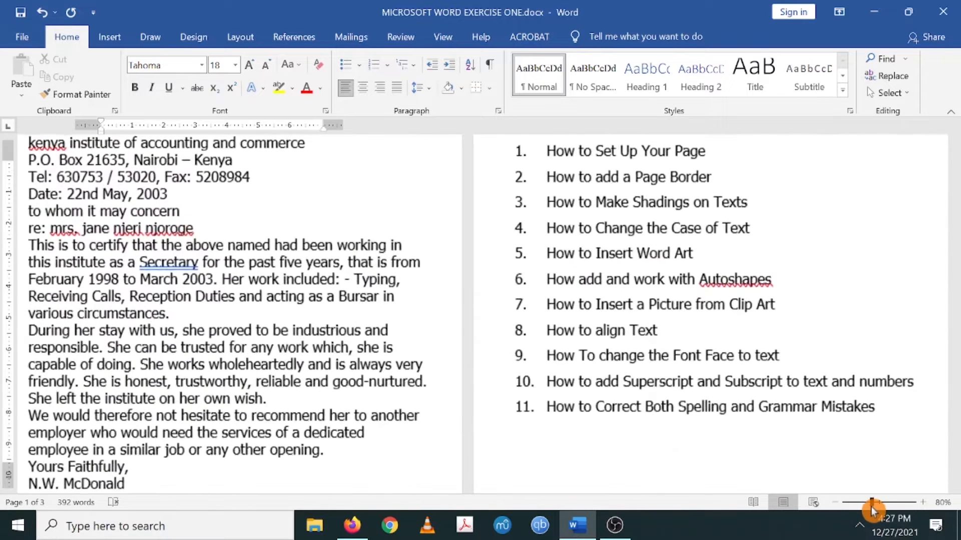
{"action": "scroll", "coordinate": [483, 314], "scroll_direction": "up", "scroll_amount": 3}
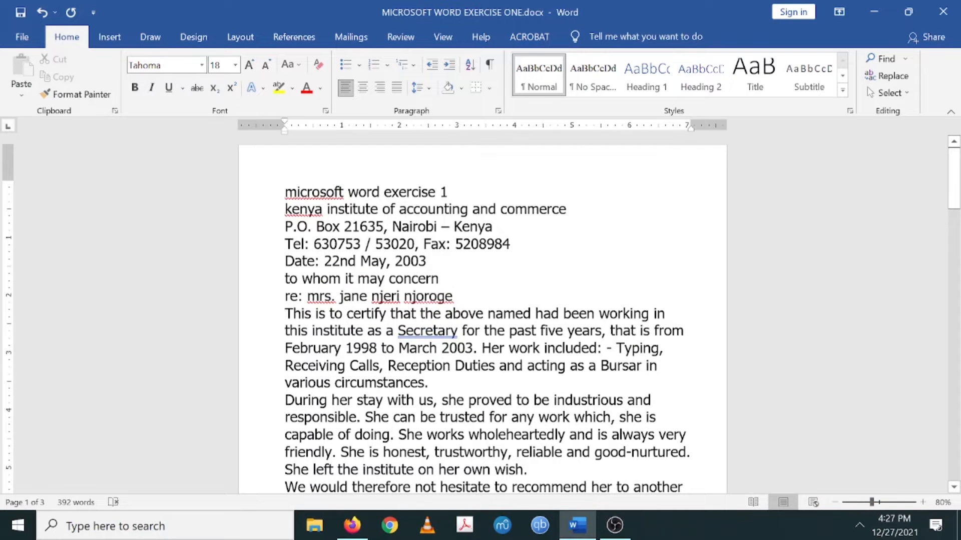
{"action": "scroll", "coordinate": [482, 315], "scroll_direction": "down", "scroll_amount": 7}
{"action": "scroll", "coordinate": [482, 314], "scroll_direction": "up", "scroll_amount": 7}
{"action": "left_click_drag", "start_coordinate": [284, 191], "coordinate": [391, 419]}
{"action": "scroll", "coordinate": [391, 419], "scroll_direction": "down", "scroll_amount": 3}
{"action": "scroll", "coordinate": [383, 429], "scroll_direction": "down", "scroll_amount": 20}
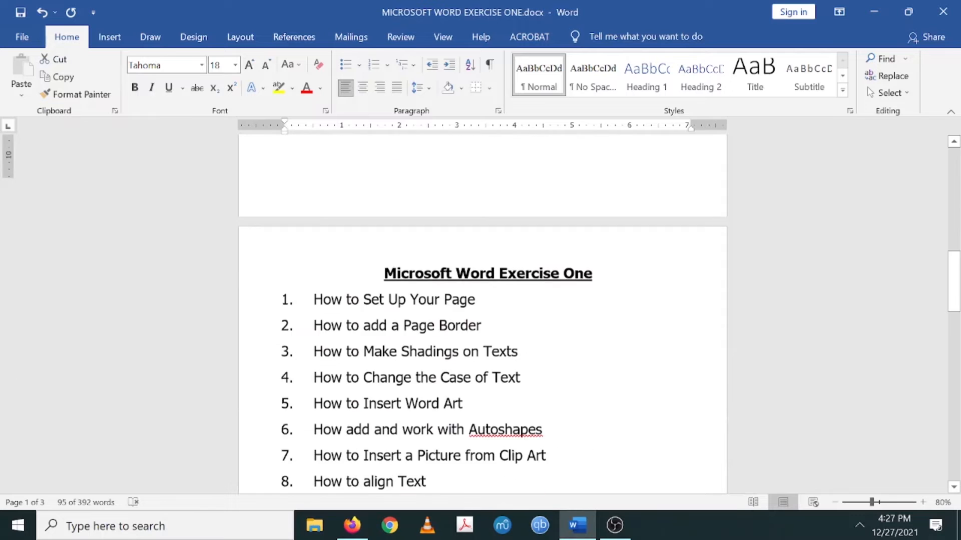
{"action": "scroll", "coordinate": [379, 429], "scroll_direction": "down", "scroll_amount": 8}
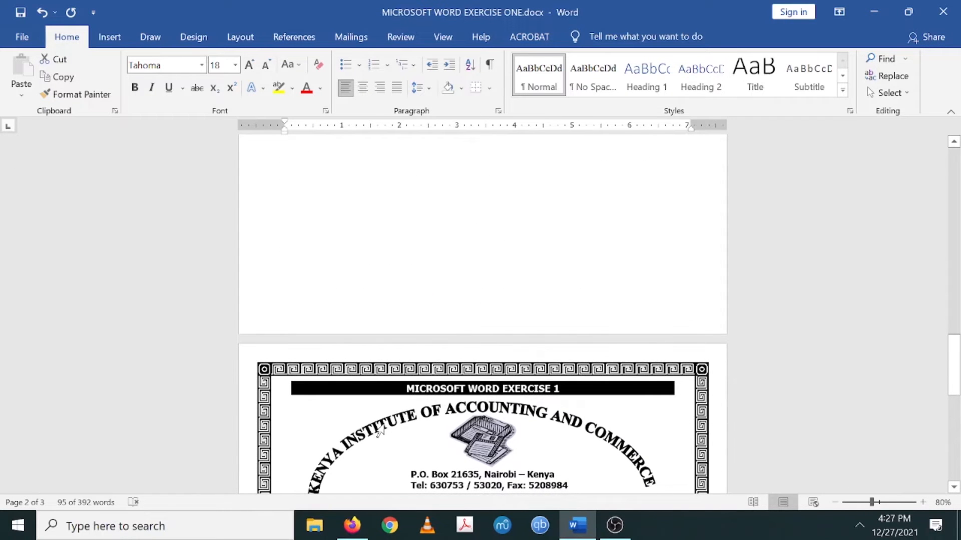
{"action": "scroll", "coordinate": [380, 431], "scroll_direction": "down", "scroll_amount": 4}
{"action": "scroll", "coordinate": [380, 429], "scroll_direction": "up", "scroll_amount": 2}
{"action": "scroll", "coordinate": [380, 430], "scroll_direction": "up", "scroll_amount": 15}
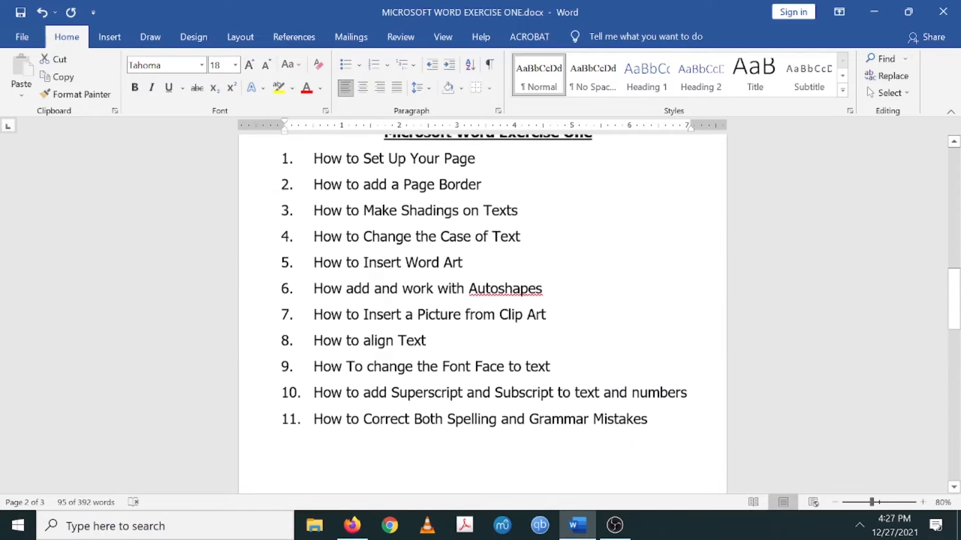
{"action": "scroll", "coordinate": [384, 427], "scroll_direction": "up", "scroll_amount": 8}
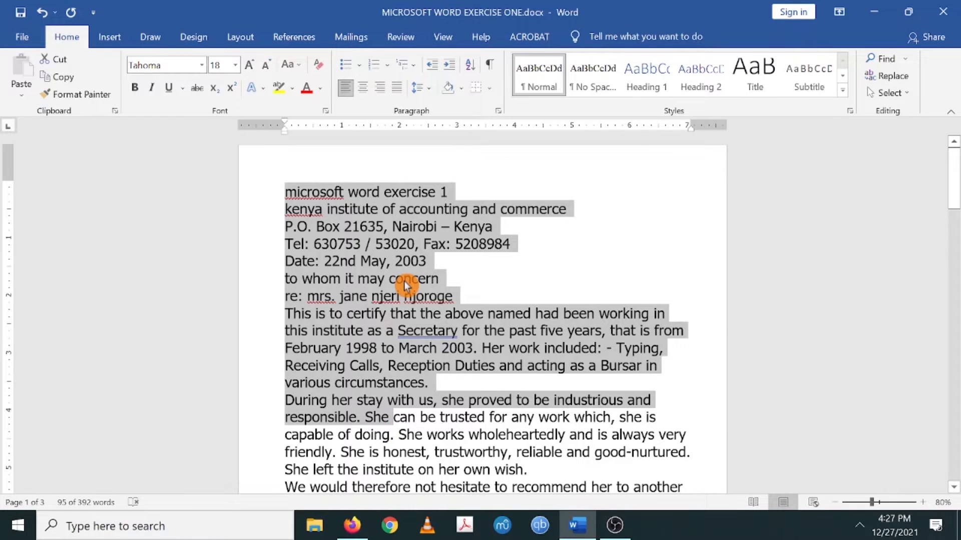
- Clear the text selection and review the plain letter on the first page from its heading to the closing MANAGER line
{"action": "left_click", "coordinate": [456, 282]}
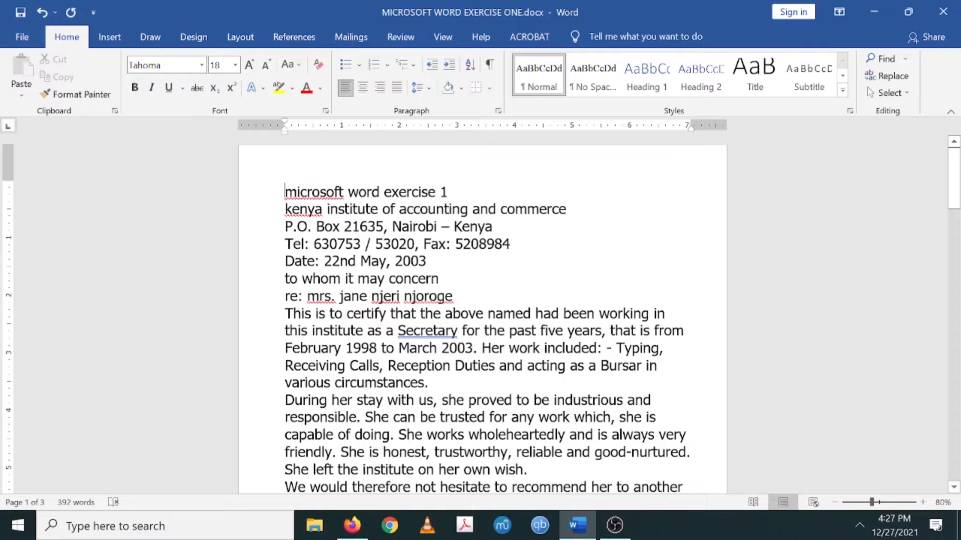
{"action": "scroll", "coordinate": [483, 320], "scroll_direction": "down", "scroll_amount": 5}
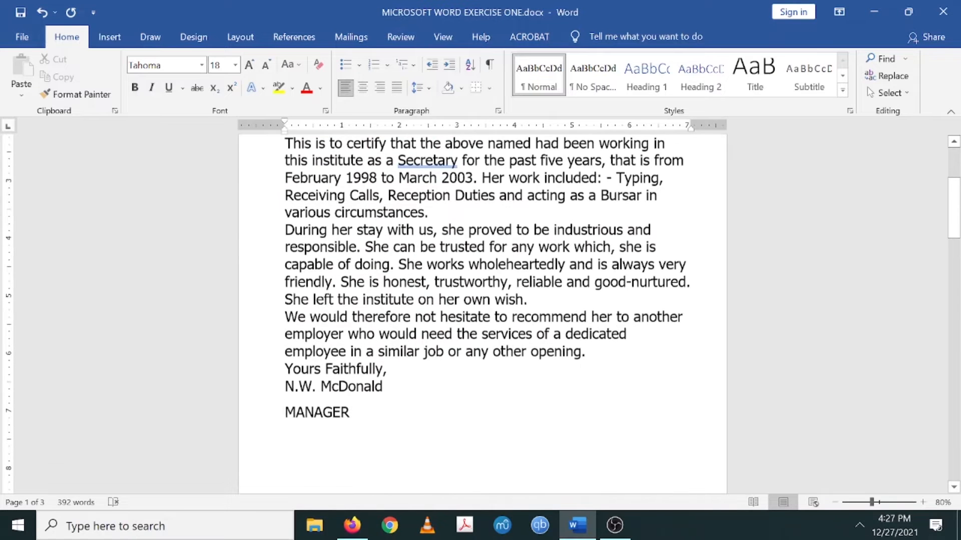
{"action": "scroll", "coordinate": [482, 321], "scroll_direction": "up", "scroll_amount": 5}
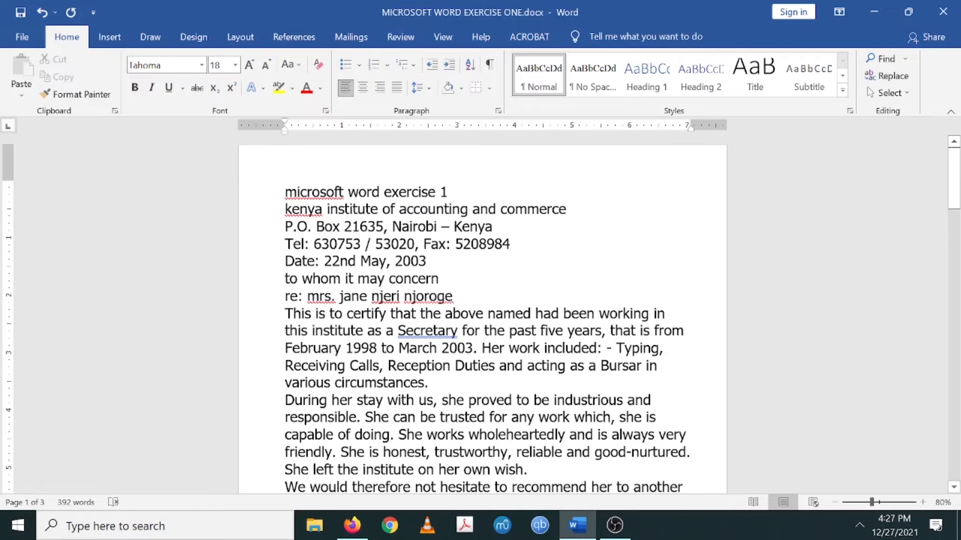
{"action": "scroll", "coordinate": [483, 320], "scroll_direction": "down", "scroll_amount": 5}
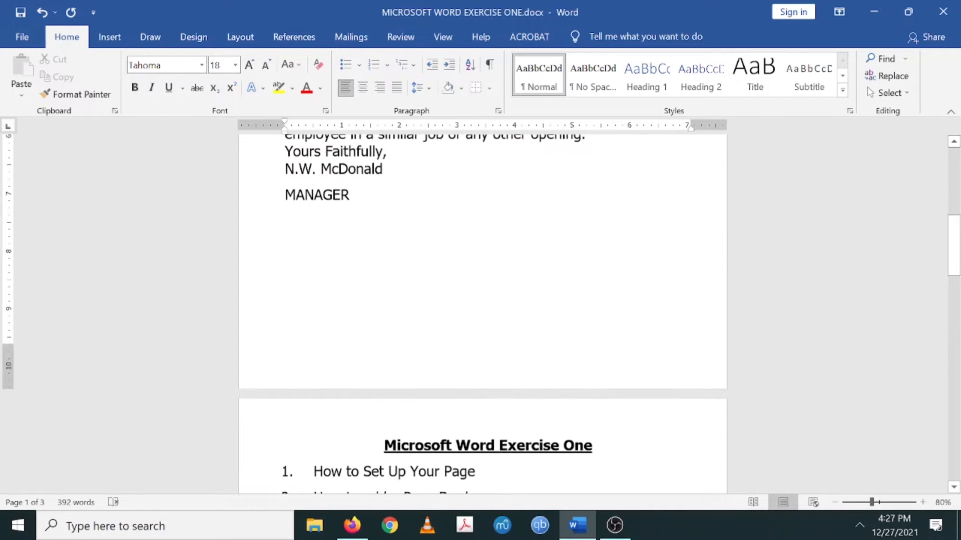
{"action": "scroll", "coordinate": [482, 320], "scroll_direction": "up", "scroll_amount": 6}
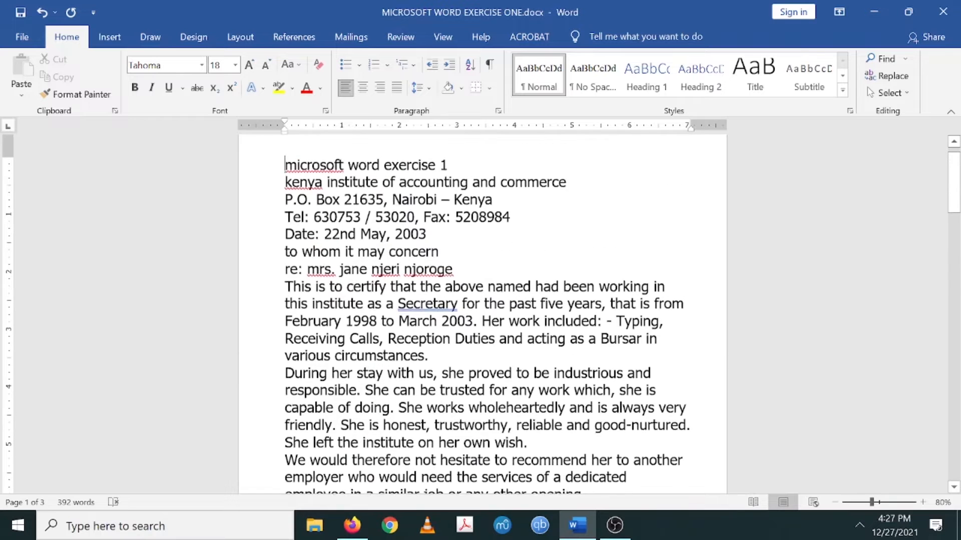
{"action": "scroll", "coordinate": [482, 320], "scroll_direction": "up", "scroll_amount": 1}
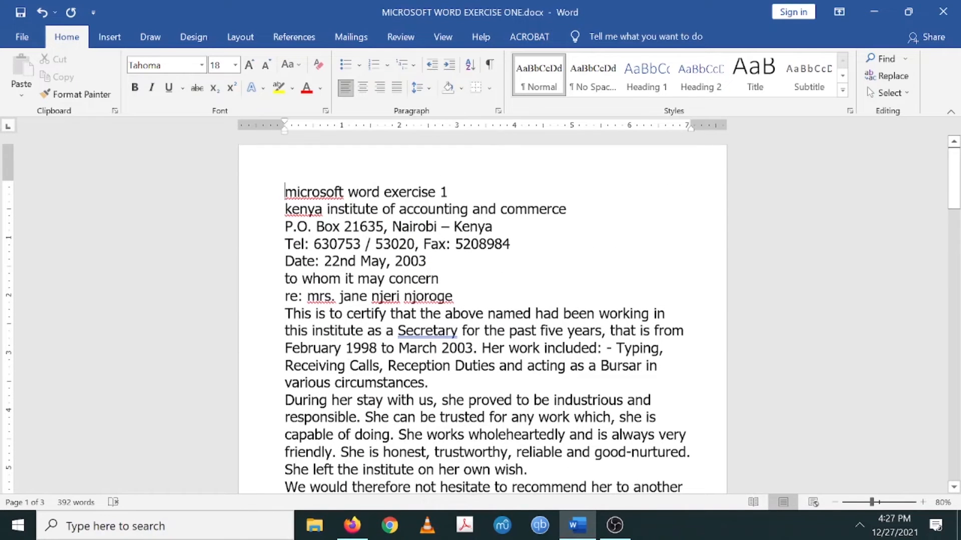
- Set the document's paper size to A4 210 x 297 mm
{"action": "left_click", "coordinate": [255, 38]}
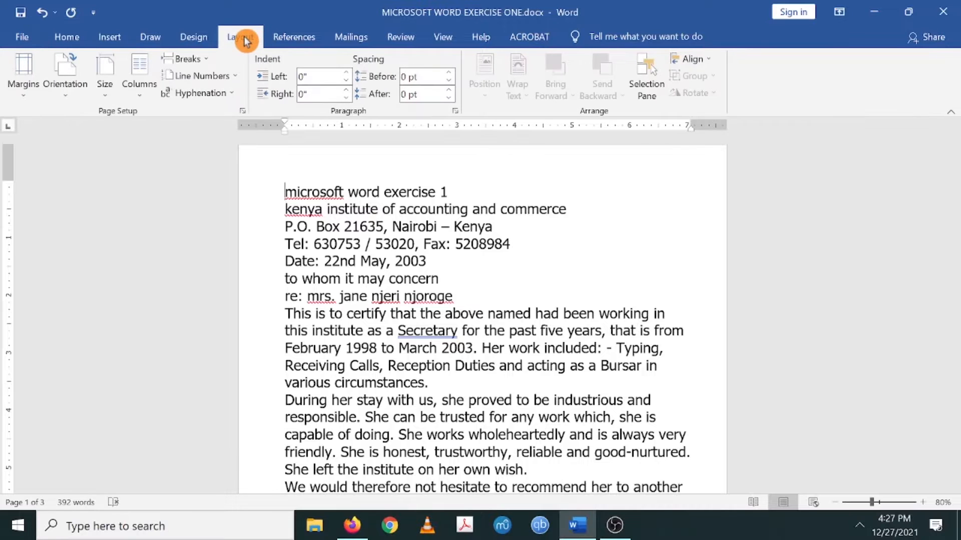
{"action": "left_click", "coordinate": [73, 41]}
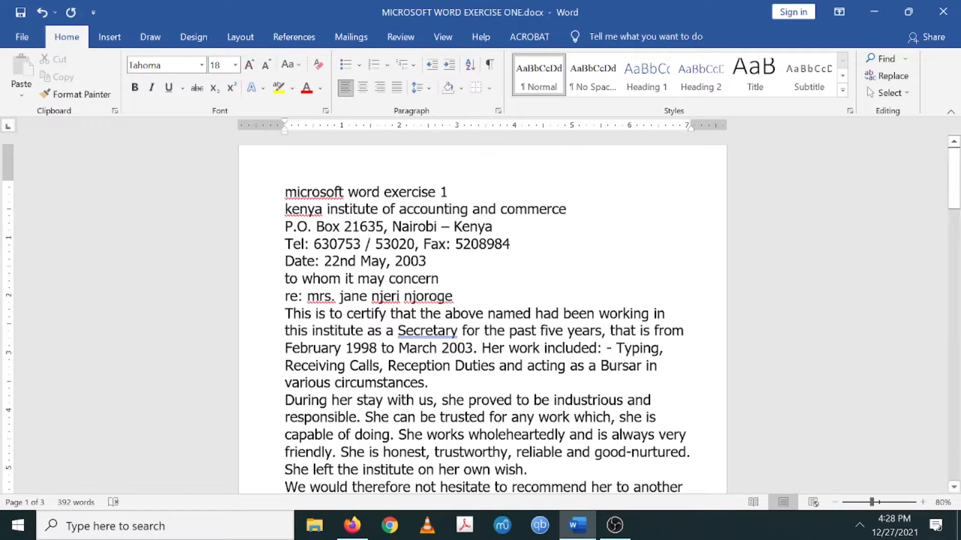
{"action": "left_click", "coordinate": [242, 40]}
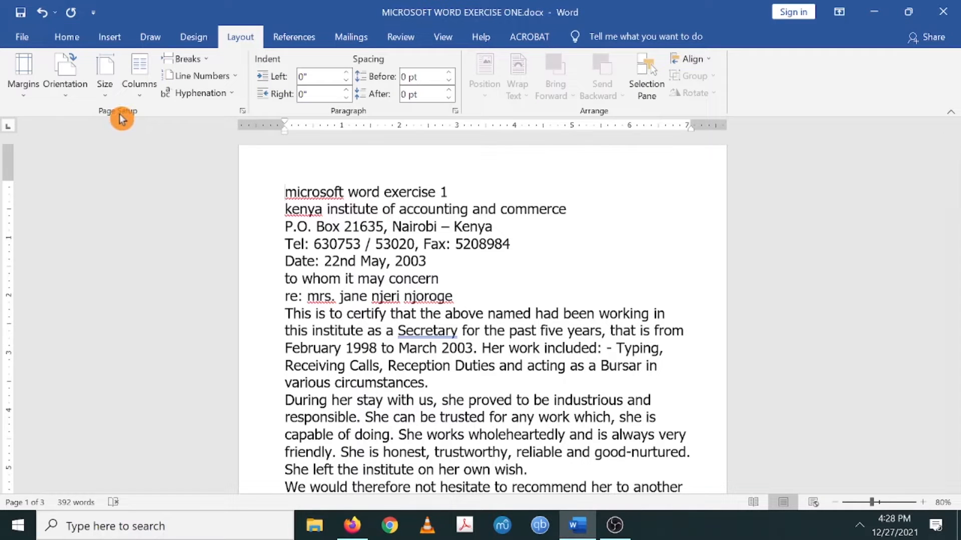
{"action": "left_click", "coordinate": [107, 100]}
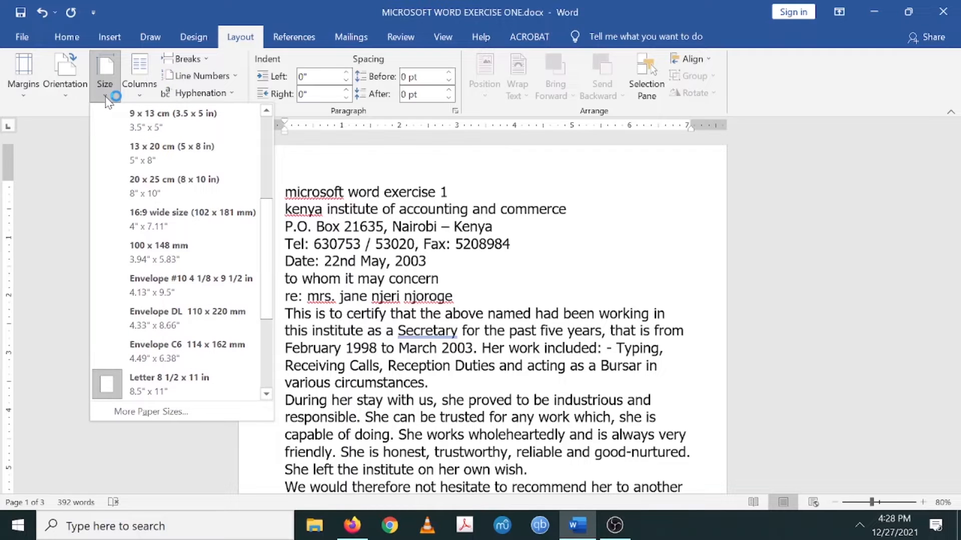
{"action": "left_click", "coordinate": [448, 278]}
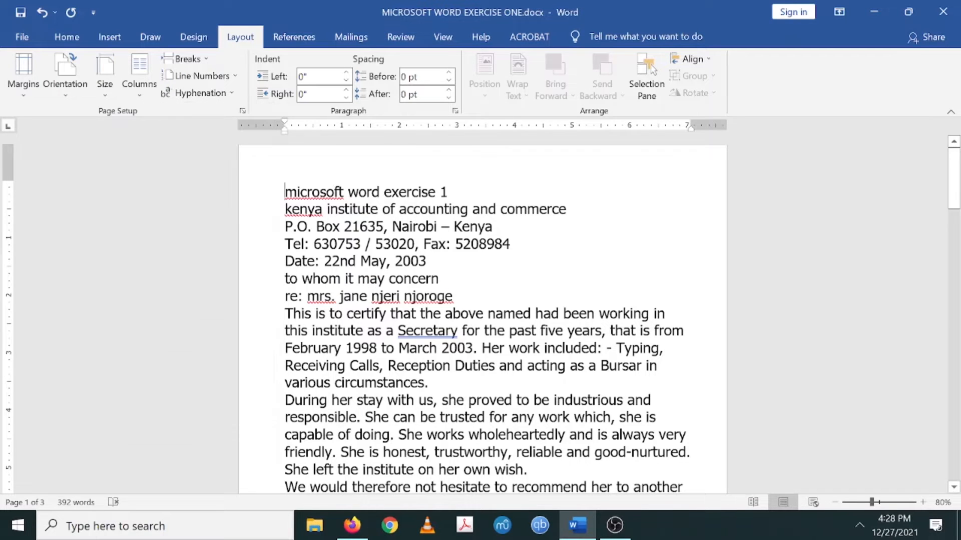
{"action": "mouse_move", "coordinate": [954, 201]}
{"action": "left_mouse_down"}
{"action": "mouse_move", "coordinate": [926, 362]}
{"action": "mouse_move", "coordinate": [936, 429]}
{"action": "mouse_move", "coordinate": [950, 390]}
{"action": "mouse_move", "coordinate": [953, 429]}
{"action": "mouse_move", "coordinate": [953, 322]}
{"action": "mouse_move", "coordinate": [950, 435]}
{"action": "mouse_move", "coordinate": [953, 170]}
{"action": "left_mouse_up"}
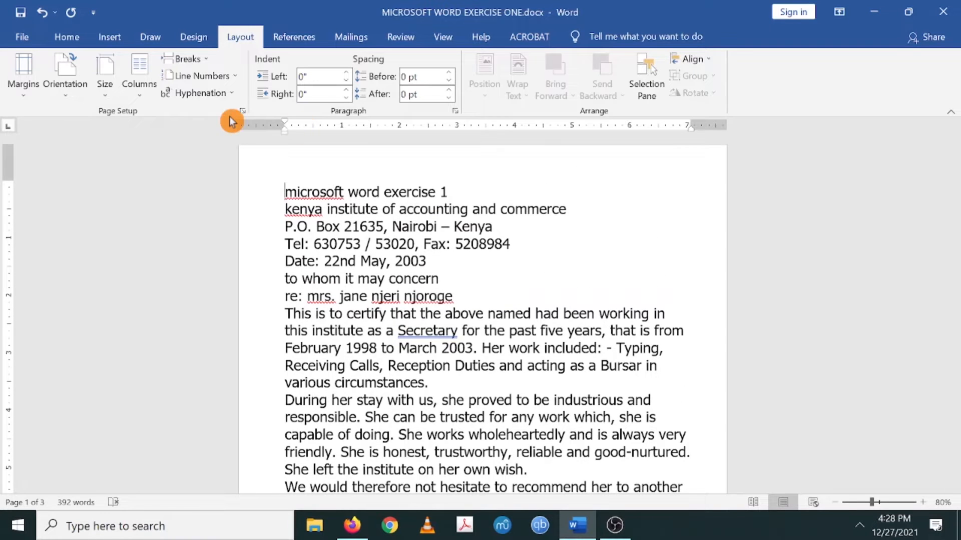
{"action": "left_click", "coordinate": [105, 95]}
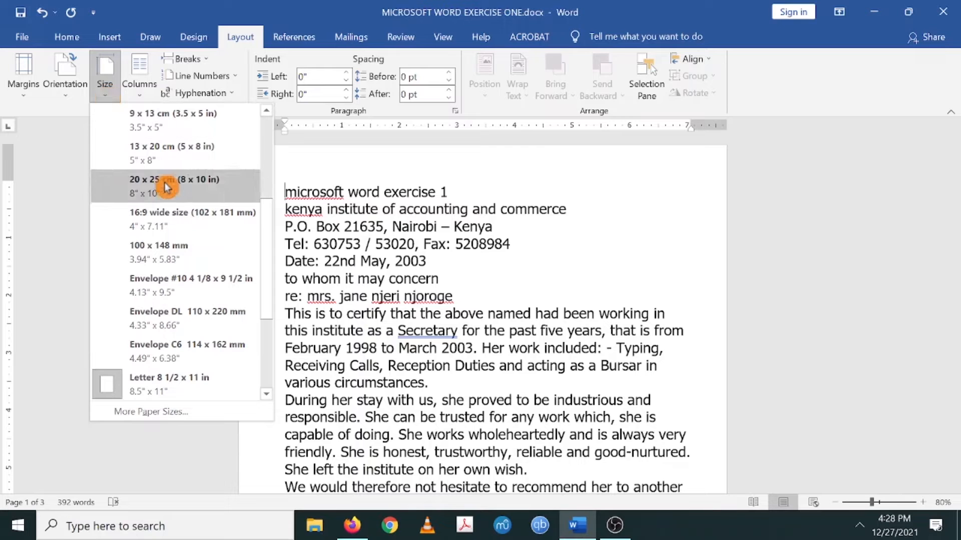
{"action": "left_click_drag", "start_coordinate": [267, 247], "coordinate": [260, 150]}
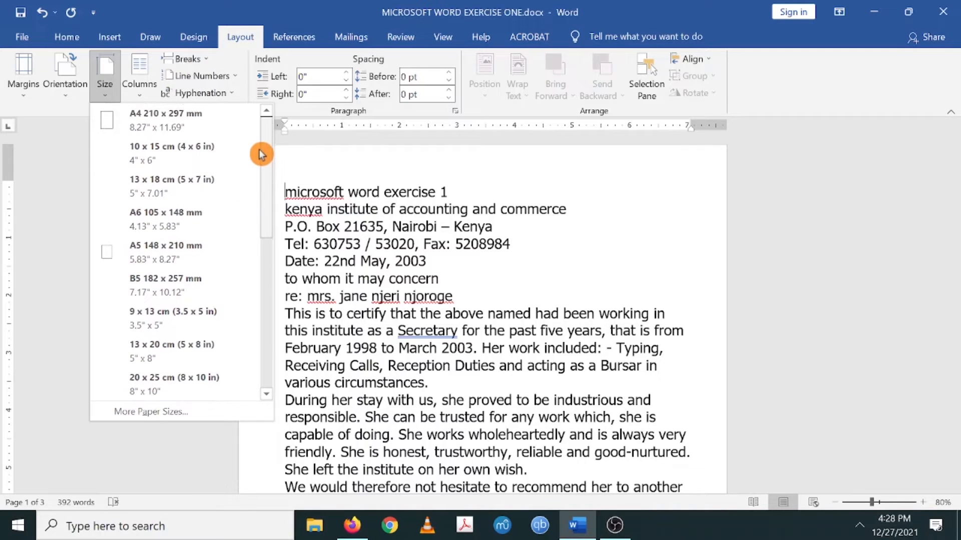
{"action": "left_click", "coordinate": [160, 122]}
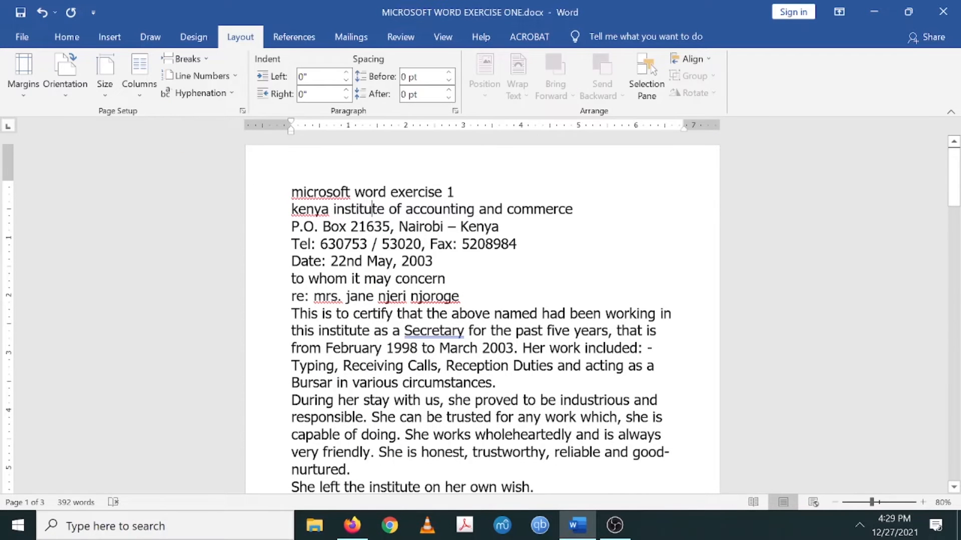
- Check how the letter and the topic list are laid out on the resized pages
{"action": "scroll", "coordinate": [482, 314], "scroll_direction": "down", "scroll_amount": 8}
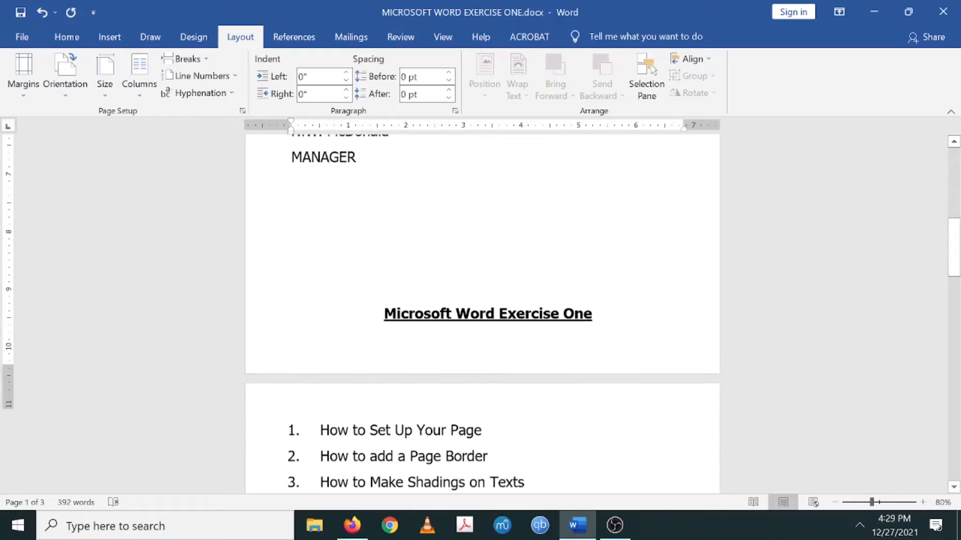
{"action": "scroll", "coordinate": [482, 314], "scroll_direction": "up", "scroll_amount": 7}
{"action": "scroll", "coordinate": [482, 314], "scroll_direction": "up", "scroll_amount": 2}
{"action": "scroll", "coordinate": [482, 314], "scroll_direction": "down", "scroll_amount": 4}
{"action": "scroll", "coordinate": [482, 314], "scroll_direction": "up", "scroll_amount": 3}
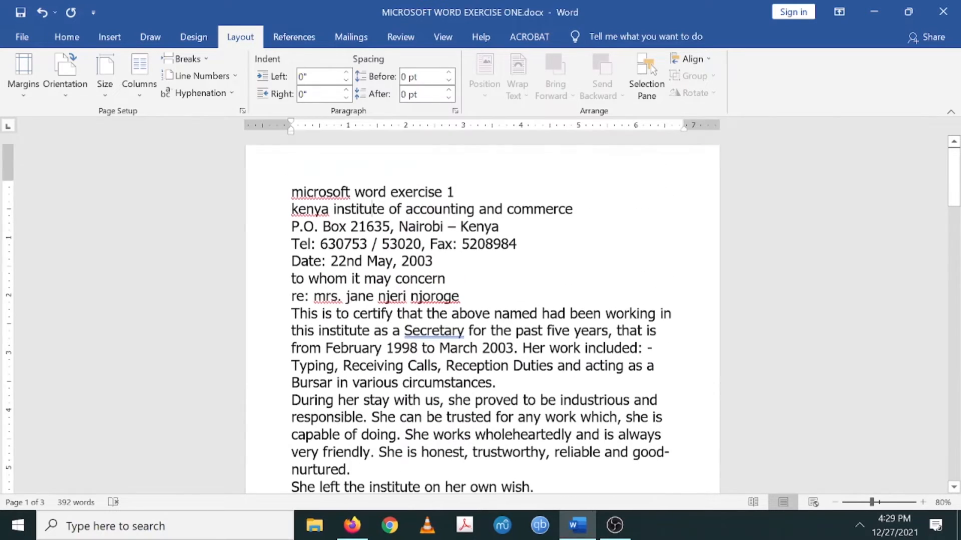
{"action": "scroll", "coordinate": [371, 209], "scroll_direction": "down", "scroll_amount": 11}
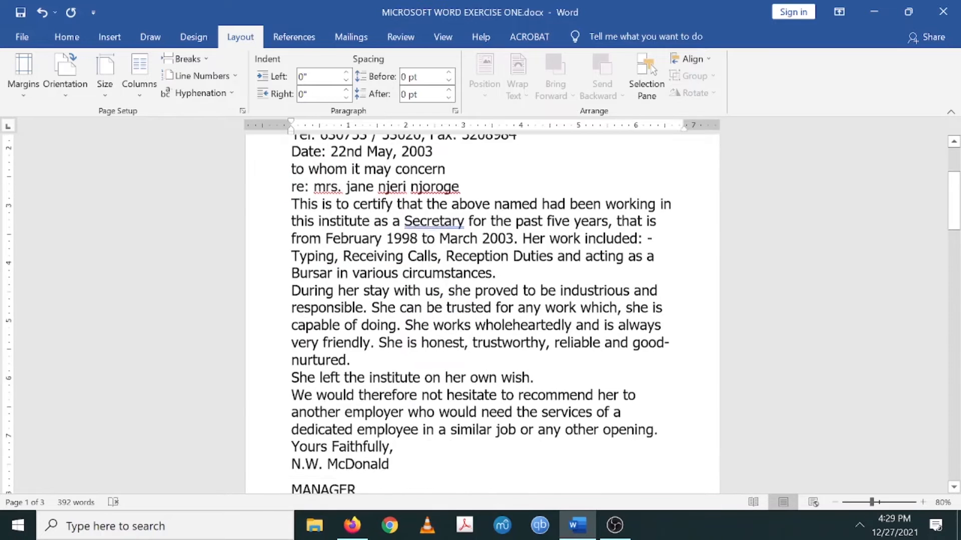
- Check the formatted sample page's decorative border and open the page border settings for the document
{"action": "scroll", "coordinate": [371, 219], "scroll_direction": "down", "scroll_amount": 10}
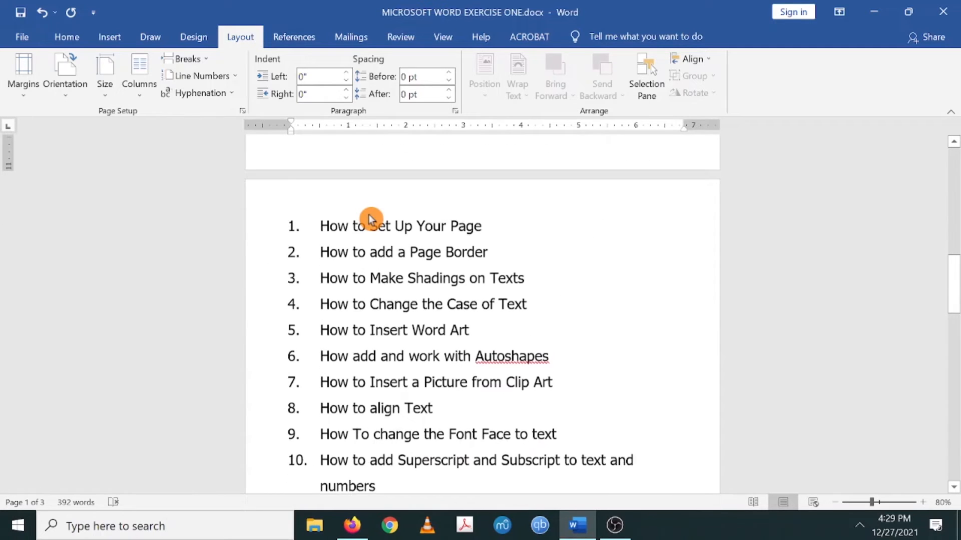
{"action": "scroll", "coordinate": [482, 315], "scroll_direction": "down", "scroll_amount": 10}
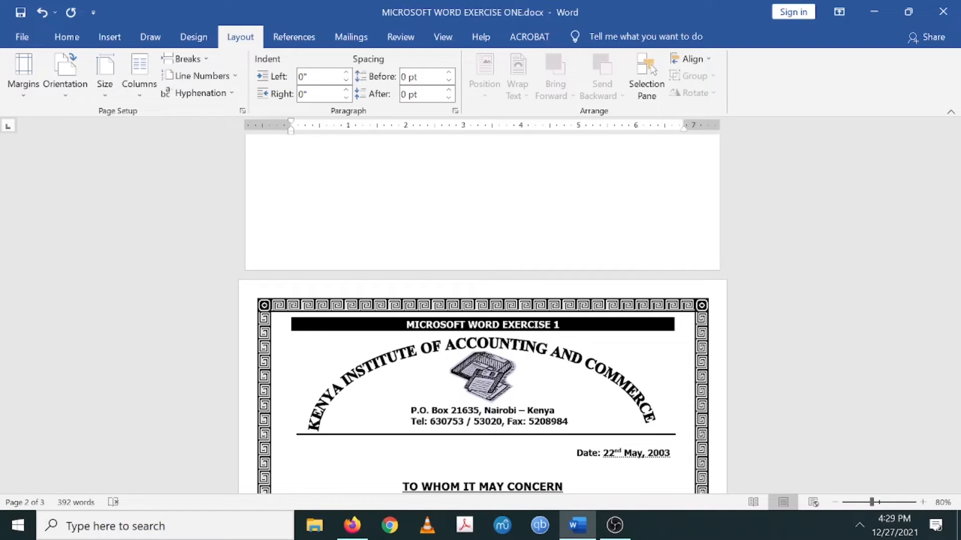
{"action": "scroll", "coordinate": [320, 398], "scroll_direction": "down", "scroll_amount": 3}
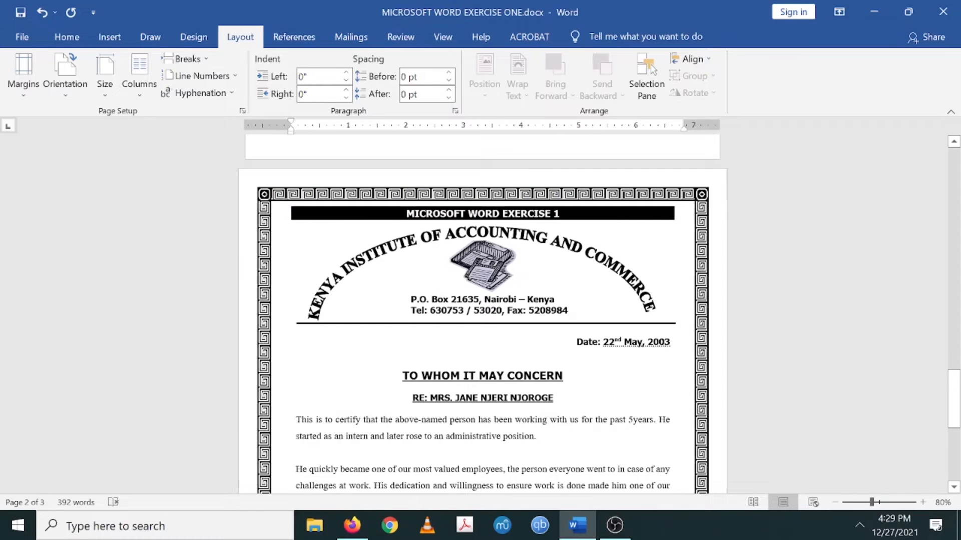
{"action": "scroll", "coordinate": [393, 296], "scroll_direction": "up", "scroll_amount": 12}
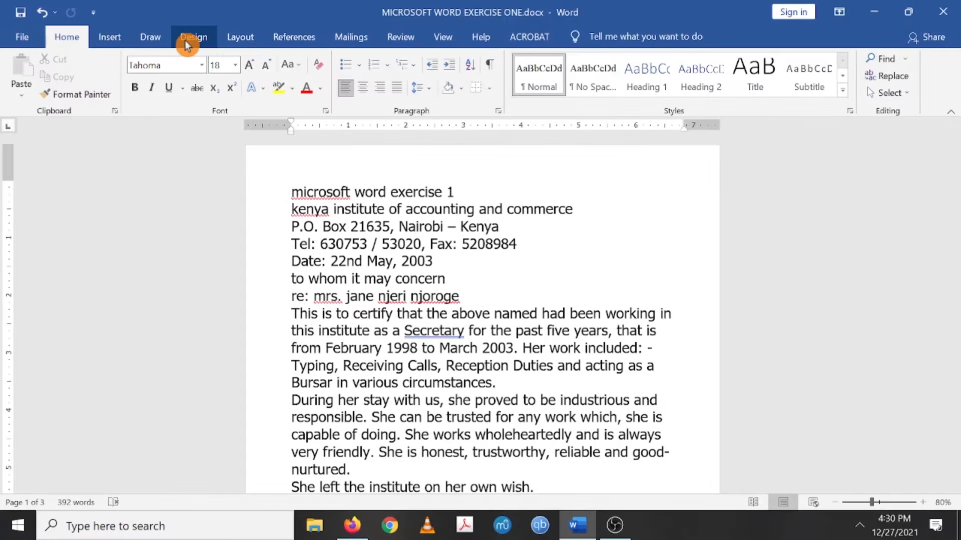
{"action": "left_click", "coordinate": [184, 41]}
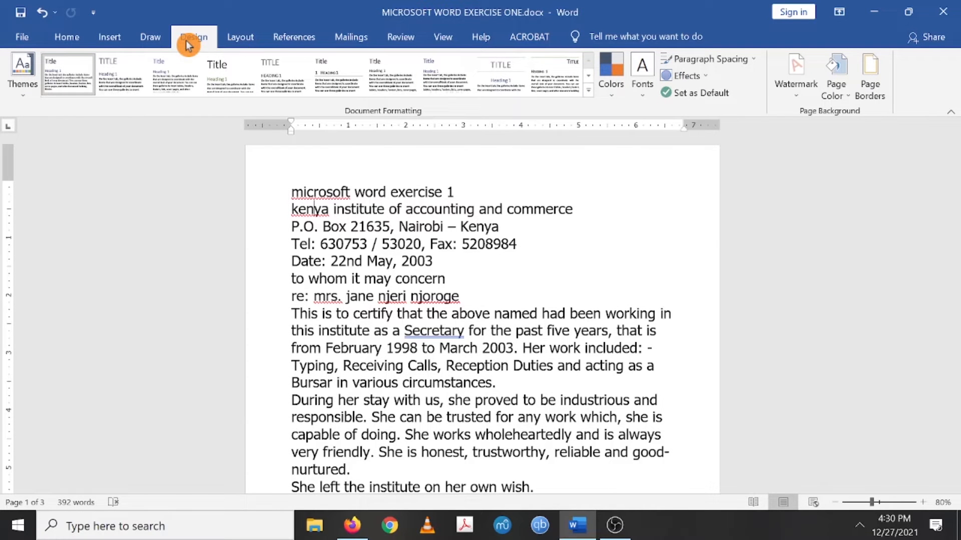
{"action": "left_click", "coordinate": [869, 90]}
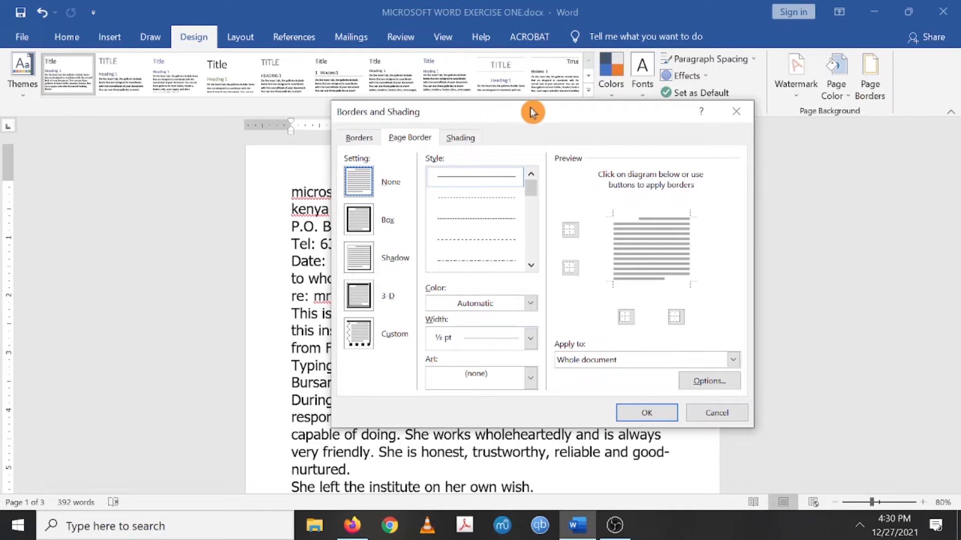
{"action": "left_click_drag", "start_coordinate": [532, 111], "coordinate": [681, 167]}
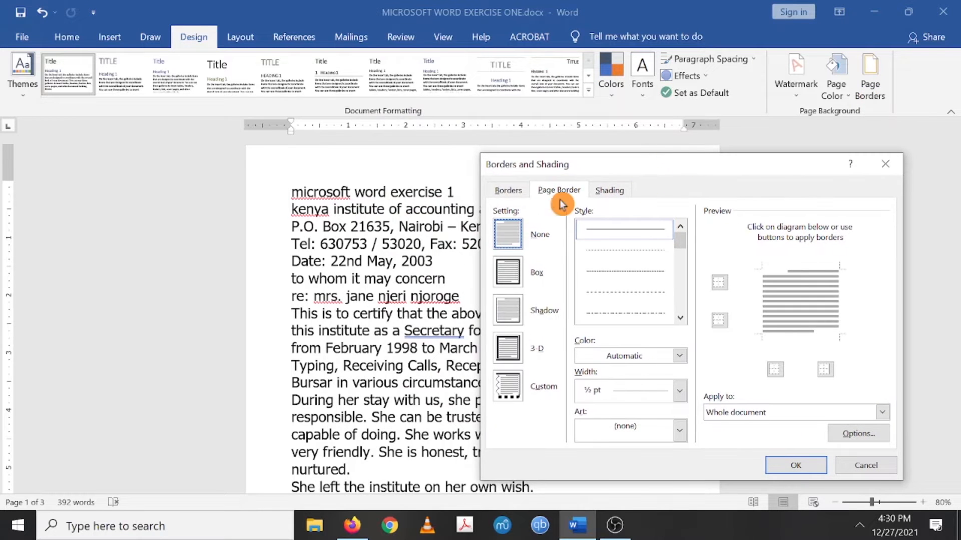
- Compare the options available for paragraph borders, page borders and shading
{"action": "left_click", "coordinate": [506, 190]}
{"action": "left_click", "coordinate": [559, 190]}
{"action": "left_click", "coordinate": [506, 190]}
{"action": "left_click", "coordinate": [553, 197]}
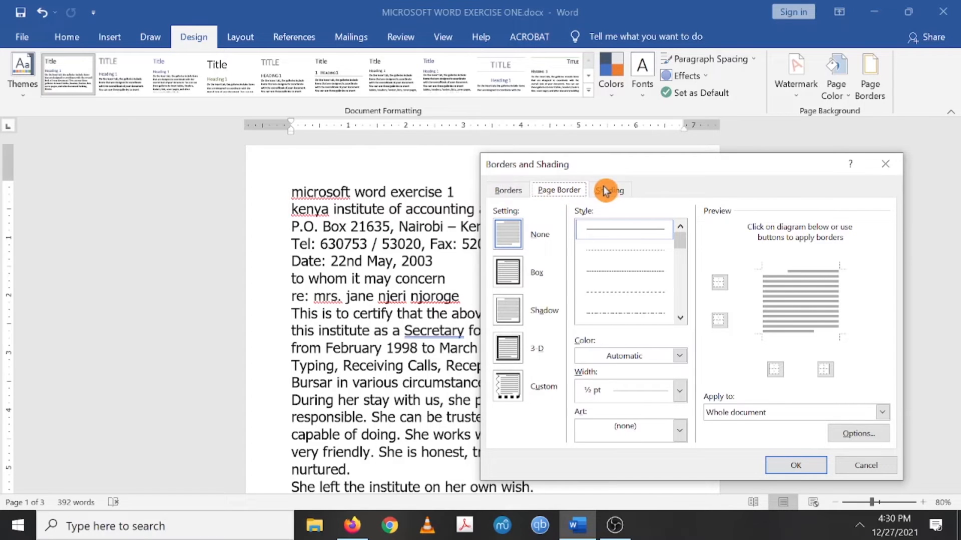
{"action": "left_click", "coordinate": [608, 191]}
{"action": "left_click", "coordinate": [579, 192]}
{"action": "left_click", "coordinate": [607, 191]}
{"action": "left_click", "coordinate": [568, 194]}
{"action": "left_click", "coordinate": [508, 190]}
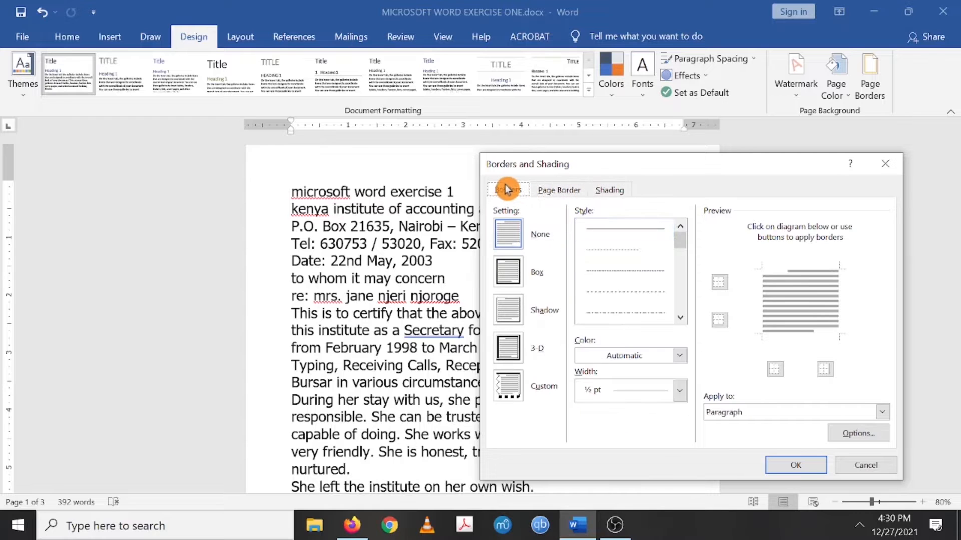
{"action": "left_click", "coordinate": [555, 194]}
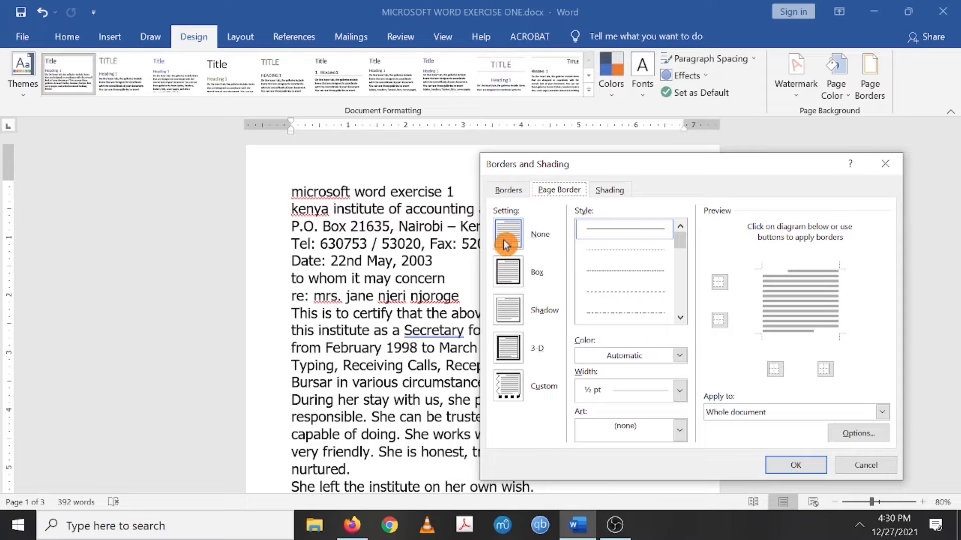
- Set the page border to Box with a heavy 3 pt line style
{"action": "left_click", "coordinate": [509, 271]}
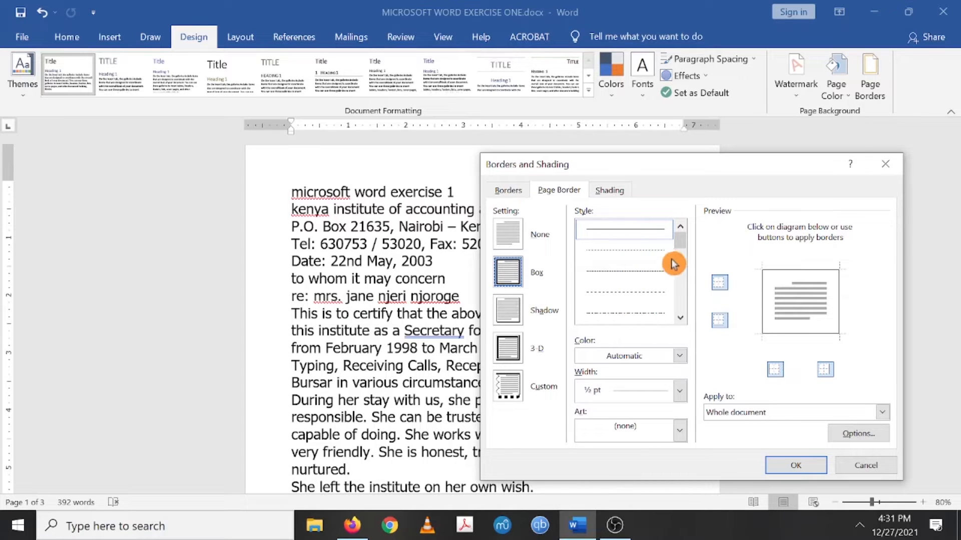
{"action": "left_click_drag", "start_coordinate": [683, 249], "coordinate": [680, 273]}
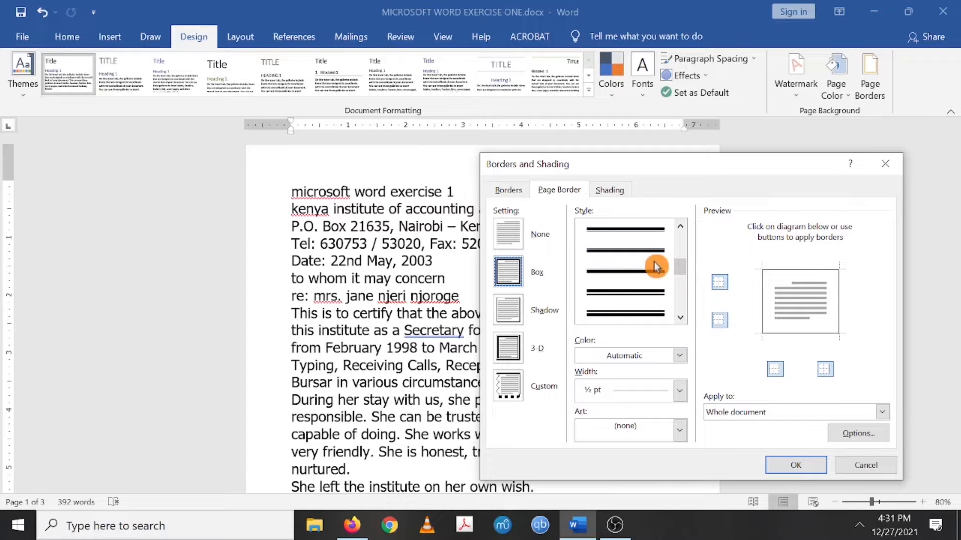
{"action": "left_click", "coordinate": [656, 275]}
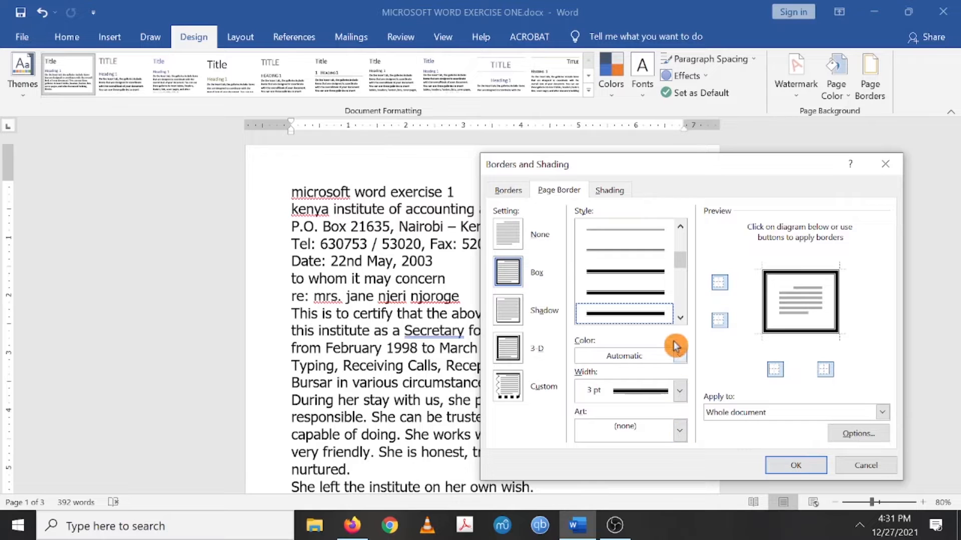
{"action": "left_click_drag", "start_coordinate": [680, 262], "coordinate": [681, 221]}
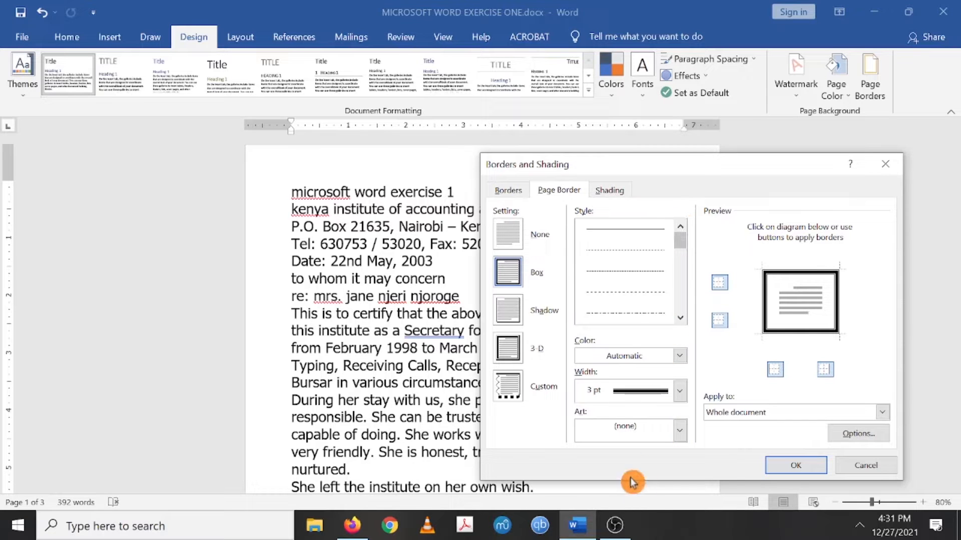
- Try an art border made of small separate black-and-white squares around the page
{"action": "left_click", "coordinate": [680, 430]}
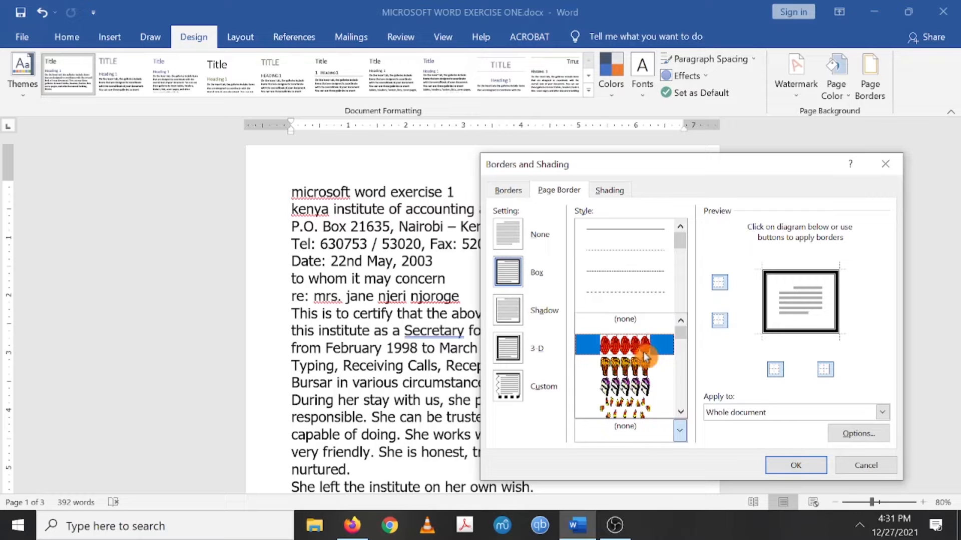
{"action": "left_click_drag", "start_coordinate": [682, 336], "coordinate": [683, 371]}
{"action": "left_click", "coordinate": [646, 409]}
{"action": "left_click", "coordinate": [647, 410]}
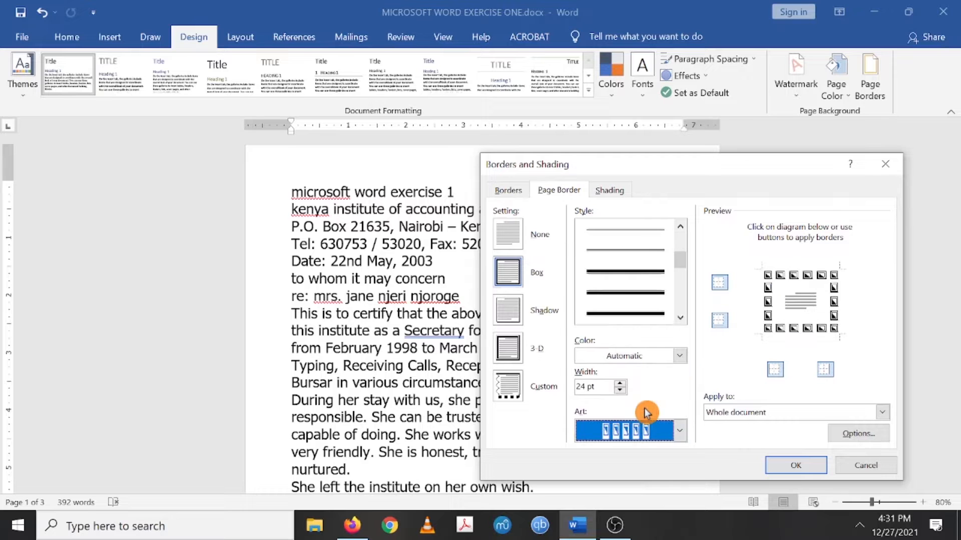
- Choose the black Greek key art pattern with circular corner motifs for the page border, matching the sample page
{"action": "left_click", "coordinate": [681, 434]}
{"action": "left_click", "coordinate": [682, 435]}
{"action": "left_click", "coordinate": [683, 436]}
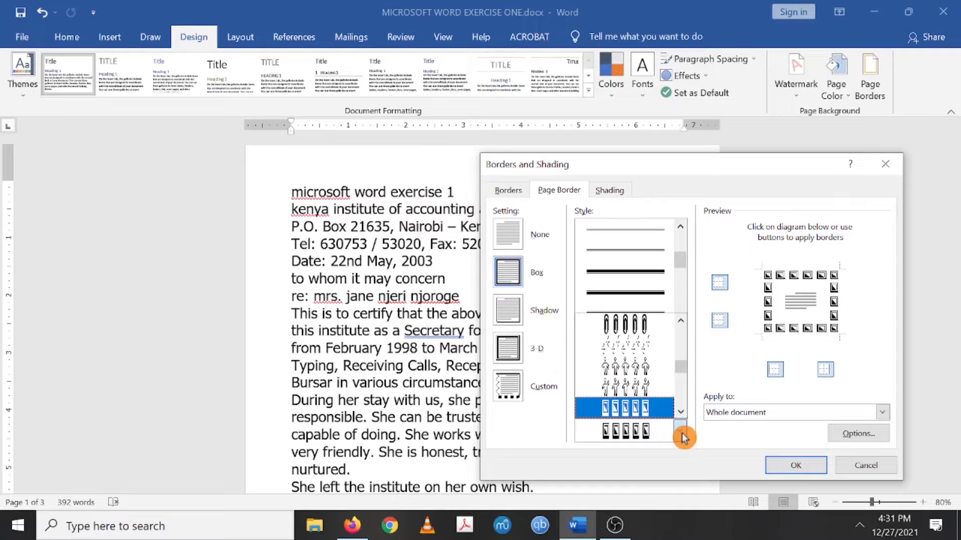
{"action": "left_click", "coordinate": [682, 413]}
{"action": "left_click", "coordinate": [681, 414]}
{"action": "left_click", "coordinate": [682, 415]}
{"action": "left_click", "coordinate": [681, 414]}
{"action": "left_click", "coordinate": [681, 415]}
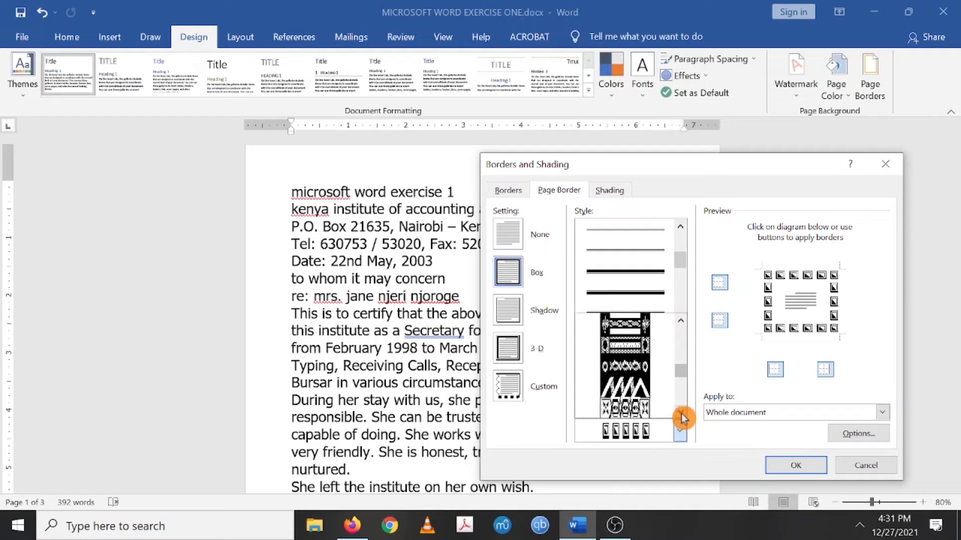
{"action": "left_click", "coordinate": [681, 414]}
{"action": "left_click", "coordinate": [681, 414]}
{"action": "left_click", "coordinate": [682, 414]}
{"action": "left_click", "coordinate": [681, 414]}
{"action": "left_click", "coordinate": [682, 414]}
{"action": "left_click", "coordinate": [681, 414]}
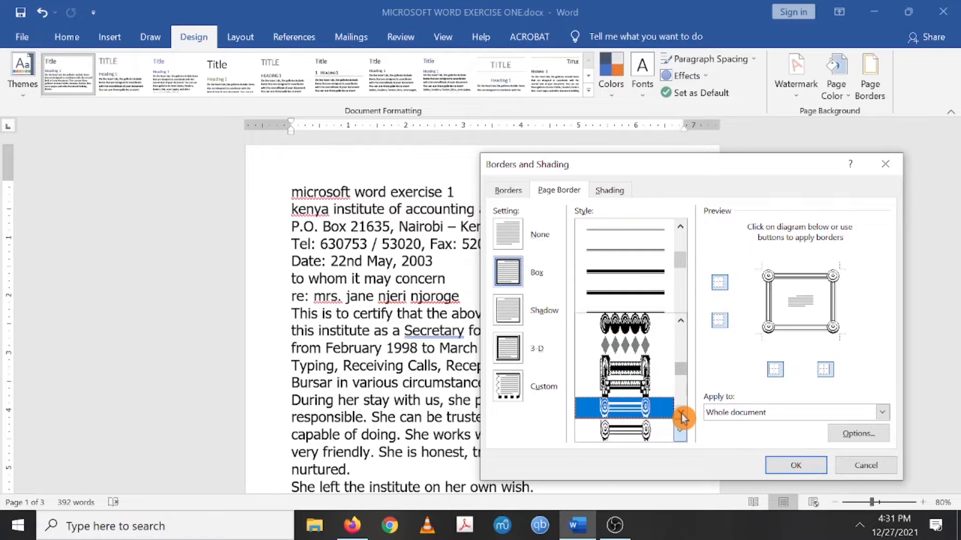
{"action": "left_click", "coordinate": [682, 415]}
{"action": "left_click", "coordinate": [682, 414]}
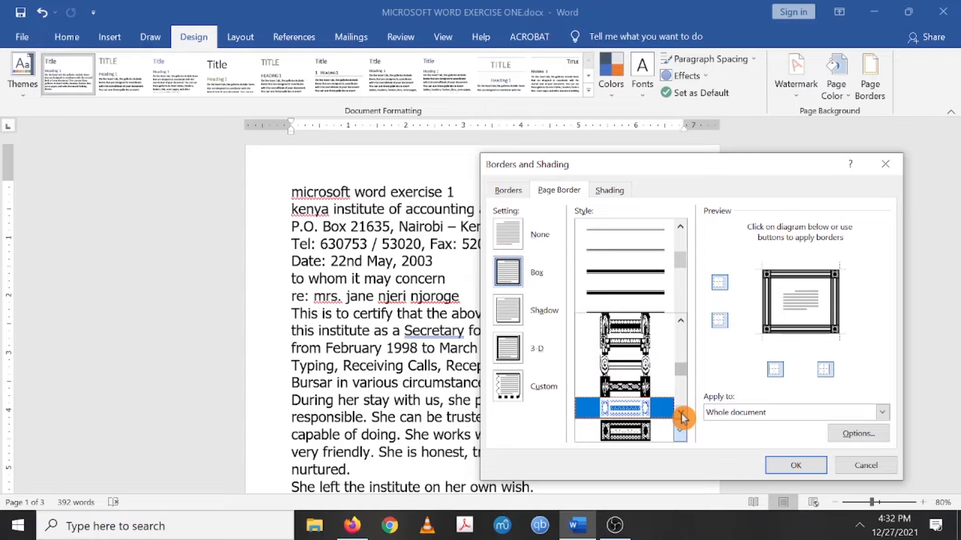
{"action": "left_click", "coordinate": [682, 414]}
{"action": "left_click", "coordinate": [681, 414]}
{"action": "left_click", "coordinate": [681, 414]}
{"action": "left_click", "coordinate": [681, 414]}
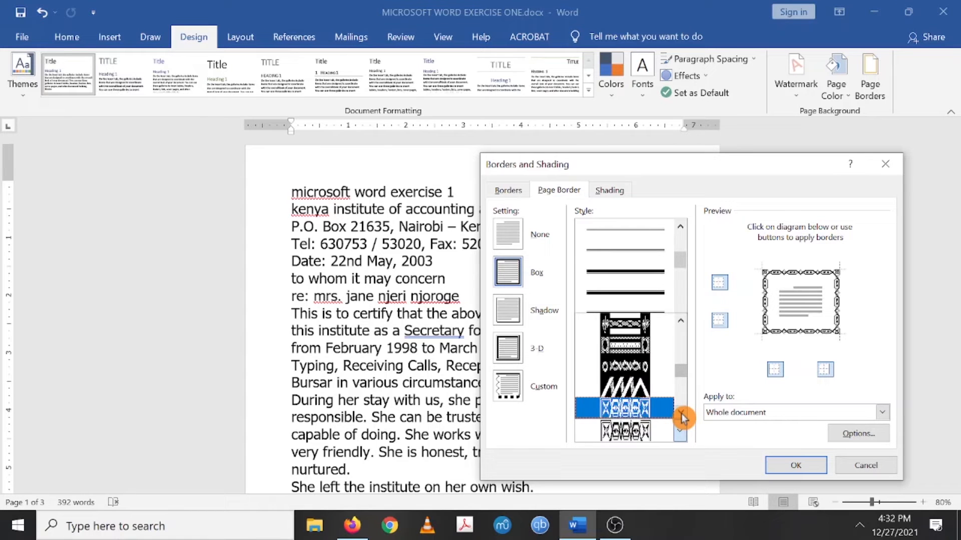
{"action": "left_click", "coordinate": [681, 414]}
{"action": "left_click", "coordinate": [681, 414]}
{"action": "left_click", "coordinate": [682, 414]}
{"action": "left_click", "coordinate": [681, 414]}
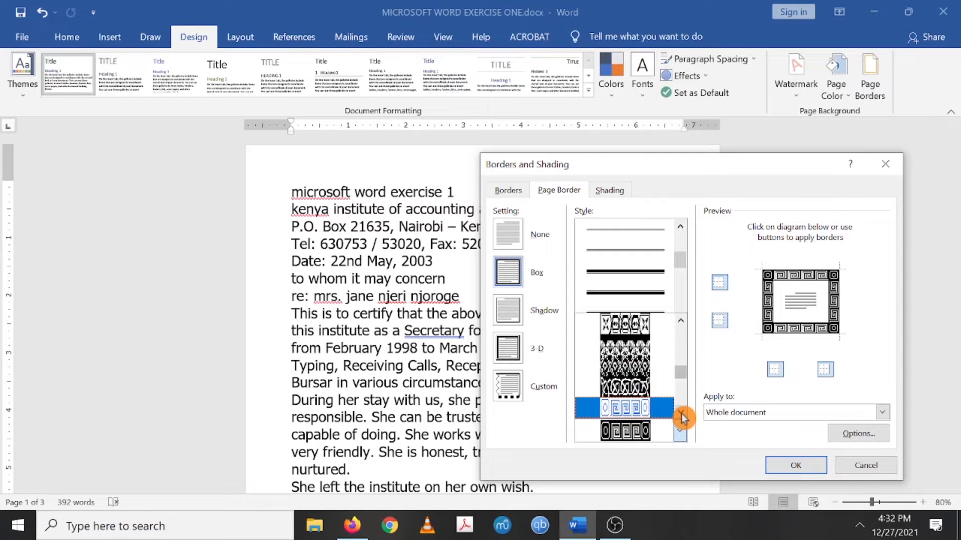
{"action": "left_click", "coordinate": [638, 431]}
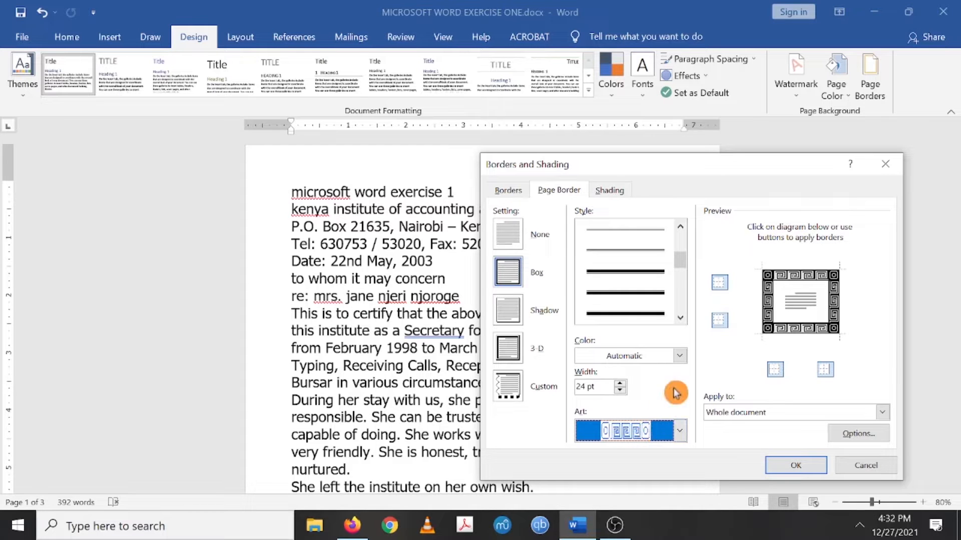
- Set the art border's width to 20 pt and apply it to the whole document
{"action": "left_click", "coordinate": [620, 391]}
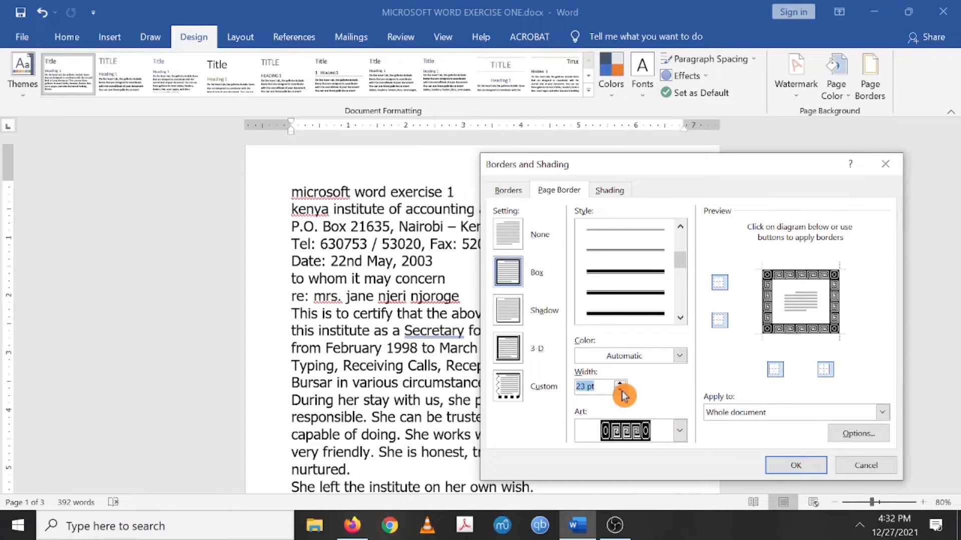
{"action": "left_click", "coordinate": [621, 391]}
{"action": "left_click", "coordinate": [621, 391]}
{"action": "left_click", "coordinate": [620, 391]}
{"action": "left_click", "coordinate": [621, 391]}
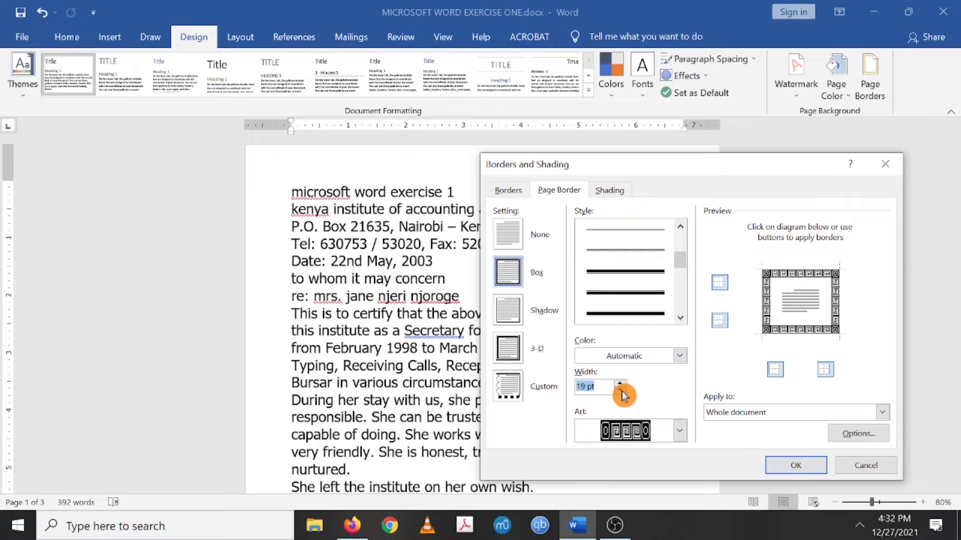
{"action": "left_click", "coordinate": [622, 391]}
{"action": "left_click", "coordinate": [621, 392]}
{"action": "left_click", "coordinate": [621, 391]}
{"action": "left_click", "coordinate": [622, 392]}
{"action": "left_click", "coordinate": [621, 392]}
{"action": "left_click", "coordinate": [622, 391]}
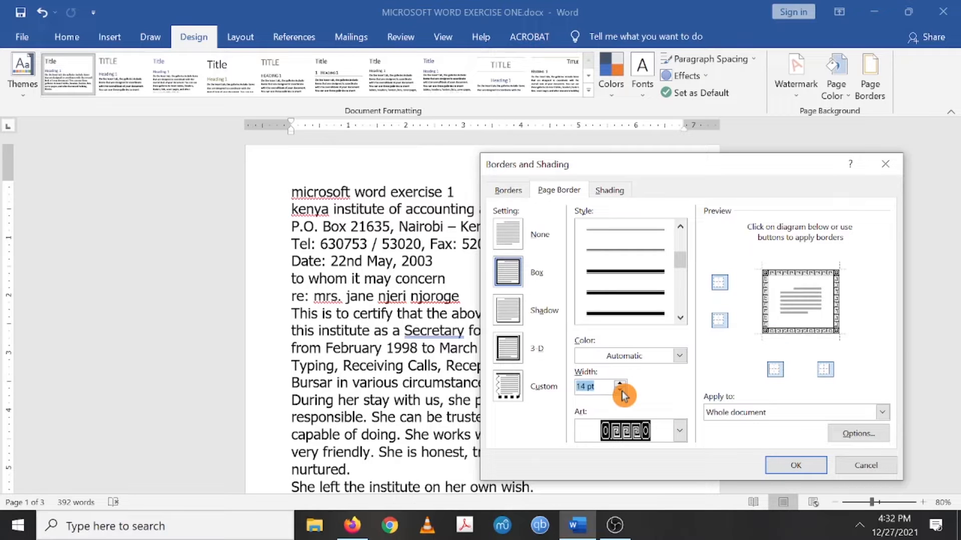
{"action": "left_click", "coordinate": [620, 383]}
{"action": "left_click", "coordinate": [620, 383]}
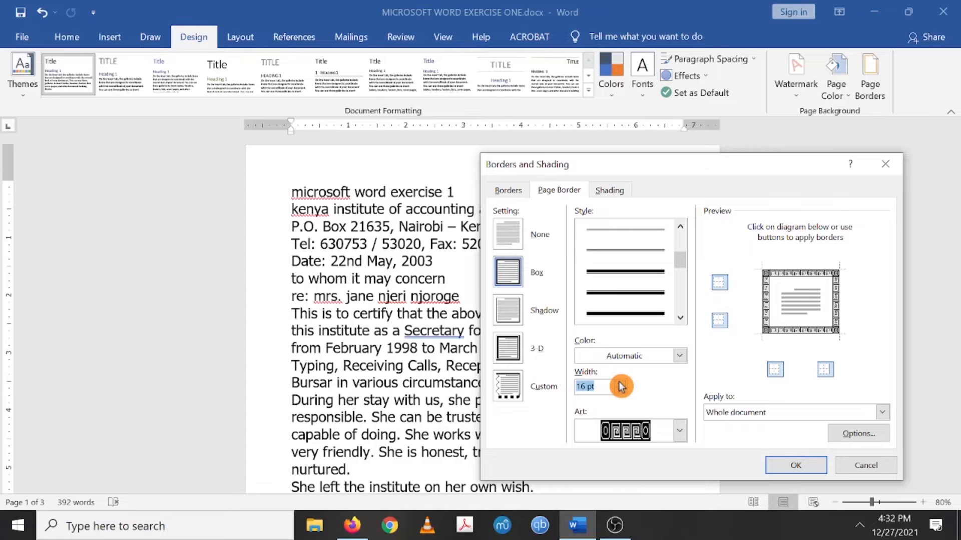
{"action": "left_click", "coordinate": [620, 383]}
{"action": "left_click", "coordinate": [620, 384]}
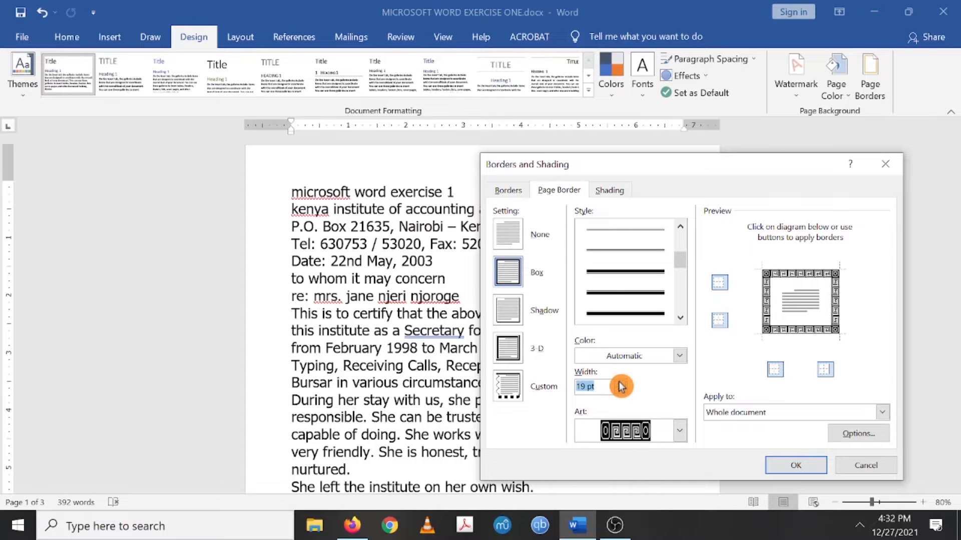
{"action": "left_click", "coordinate": [620, 384]}
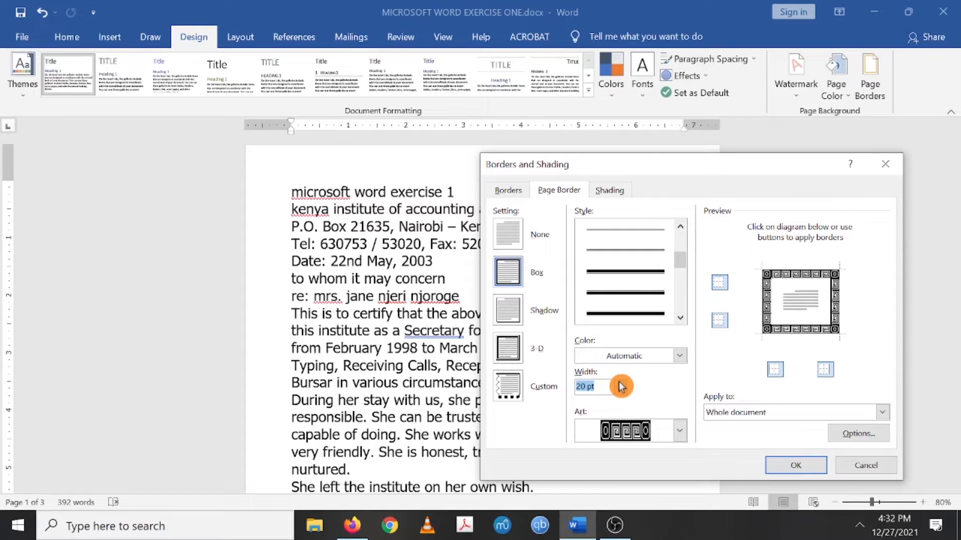
{"action": "left_click", "coordinate": [800, 465]}
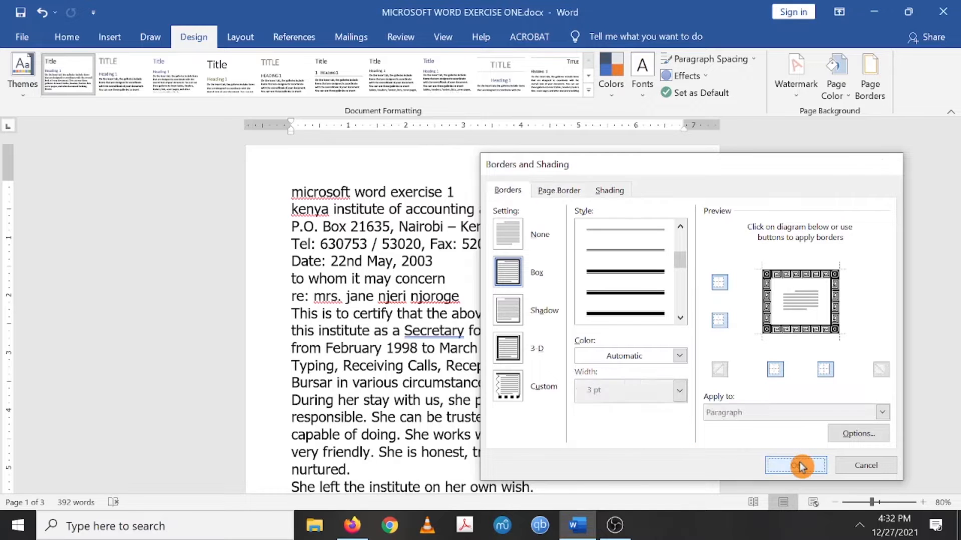
- Check how the page border frames the letter and the topic list pages
{"action": "scroll", "coordinate": [482, 316], "scroll_direction": "down", "scroll_amount": 10}
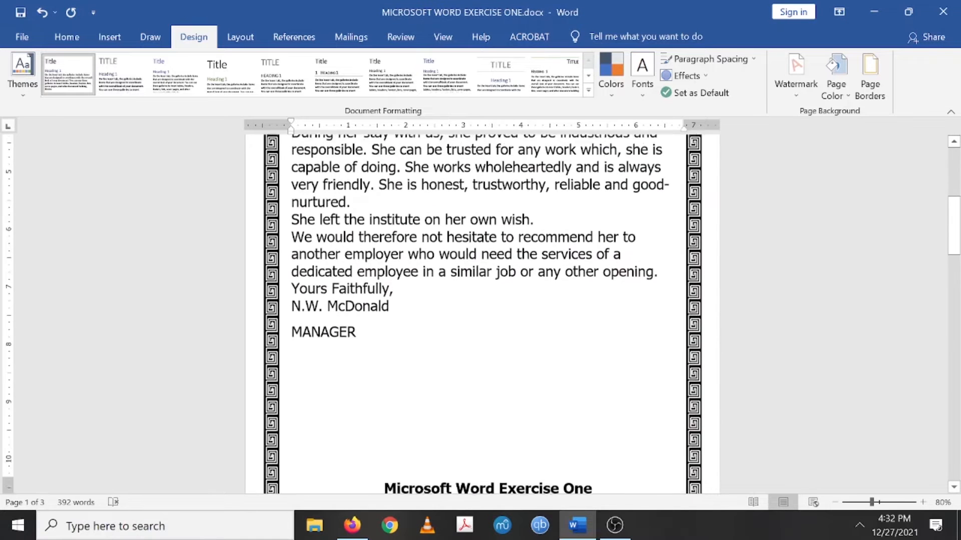
{"action": "scroll", "coordinate": [482, 315], "scroll_direction": "up", "scroll_amount": 10}
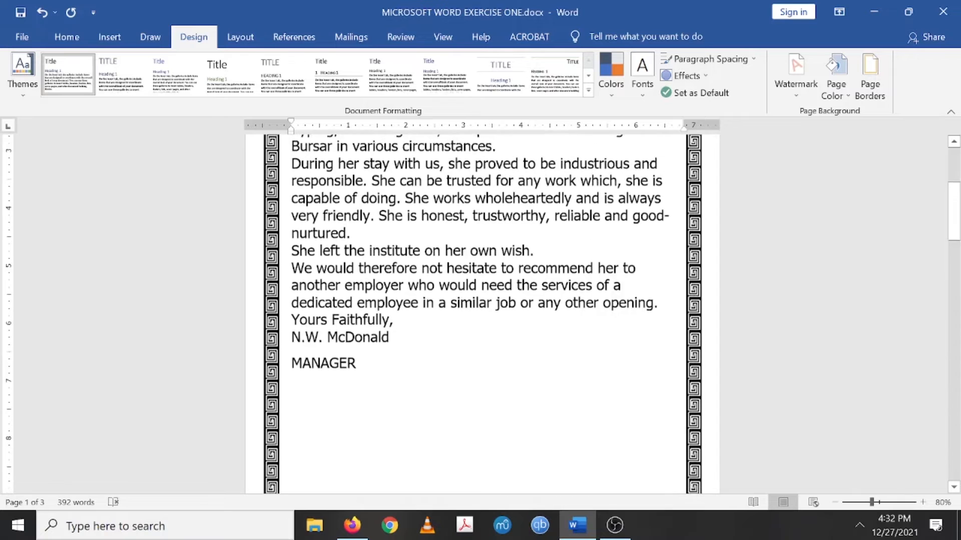
{"action": "scroll", "coordinate": [482, 314], "scroll_direction": "up", "scroll_amount": 1}
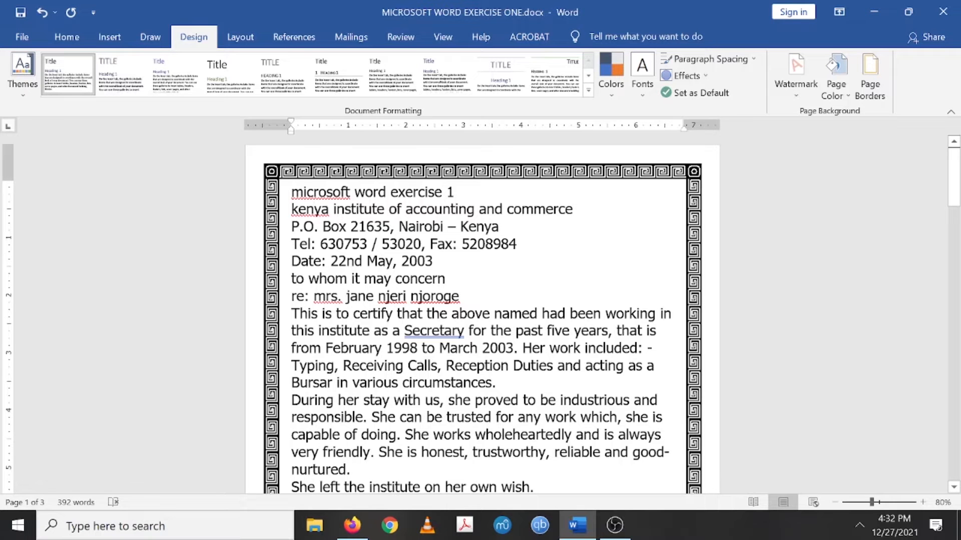
{"action": "scroll", "coordinate": [480, 315], "scroll_direction": "down", "scroll_amount": 2}
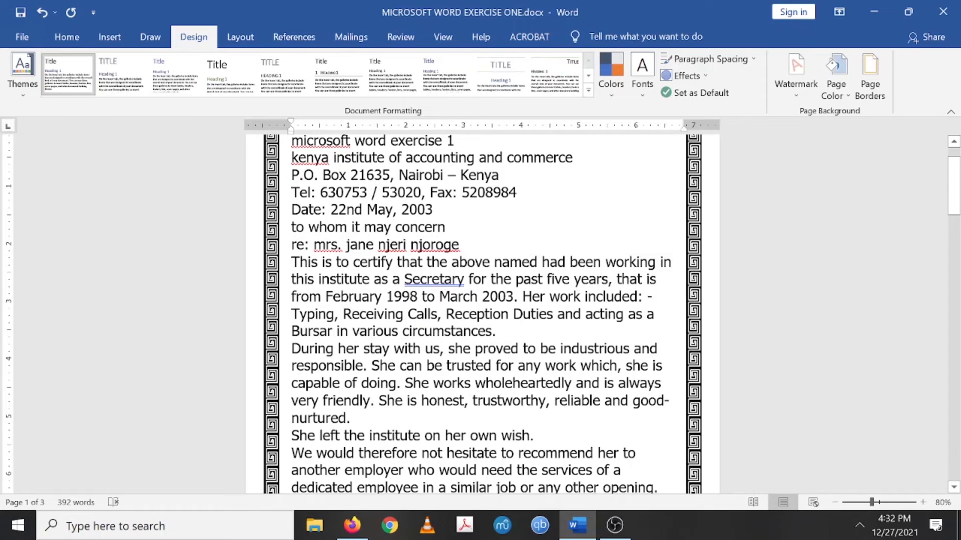
{"action": "scroll", "coordinate": [480, 316], "scroll_direction": "up", "scroll_amount": 1}
{"action": "scroll", "coordinate": [381, 278], "scroll_direction": "down", "scroll_amount": 10}
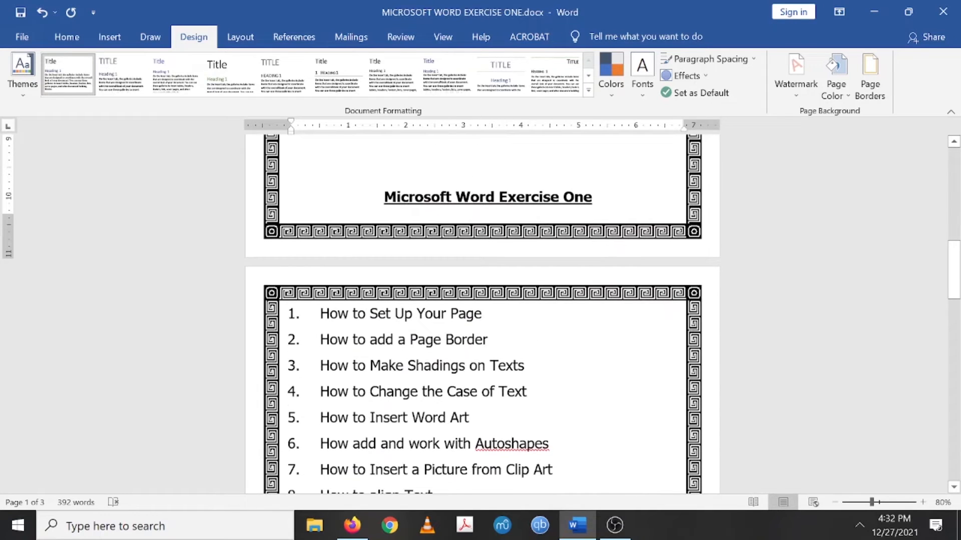
- Read through the numbered list of exercise topics, from page setup to correcting spelling and grammar mistakes
{"action": "scroll", "coordinate": [376, 299], "scroll_direction": "up", "scroll_amount": 3}
{"action": "scroll", "coordinate": [375, 297], "scroll_direction": "down", "scroll_amount": 2}
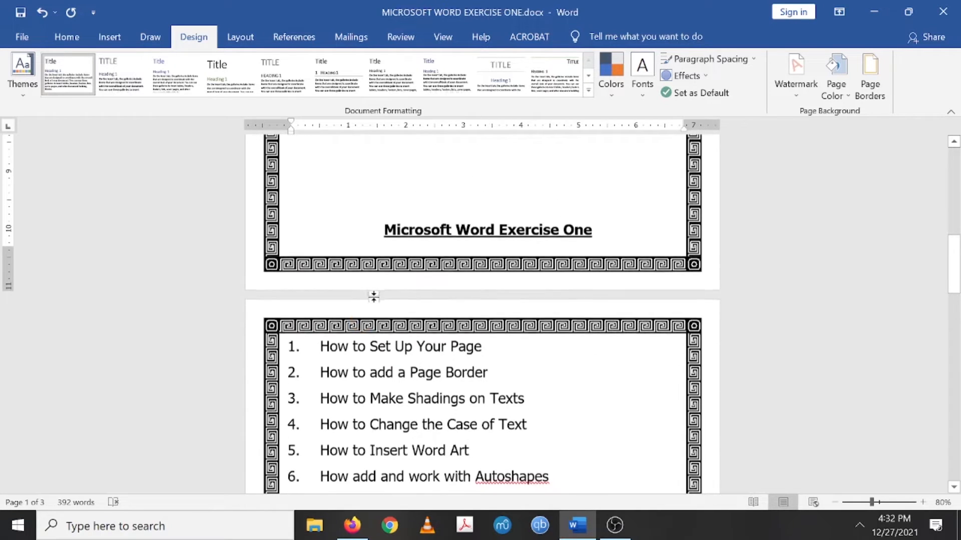
{"action": "left_click", "coordinate": [321, 346]}
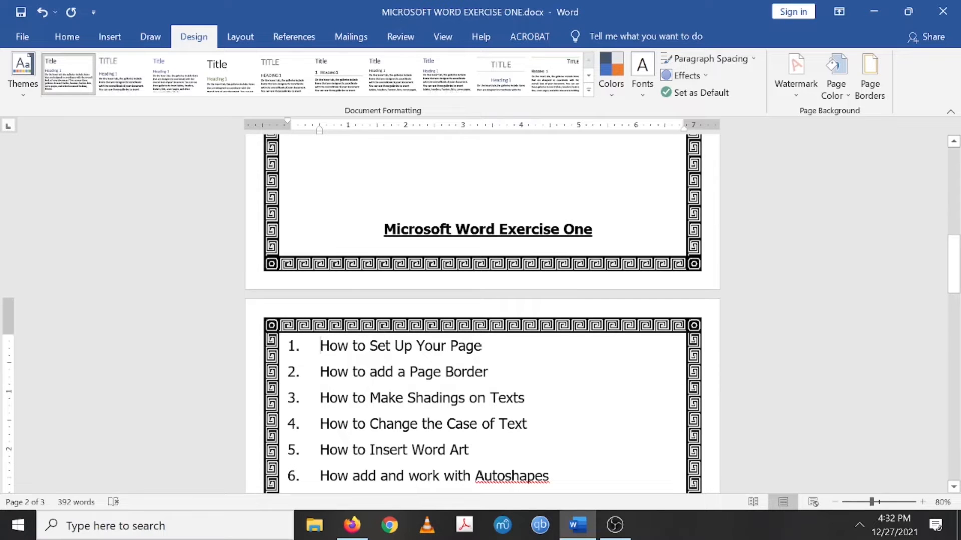
{"action": "scroll", "coordinate": [482, 314], "scroll_direction": "down", "scroll_amount": 15}
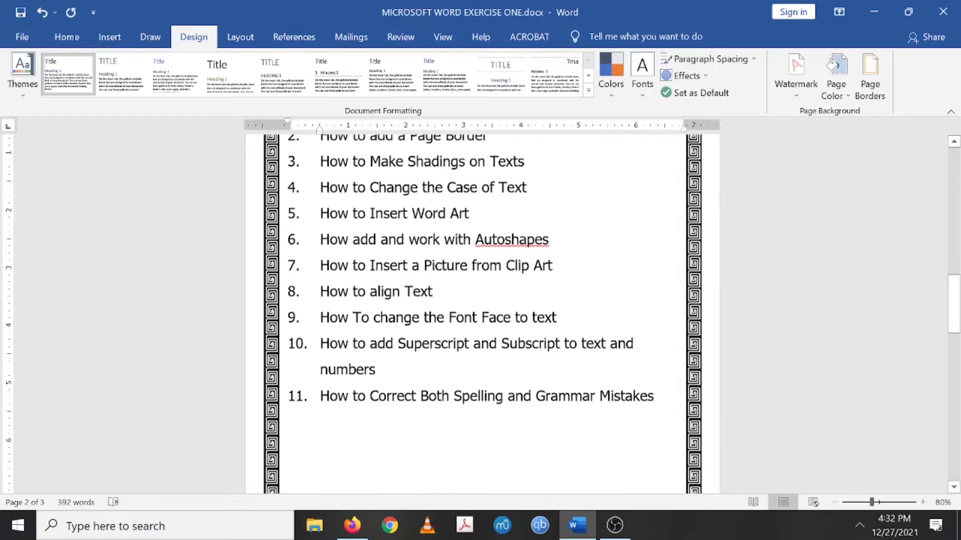
{"action": "scroll", "coordinate": [482, 314], "scroll_direction": "up", "scroll_amount": 10}
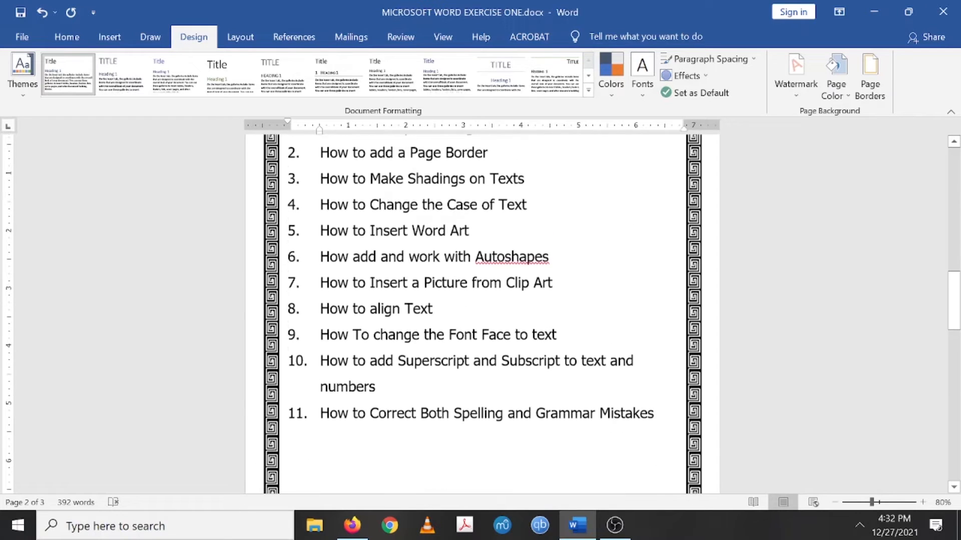
{"action": "scroll", "coordinate": [487, 380], "scroll_direction": "up", "scroll_amount": 5}
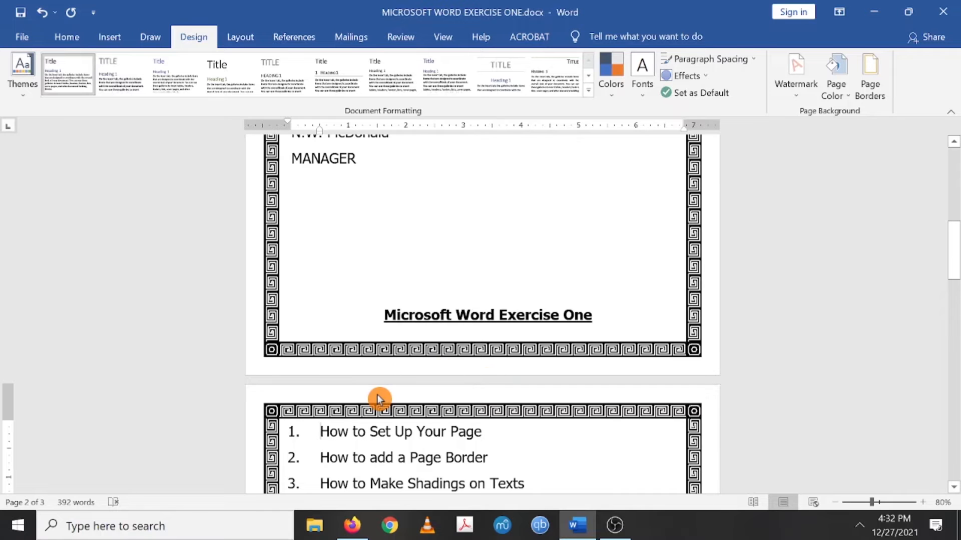
{"action": "scroll", "coordinate": [377, 395], "scroll_direction": "down", "scroll_amount": 3}
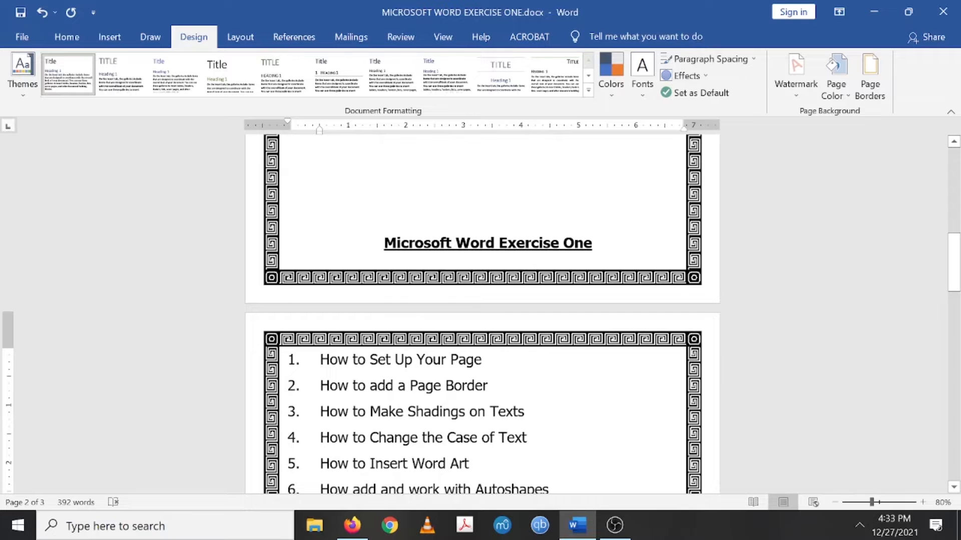
{"action": "scroll", "coordinate": [482, 314], "scroll_direction": "down", "scroll_amount": 20}
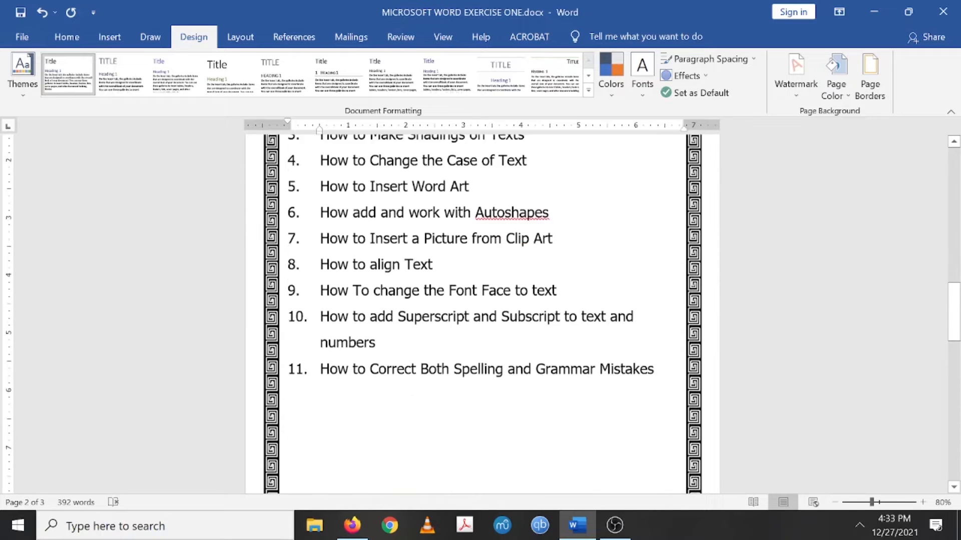
- Examine the shaded MICROSOFT WORD EXERCISE 1 heading on the finished sample page
{"action": "scroll", "coordinate": [482, 314], "scroll_direction": "down", "scroll_amount": 7}
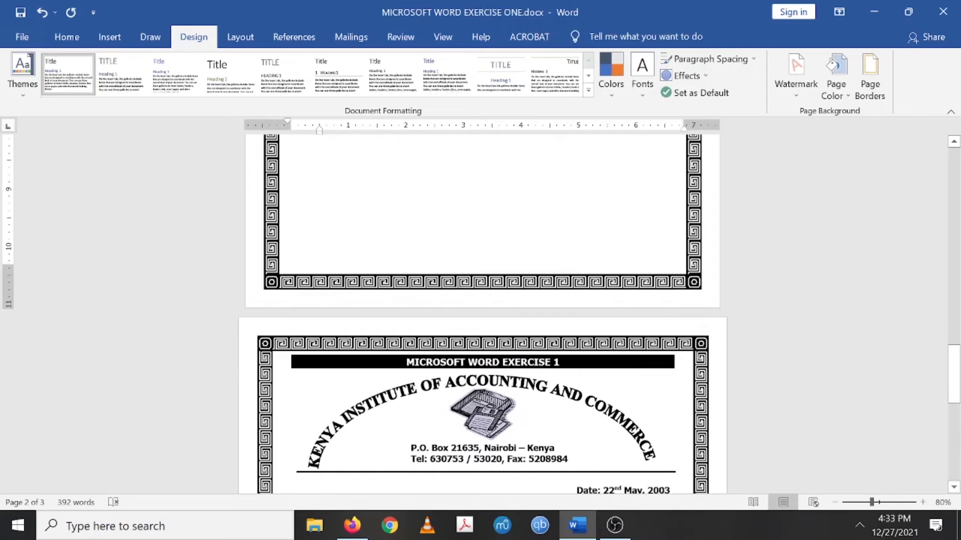
{"action": "left_click_drag", "start_coordinate": [406, 362], "coordinate": [552, 363]}
{"action": "left_click", "coordinate": [562, 363]}
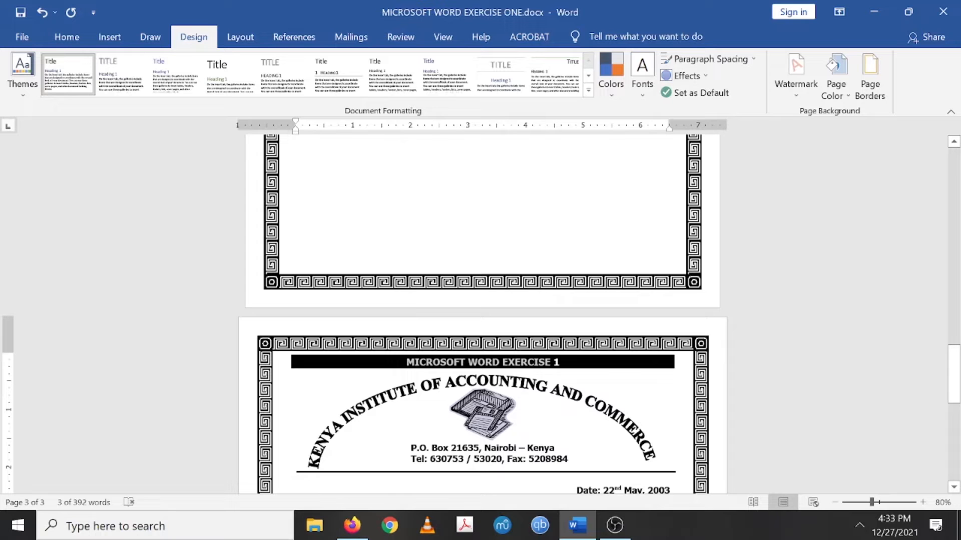
- Shade the letter's first line, "microsoft word exercise 1", with a black fill applied to the paragraph, and save the document
{"action": "scroll", "coordinate": [481, 314], "scroll_direction": "up", "scroll_amount": 15}
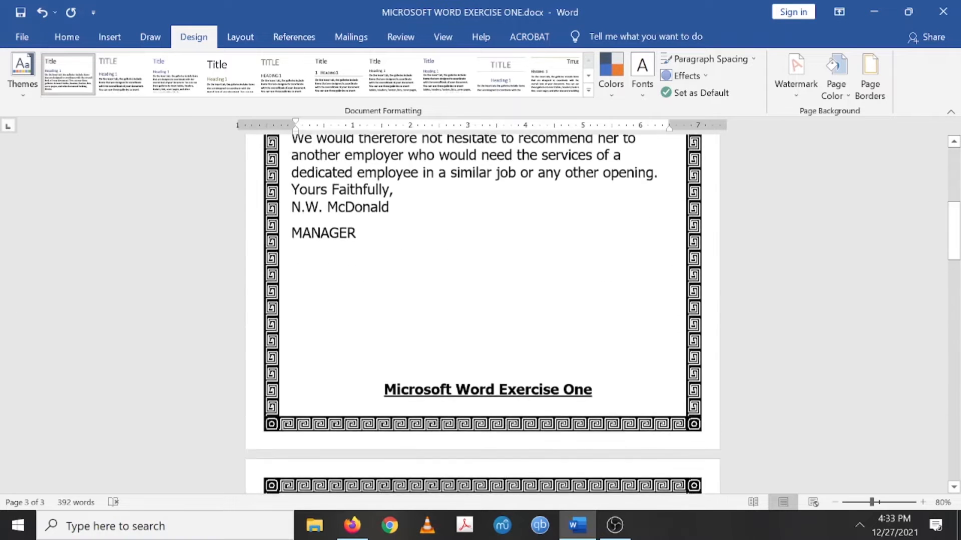
{"action": "scroll", "coordinate": [482, 314], "scroll_direction": "up", "scroll_amount": 3}
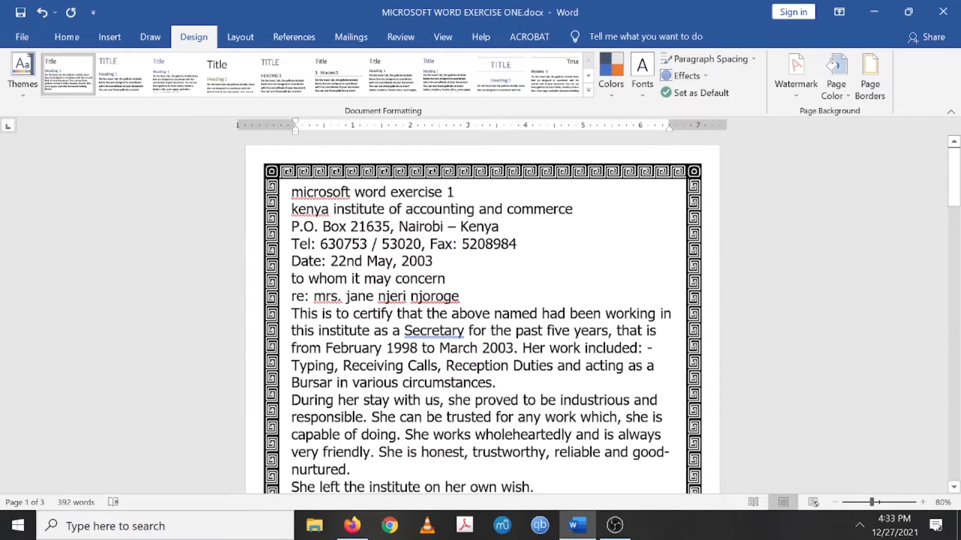
{"action": "left_click_drag", "start_coordinate": [291, 192], "coordinate": [457, 189]}
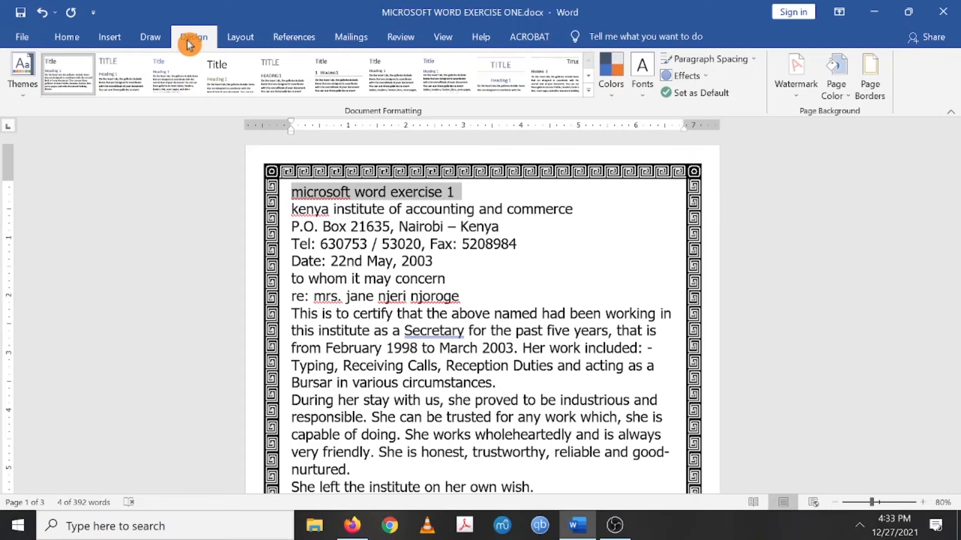
{"action": "left_click", "coordinate": [869, 75]}
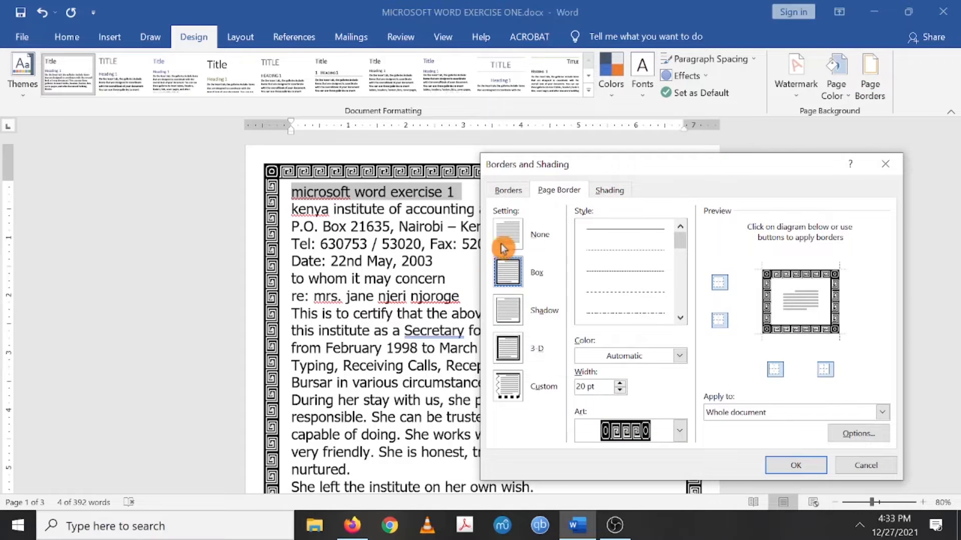
{"action": "left_click", "coordinate": [560, 194]}
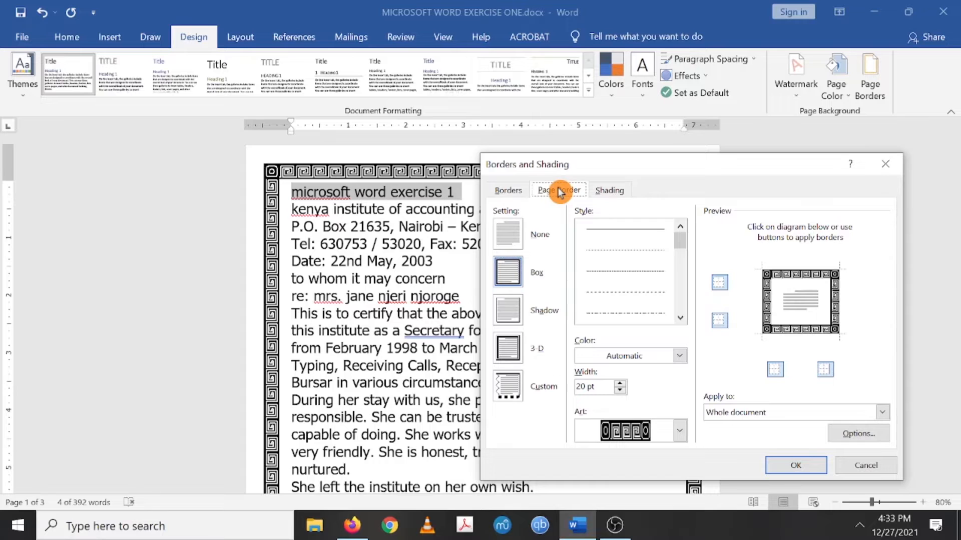
{"action": "left_click", "coordinate": [620, 194]}
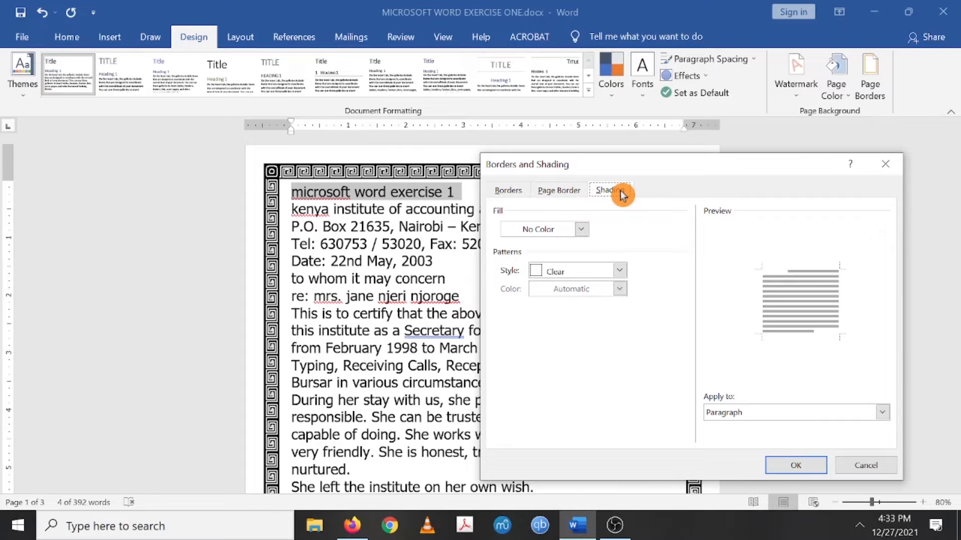
{"action": "left_click", "coordinate": [583, 231]}
{"action": "left_click", "coordinate": [521, 269]}
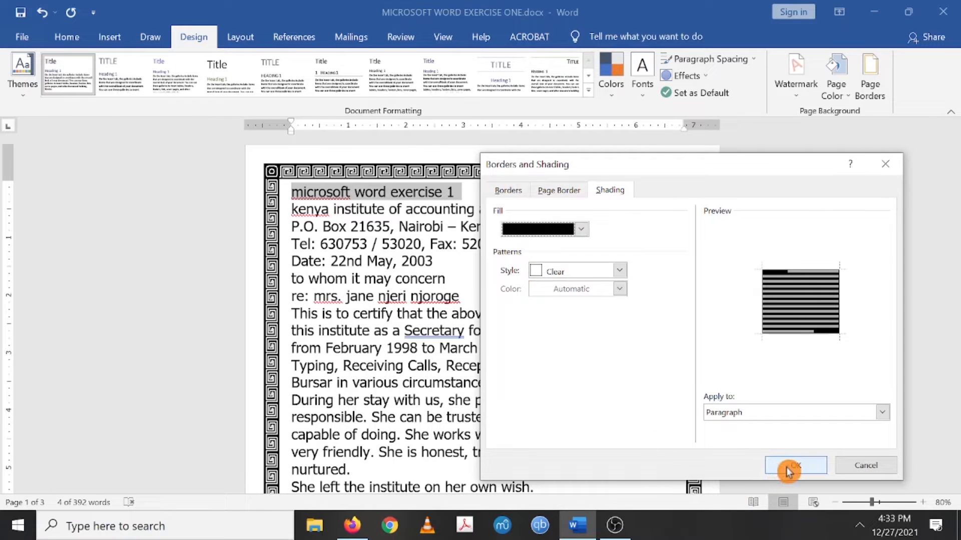
{"action": "left_click", "coordinate": [882, 414]}
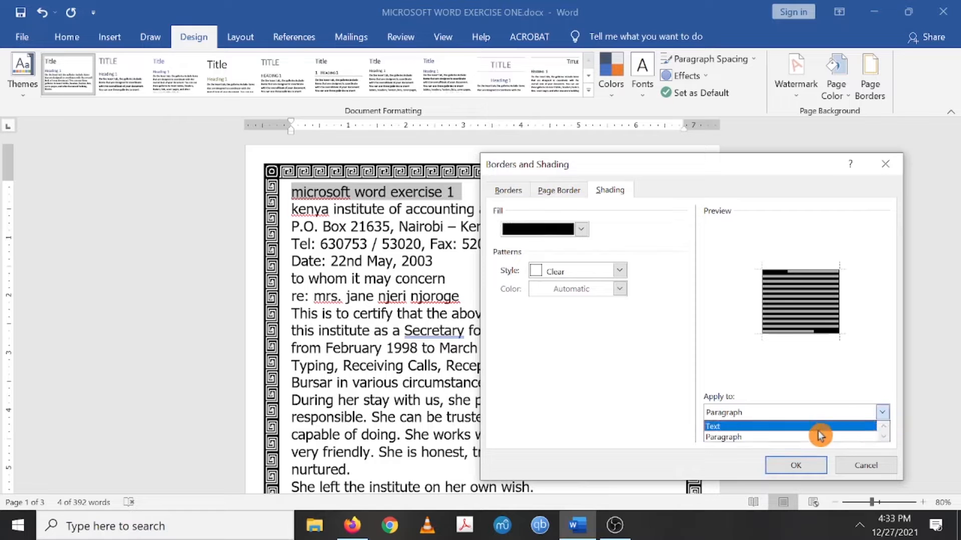
{"action": "left_click", "coordinate": [790, 439]}
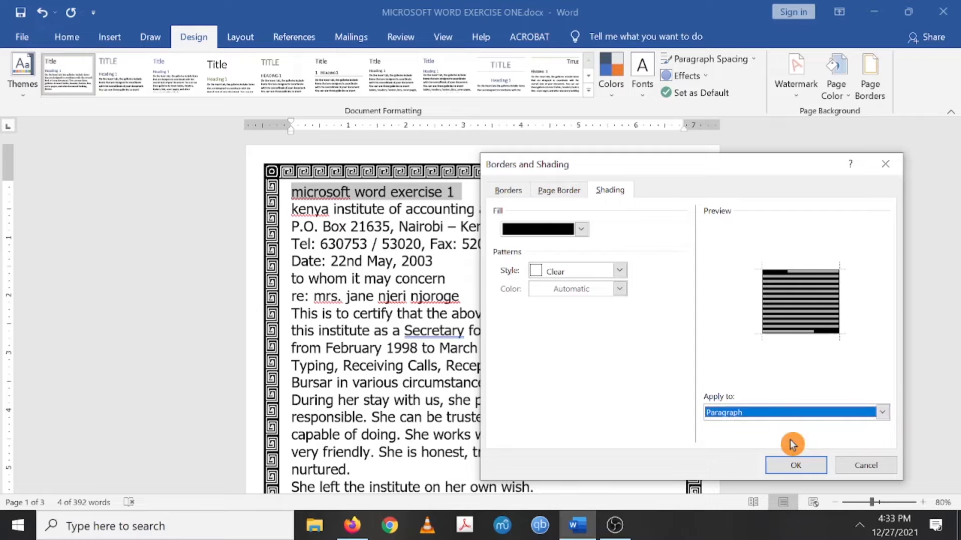
{"action": "left_click", "coordinate": [792, 466]}
{"action": "key", "text": "ctrl+s"}
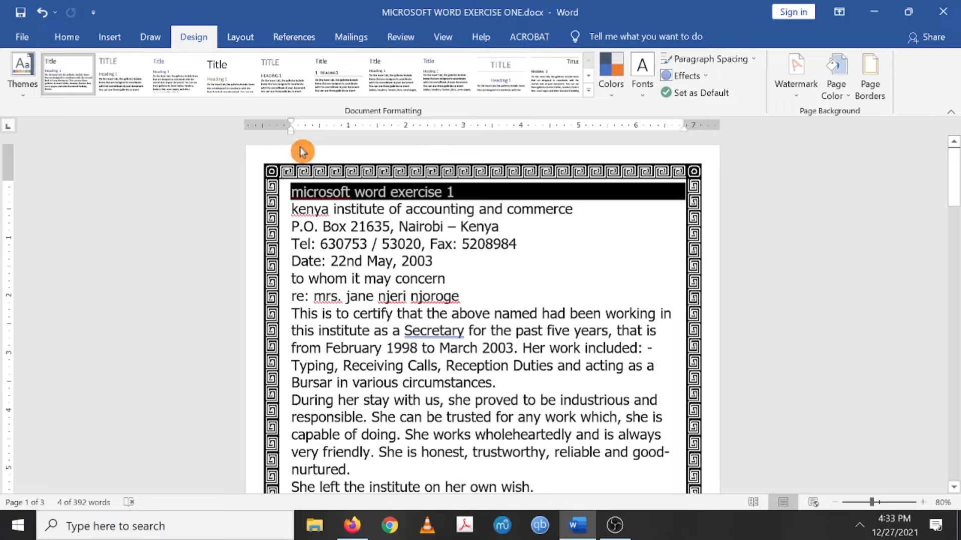
- Center the black-shaded heading line and correct its misspelled first word to the suggested "Microsoft"
{"action": "left_click", "coordinate": [80, 39]}
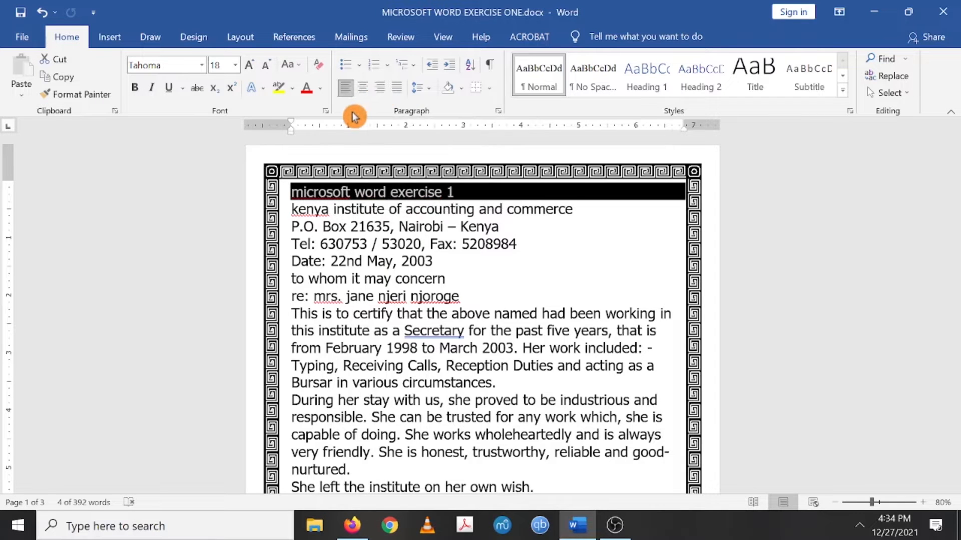
{"action": "left_click", "coordinate": [362, 93]}
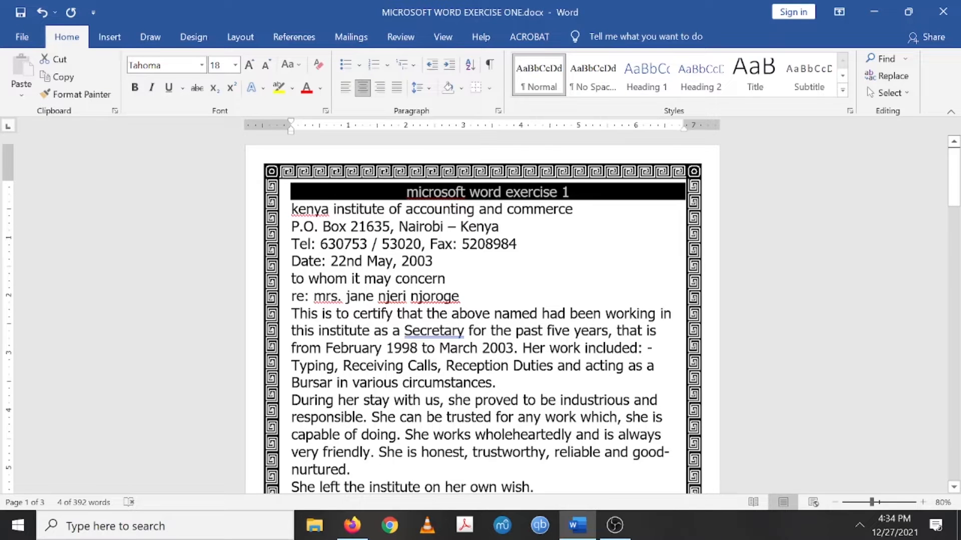
{"action": "left_click", "coordinate": [435, 198]}
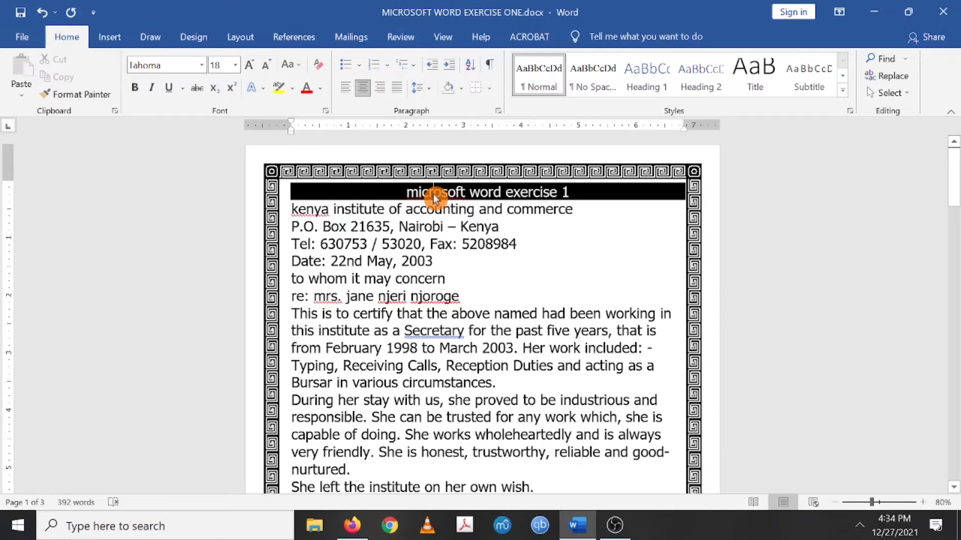
{"action": "right_click", "coordinate": [435, 197]}
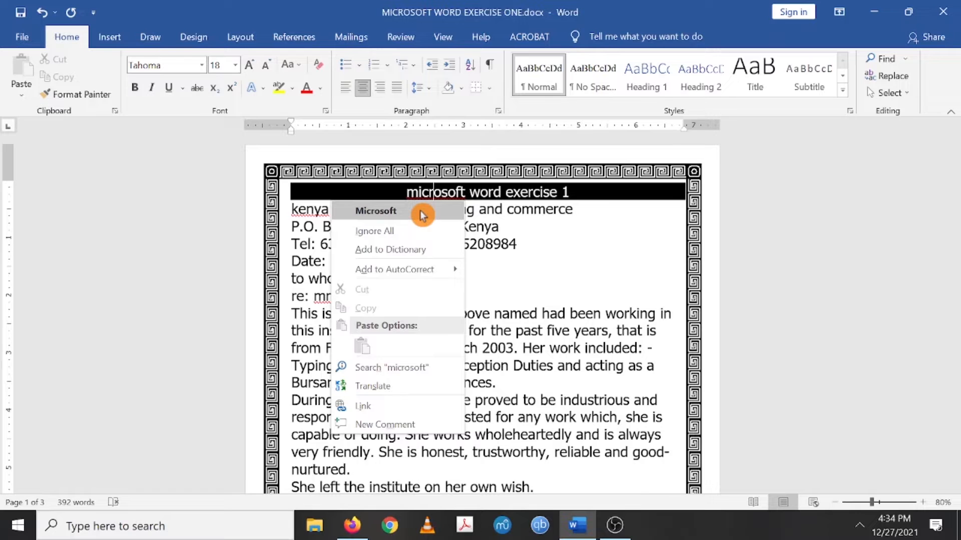
{"action": "left_click", "coordinate": [422, 214]}
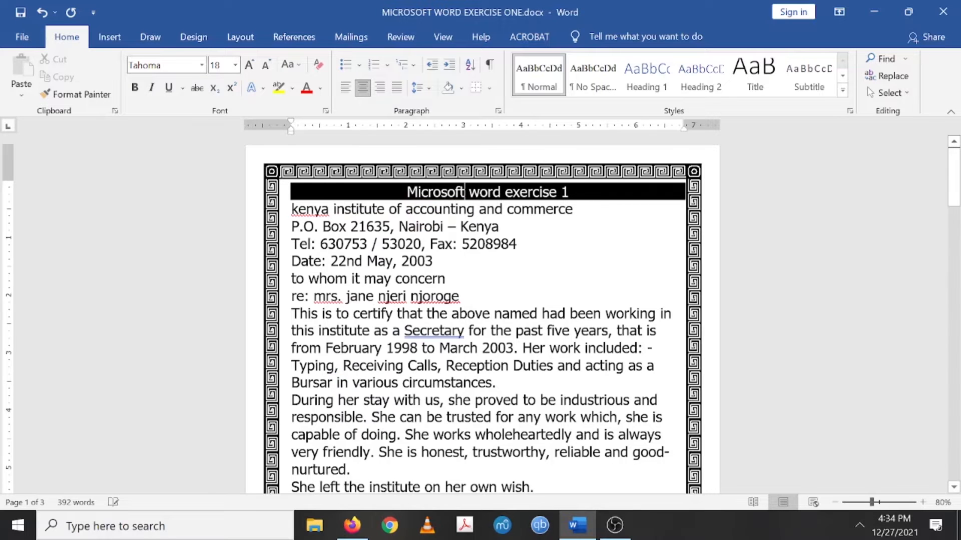
{"action": "left_click_drag", "start_coordinate": [571, 192], "coordinate": [406, 190]}
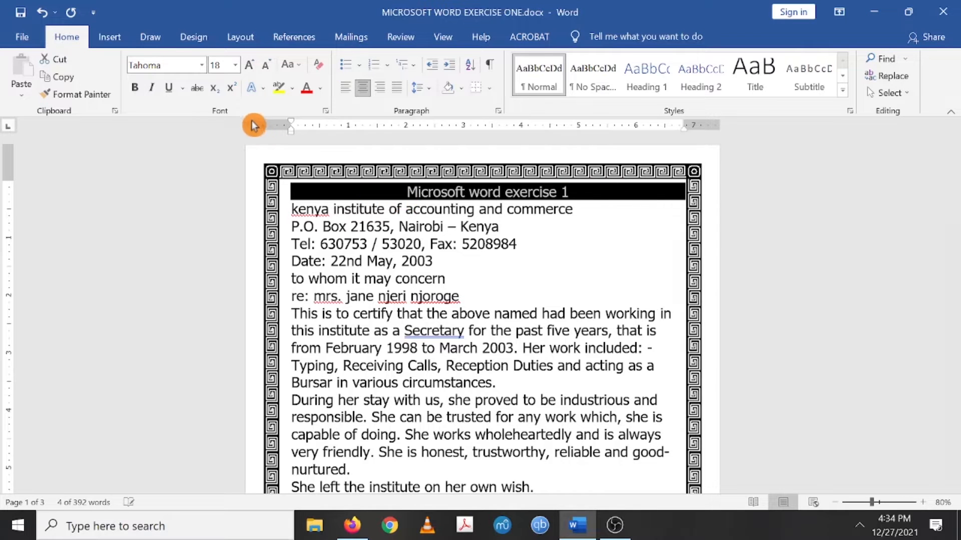
{"action": "left_click", "coordinate": [573, 209]}
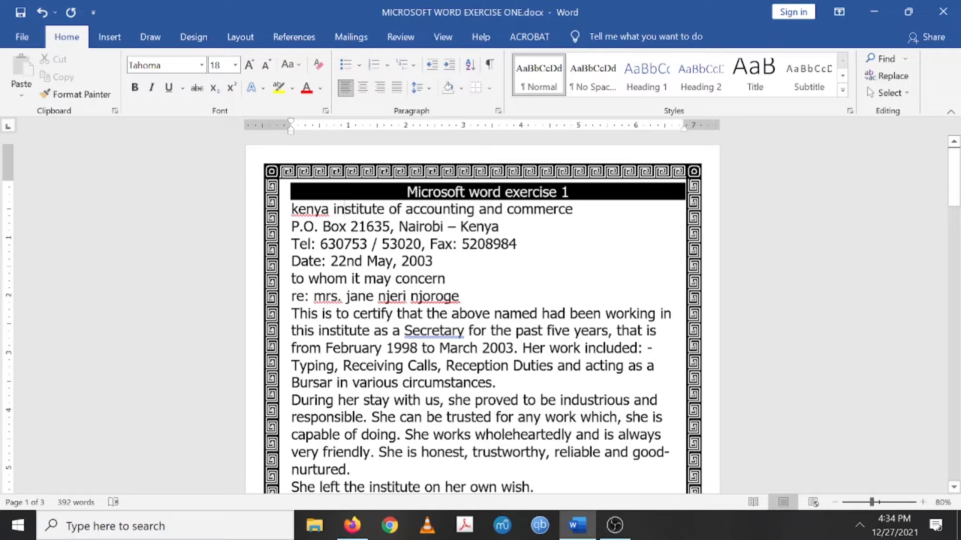
{"action": "left_click", "coordinate": [407, 191]}
{"action": "key", "text": "shift+Down"}
{"action": "key", "text": "shift+Down"}
{"action": "key", "text": "shift+Down"}
{"action": "key", "text": "shift+Down"}
{"action": "key", "text": "shift+Down"}
{"action": "key", "text": "shift+Down"}
{"action": "key", "text": "shift+Down"}
{"action": "key", "text": "shift+Down"}
{"action": "key", "text": "shift+Down"}
{"action": "key", "text": "shift+Down"}
{"action": "key", "text": "shift+Down"}
{"action": "key", "text": "shift+Down"}
{"action": "key", "text": "shift+Down"}
{"action": "key", "text": "shift+Down"}
{"action": "key", "text": "shift+Down"}
{"action": "key", "text": "shift+Down"}
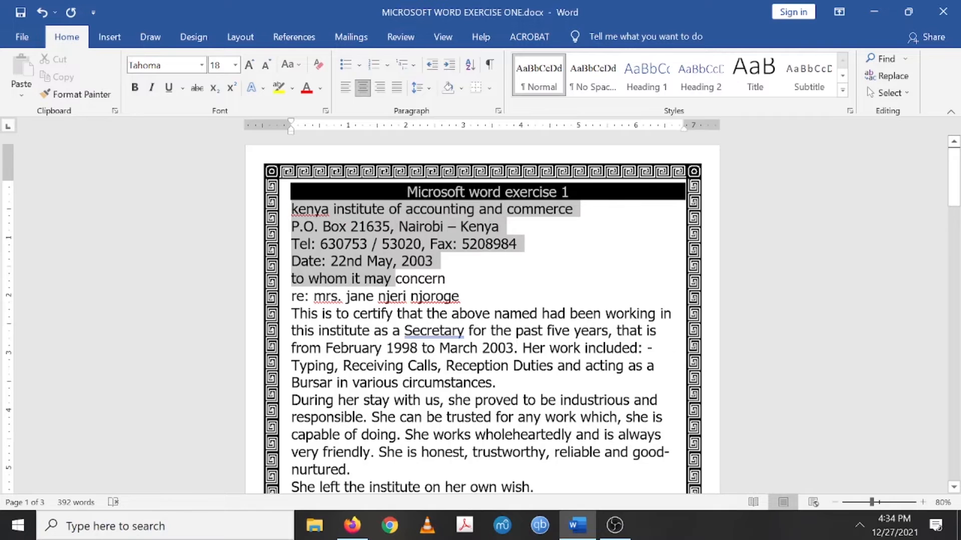
{"action": "left_click_drag", "start_coordinate": [406, 482], "coordinate": [441, 167]}
{"action": "scroll", "coordinate": [443, 167], "scroll_direction": "up", "scroll_amount": 10}
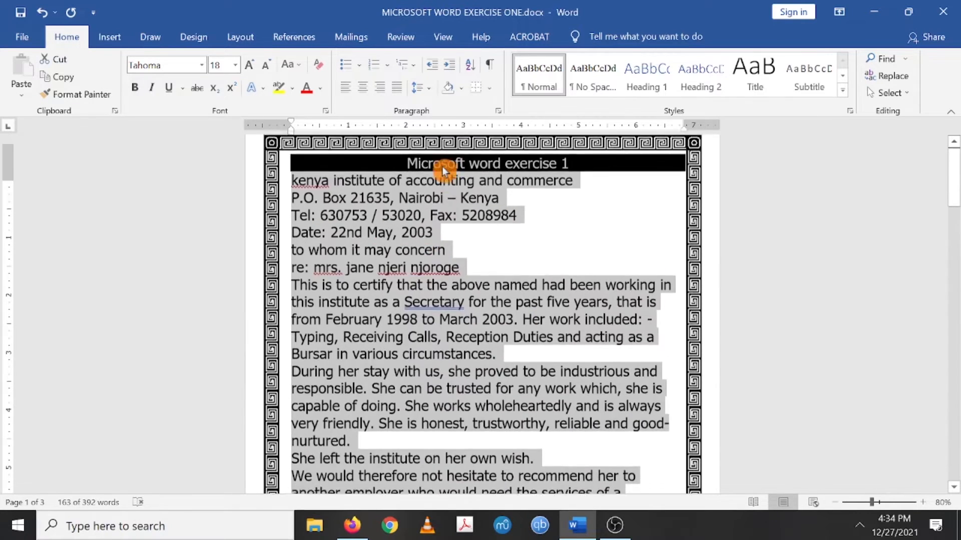
{"action": "left_click", "coordinate": [202, 71]}
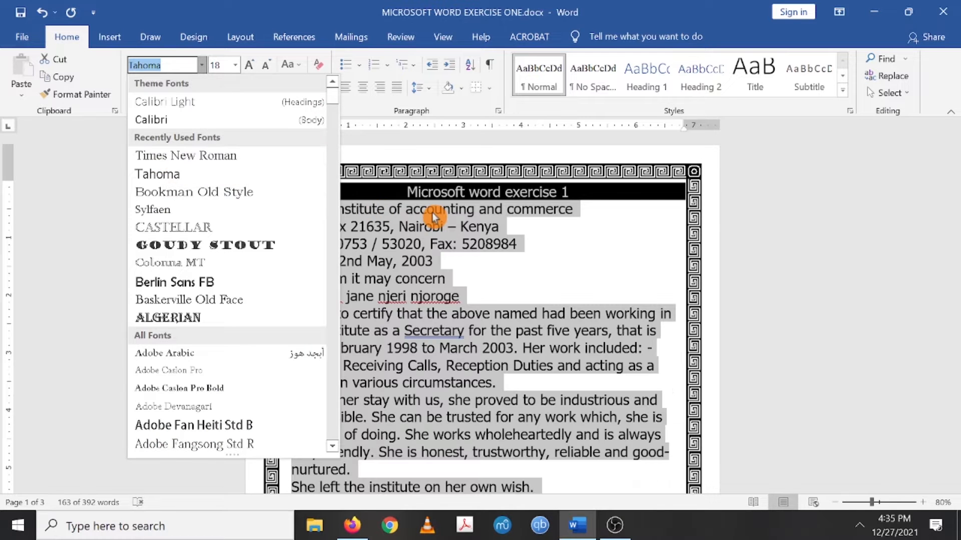
{"action": "left_click", "coordinate": [431, 212]}
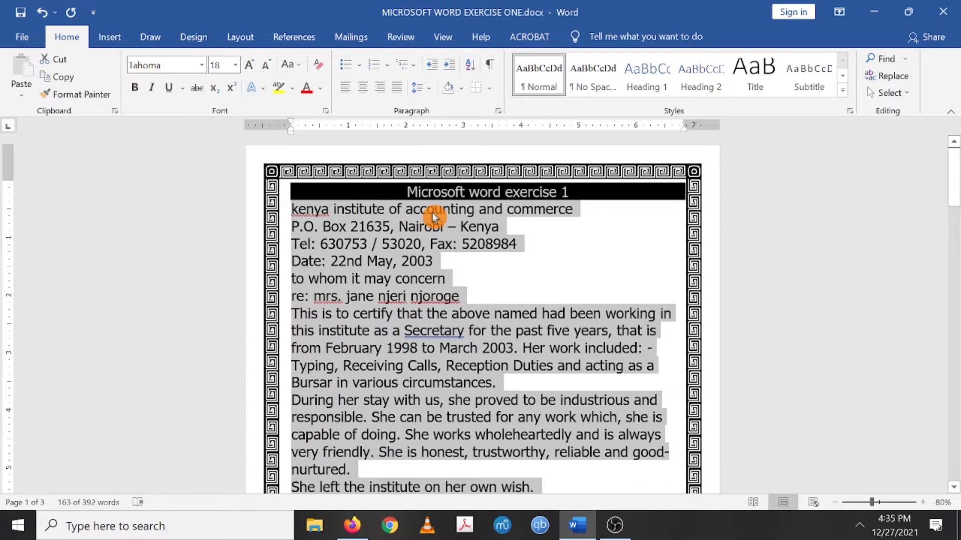
{"action": "left_click", "coordinate": [539, 262]}
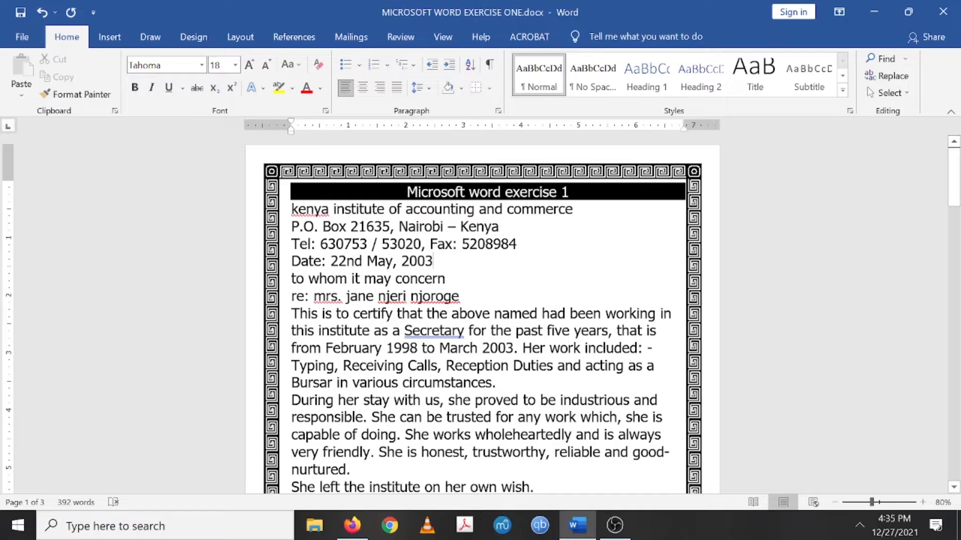
{"action": "left_click_drag", "start_coordinate": [406, 192], "coordinate": [381, 172]}
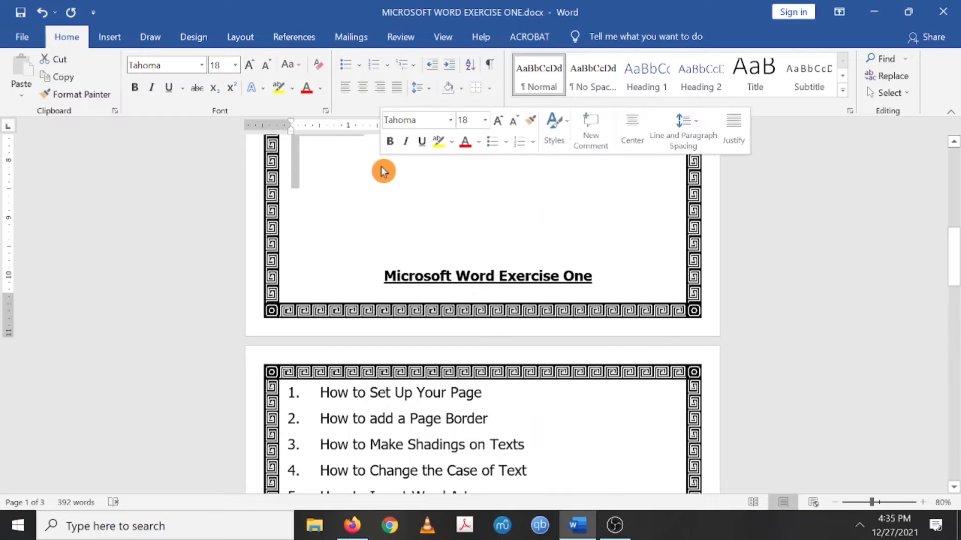
{"action": "left_click", "coordinate": [381, 172]}
- Set the whole letter, from the black-shaded heading through MANAGER, to Times New Roman at size 12
{"action": "scroll", "coordinate": [381, 171], "scroll_direction": "up", "scroll_amount": 7}
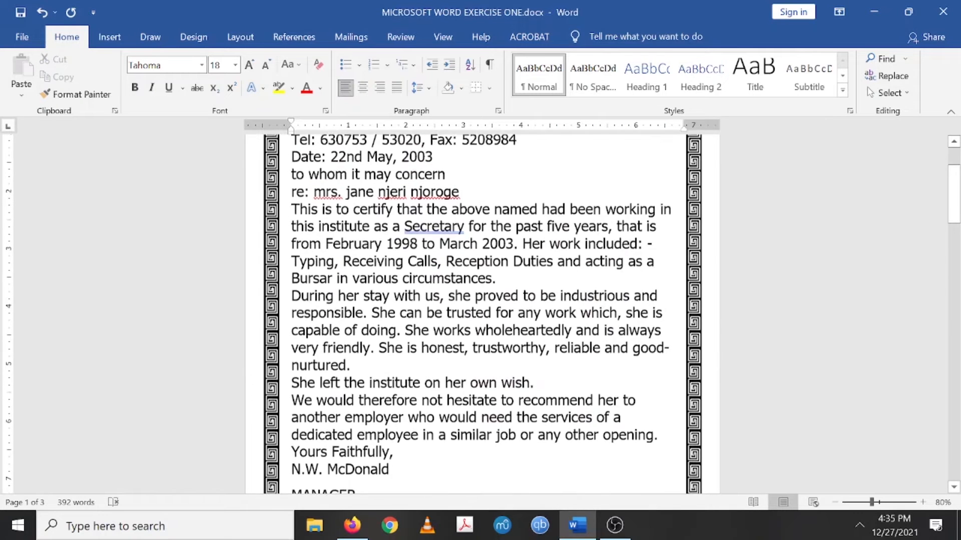
{"action": "scroll", "coordinate": [482, 314], "scroll_direction": "up", "scroll_amount": 3}
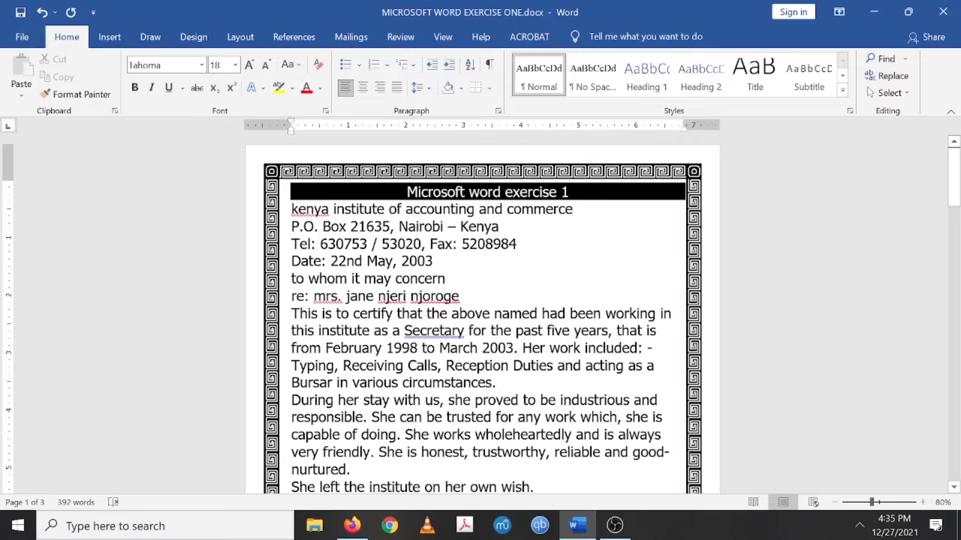
{"action": "left_click_drag", "start_coordinate": [292, 209], "coordinate": [368, 396]}
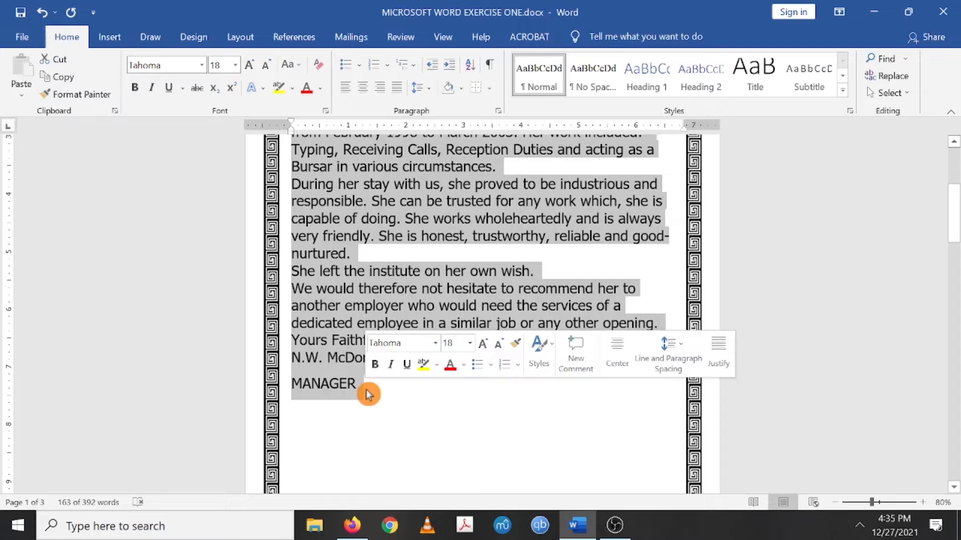
{"action": "left_click", "coordinate": [202, 70]}
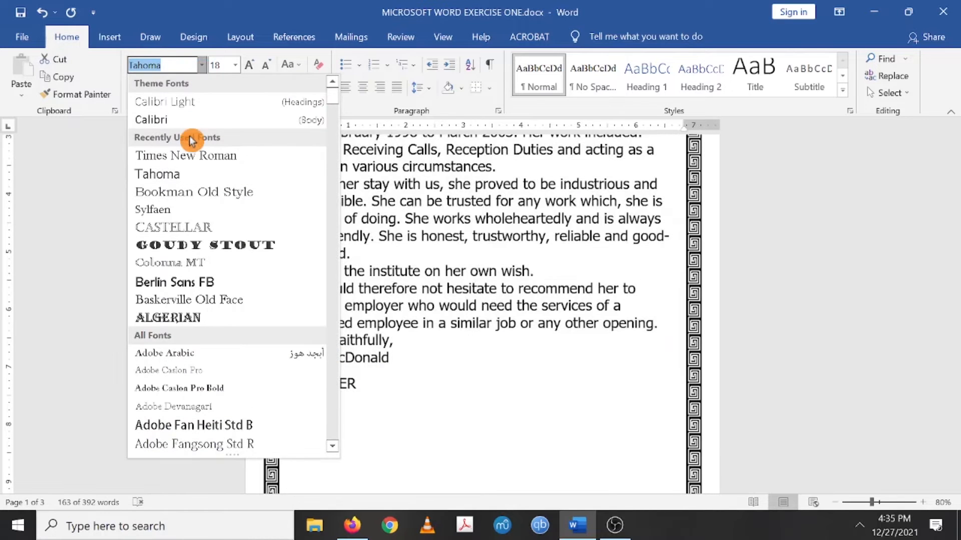
{"action": "left_click", "coordinate": [187, 156]}
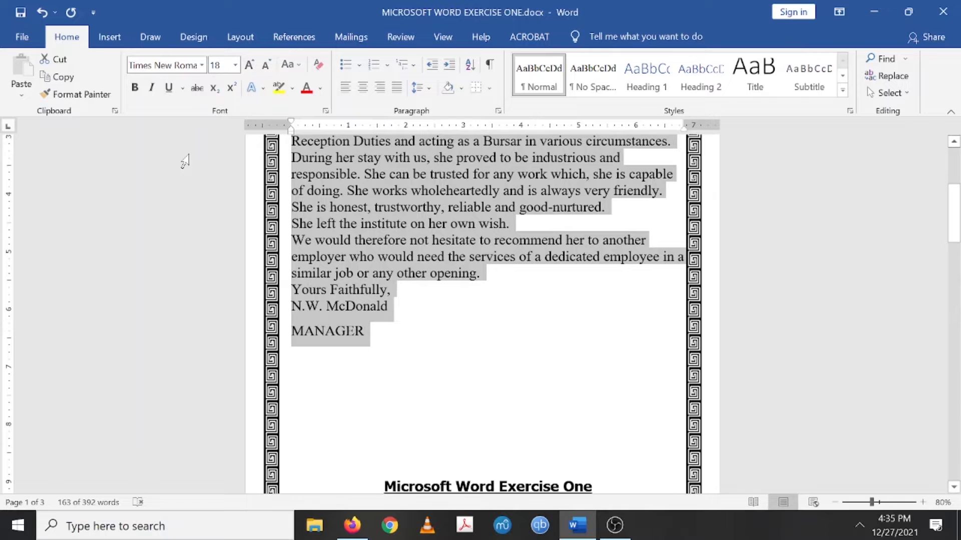
{"action": "left_click", "coordinate": [236, 65]}
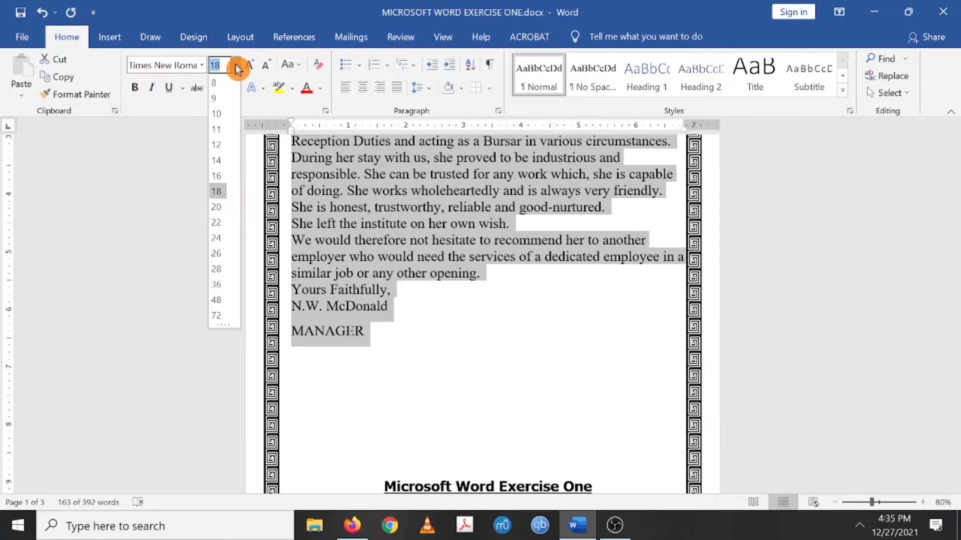
{"action": "left_click", "coordinate": [225, 145]}
{"action": "scroll", "coordinate": [467, 279], "scroll_direction": "up", "scroll_amount": 6}
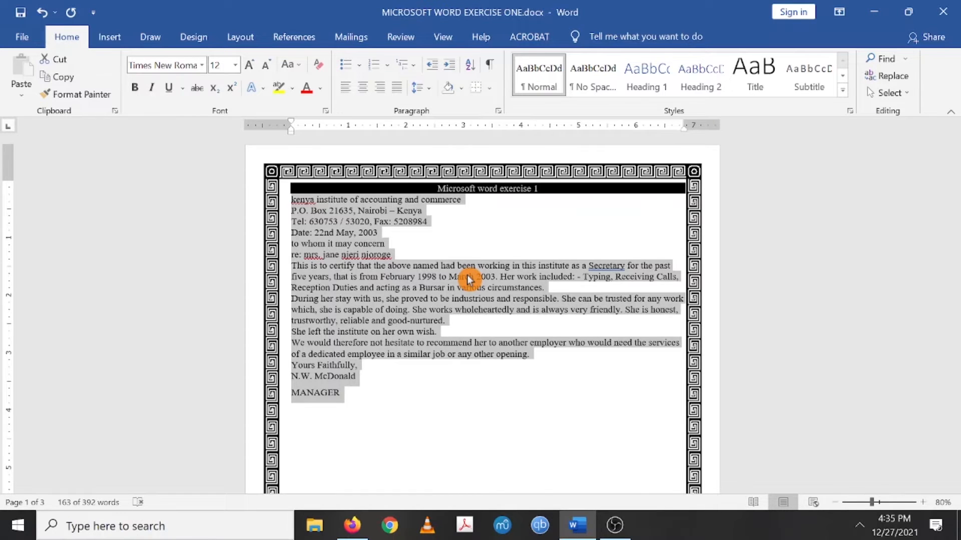
{"action": "scroll", "coordinate": [468, 279], "scroll_direction": "down", "scroll_amount": 1}
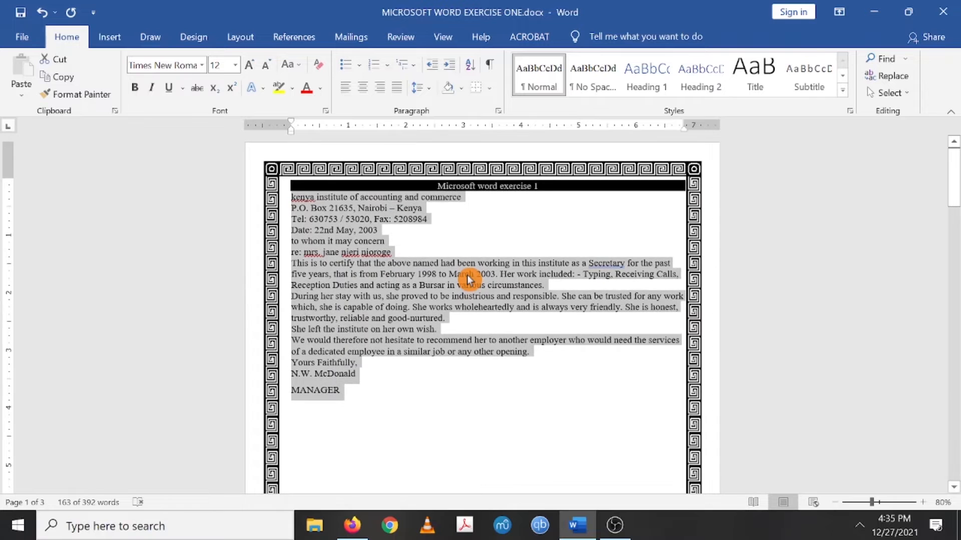
{"action": "scroll", "coordinate": [467, 279], "scroll_direction": "down", "scroll_amount": 1}
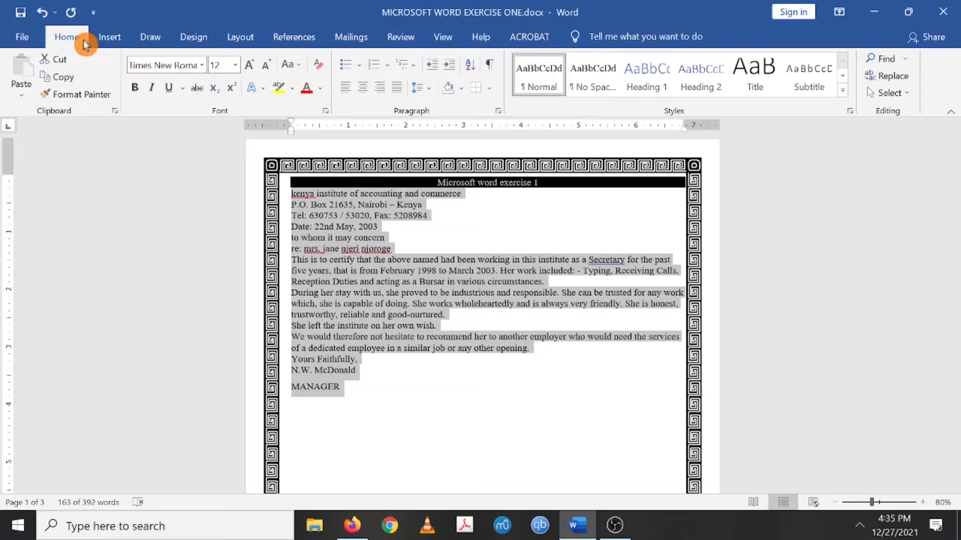
{"action": "left_click", "coordinate": [202, 68]}
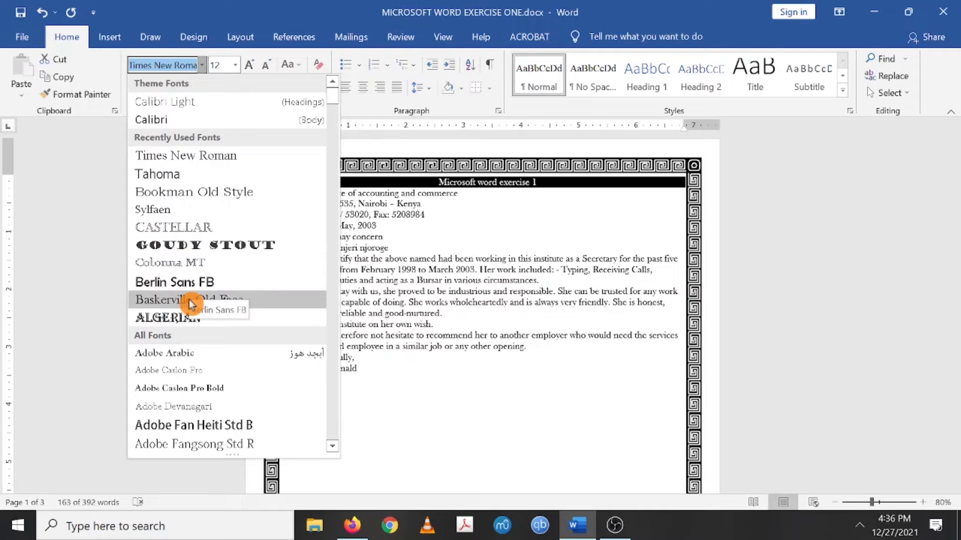
{"action": "left_click", "coordinate": [186, 155]}
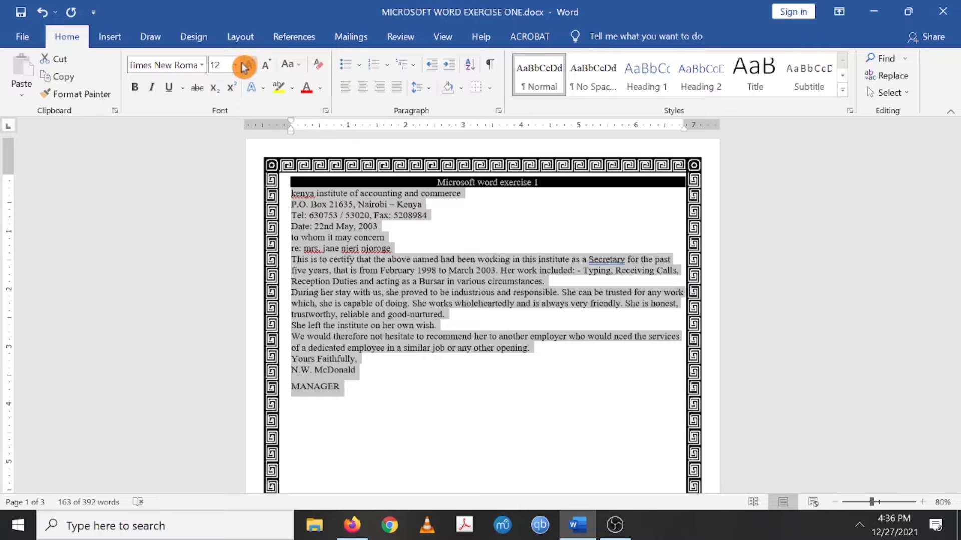
{"action": "left_click", "coordinate": [410, 228]}
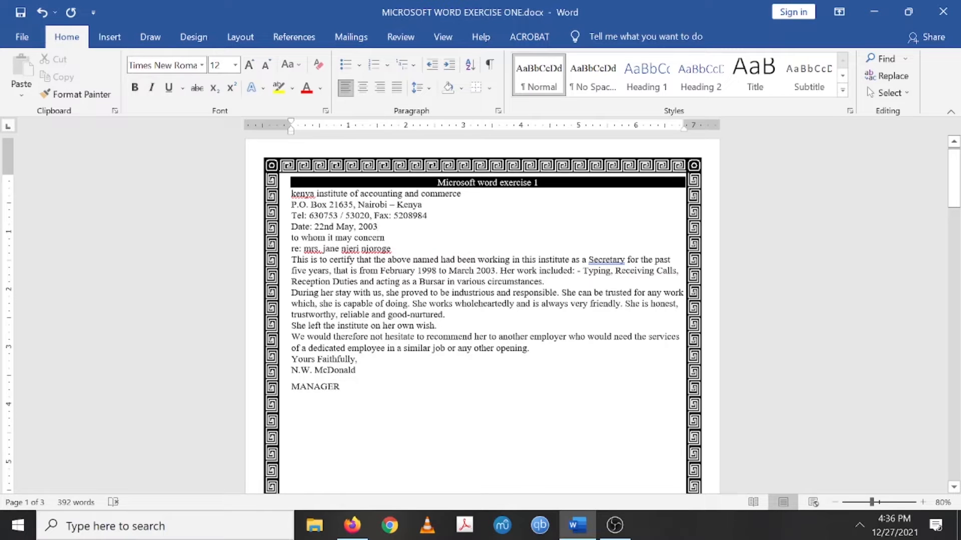
- Insert blank lines above the "Microsoft Word Exercise One" topic list to push it onto the second page
{"action": "scroll", "coordinate": [482, 314], "scroll_direction": "down", "scroll_amount": 4}
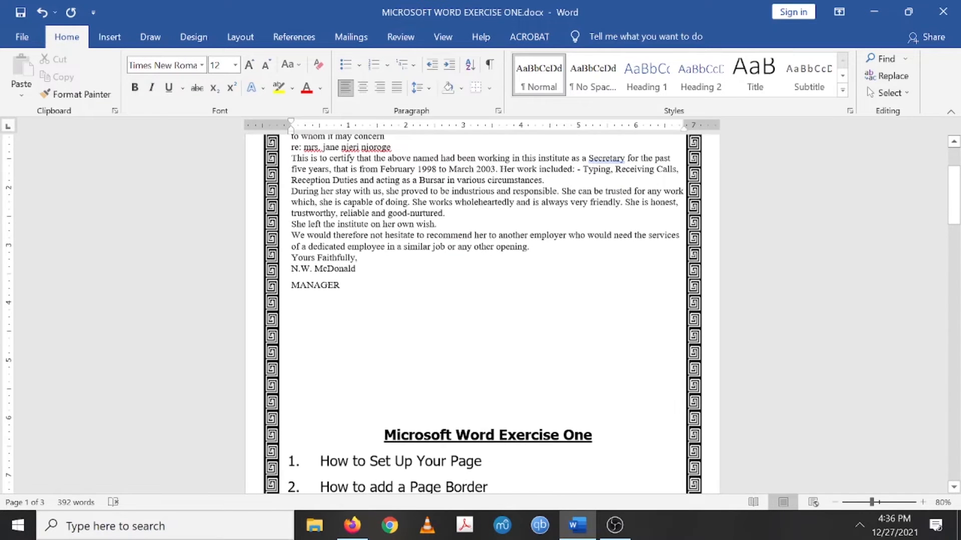
{"action": "scroll", "coordinate": [482, 314], "scroll_direction": "down", "scroll_amount": 8}
{"action": "left_click", "coordinate": [291, 173]}
{"action": "key", "text": "Return"}
{"action": "key", "text": "Return"}
{"action": "key", "text": "Return"}
{"action": "key", "text": "Return"}
{"action": "key", "text": "Return"}
{"action": "key", "text": "Return"}
{"action": "key", "text": "Return"}
{"action": "key", "text": "Return"}
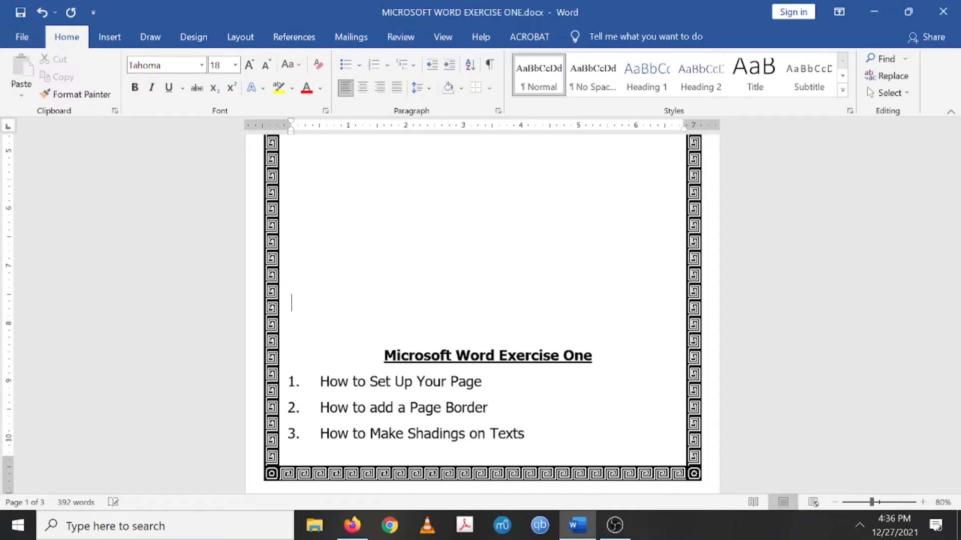
{"action": "key", "text": "Return"}
{"action": "scroll", "coordinate": [482, 314], "scroll_direction": "down", "scroll_amount": 10}
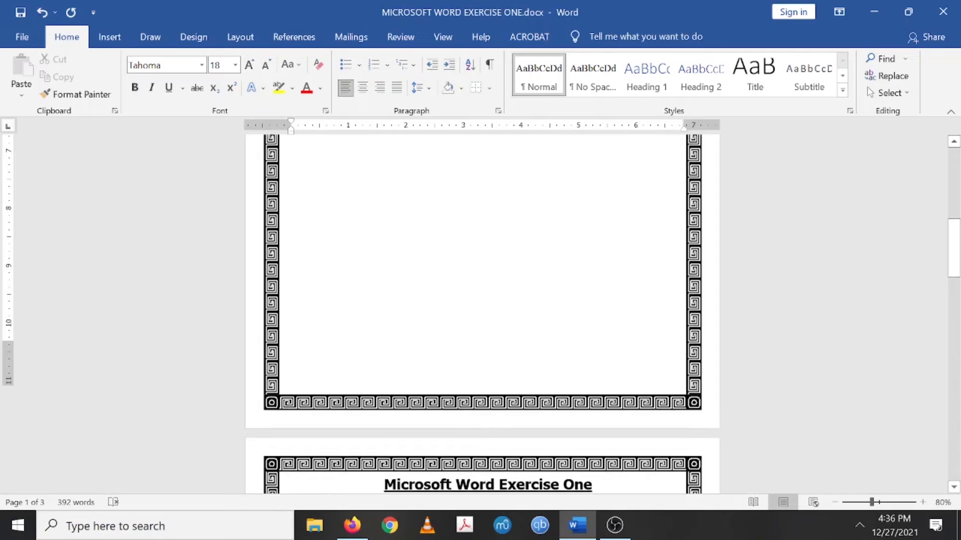
{"action": "scroll", "coordinate": [482, 315], "scroll_direction": "up", "scroll_amount": 11}
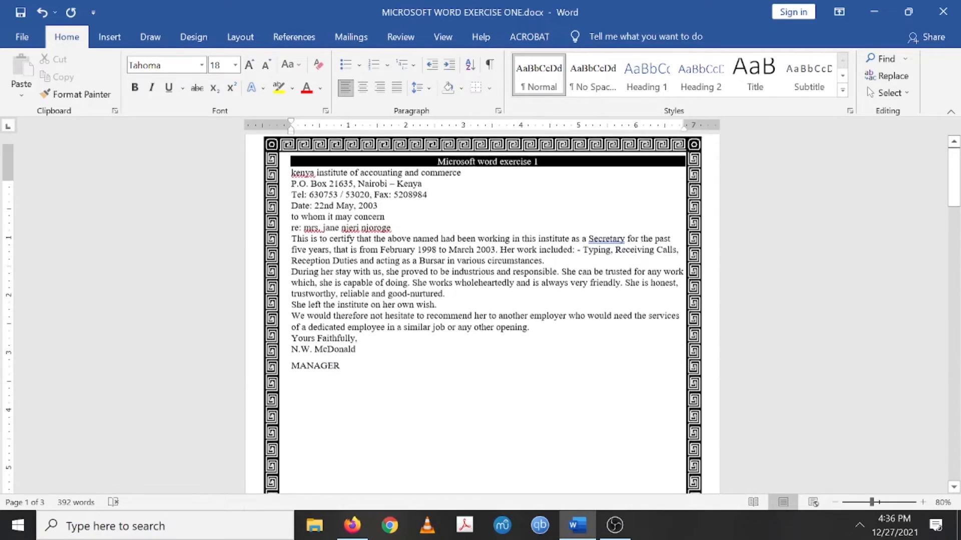
- Examine the arched institute name on the finished sample page and the WordArt styles available for the letter's matching line
{"action": "scroll", "coordinate": [482, 314], "scroll_direction": "down", "scroll_amount": 9}
{"action": "scroll", "coordinate": [482, 314], "scroll_direction": "down", "scroll_amount": 20}
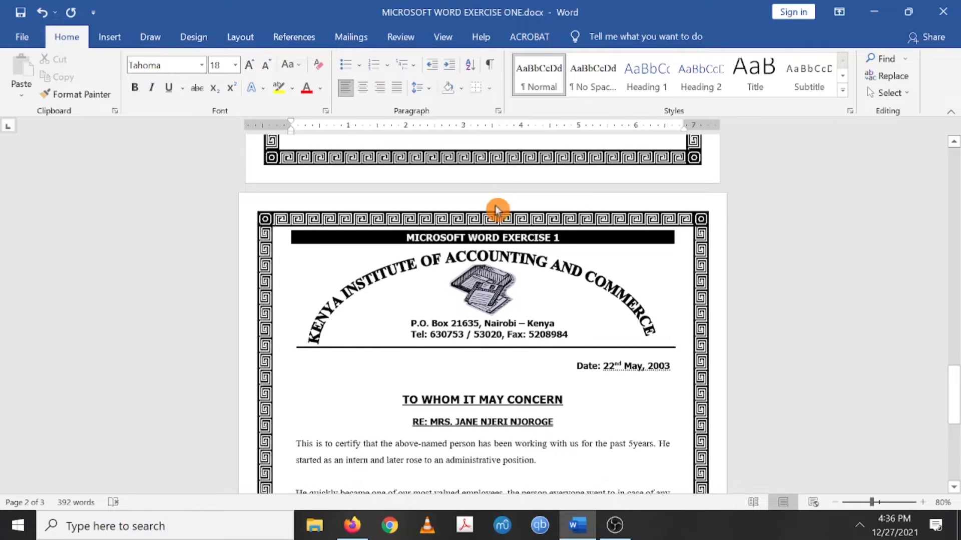
{"action": "scroll", "coordinate": [311, 225], "scroll_direction": "up", "scroll_amount": 10}
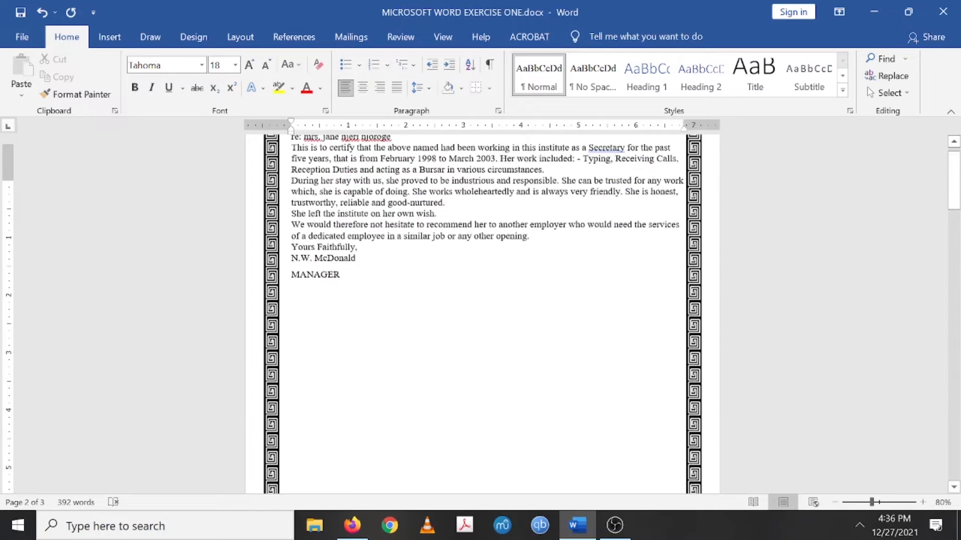
{"action": "scroll", "coordinate": [482, 313], "scroll_direction": "up", "scroll_amount": 4}
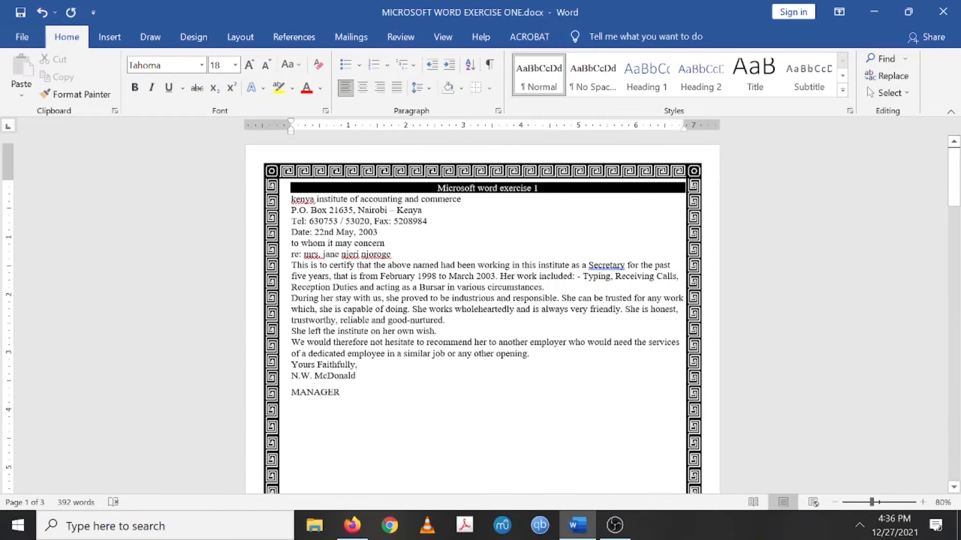
{"action": "left_click_drag", "start_coordinate": [463, 199], "coordinate": [291, 200]}
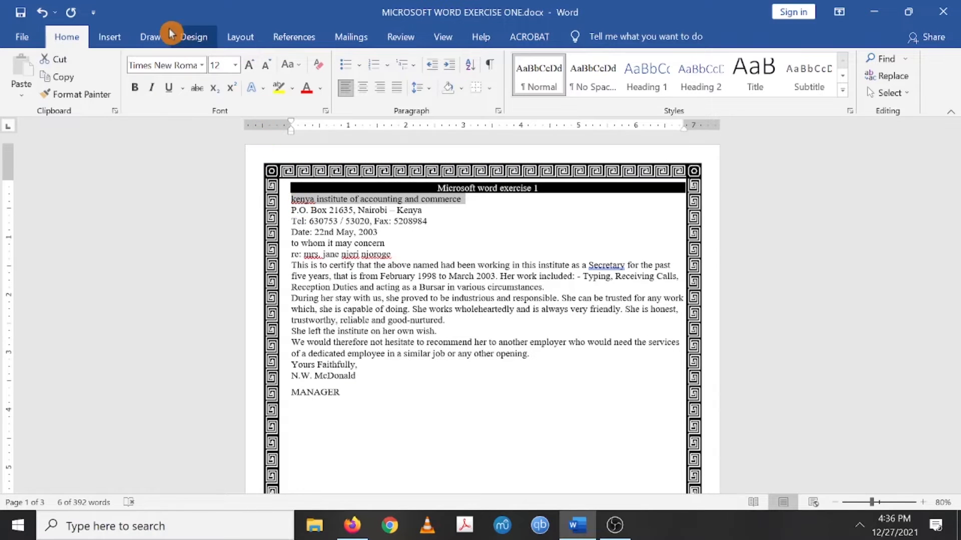
{"action": "left_click", "coordinate": [117, 39]}
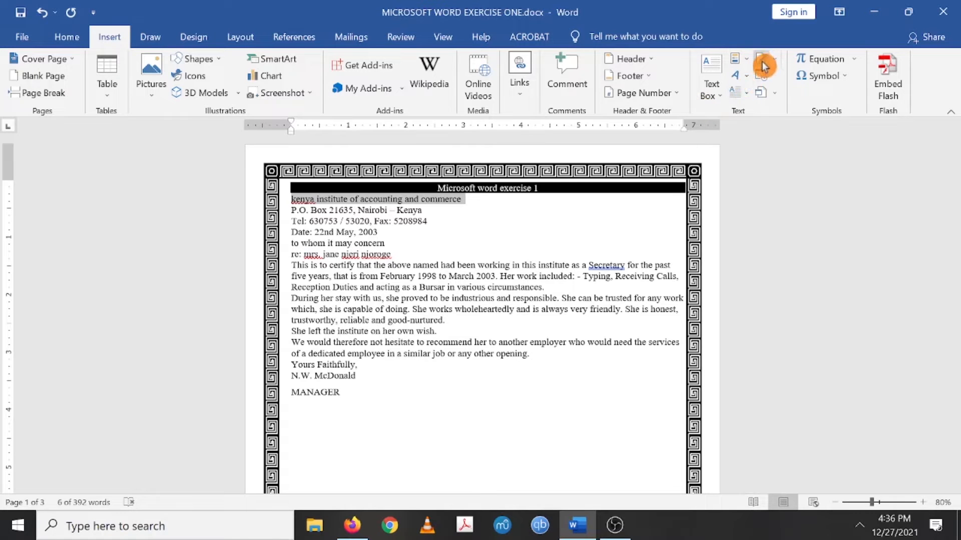
{"action": "left_click", "coordinate": [745, 82]}
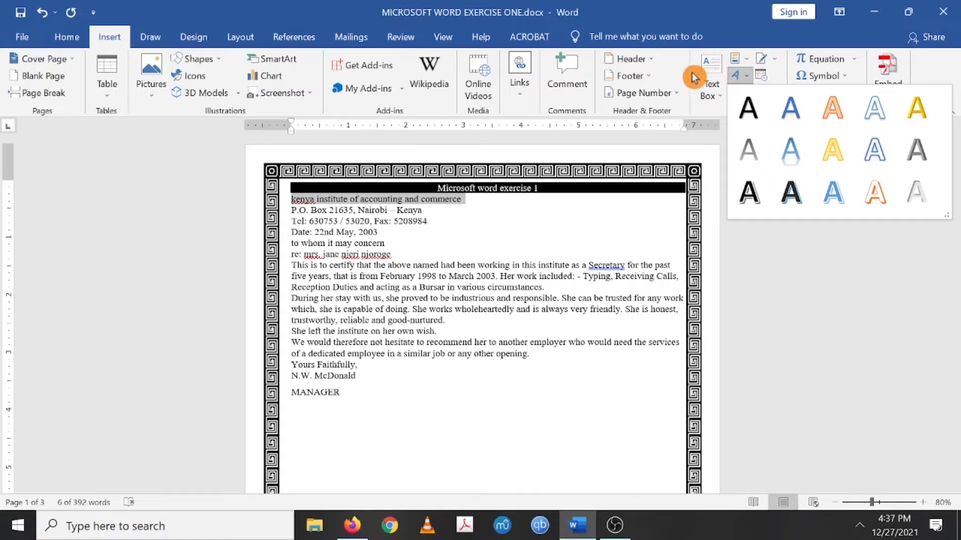
{"action": "left_click", "coordinate": [649, 219]}
{"action": "scroll", "coordinate": [649, 219], "scroll_direction": "down", "scroll_amount": 3}
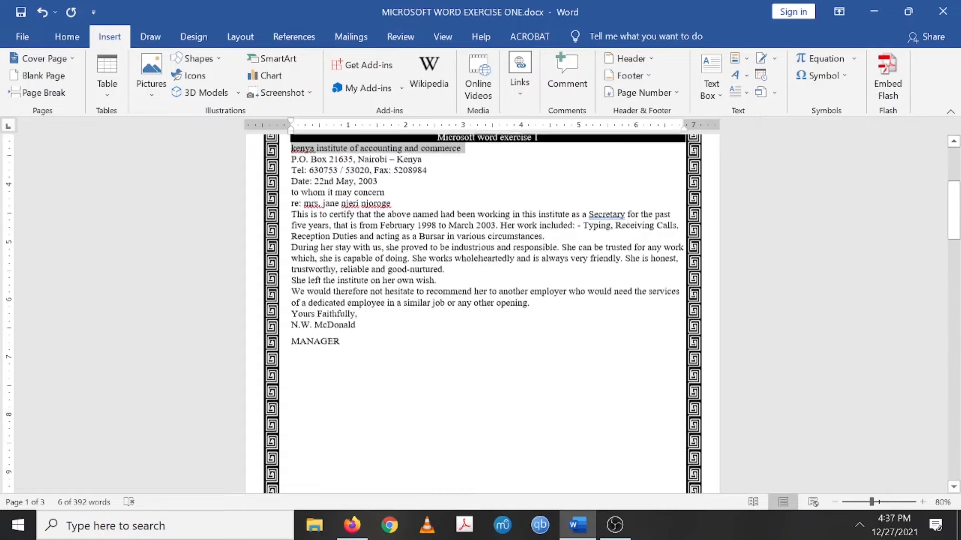
{"action": "scroll", "coordinate": [649, 217], "scroll_direction": "down", "scroll_amount": 10}
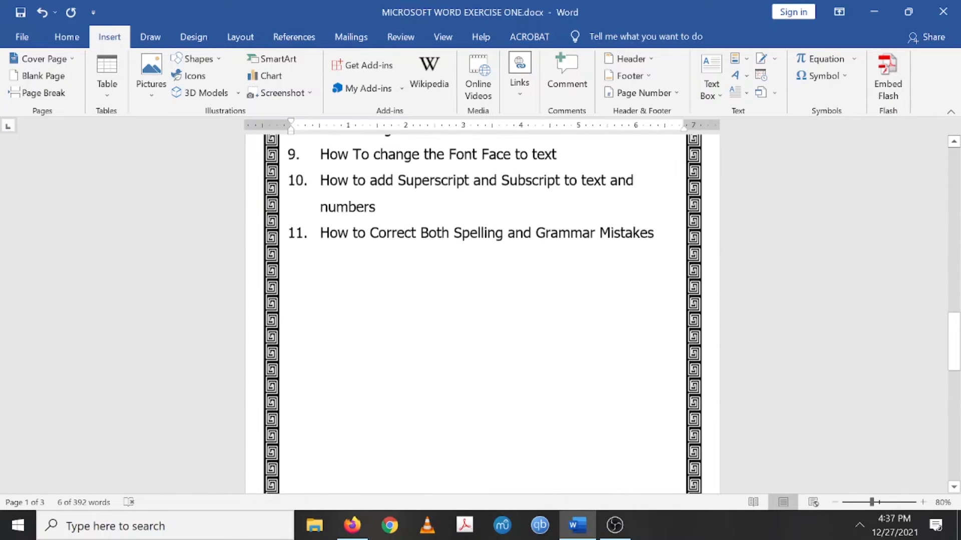
{"action": "scroll", "coordinate": [606, 302], "scroll_direction": "down", "scroll_amount": 8}
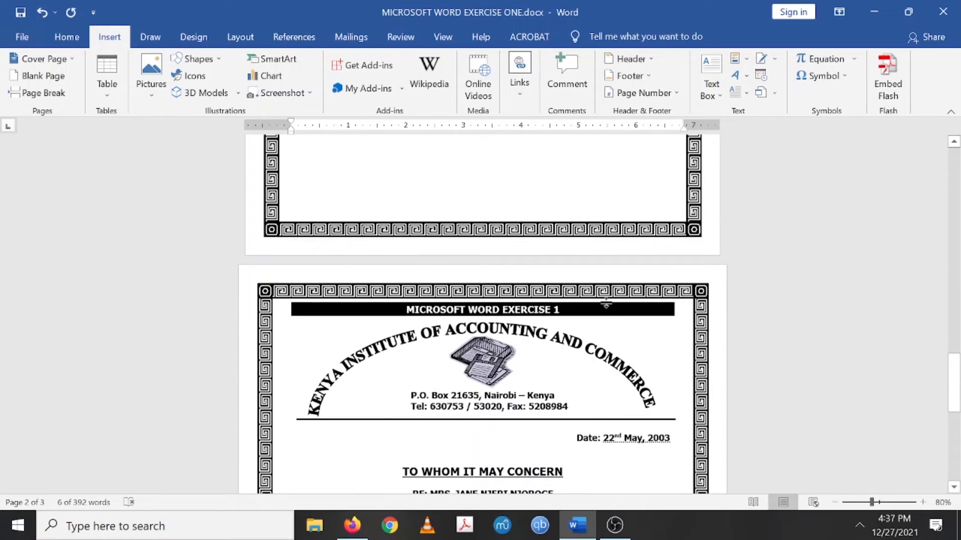
{"action": "scroll", "coordinate": [595, 355], "scroll_direction": "up", "scroll_amount": 20}
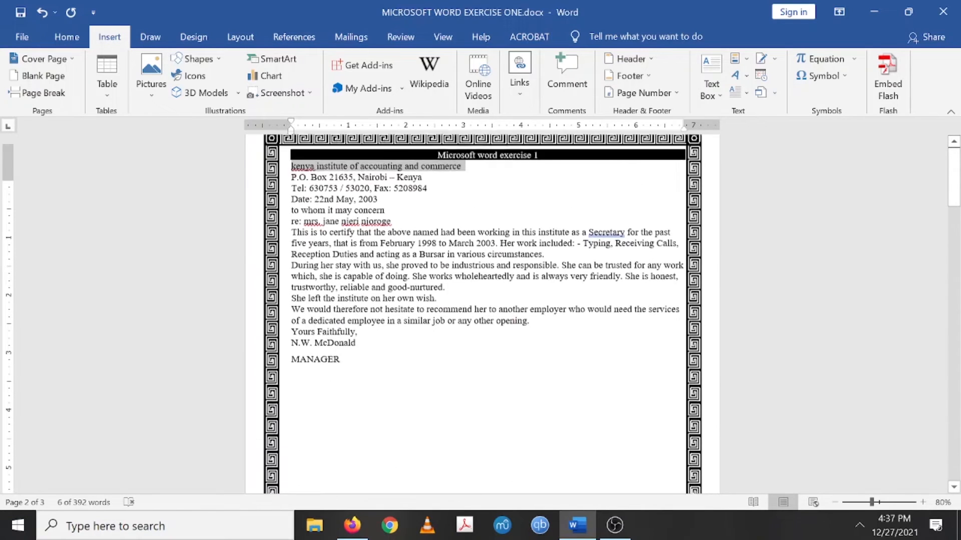
{"action": "scroll", "coordinate": [483, 312], "scroll_direction": "up", "scroll_amount": 1}
{"action": "left_click", "coordinate": [427, 222]}
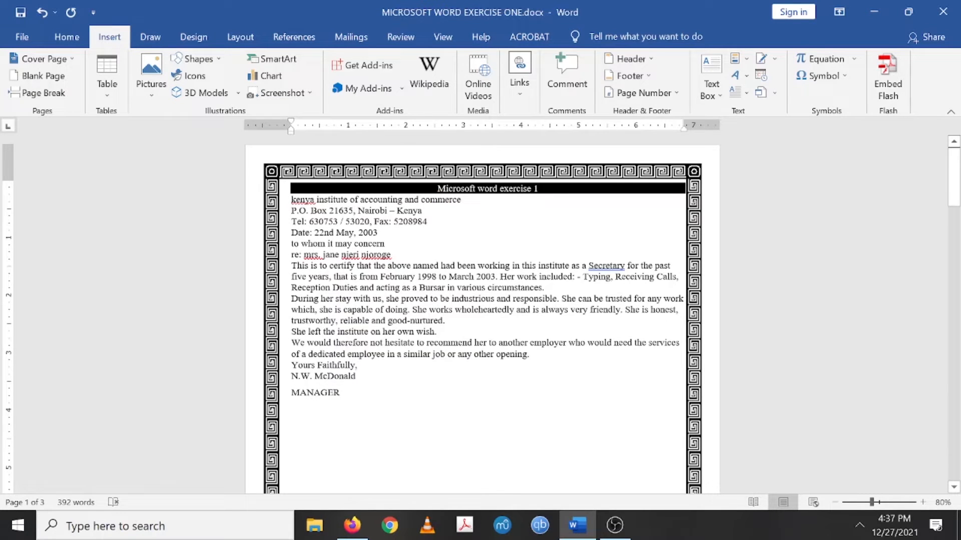
- Convert the line "kenya institute of accounting and commerce" to WordArt in the first black fill style and correct its first word to "Kenya"
{"action": "left_click_drag", "start_coordinate": [292, 200], "coordinate": [444, 203]}
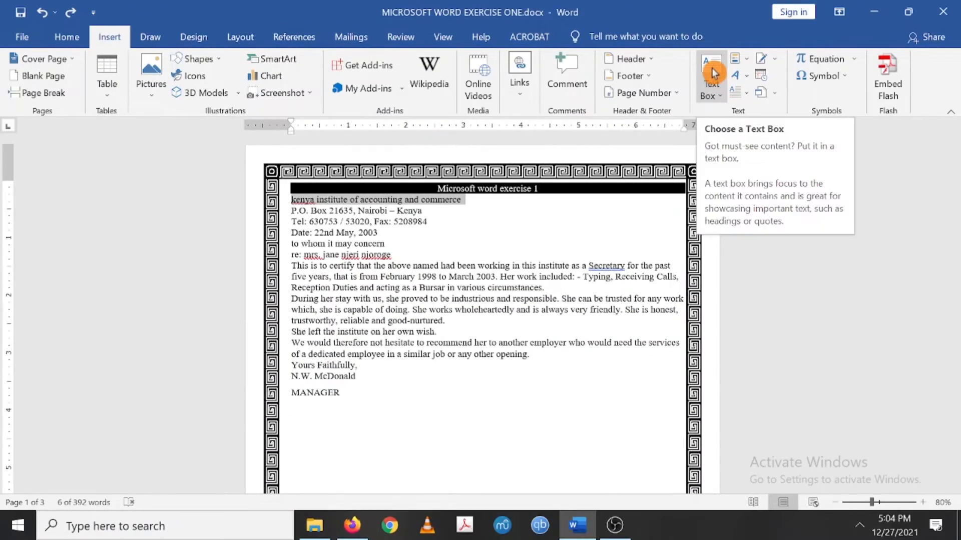
{"action": "left_click", "coordinate": [747, 81]}
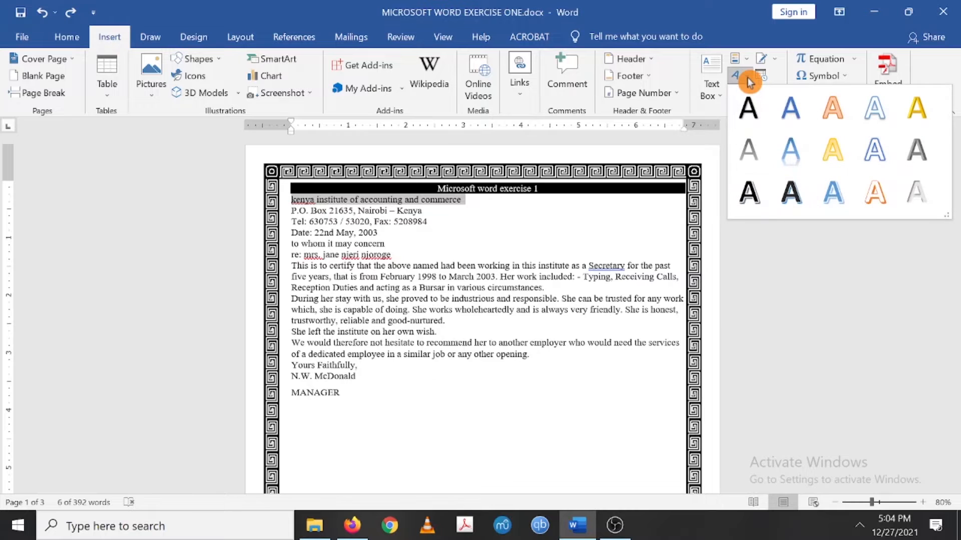
{"action": "left_click", "coordinate": [748, 108]}
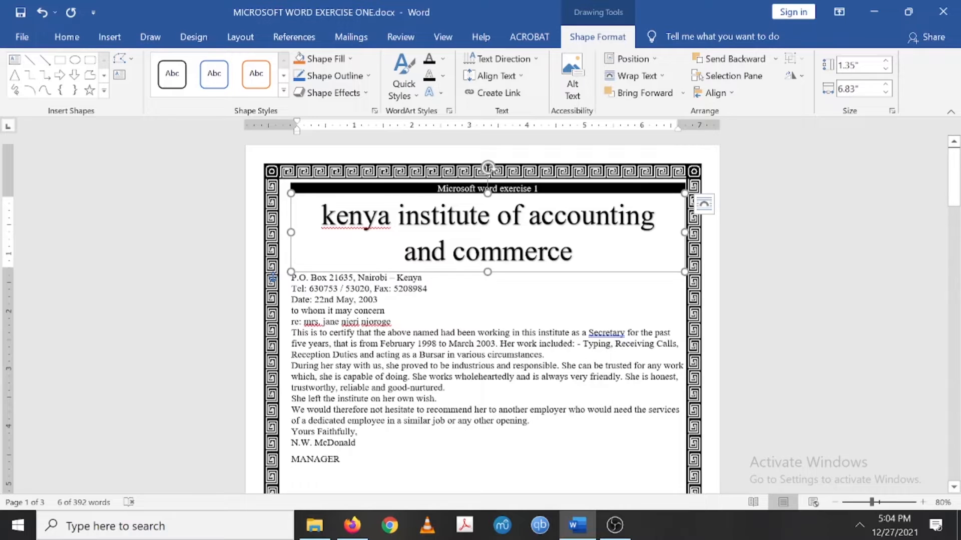
{"action": "left_click", "coordinate": [363, 216]}
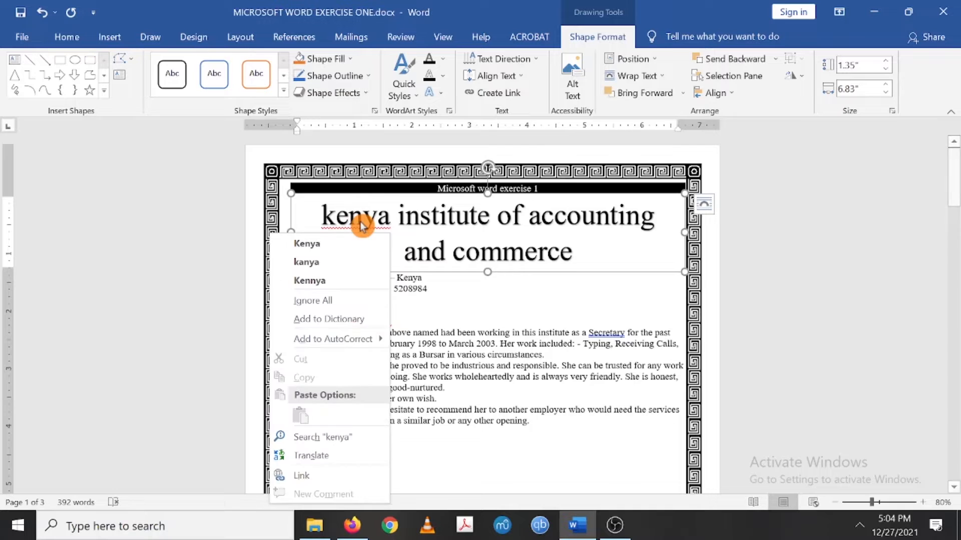
{"action": "right_click", "coordinate": [361, 225]}
{"action": "left_click", "coordinate": [322, 243]}
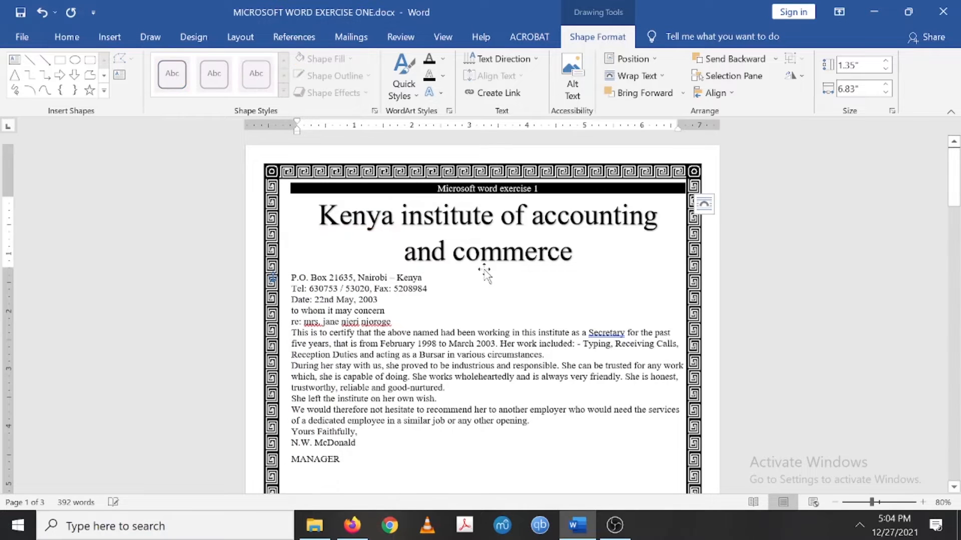
{"action": "left_click", "coordinate": [502, 251]}
{"action": "key", "text": "Right"}
{"action": "key", "text": "Right"}
{"action": "left_click", "coordinate": [25, 38]}
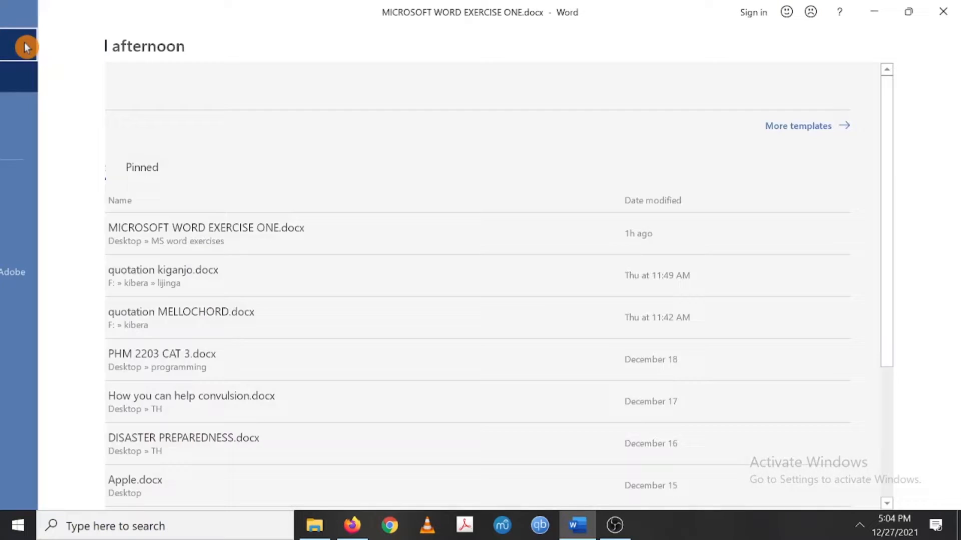
{"action": "left_click", "coordinate": [24, 47]}
{"action": "left_click", "coordinate": [69, 38]}
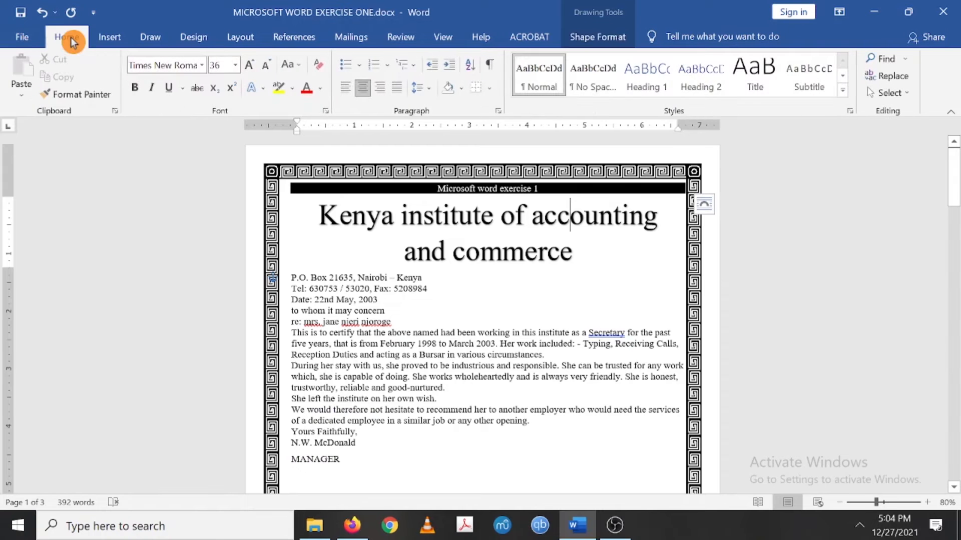
{"action": "left_click", "coordinate": [896, 93]}
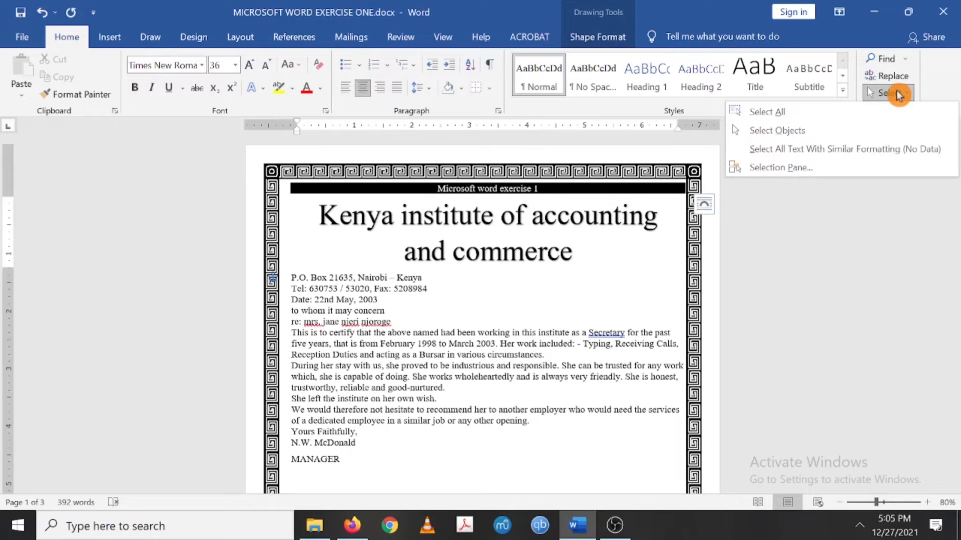
{"action": "left_click", "coordinate": [779, 130]}
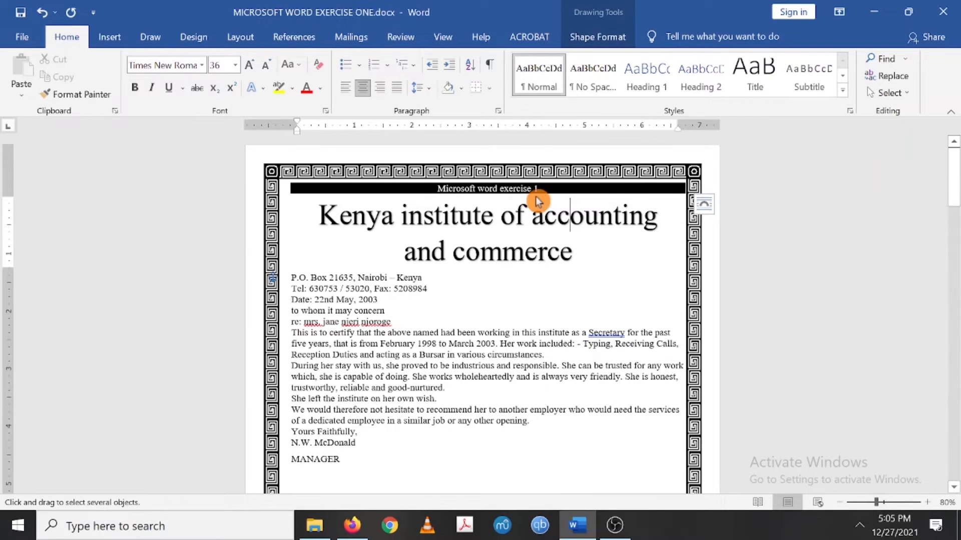
{"action": "left_click", "coordinate": [427, 220]}
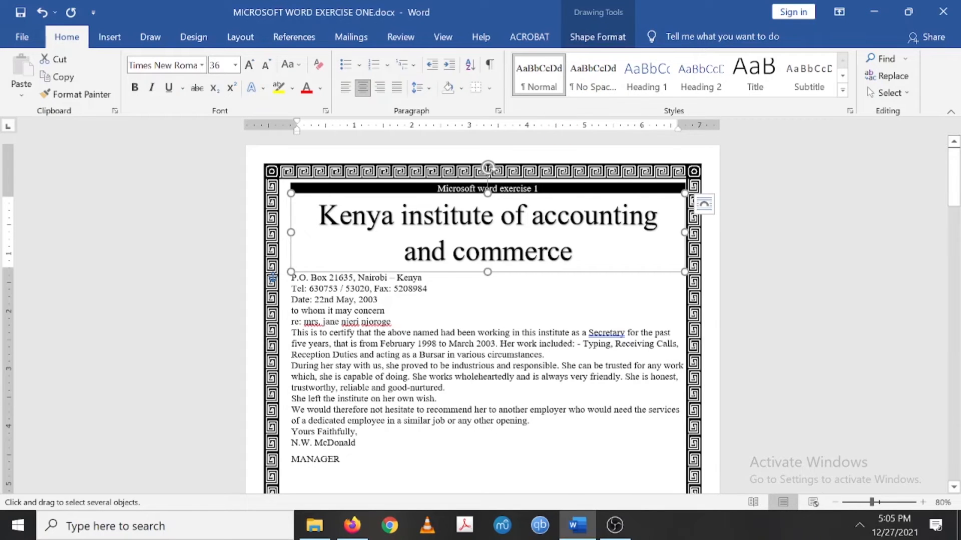
{"action": "left_click", "coordinate": [486, 316]}
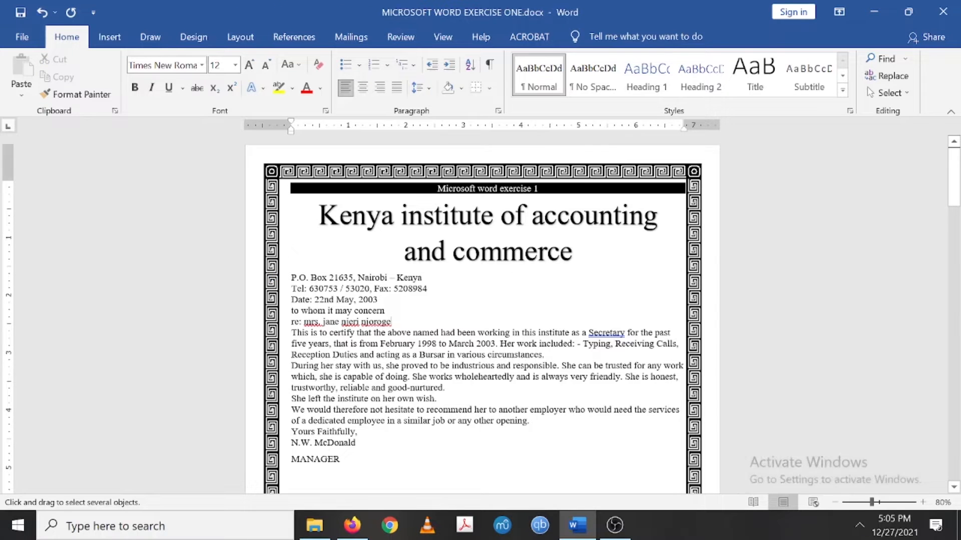
- Apply the first Follow Path transform, the upward arch, to the WordArt institute name
{"action": "left_click", "coordinate": [515, 216]}
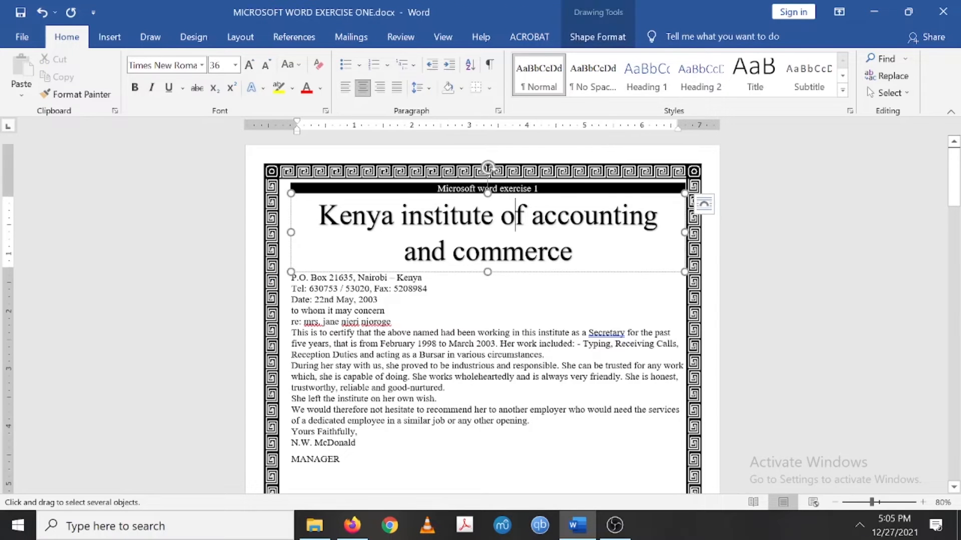
{"action": "left_click", "coordinate": [620, 46]}
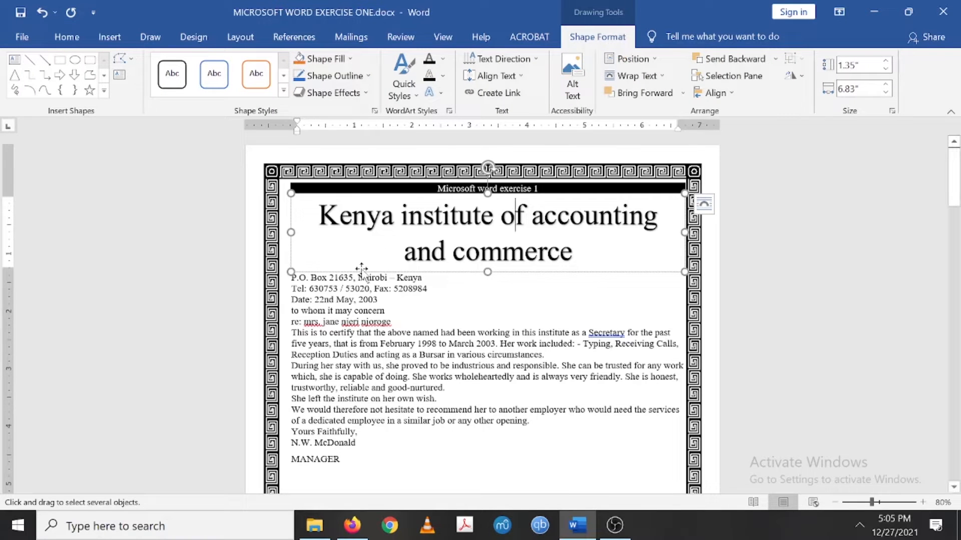
{"action": "left_click", "coordinate": [415, 98]}
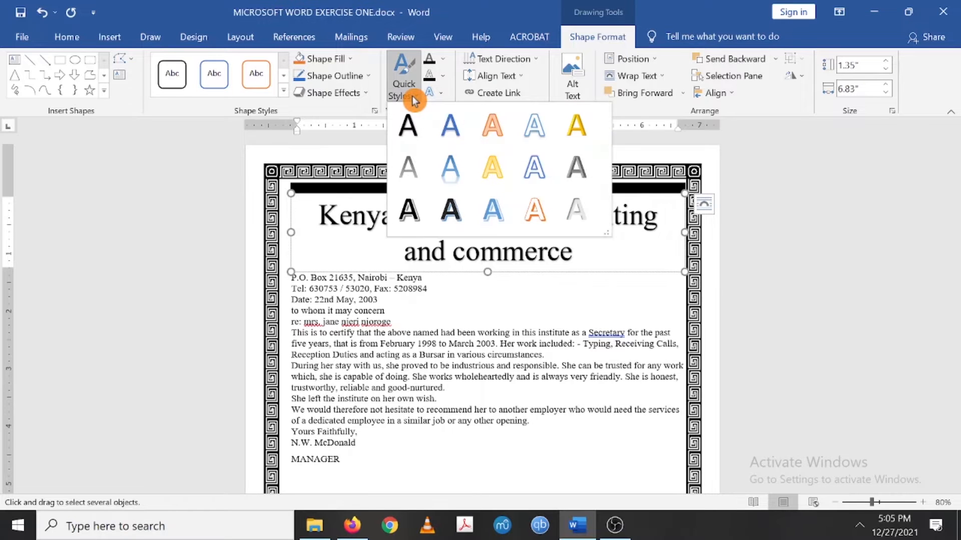
{"action": "left_click", "coordinate": [443, 64]}
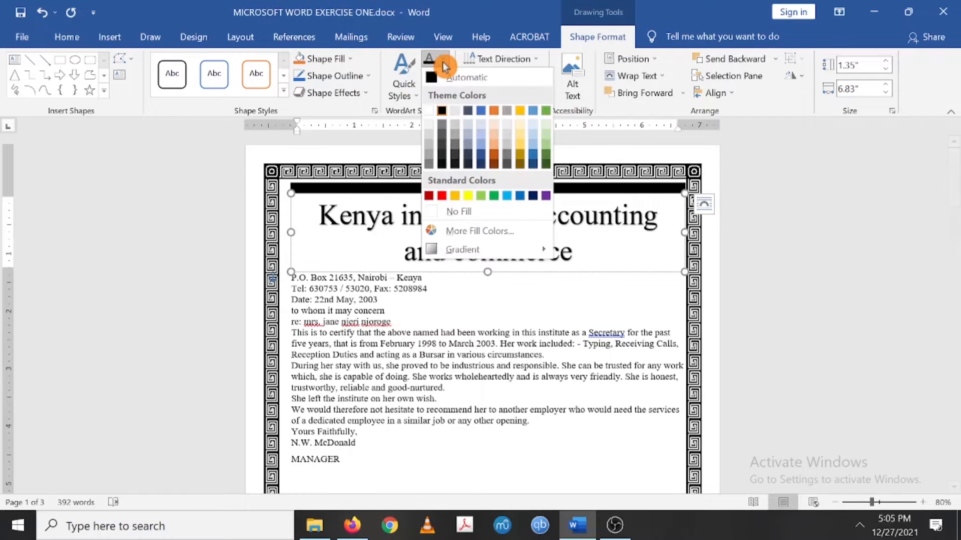
{"action": "left_click", "coordinate": [444, 65]}
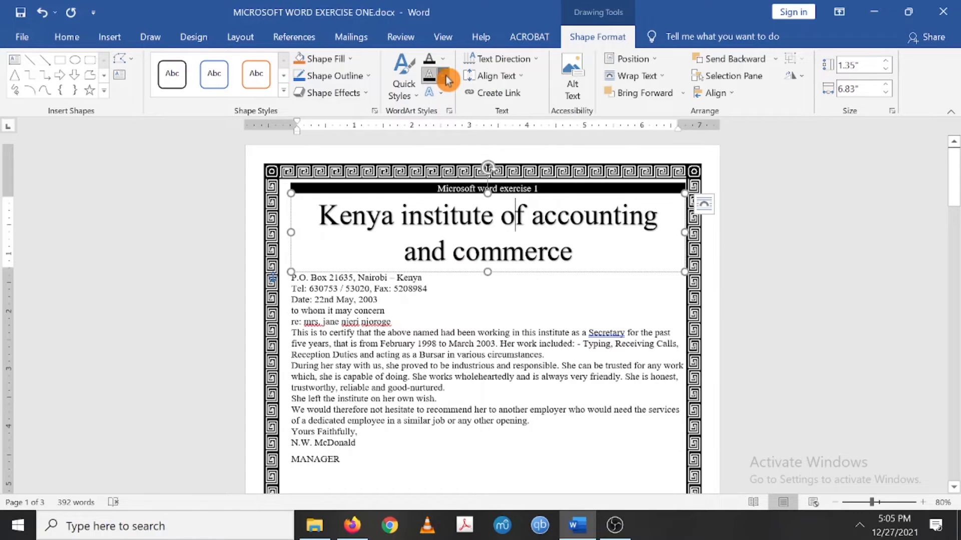
{"action": "left_click", "coordinate": [446, 78]}
{"action": "left_click", "coordinate": [445, 78]}
{"action": "left_click", "coordinate": [443, 94]}
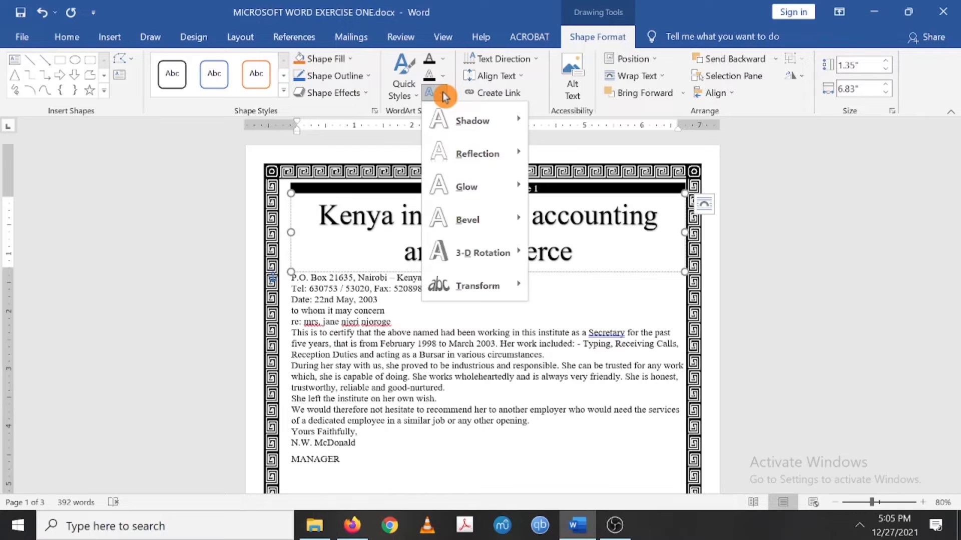
{"action": "left_click", "coordinate": [444, 94]}
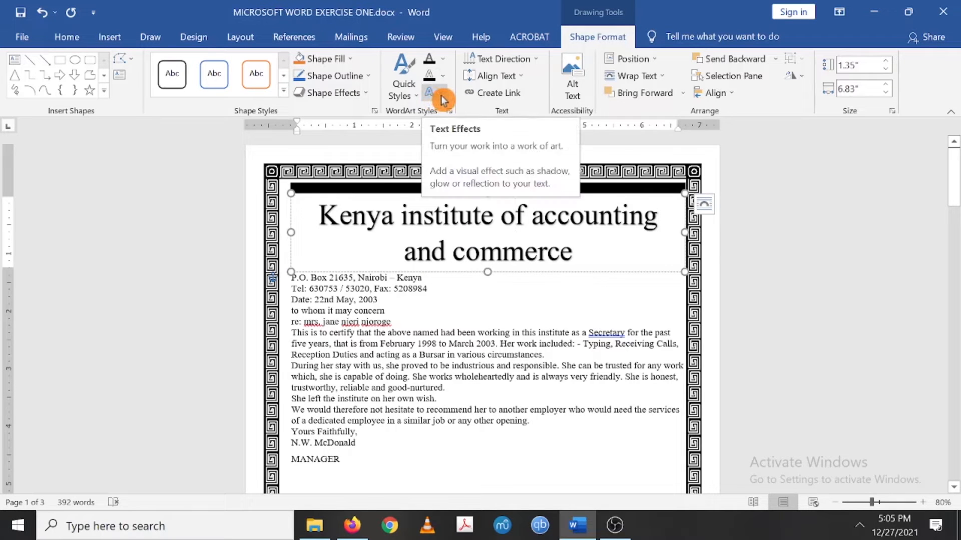
{"action": "left_click", "coordinate": [444, 95]}
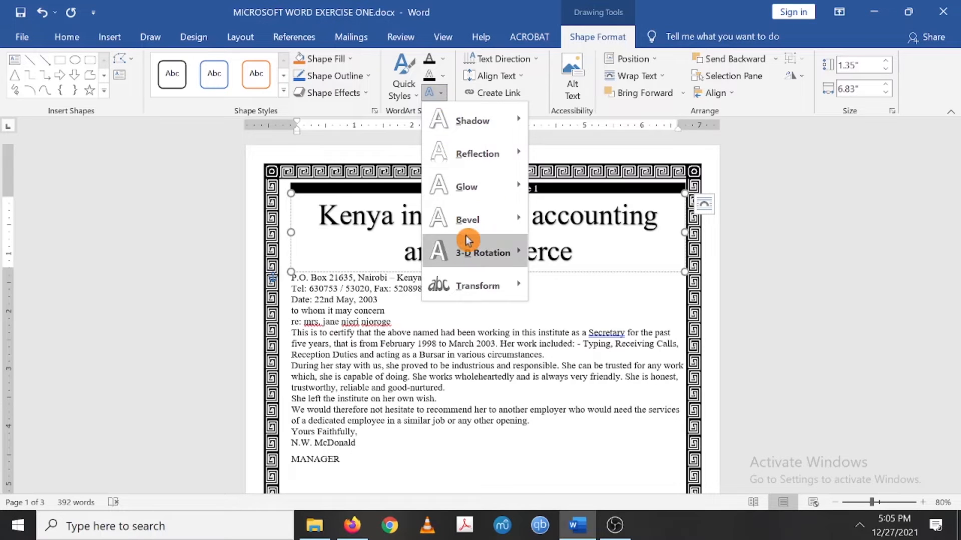
{"action": "mouse_move", "coordinate": [477, 286]}
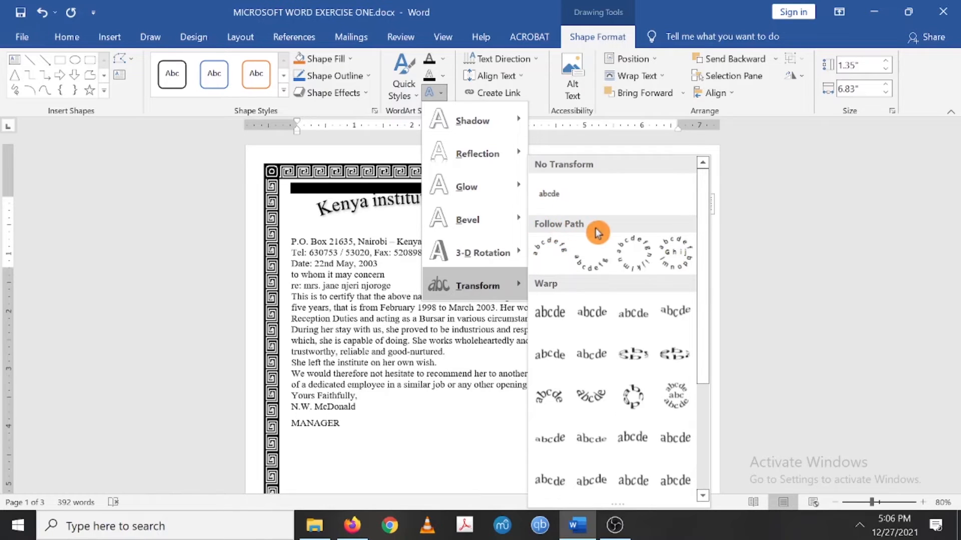
{"action": "left_click", "coordinate": [550, 246]}
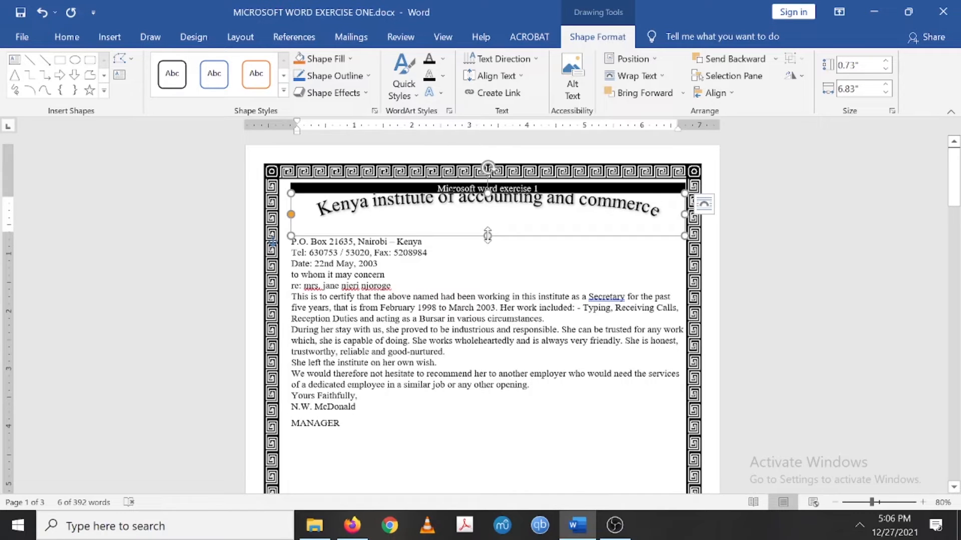
- Stretch the arched WordArt to about 2.64" tall and extend the arc slightly downward at its starting end
{"action": "left_click_drag", "start_coordinate": [487, 235], "coordinate": [475, 346]}
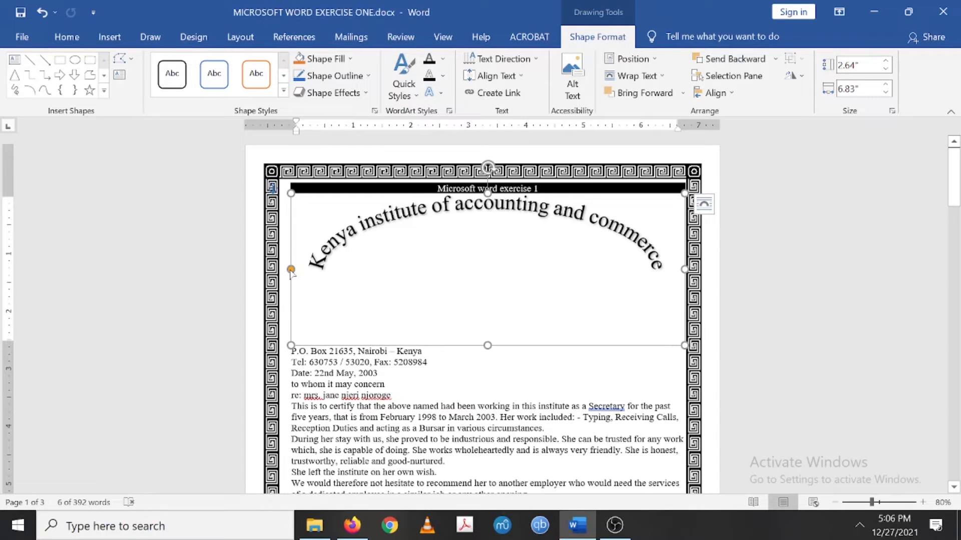
{"action": "left_click_drag", "start_coordinate": [291, 272], "coordinate": [292, 287]}
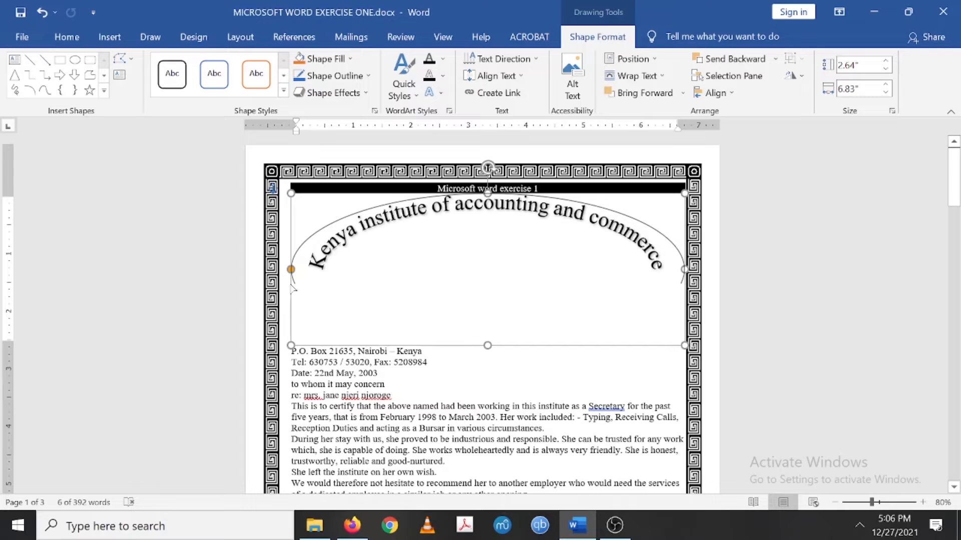
{"action": "left_click_drag", "start_coordinate": [293, 287], "coordinate": [292, 288]}
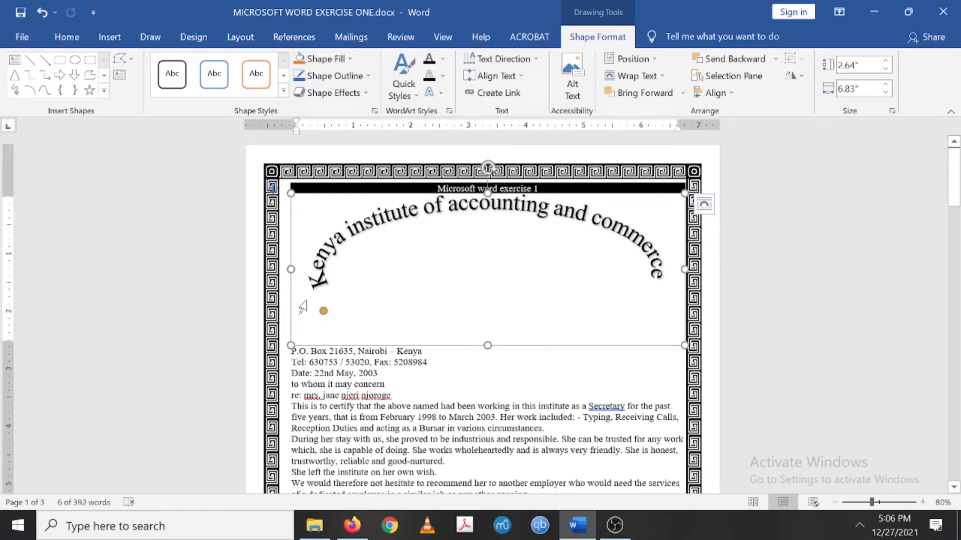
{"action": "left_click_drag", "start_coordinate": [323, 313], "coordinate": [292, 279]}
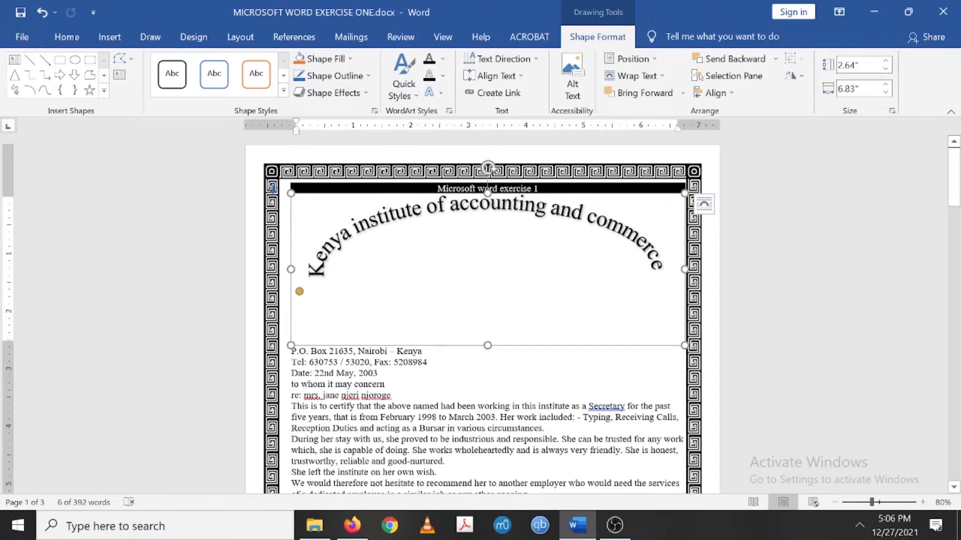
- Resize the arched WordArt to about 2.57" by 7.01" and shift its upper edge just below the black heading
{"action": "mouse_move", "coordinate": [488, 345]}
{"action": "left_mouse_down"}
{"action": "mouse_move", "coordinate": [483, 303]}
{"action": "mouse_move", "coordinate": [484, 392]}
{"action": "mouse_move", "coordinate": [485, 341]}
{"action": "left_mouse_up"}
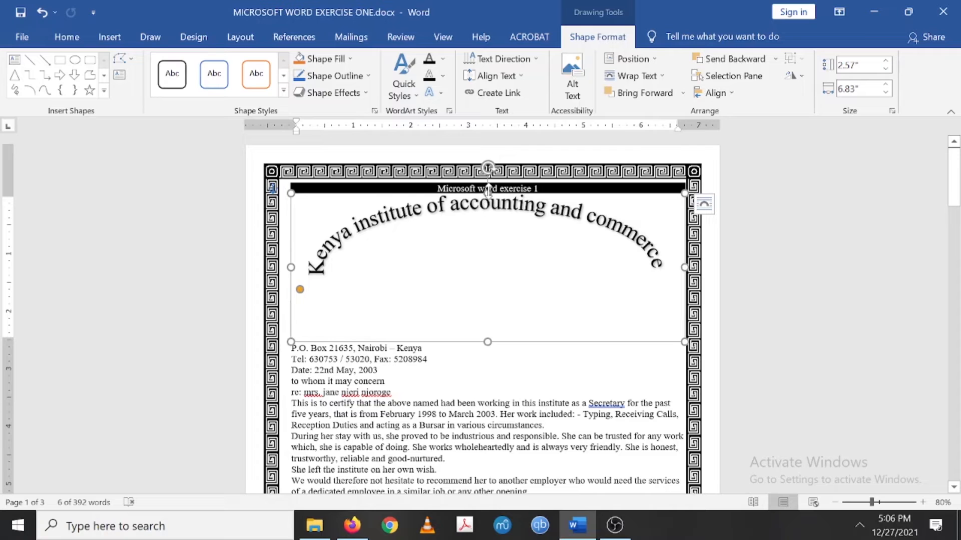
{"action": "left_click_drag", "start_coordinate": [488, 193], "coordinate": [488, 198]}
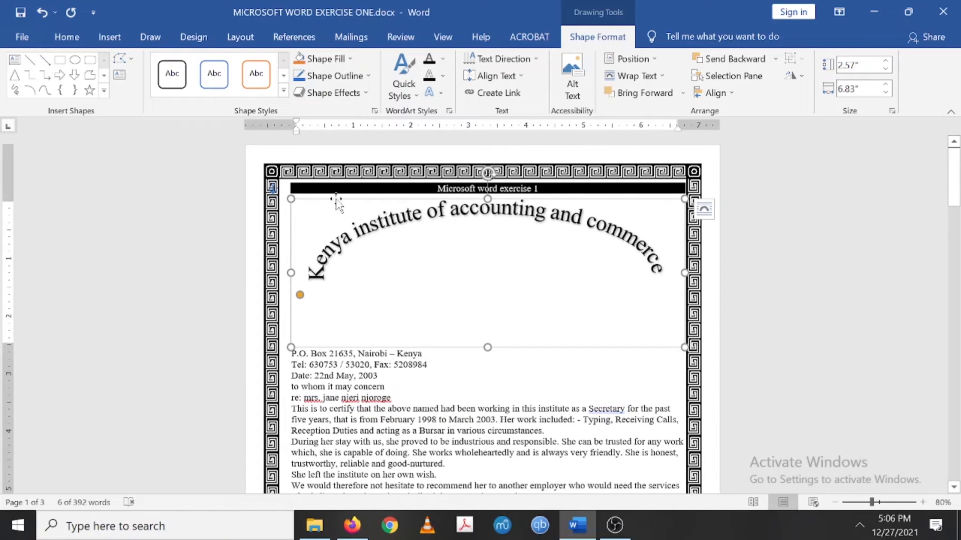
{"action": "left_click_drag", "start_coordinate": [290, 273], "coordinate": [281, 273]}
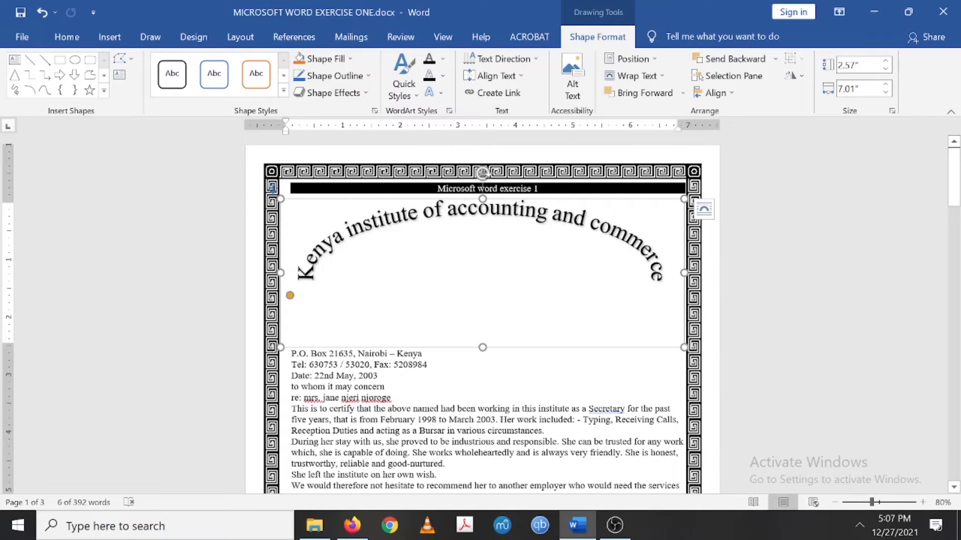
{"action": "left_click", "coordinate": [354, 405]}
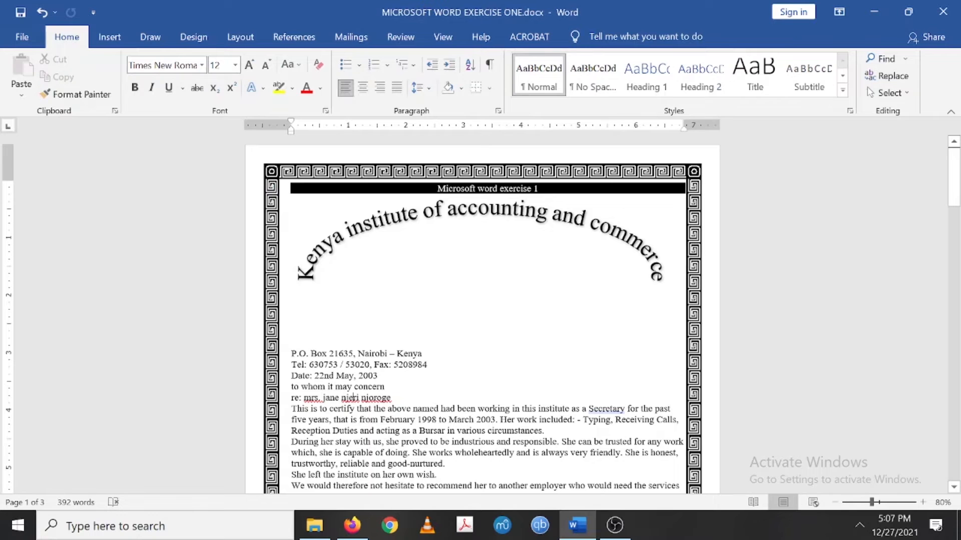
- Compare the arch with the sample page and set the WordArt's text wrapping to Behind Text
{"action": "scroll", "coordinate": [354, 405], "scroll_direction": "down", "scroll_amount": 15}
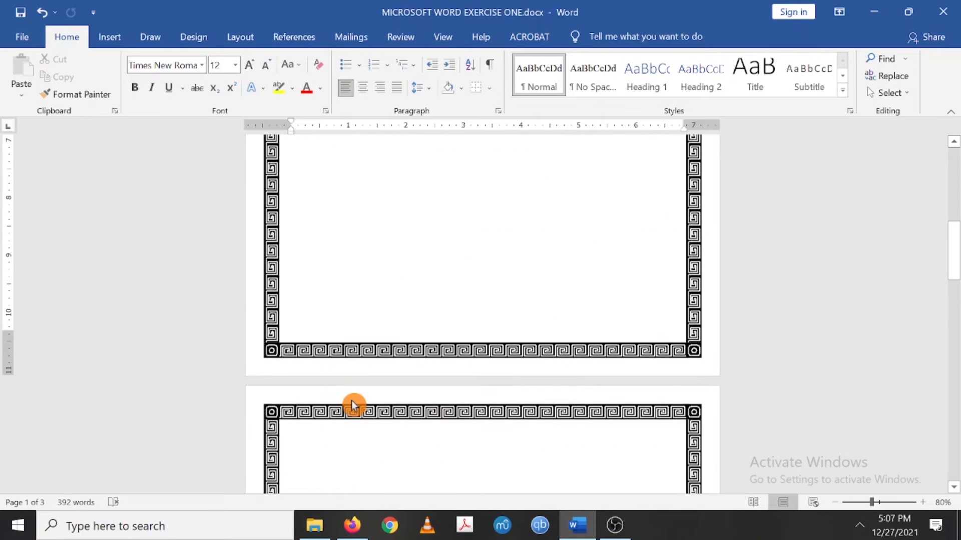
{"action": "scroll", "coordinate": [347, 406], "scroll_direction": "down", "scroll_amount": 15}
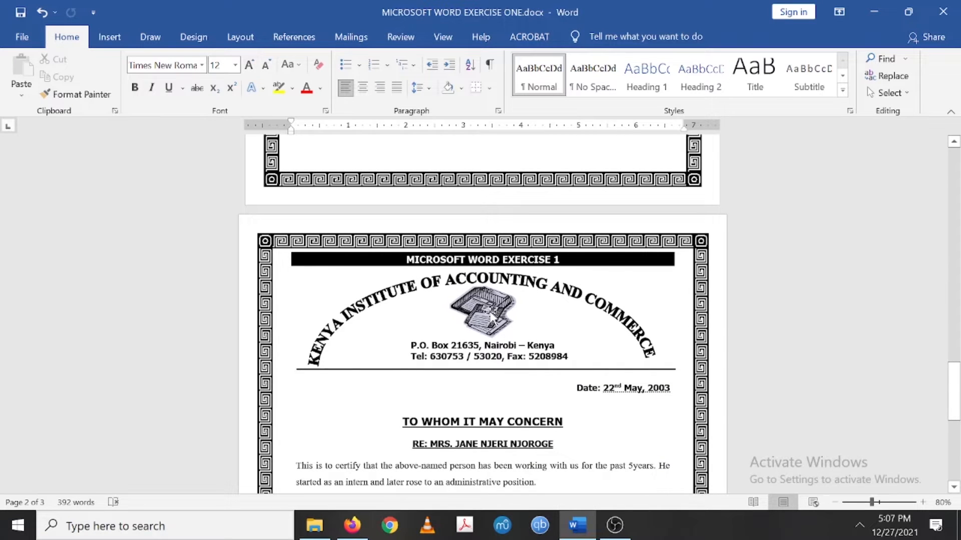
{"action": "scroll", "coordinate": [490, 313], "scroll_direction": "up", "scroll_amount": 20}
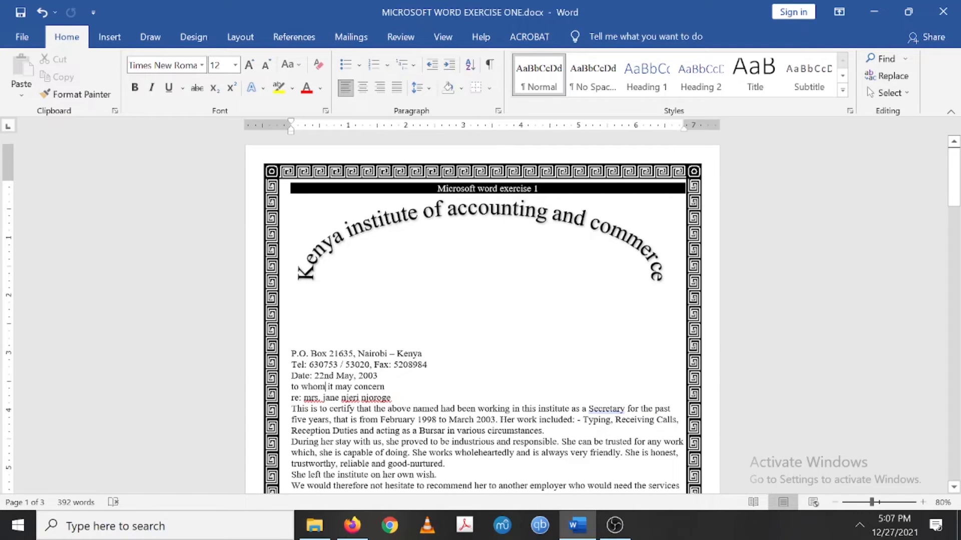
{"action": "triple_click", "coordinate": [383, 224]}
{"action": "left_click", "coordinate": [448, 247]}
{"action": "left_click", "coordinate": [483, 198]}
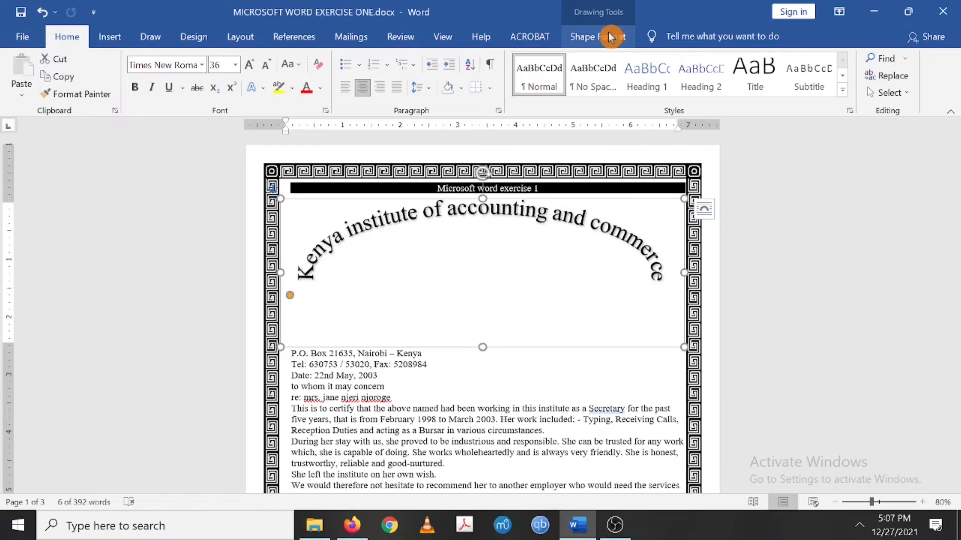
{"action": "left_click", "coordinate": [609, 38]}
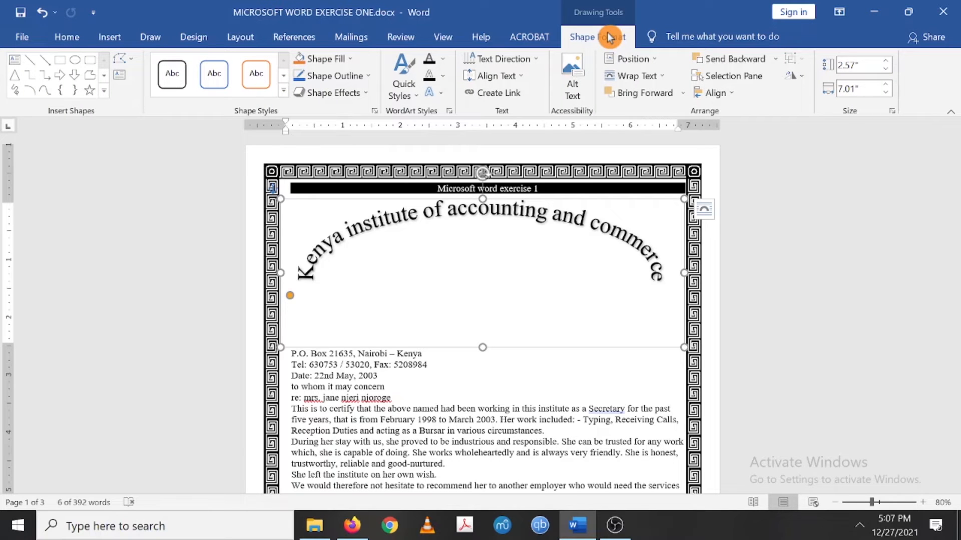
{"action": "left_click", "coordinate": [664, 76]}
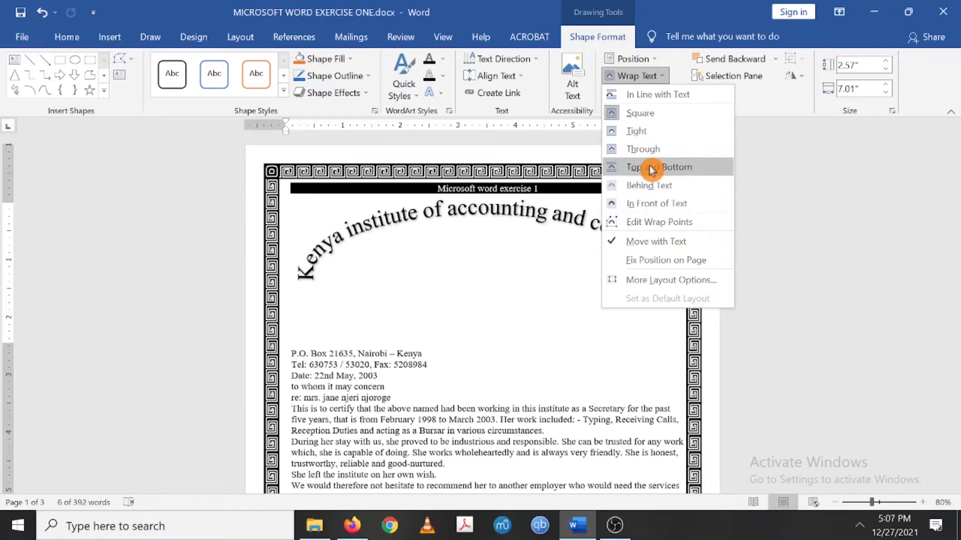
{"action": "left_click", "coordinate": [670, 189]}
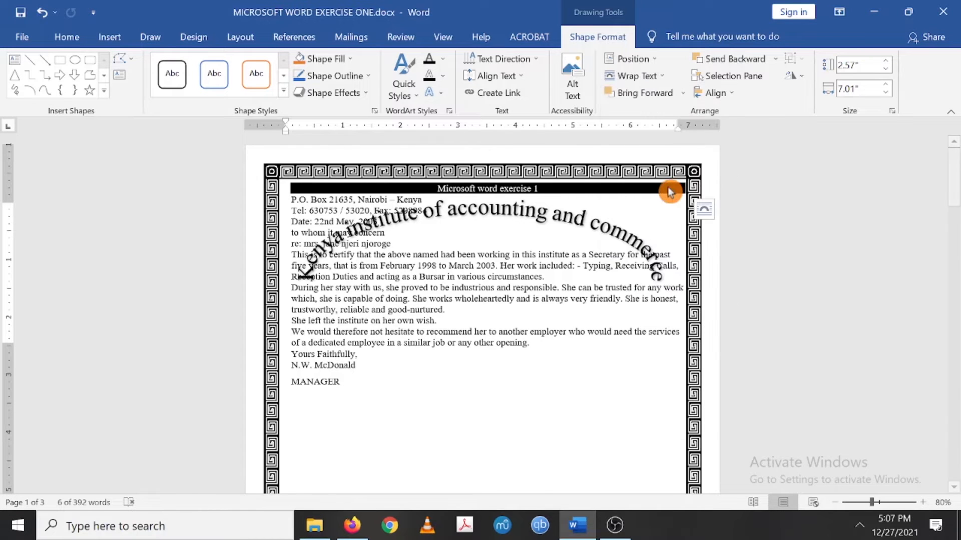
- Insert three blank lines between the black heading and the postal address line to move the letter text down
{"action": "left_click", "coordinate": [559, 288]}
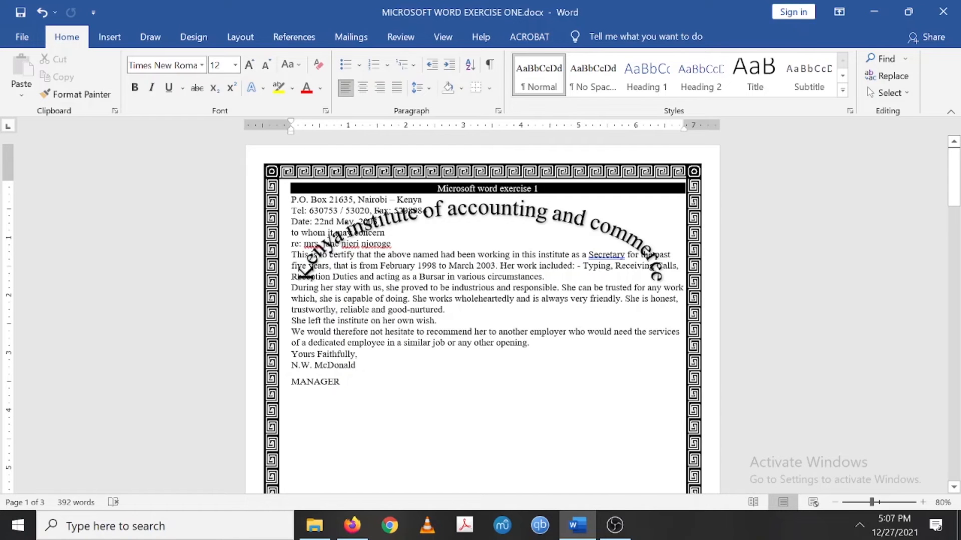
{"action": "key", "text": "Return"}
{"action": "key", "text": "Return"}
{"action": "key", "text": "Return"}
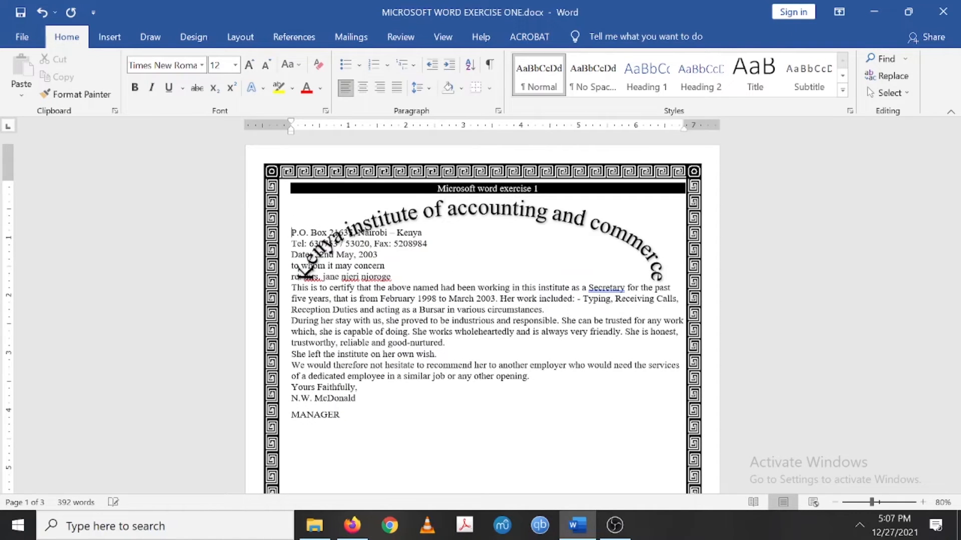
{"action": "left_click", "coordinate": [495, 215]}
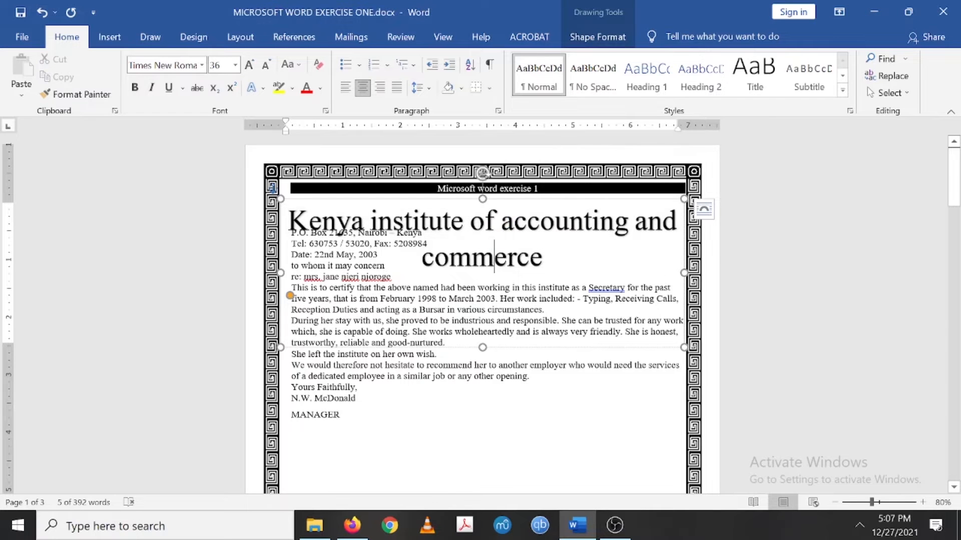
{"action": "left_click", "coordinate": [445, 401]}
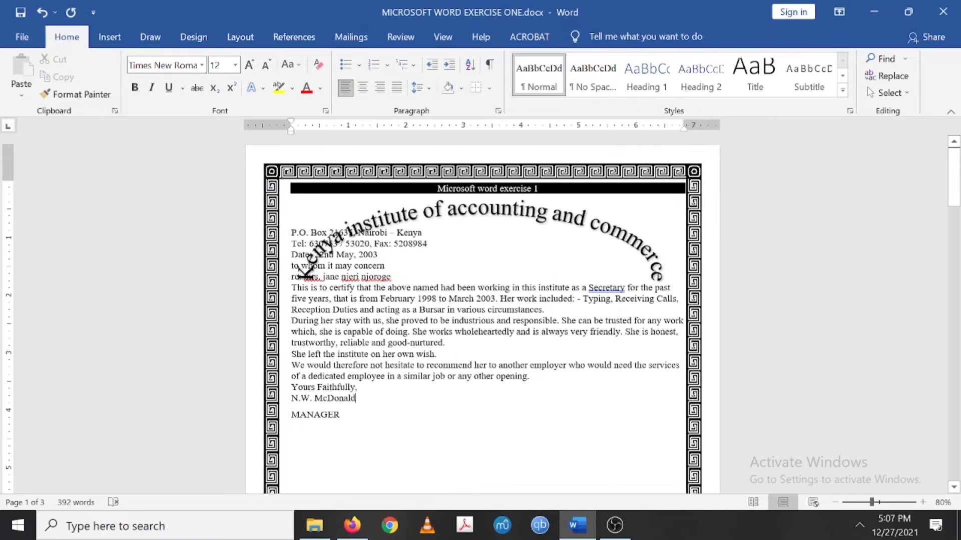
- Nudge the arched WordArt slightly upward, closer to the black heading
{"action": "left_click", "coordinate": [481, 219]}
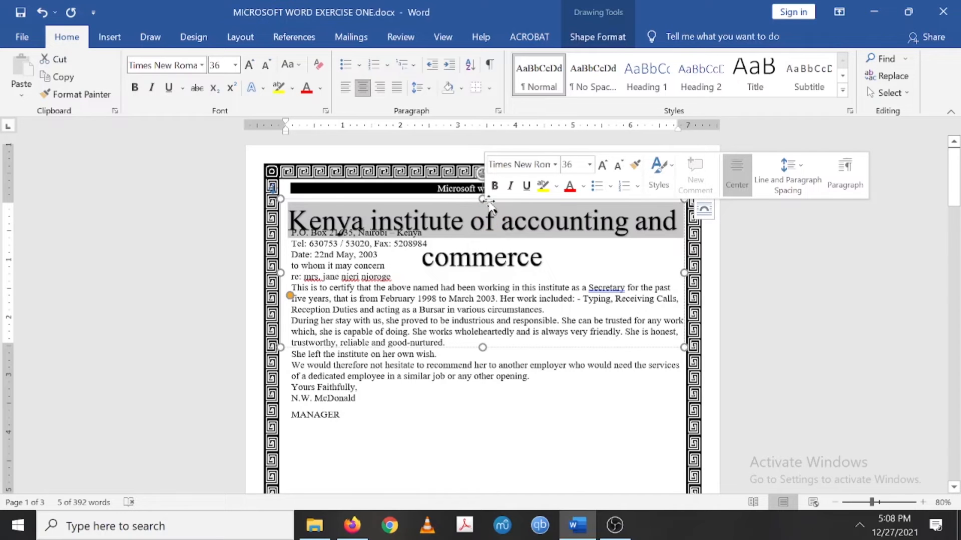
{"action": "left_click", "coordinate": [476, 204]}
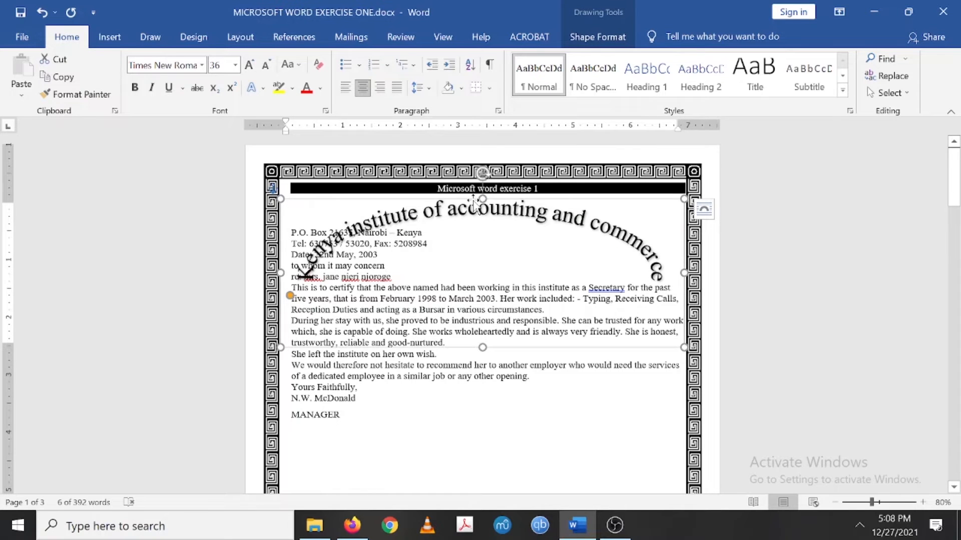
{"action": "left_click_drag", "start_coordinate": [474, 204], "coordinate": [473, 201]}
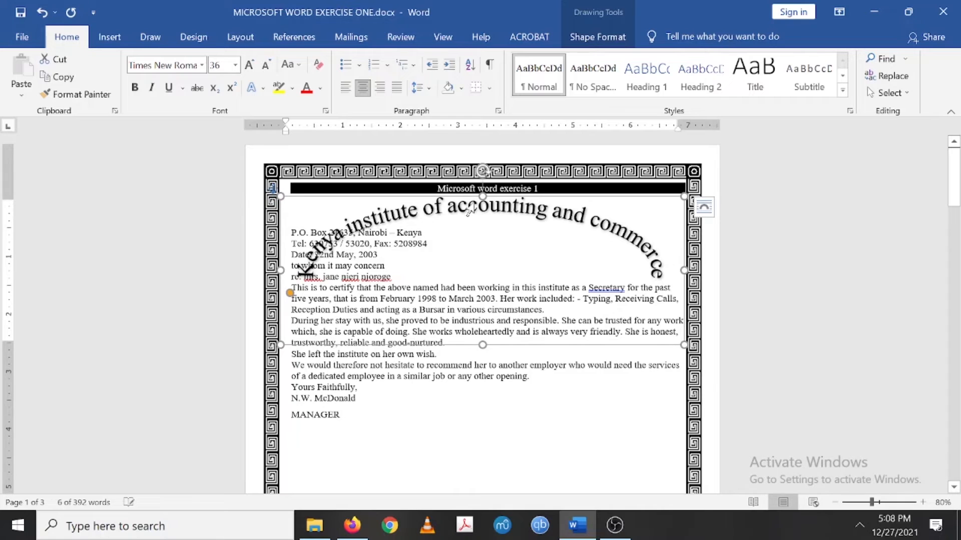
{"action": "left_click", "coordinate": [549, 393]}
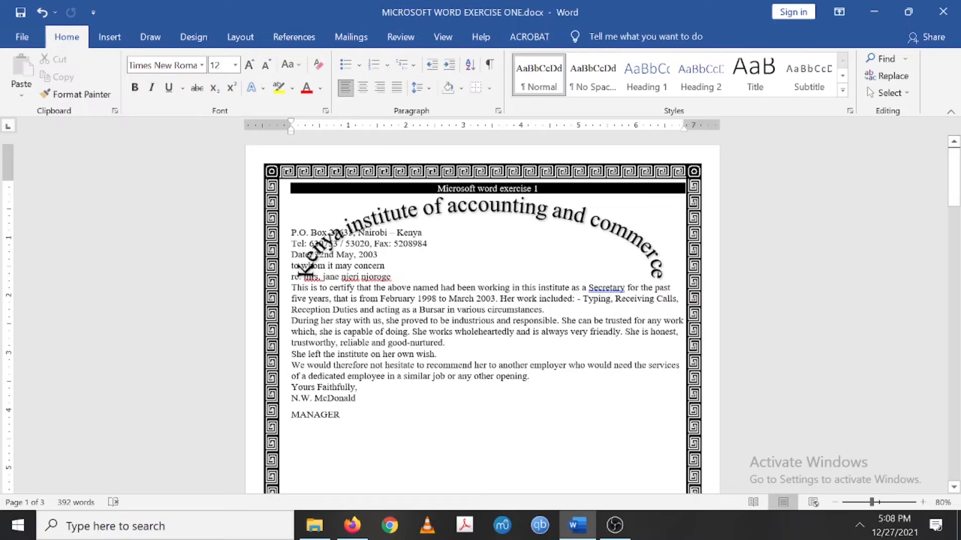
- Centre and bold the four lines from the postal address through "to whom it may concern"
{"action": "left_click_drag", "start_coordinate": [291, 232], "coordinate": [382, 266]}
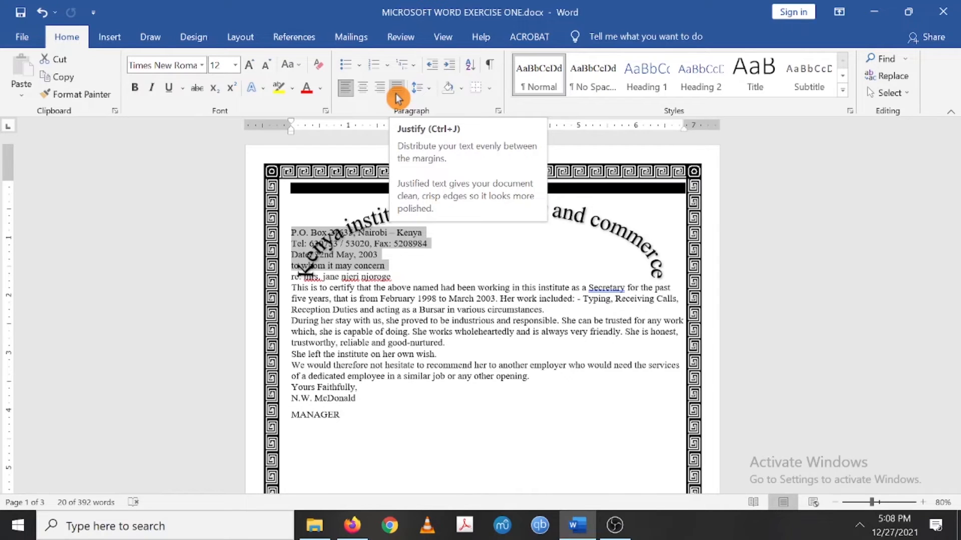
{"action": "left_click", "coordinate": [364, 94]}
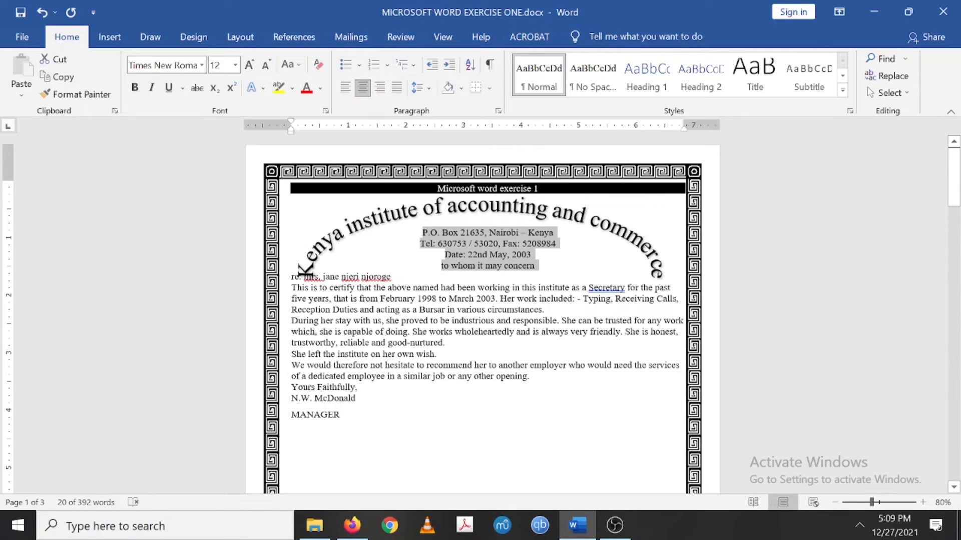
{"action": "left_click", "coordinate": [134, 89]}
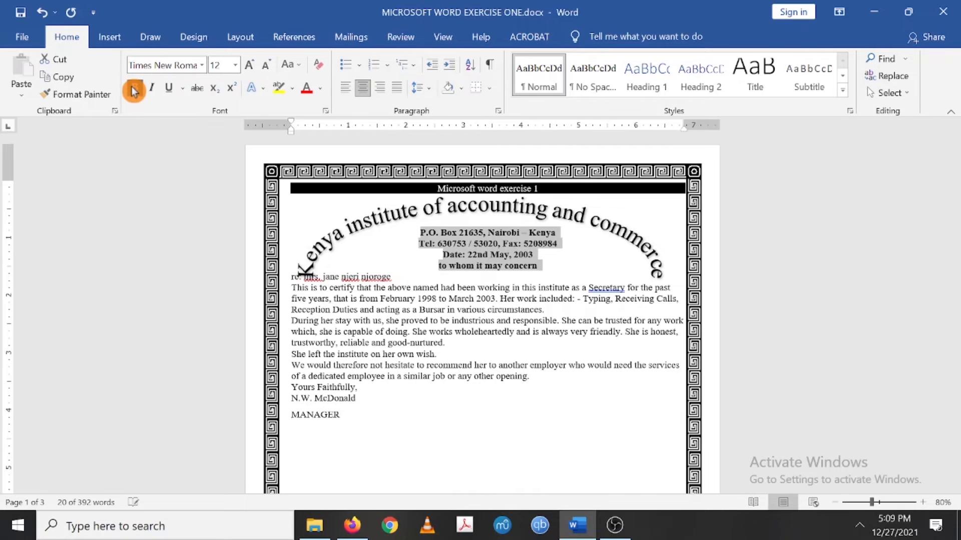
- Check the date's placement on the sample page and right-align the letter's date line
{"action": "scroll", "coordinate": [481, 310], "scroll_direction": "down", "scroll_amount": 7}
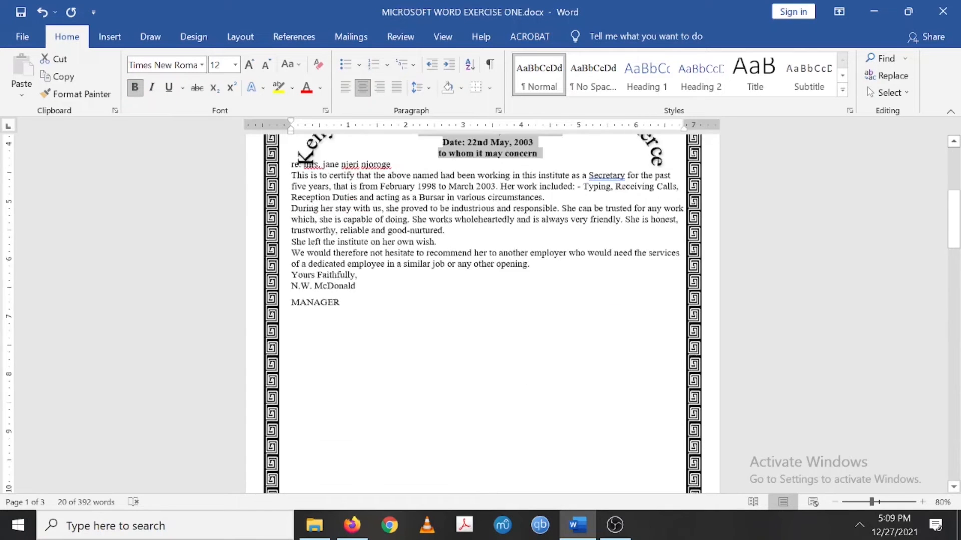
{"action": "scroll", "coordinate": [391, 331], "scroll_direction": "down", "scroll_amount": 8}
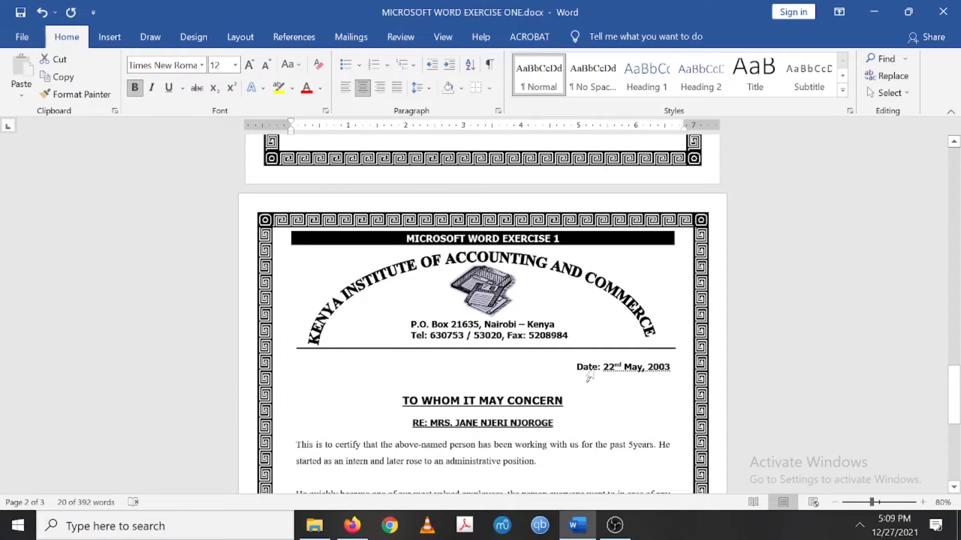
{"action": "scroll", "coordinate": [589, 376], "scroll_direction": "up", "scroll_amount": 20}
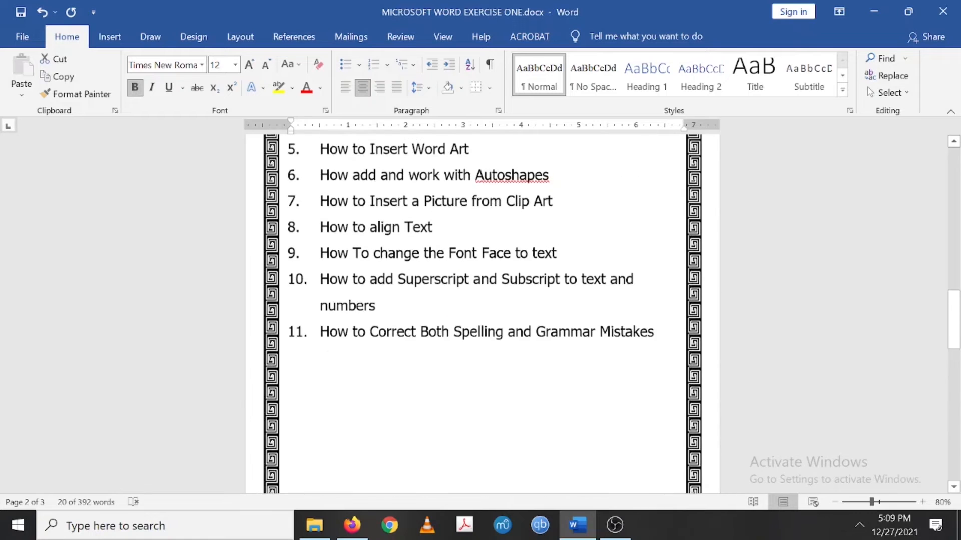
{"action": "scroll", "coordinate": [589, 376], "scroll_direction": "up", "scroll_amount": 6}
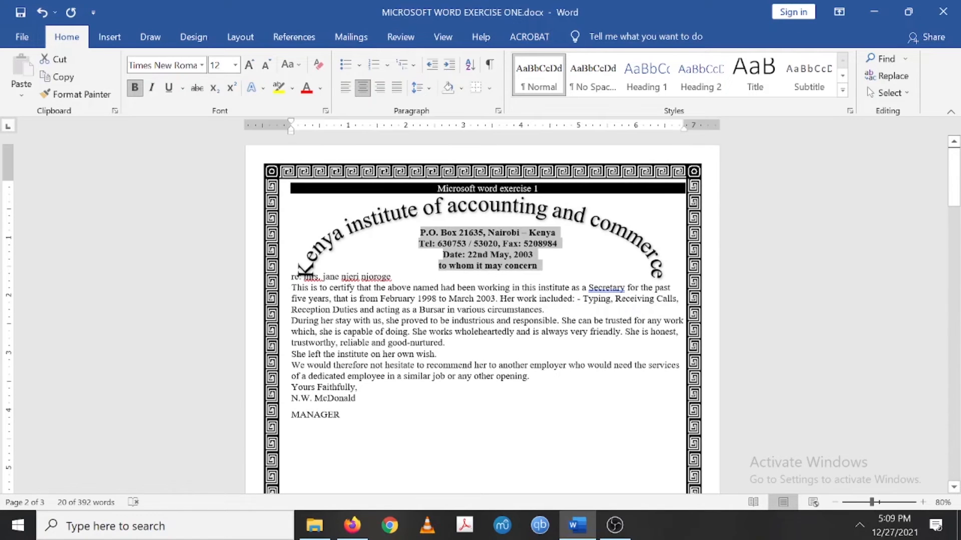
{"action": "left_click", "coordinate": [470, 283]}
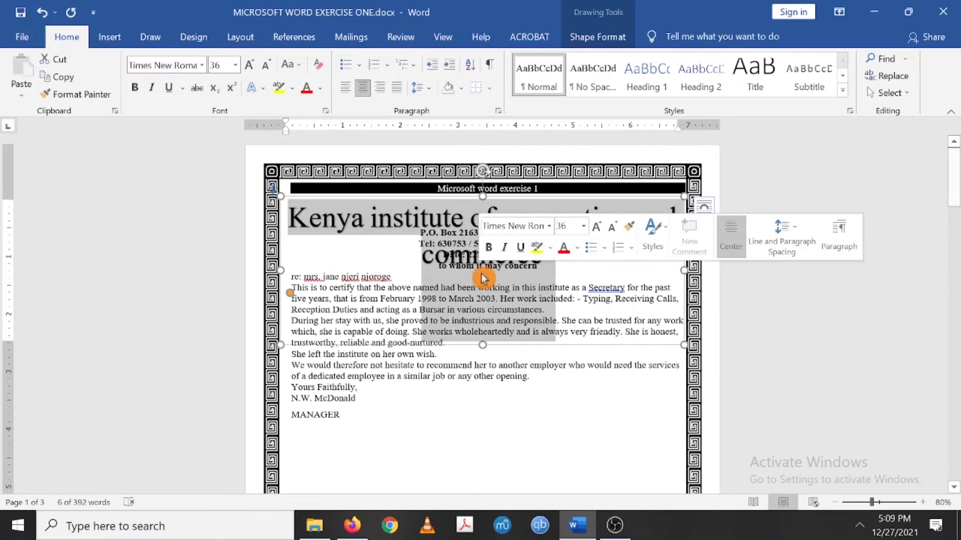
{"action": "left_click", "coordinate": [463, 403]}
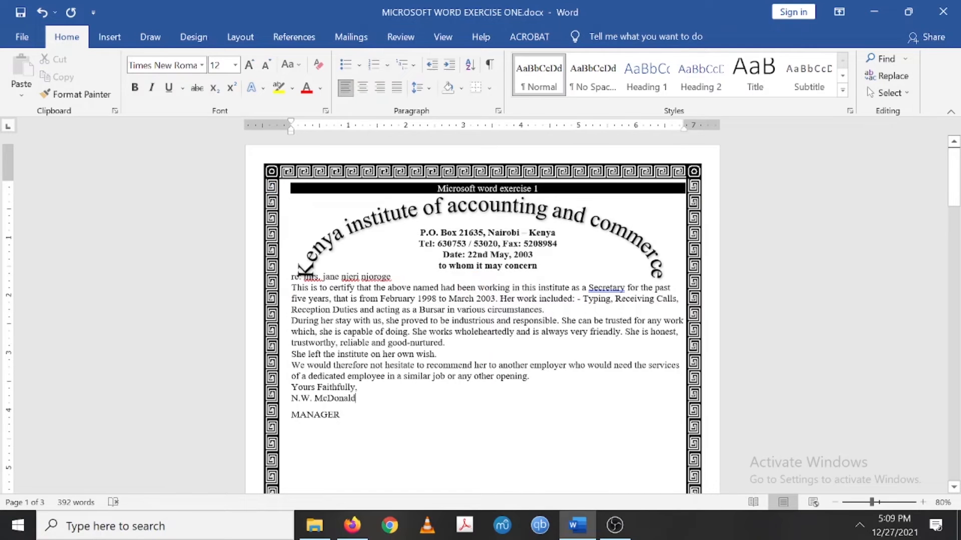
{"action": "left_click_drag", "start_coordinate": [443, 254], "coordinate": [529, 258]}
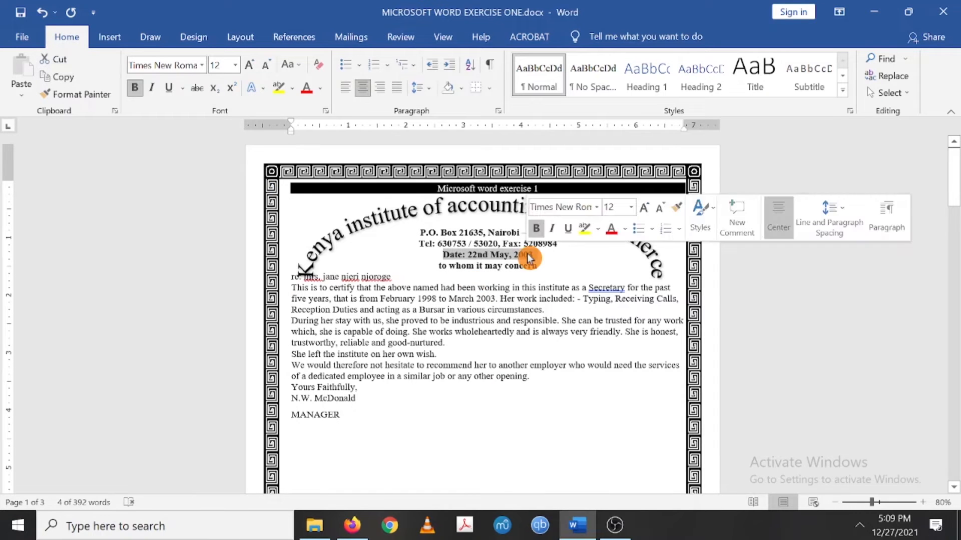
{"action": "left_click", "coordinate": [382, 92]}
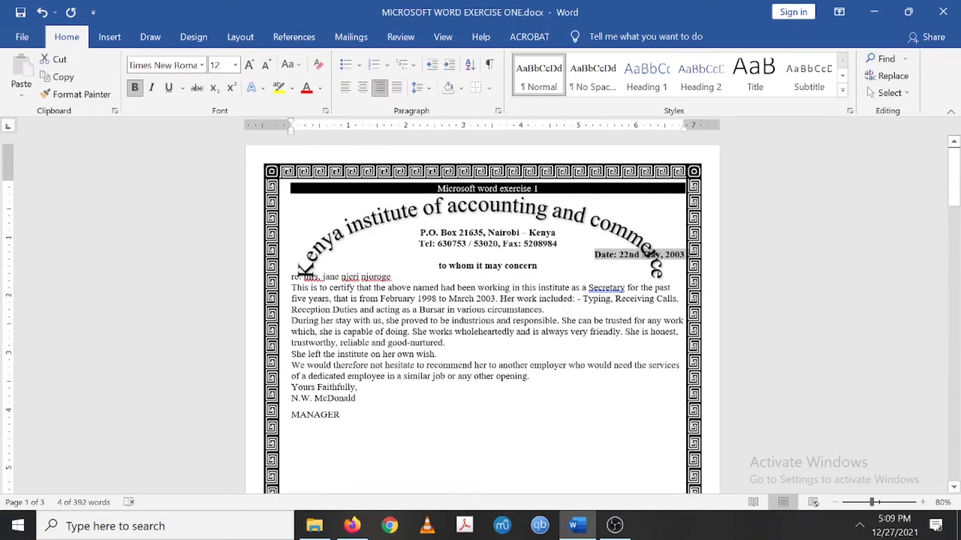
- Insert two blank lines above the postal address and two between the telephone line and the date line
{"action": "left_click", "coordinate": [420, 233]}
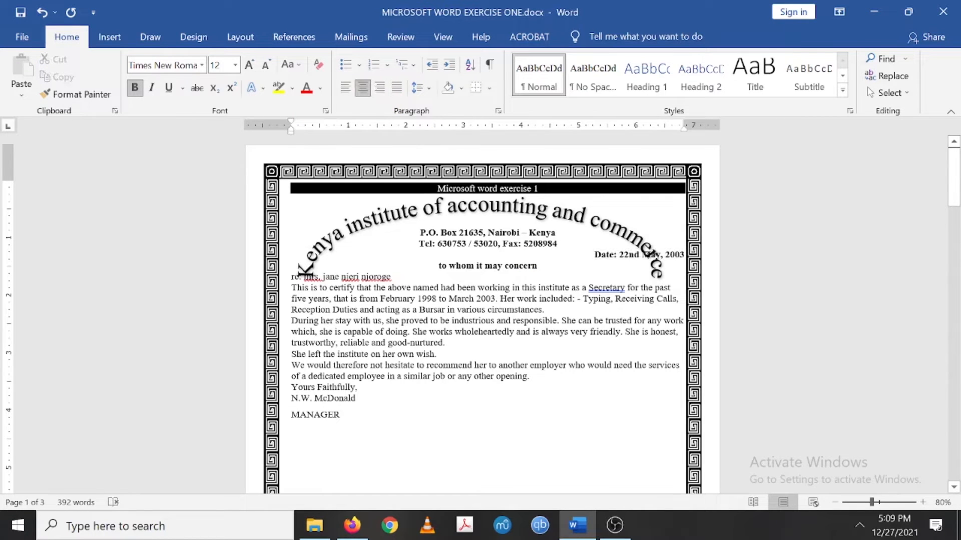
{"action": "key", "text": "Return"}
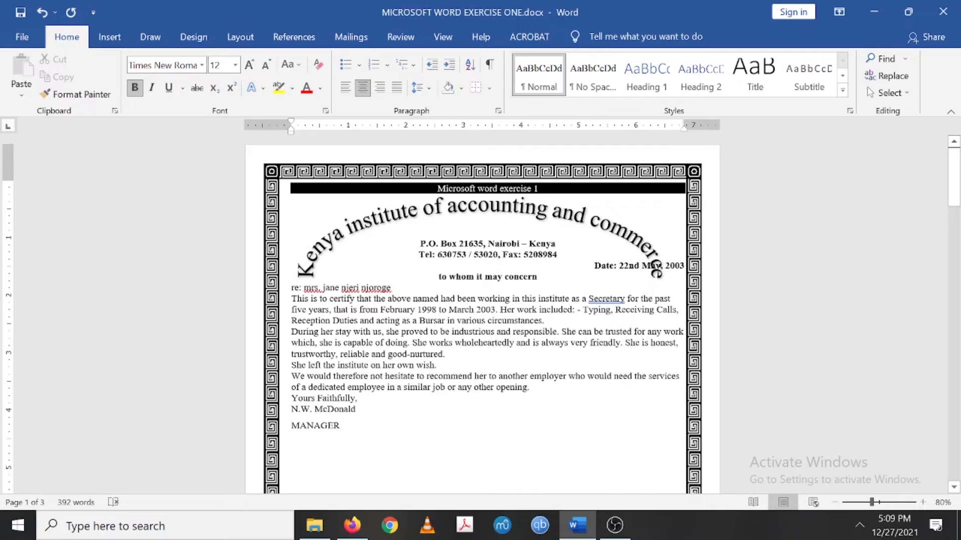
{"action": "key", "text": "Return"}
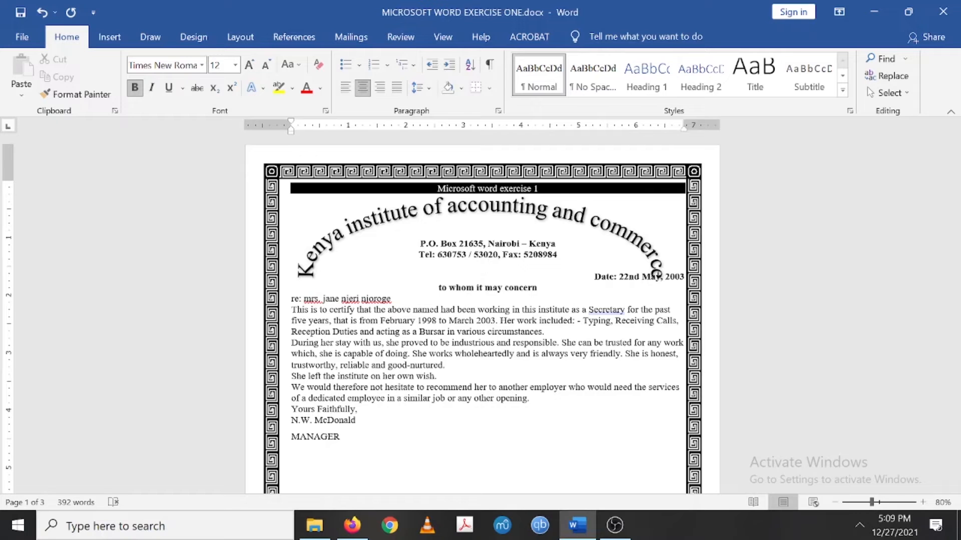
{"action": "key", "text": "Return"}
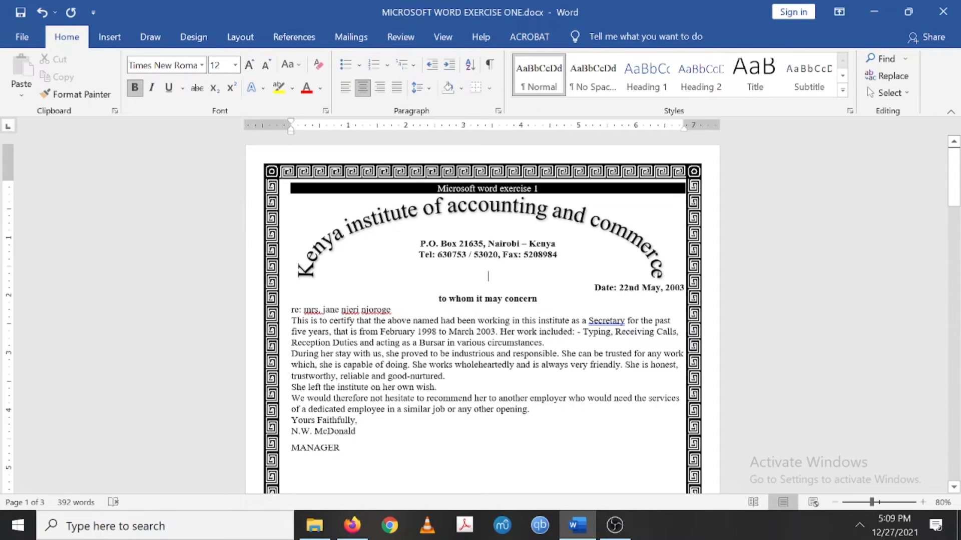
{"action": "key", "text": "Return"}
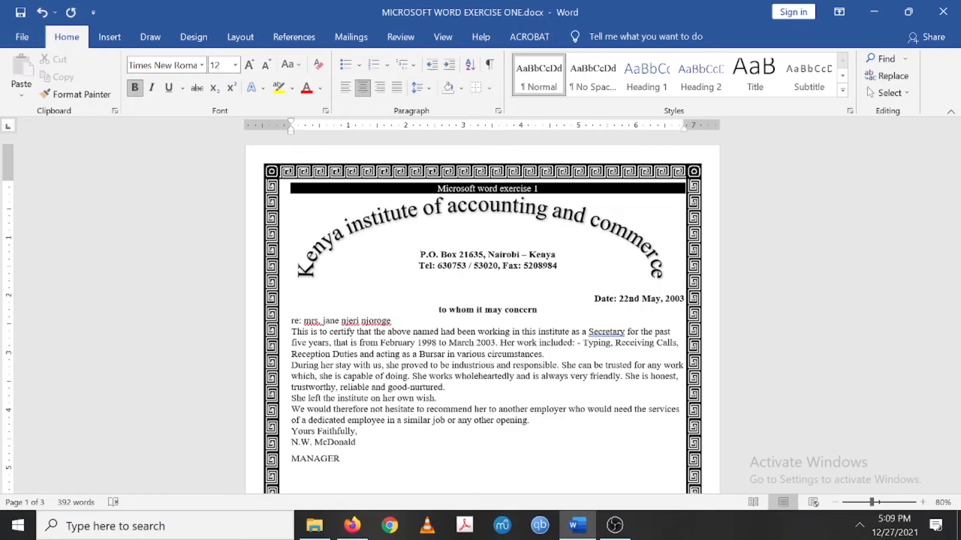
{"action": "triple_click", "coordinate": [475, 206]}
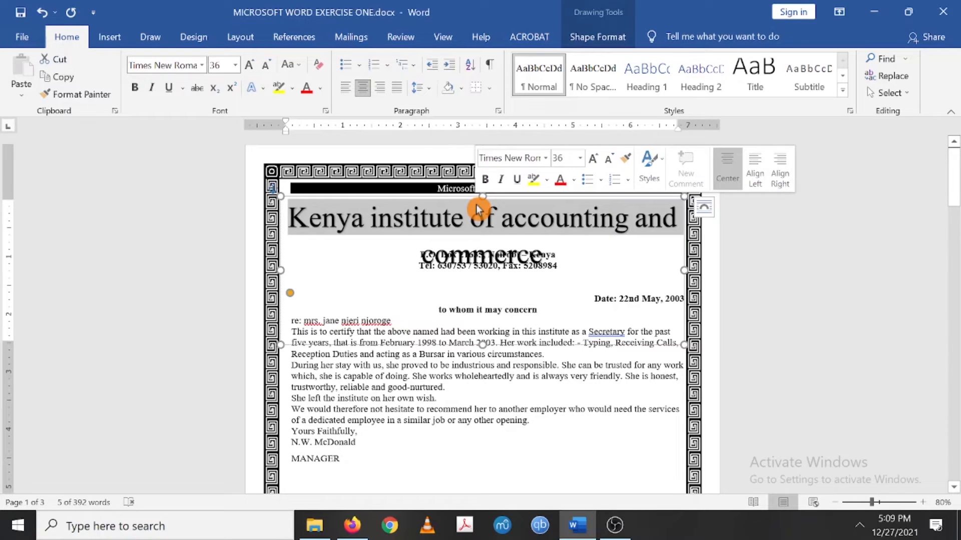
{"action": "left_click", "coordinate": [311, 220]}
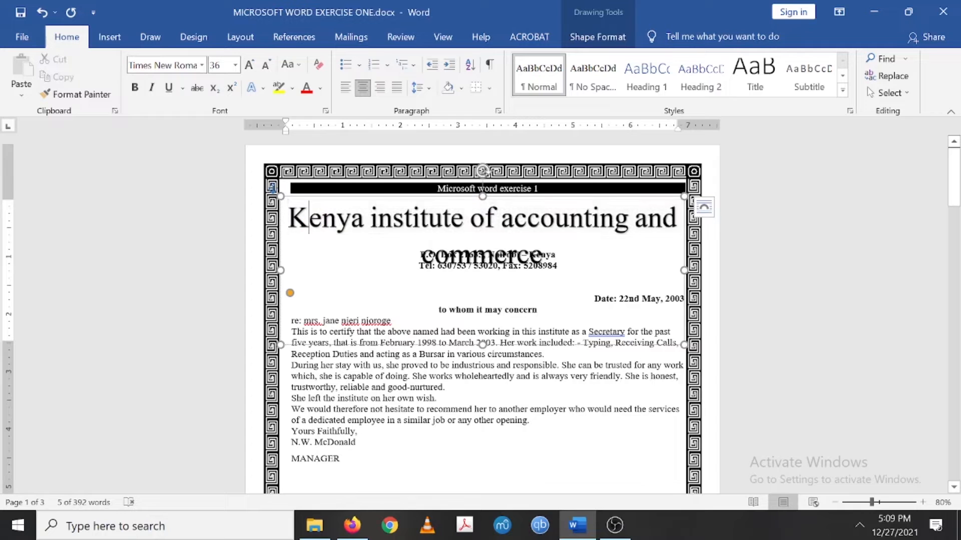
{"action": "left_click", "coordinate": [445, 387]}
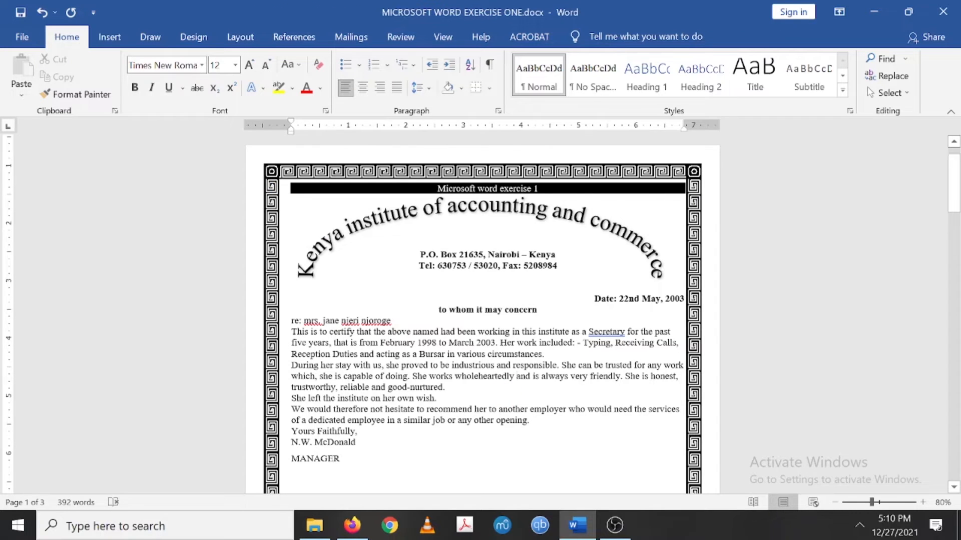
- Compare with the sample page, centre the "re:" line and insert a blank line below it
{"action": "scroll", "coordinate": [477, 334], "scroll_direction": "down", "scroll_amount": 20}
{"action": "scroll", "coordinate": [477, 334], "scroll_direction": "down", "scroll_amount": 10}
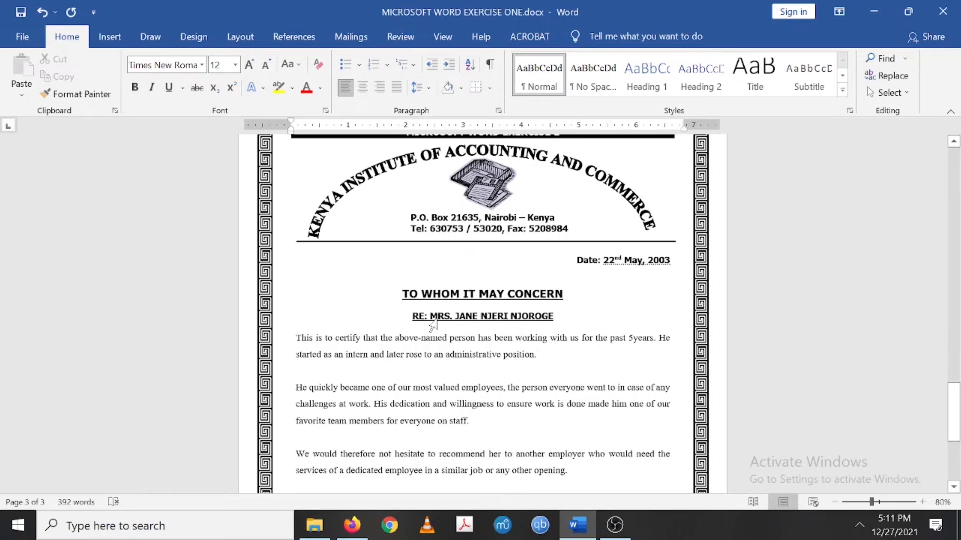
{"action": "scroll", "coordinate": [433, 325], "scroll_direction": "up", "scroll_amount": 15}
{"action": "scroll", "coordinate": [526, 228], "scroll_direction": "up", "scroll_amount": 8}
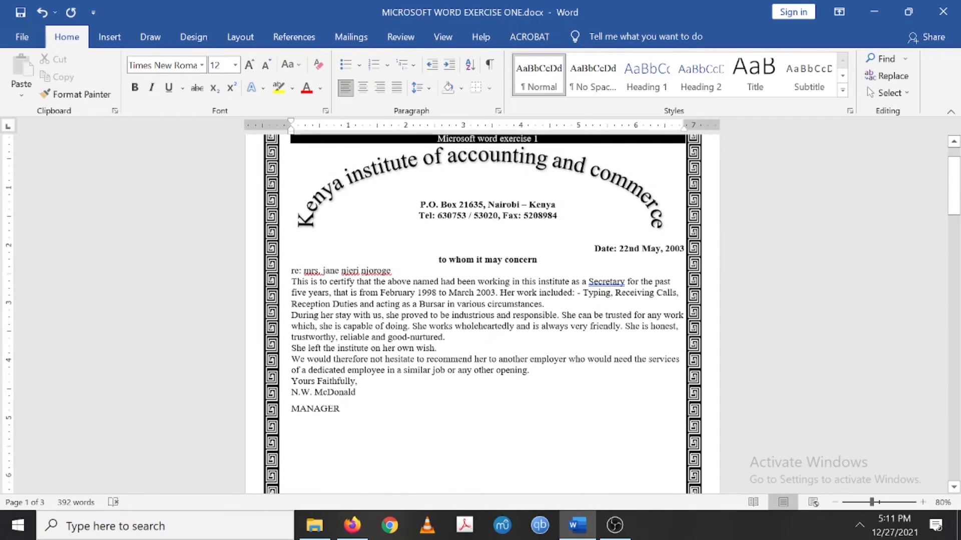
{"action": "left_click_drag", "start_coordinate": [291, 271], "coordinate": [386, 274]}
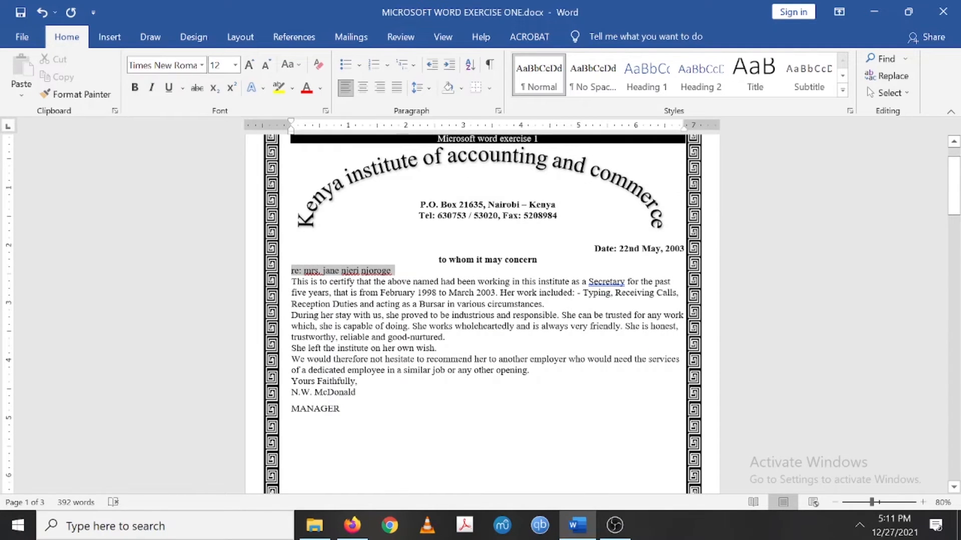
{"action": "left_click", "coordinate": [363, 89]}
{"action": "left_click", "coordinate": [544, 274]}
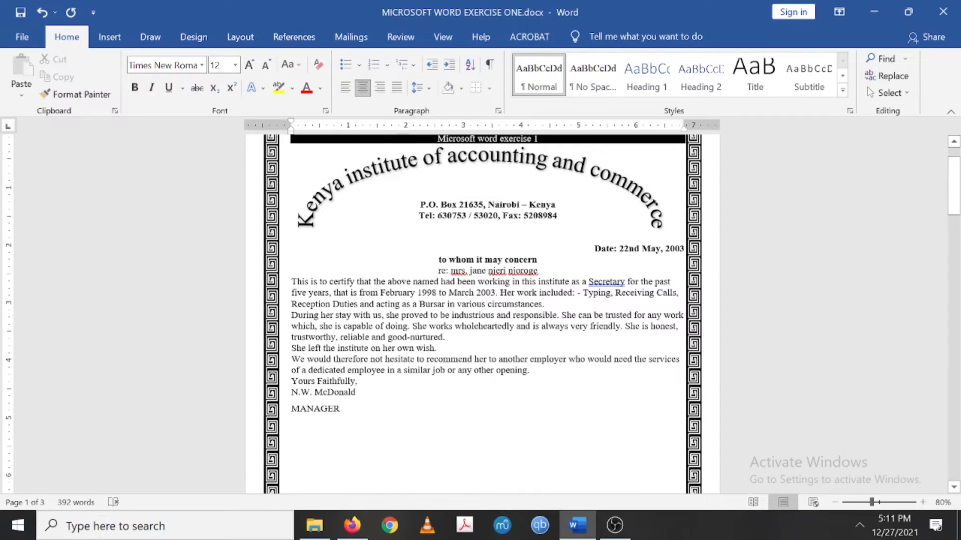
{"action": "key", "text": "Return"}
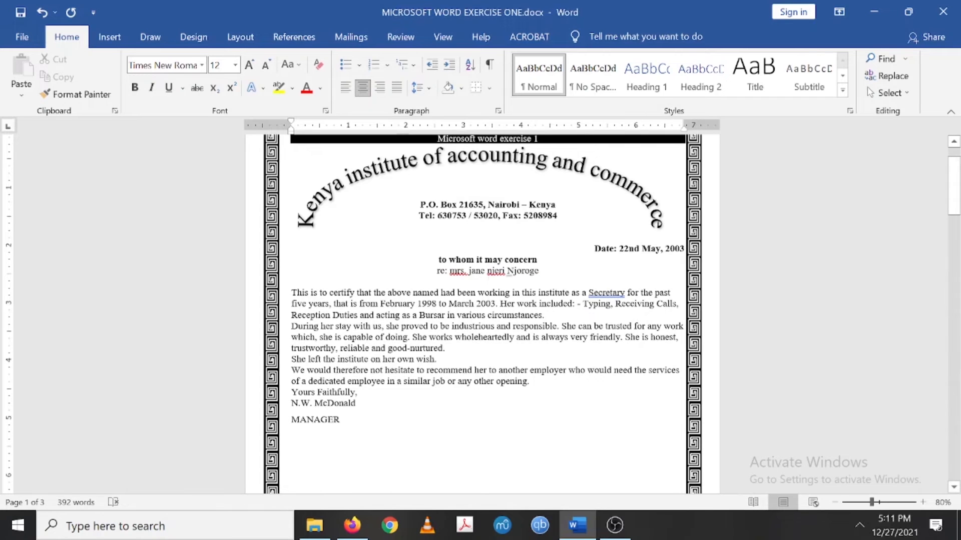
- Change the "to whom it may concern" and "re:" lines to UPPERCASE
{"action": "left_click_drag", "start_coordinate": [540, 272], "coordinate": [440, 265]}
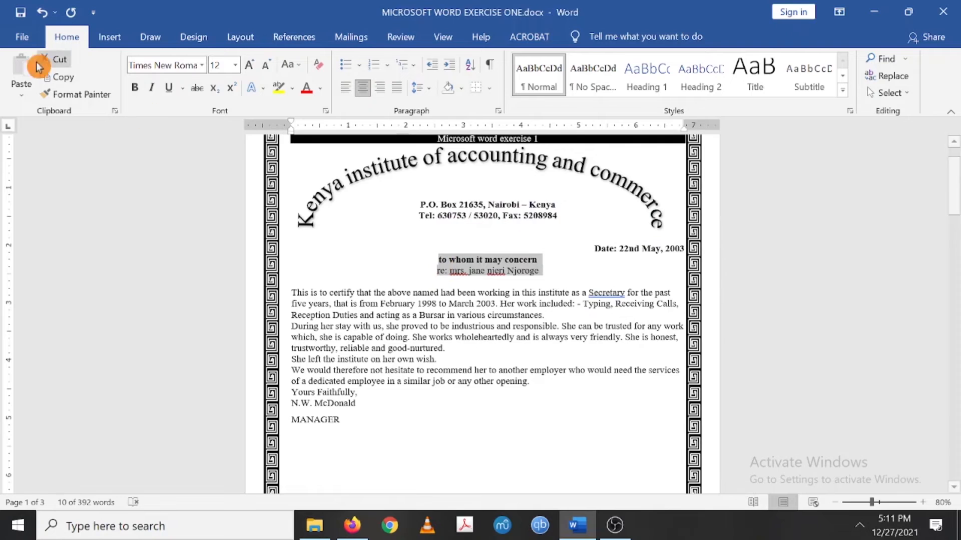
{"action": "left_click", "coordinate": [301, 69]}
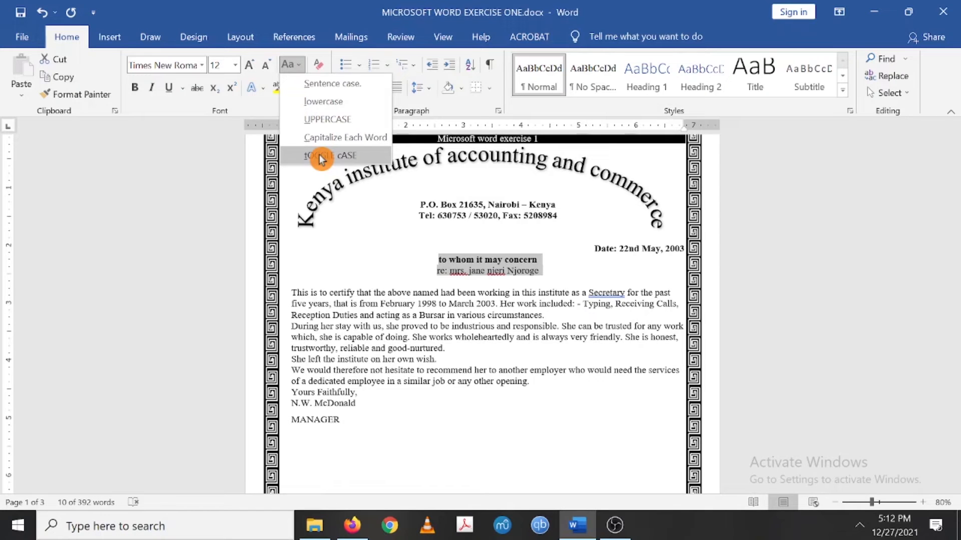
{"action": "left_click", "coordinate": [325, 121]}
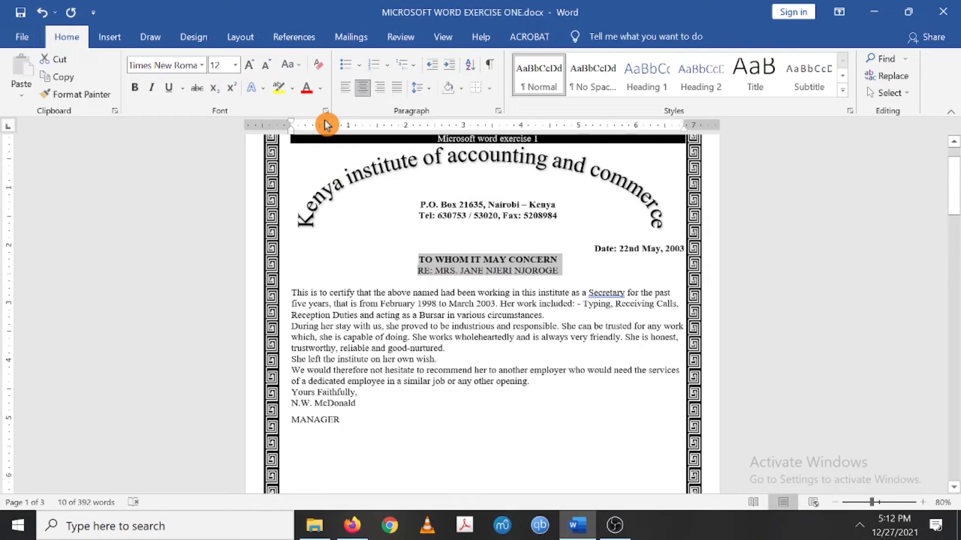
- Set the two uppercase subject lines to font size 16 and make both bold
{"action": "left_click", "coordinate": [236, 68]}
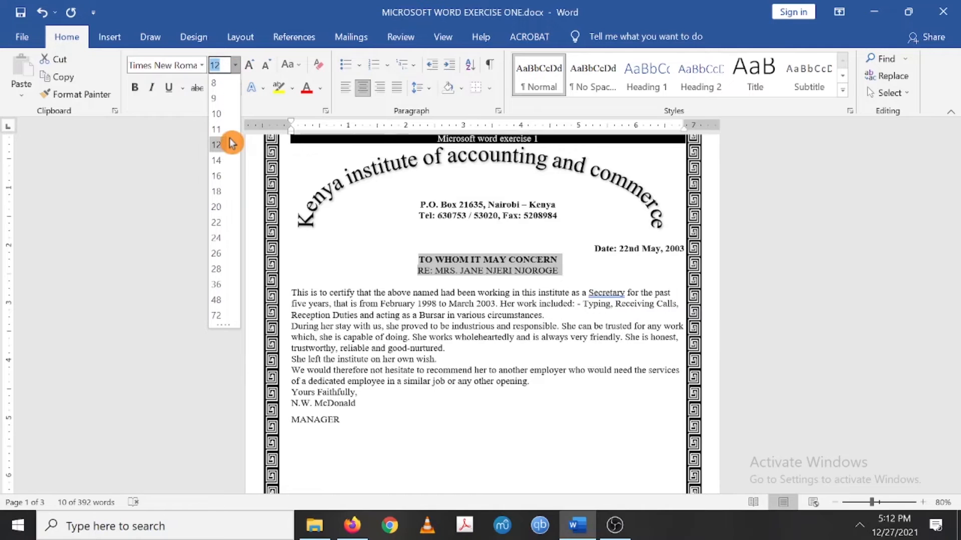
{"action": "left_click", "coordinate": [220, 176]}
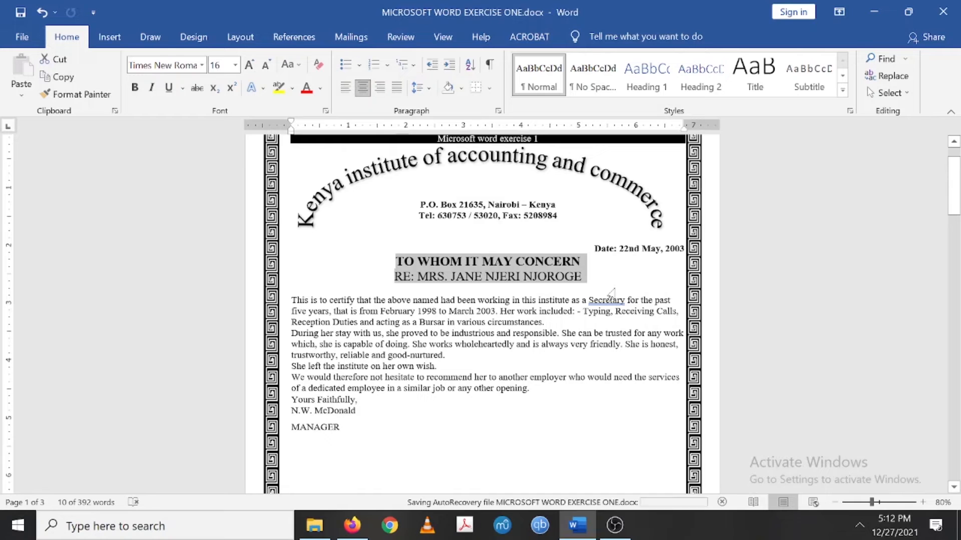
{"action": "left_click", "coordinate": [136, 87]}
{"action": "left_click", "coordinate": [137, 87]}
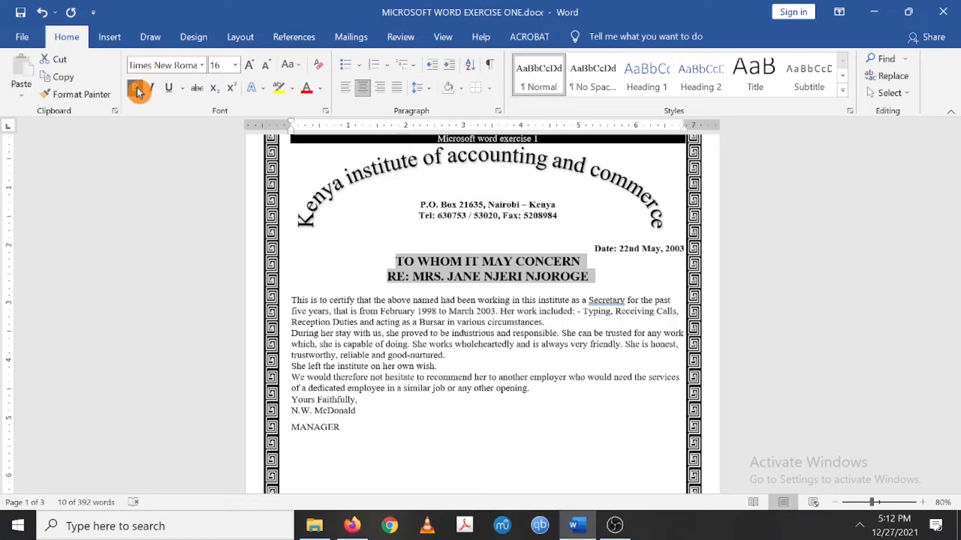
{"action": "scroll", "coordinate": [136, 87], "scroll_direction": "down", "scroll_amount": 3}
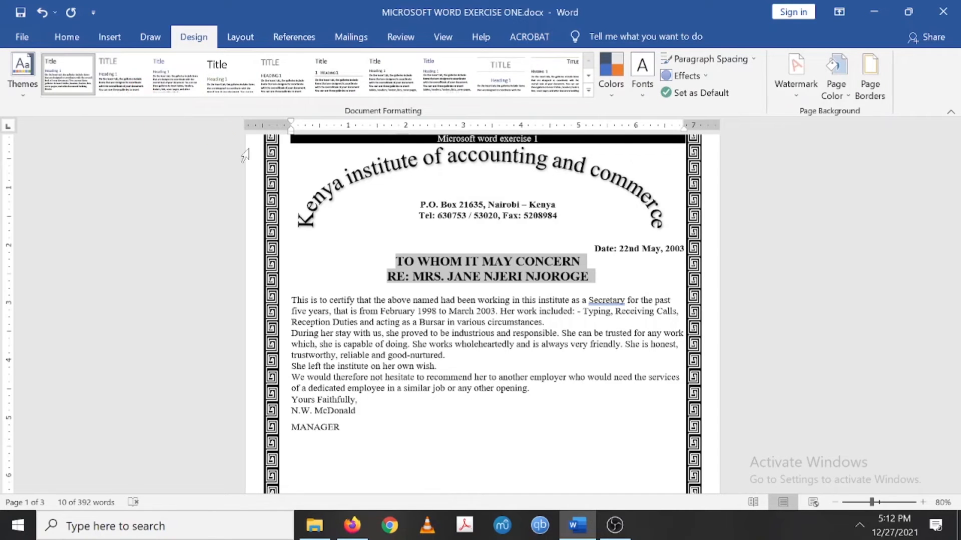
- Examine the subject lines and body paragraphs on the sample page for their formatting and spacing
{"action": "left_click", "coordinate": [64, 36]}
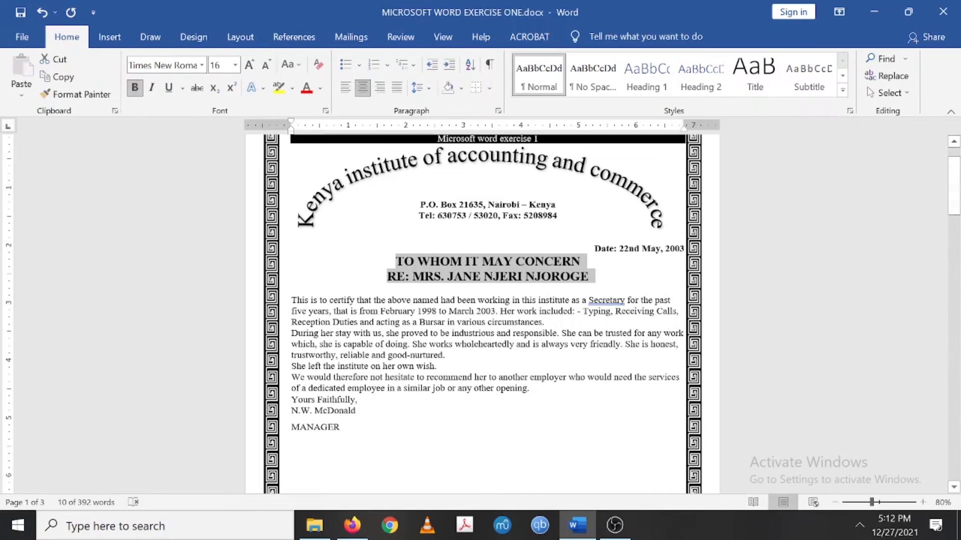
{"action": "scroll", "coordinate": [488, 301], "scroll_direction": "down", "scroll_amount": 1}
{"action": "scroll", "coordinate": [310, 257], "scroll_direction": "down", "scroll_amount": 20}
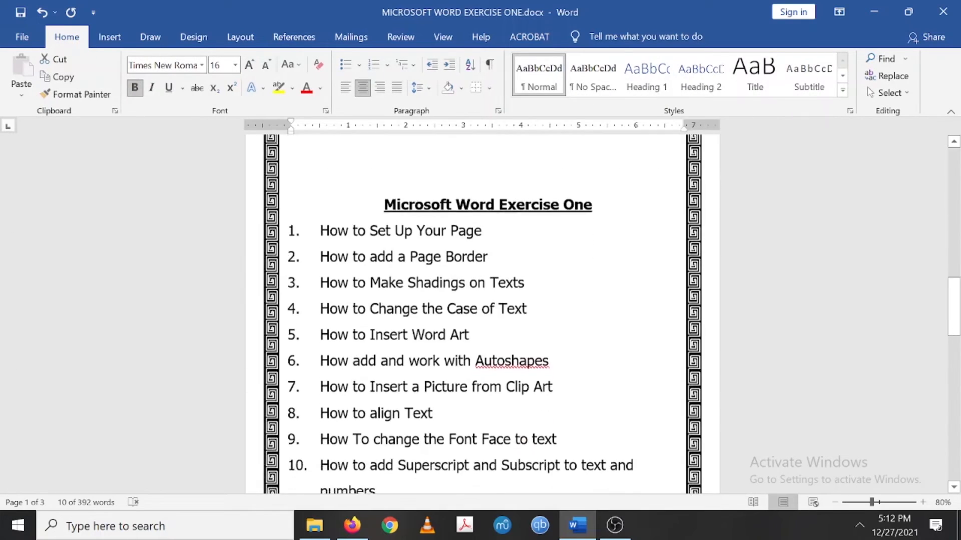
{"action": "scroll", "coordinate": [310, 258], "scroll_direction": "down", "scroll_amount": 4}
{"action": "scroll", "coordinate": [310, 257], "scroll_direction": "up", "scroll_amount": 2}
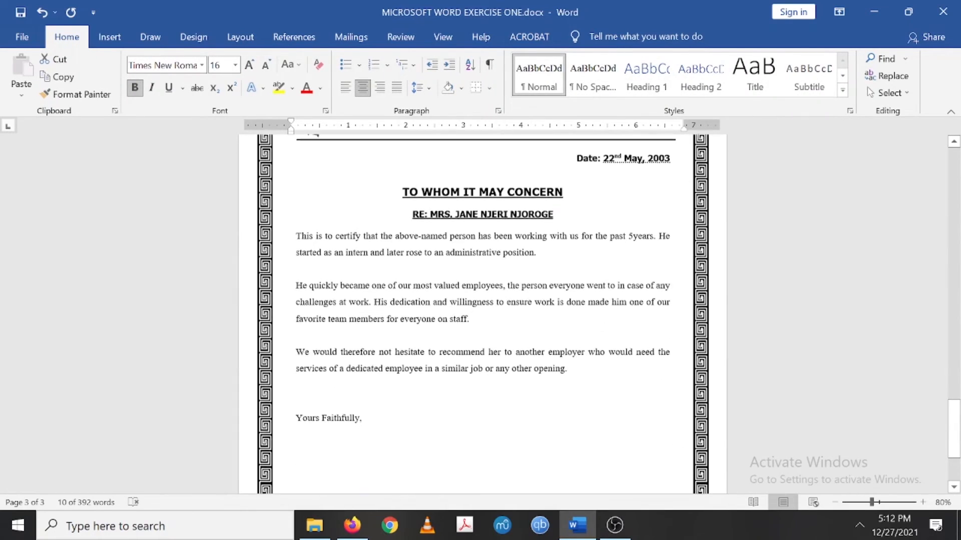
{"action": "left_click_drag", "start_coordinate": [296, 238], "coordinate": [354, 254]}
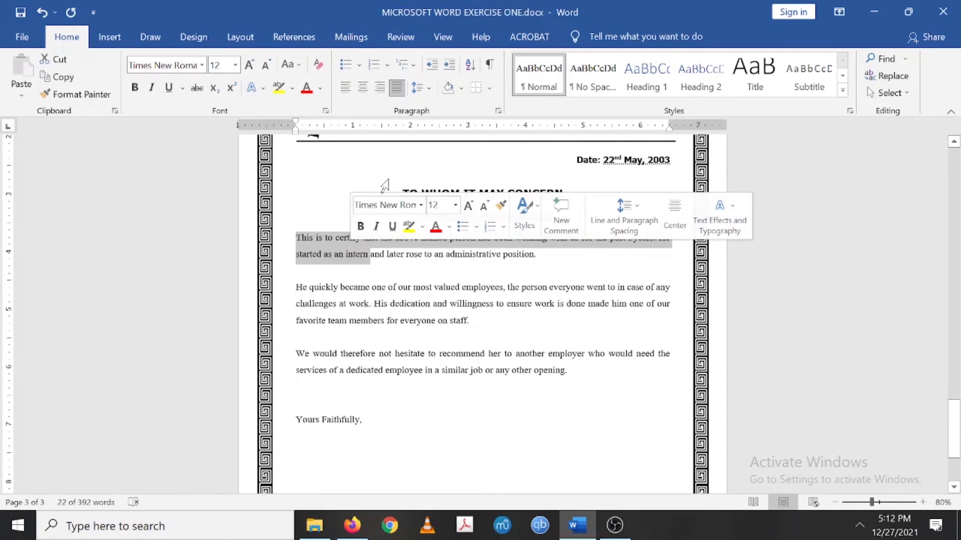
{"action": "left_click", "coordinate": [390, 197]}
{"action": "left_click", "coordinate": [410, 332]}
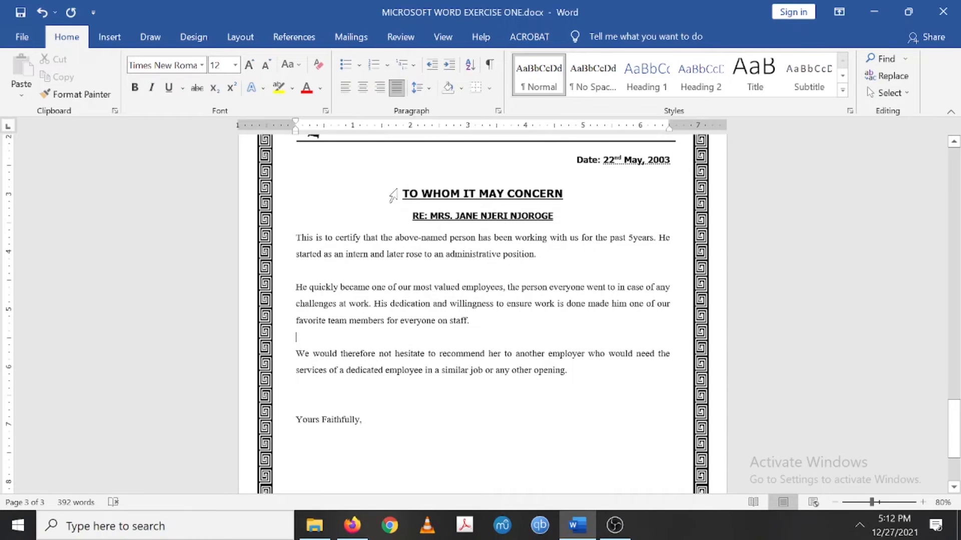
{"action": "left_click", "coordinate": [392, 194]}
{"action": "left_click", "coordinate": [491, 302]}
{"action": "left_click", "coordinate": [422, 196]}
{"action": "left_click", "coordinate": [500, 323]}
{"action": "scroll", "coordinate": [490, 296], "scroll_direction": "up", "scroll_amount": 20}
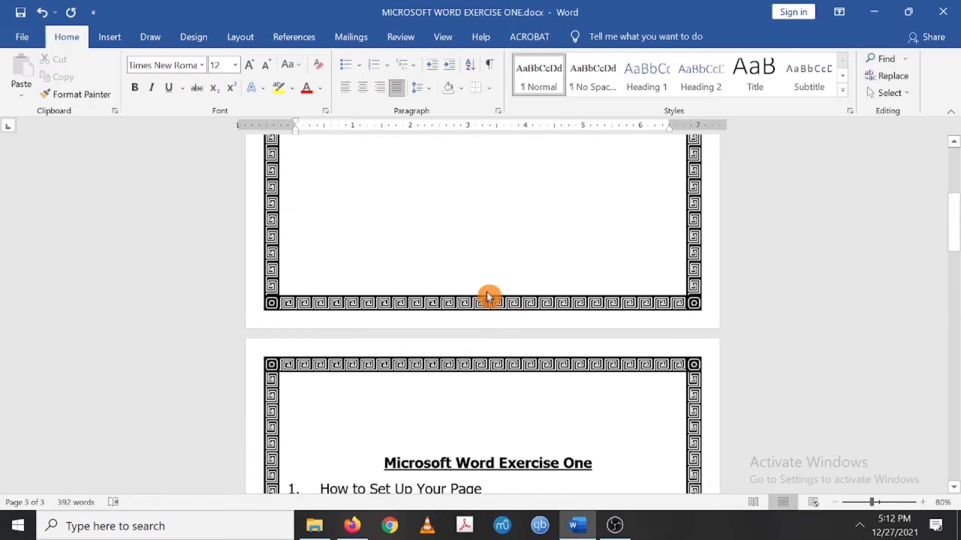
- Set the line spacing of the two uppercase subject lines to 1.5 lines
{"action": "left_click_drag", "start_coordinate": [593, 327], "coordinate": [399, 320]}
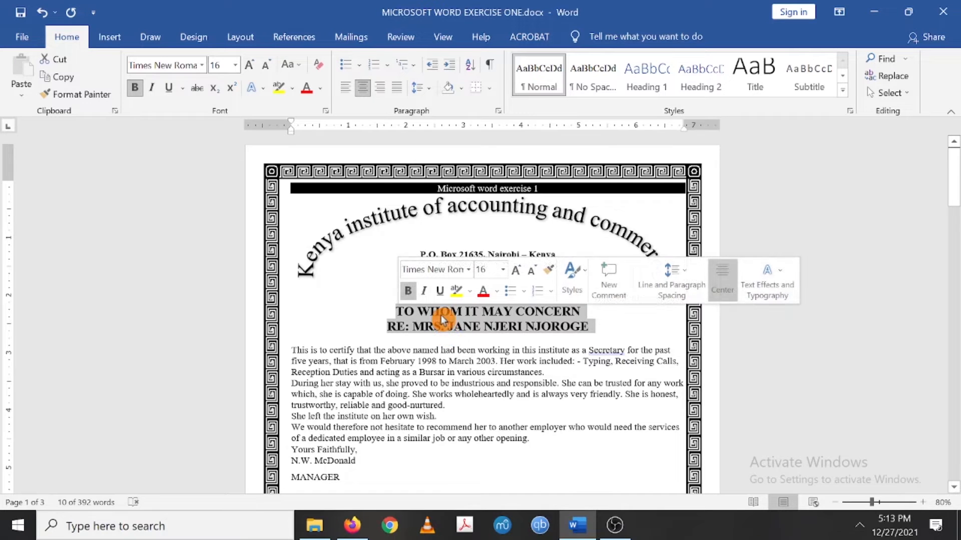
{"action": "left_click", "coordinate": [499, 115]}
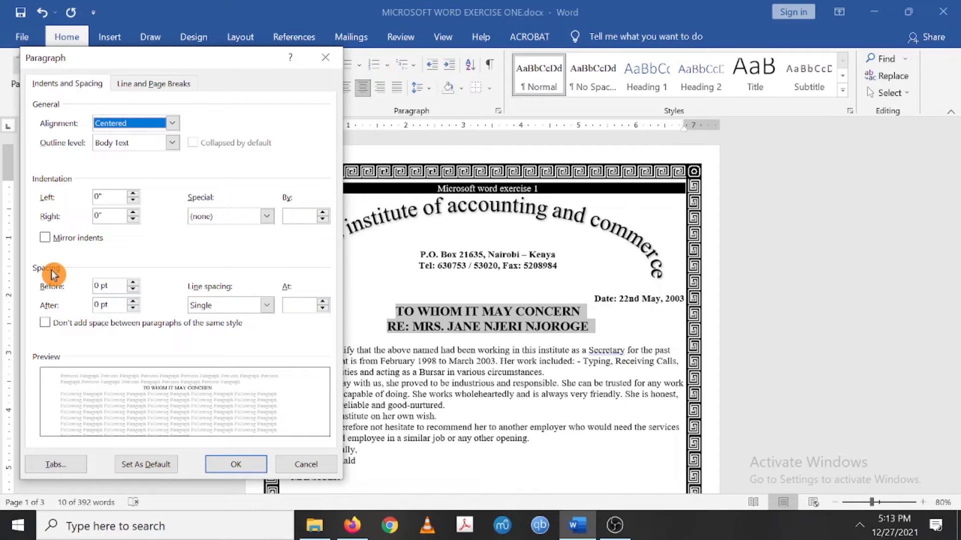
{"action": "left_click", "coordinate": [266, 307]}
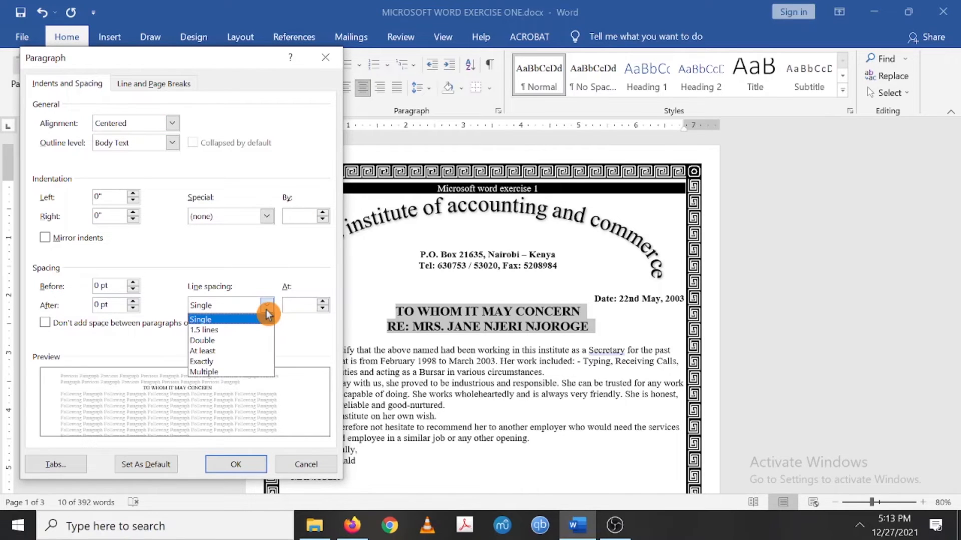
{"action": "left_click", "coordinate": [232, 330]}
{"action": "left_click", "coordinate": [238, 465]}
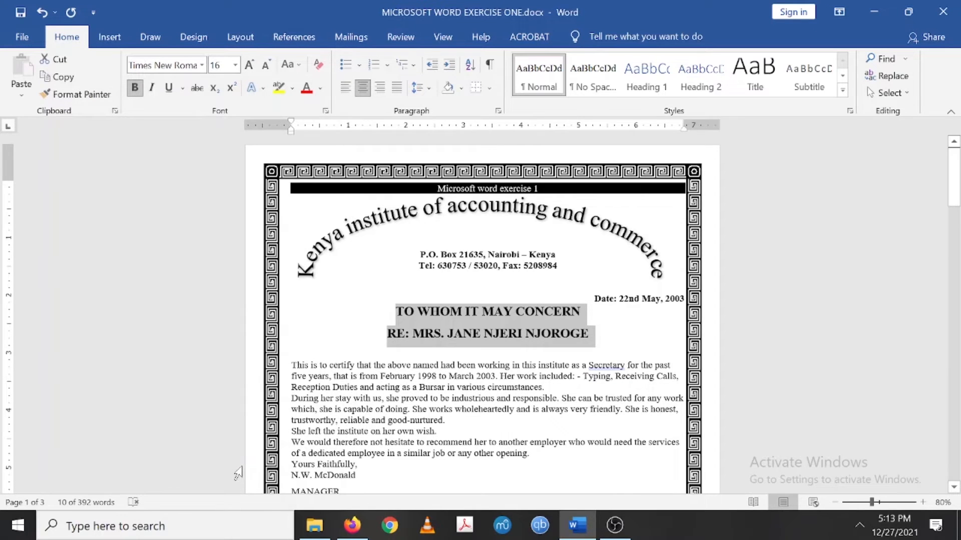
{"action": "left_click", "coordinate": [483, 337]}
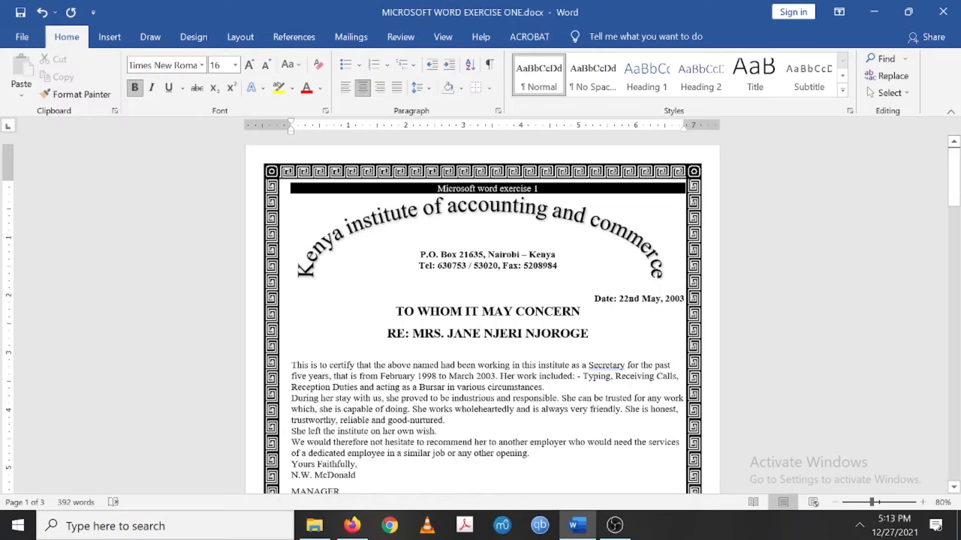
- Insert a blank line between the date line and "TO WHOM IT MAY CONCERN"
{"action": "left_click", "coordinate": [616, 299]}
{"action": "left_click_drag", "start_coordinate": [595, 299], "coordinate": [615, 313]}
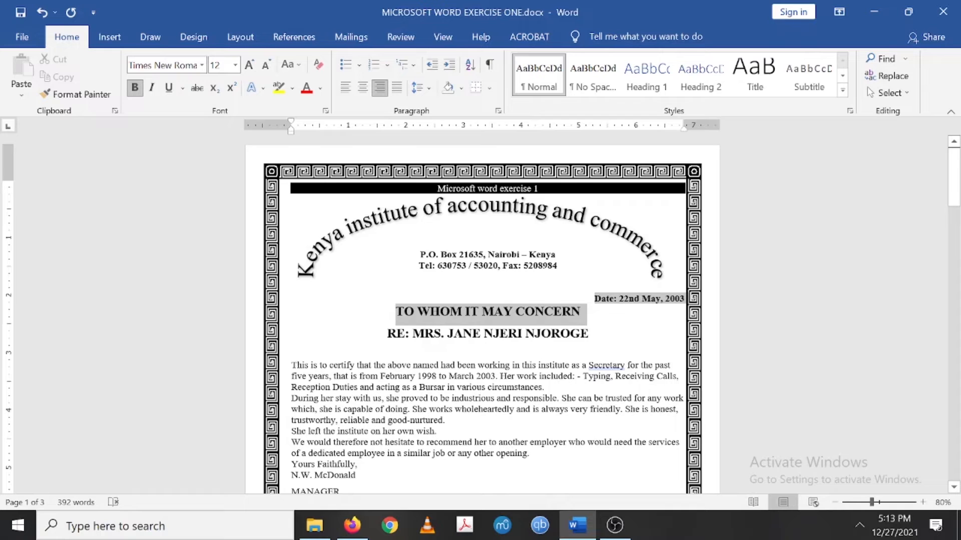
{"action": "left_click_drag", "start_coordinate": [616, 313], "coordinate": [594, 317]}
{"action": "left_click", "coordinate": [614, 330]}
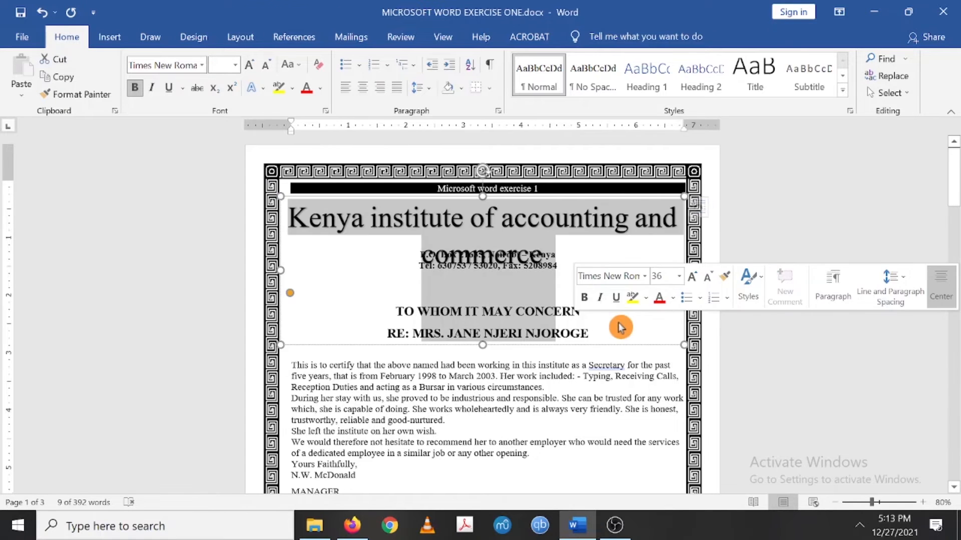
{"action": "left_click", "coordinate": [670, 386]}
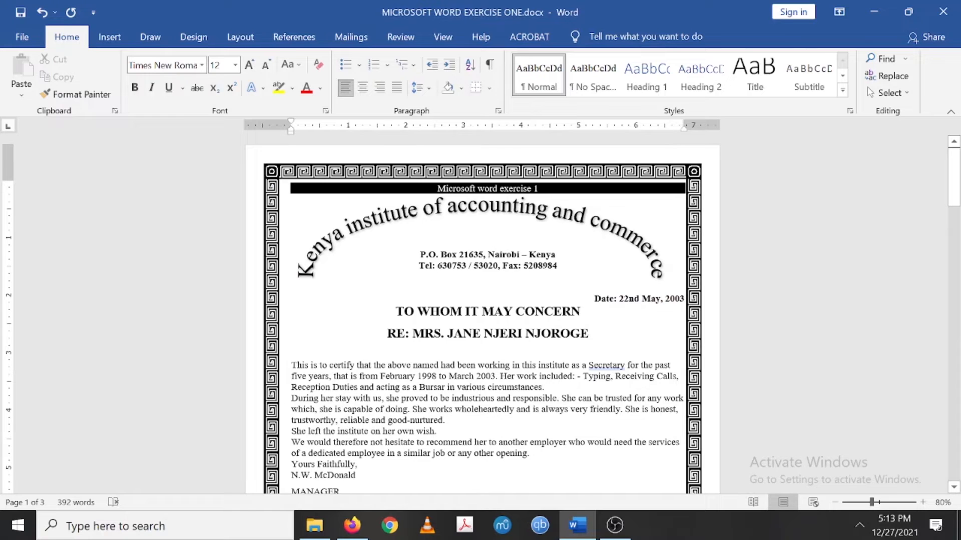
{"action": "left_click", "coordinate": [685, 299]}
{"action": "key", "text": "Return"}
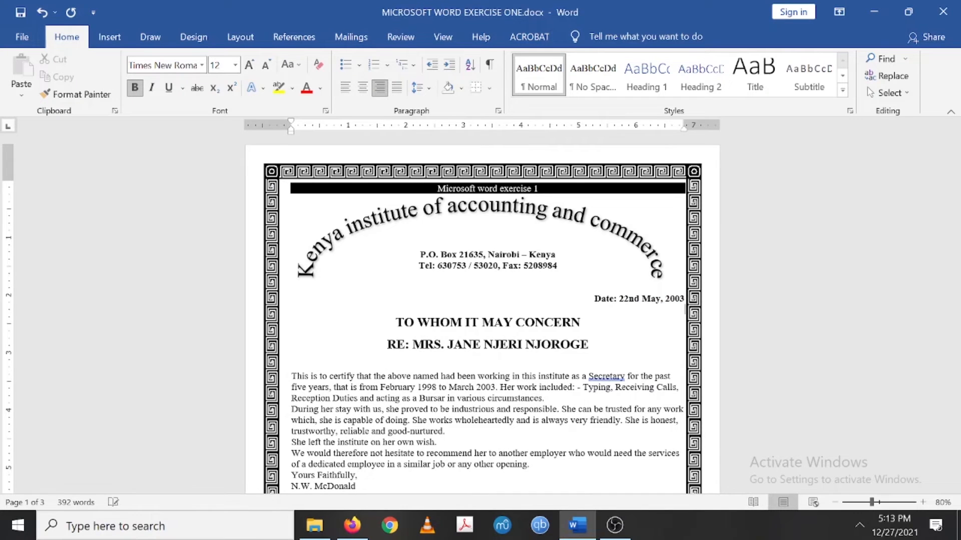
- Compare the letter's shaded heading and arched WordArt with those on the sample page
{"action": "scroll", "coordinate": [480, 310], "scroll_direction": "down", "scroll_amount": 10}
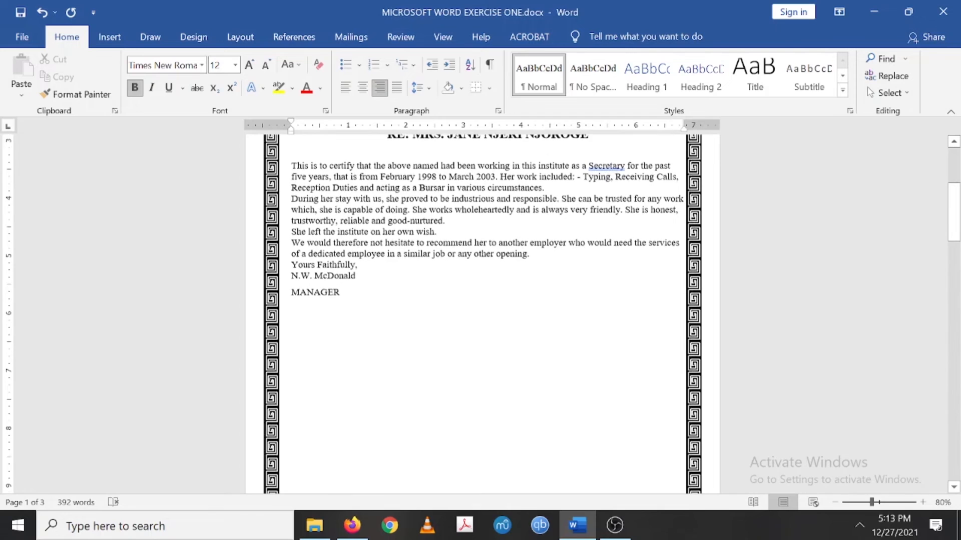
{"action": "scroll", "coordinate": [480, 314], "scroll_direction": "down", "scroll_amount": 8}
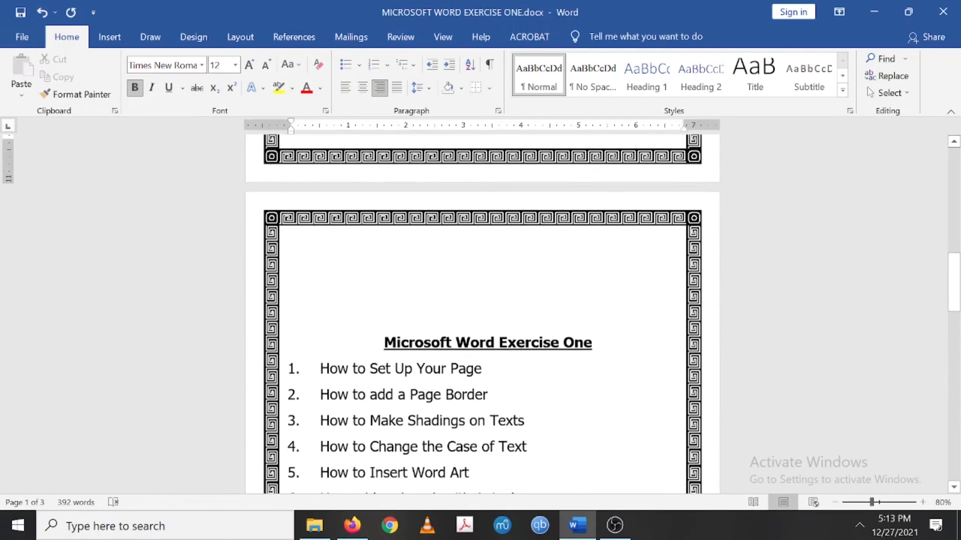
{"action": "scroll", "coordinate": [327, 386], "scroll_direction": "down", "scroll_amount": 8}
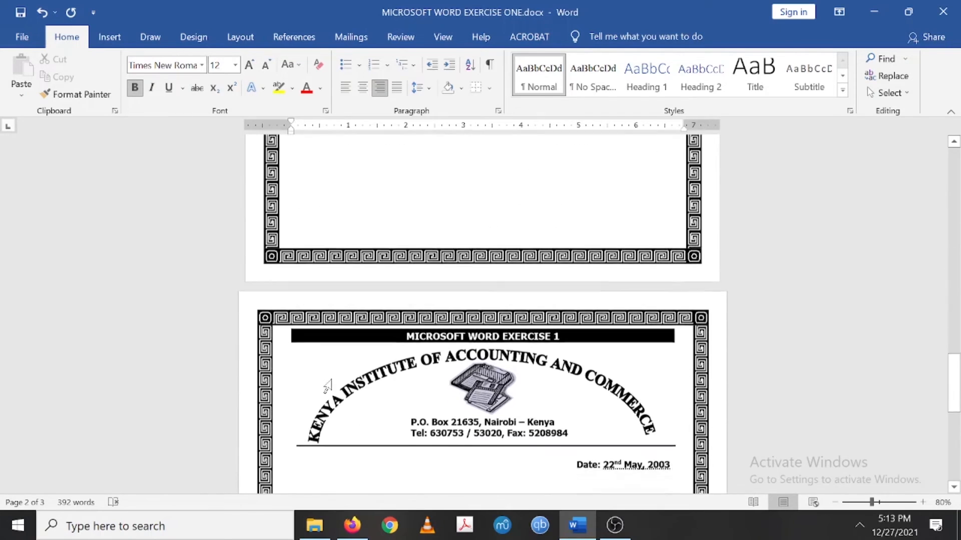
{"action": "scroll", "coordinate": [328, 386], "scroll_direction": "up", "scroll_amount": 20}
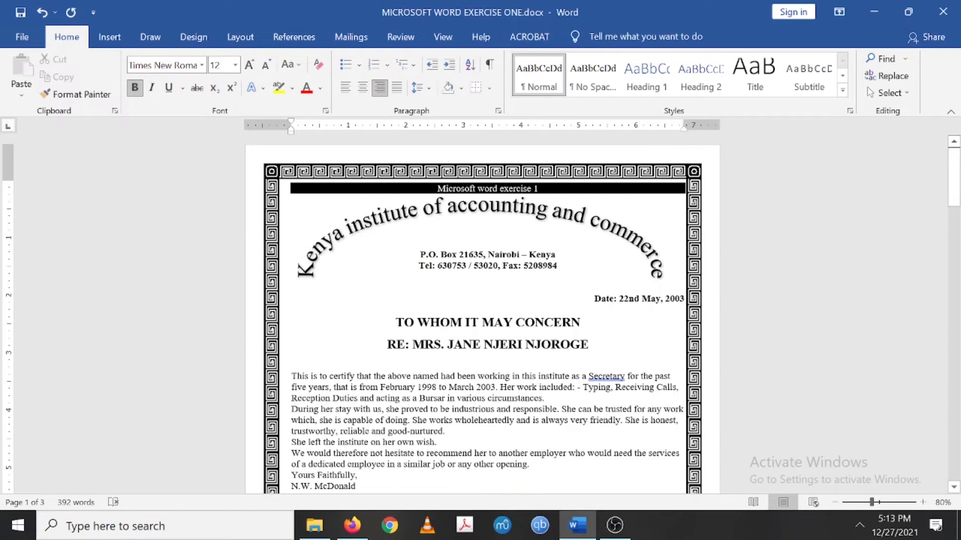
{"action": "left_click_drag", "start_coordinate": [537, 189], "coordinate": [437, 188]}
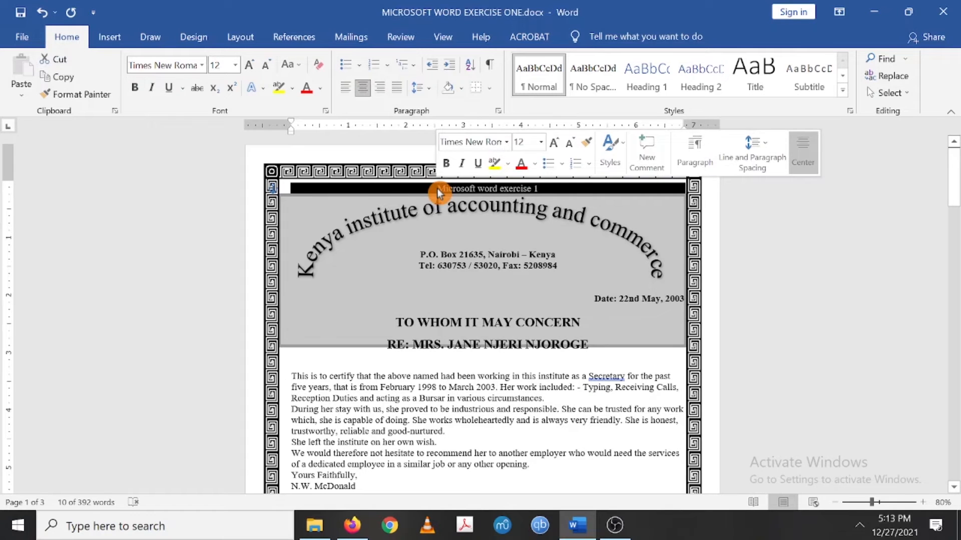
{"action": "left_click", "coordinate": [272, 187]}
{"action": "scroll", "coordinate": [272, 187], "scroll_direction": "down", "scroll_amount": 15}
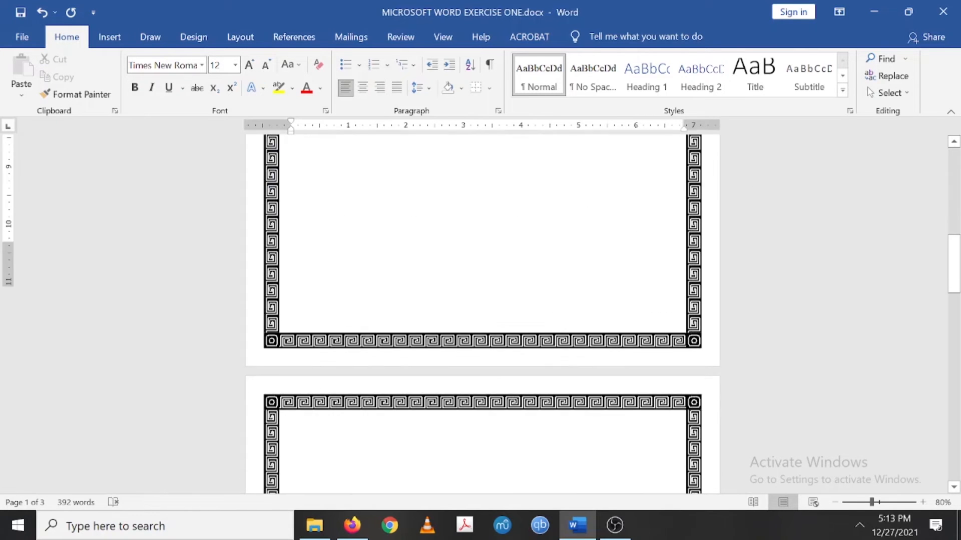
{"action": "scroll", "coordinate": [435, 366], "scroll_direction": "down", "scroll_amount": 6}
{"action": "scroll", "coordinate": [435, 367], "scroll_direction": "up", "scroll_amount": 3}
{"action": "scroll", "coordinate": [467, 212], "scroll_direction": "up", "scroll_amount": 8}
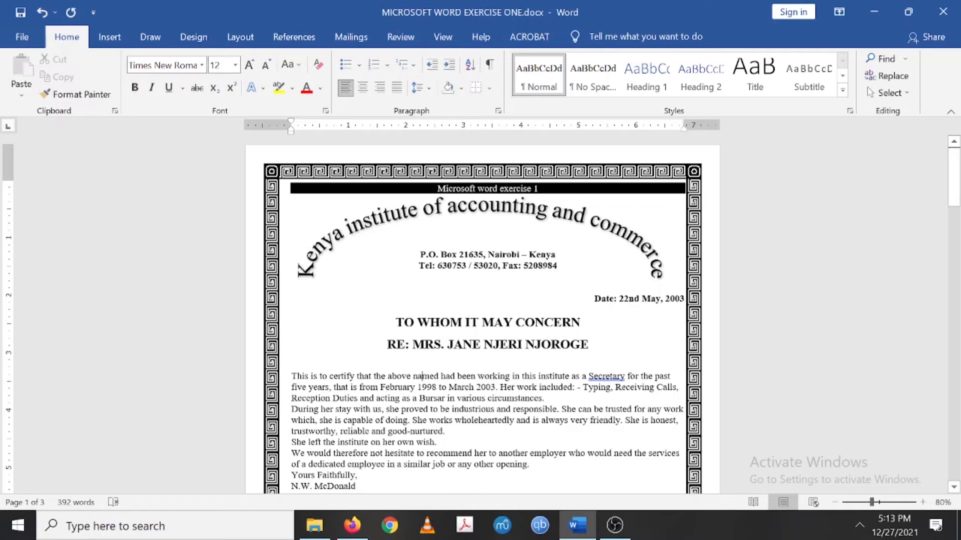
{"action": "left_click", "coordinate": [539, 189]}
{"action": "left_click_drag", "start_coordinate": [540, 188], "coordinate": [273, 188]}
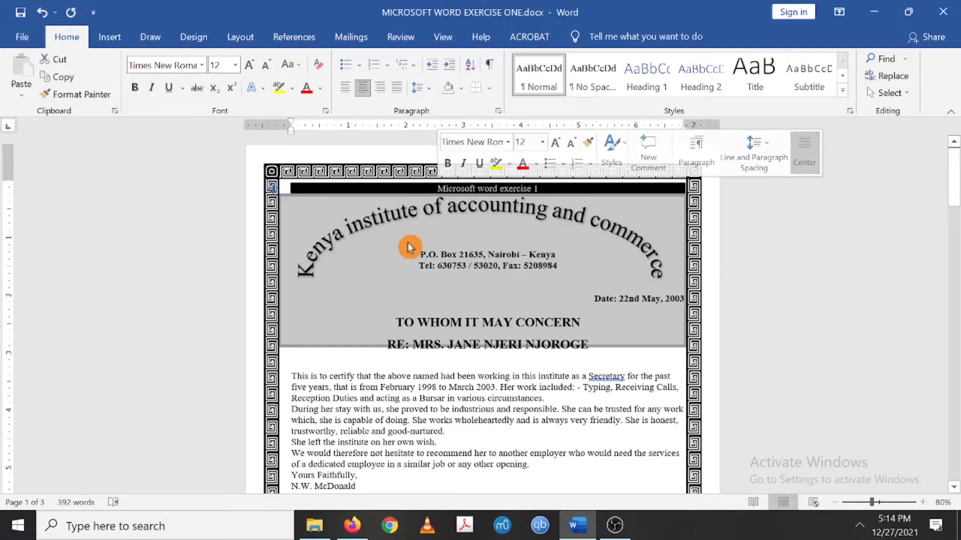
{"action": "left_click", "coordinate": [290, 293]}
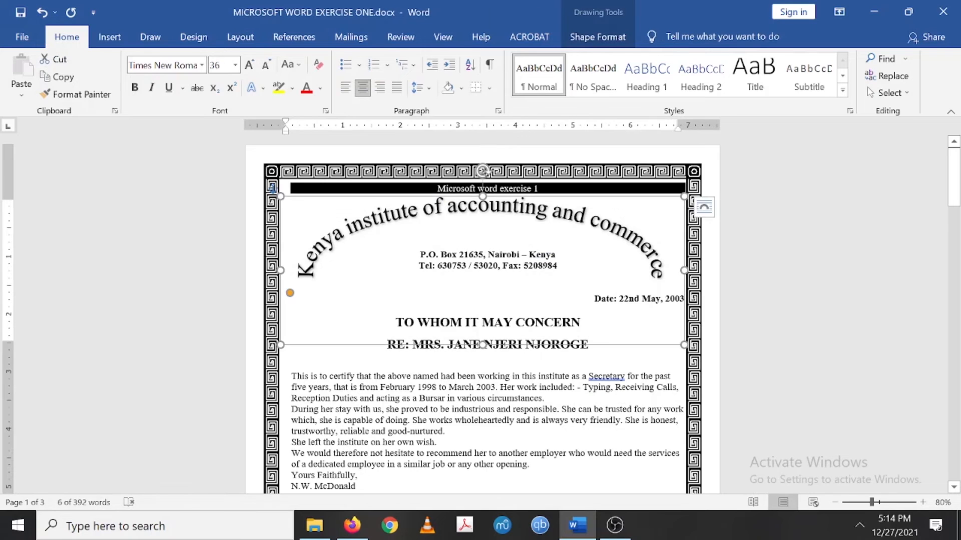
{"action": "left_click", "coordinate": [289, 293]}
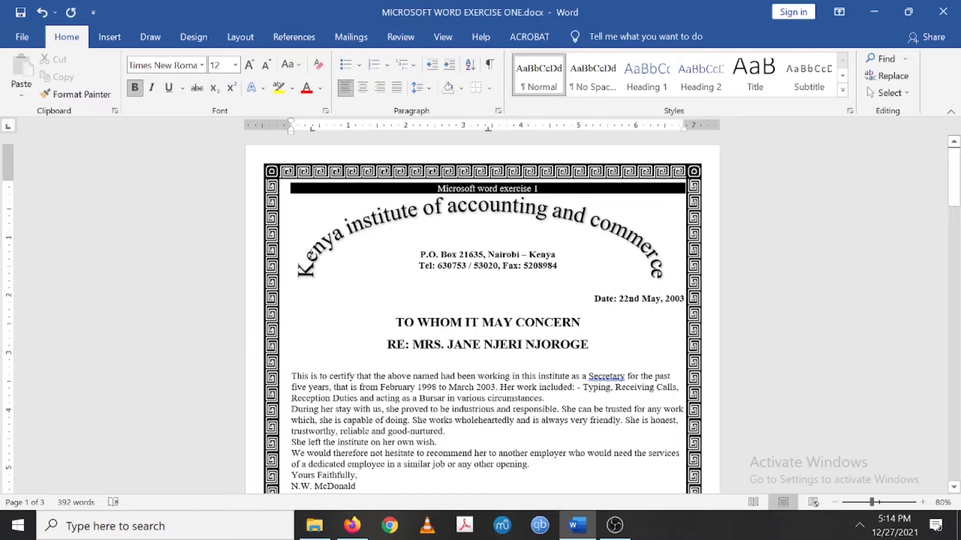
- Change all the text of the arched institute-name WordArt to UPPERCASE
{"action": "left_click", "coordinate": [479, 214]}
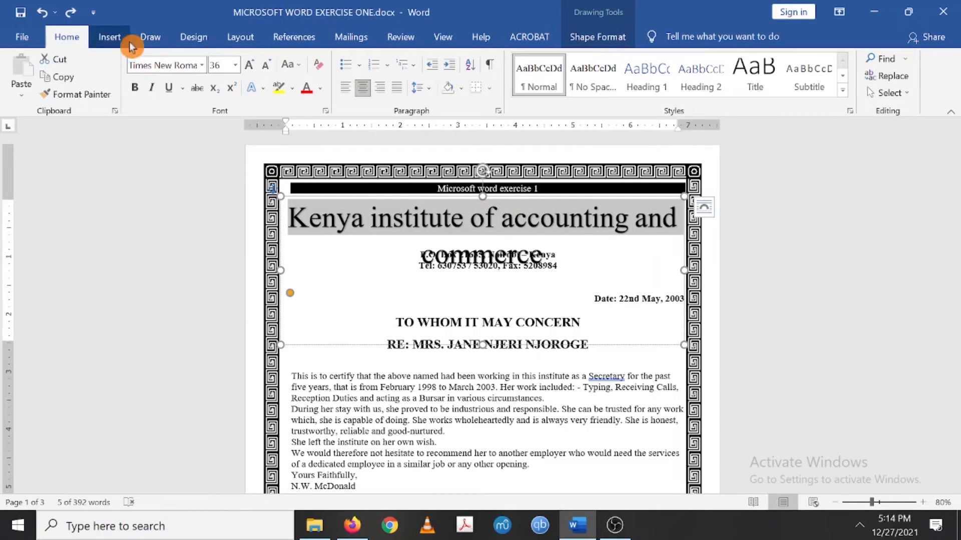
{"action": "left_click", "coordinate": [289, 65]}
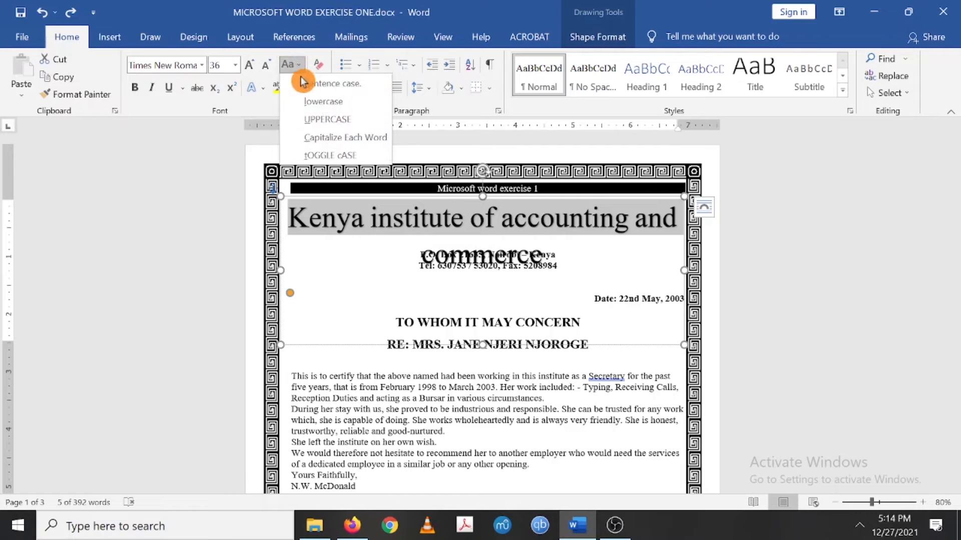
{"action": "left_click", "coordinate": [309, 120]}
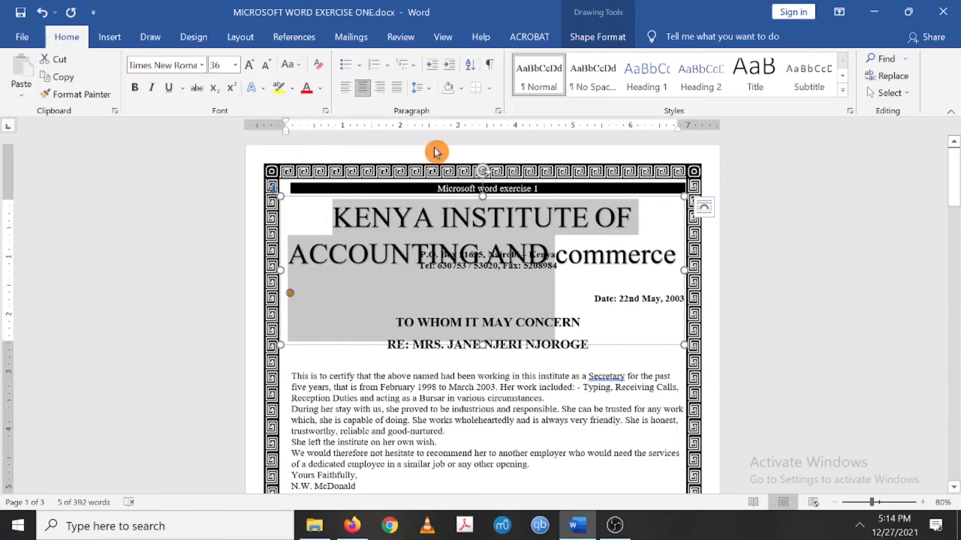
{"action": "left_click_drag", "start_coordinate": [676, 257], "coordinate": [557, 257]}
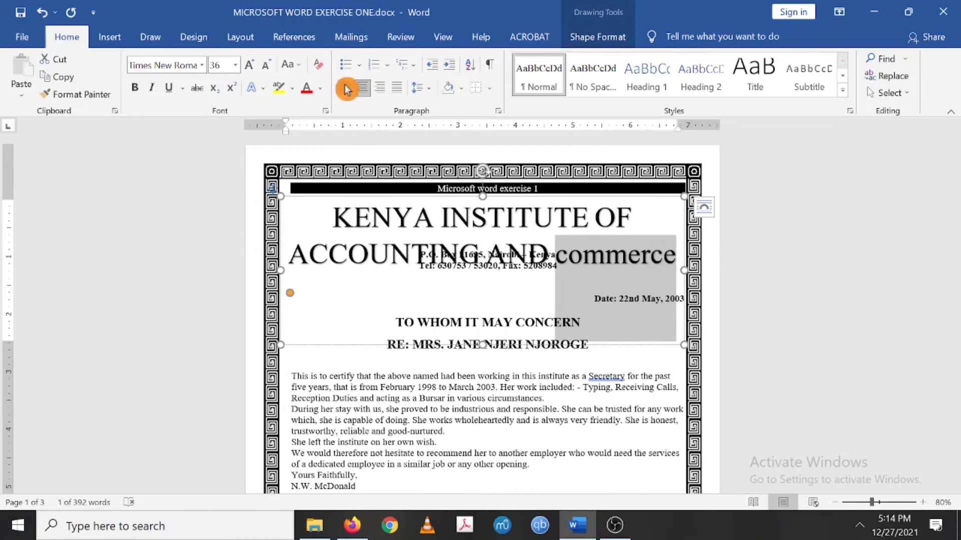
{"action": "left_click", "coordinate": [290, 65]}
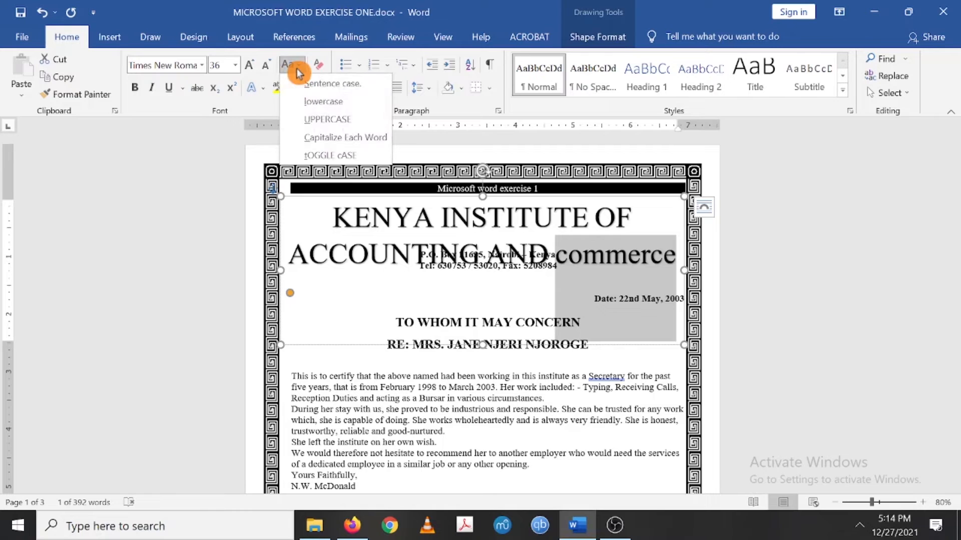
{"action": "left_click", "coordinate": [316, 121]}
{"action": "key", "text": "Escape"}
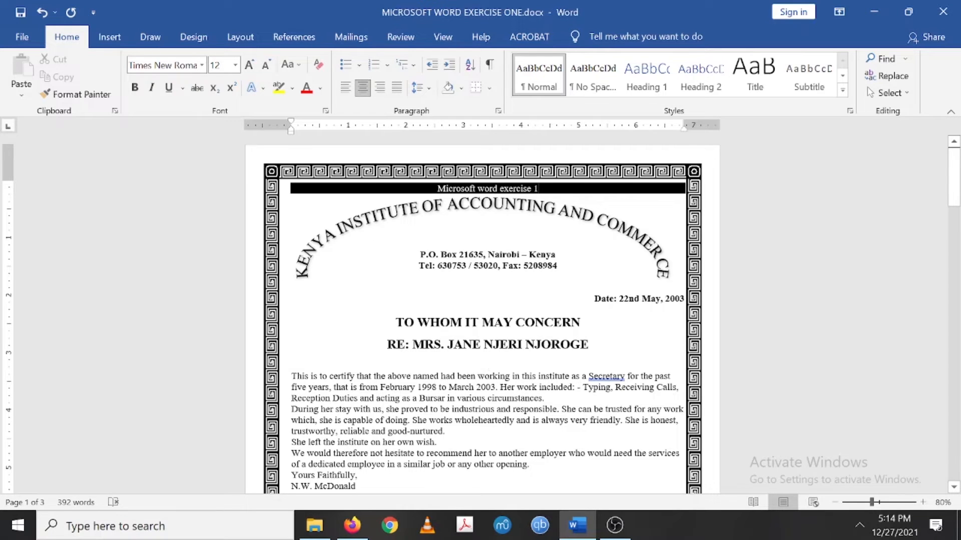
- Change the shaded heading "Microsoft word exercise 1" to UPPERCASE
{"action": "left_click", "coordinate": [272, 187]}
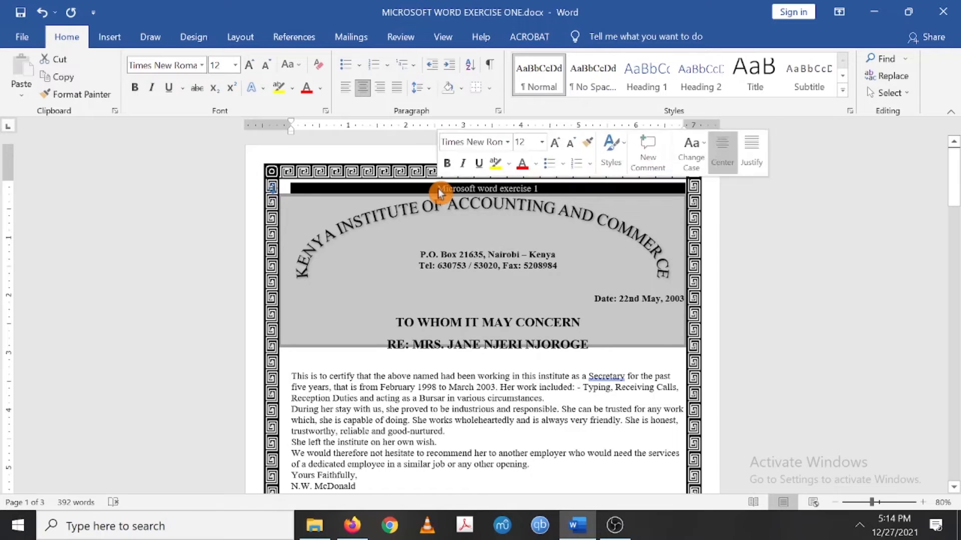
{"action": "left_click", "coordinate": [437, 188]}
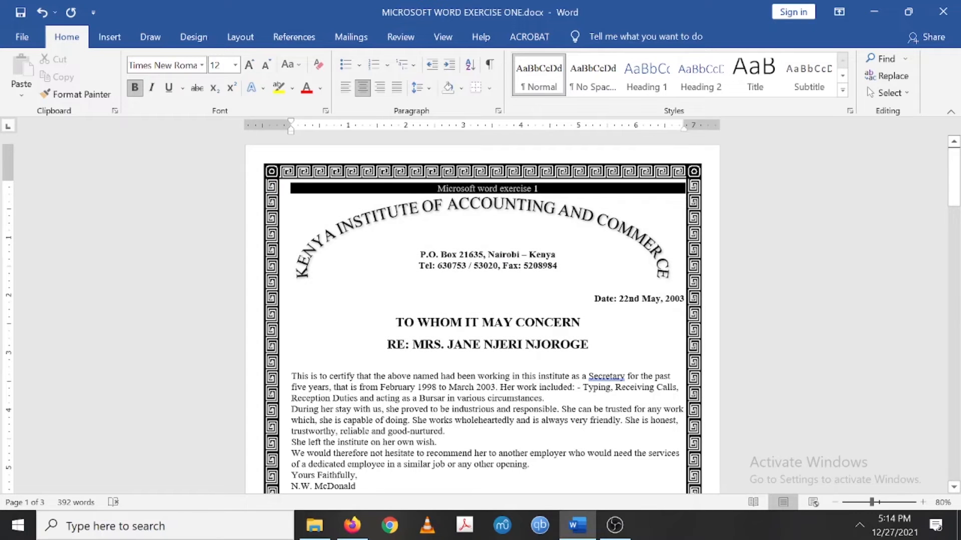
{"action": "left_click_drag", "start_coordinate": [438, 188], "coordinate": [531, 188]}
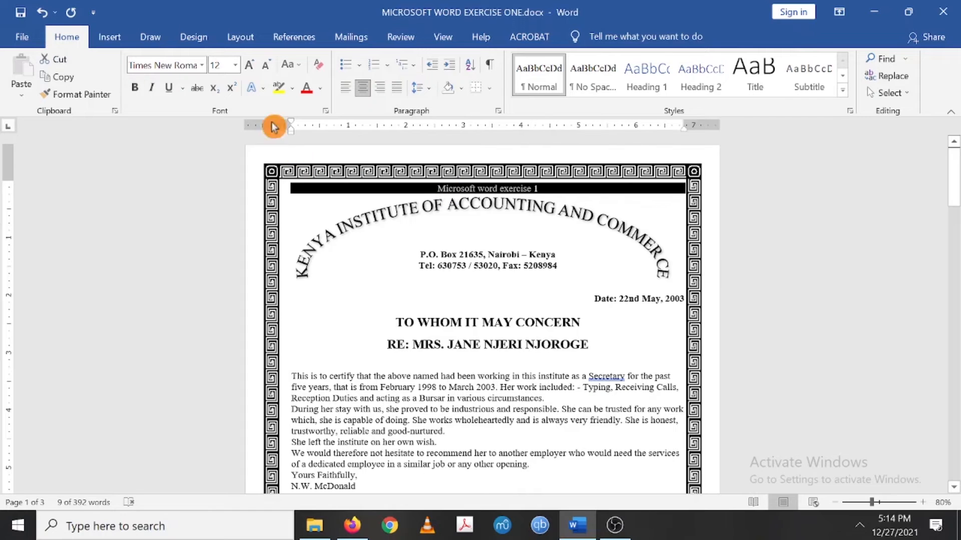
{"action": "left_click", "coordinate": [289, 64]}
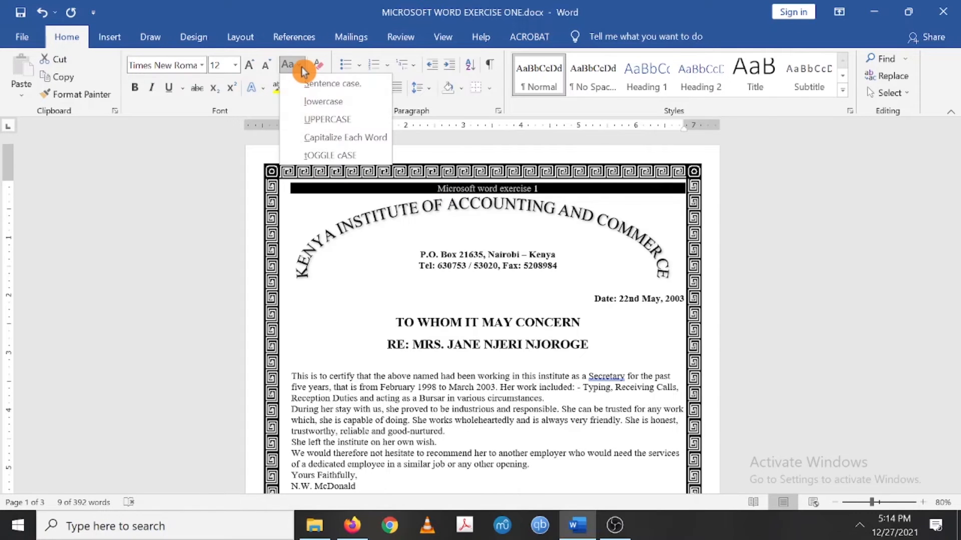
{"action": "left_click", "coordinate": [324, 123]}
{"action": "left_click", "coordinate": [544, 225]}
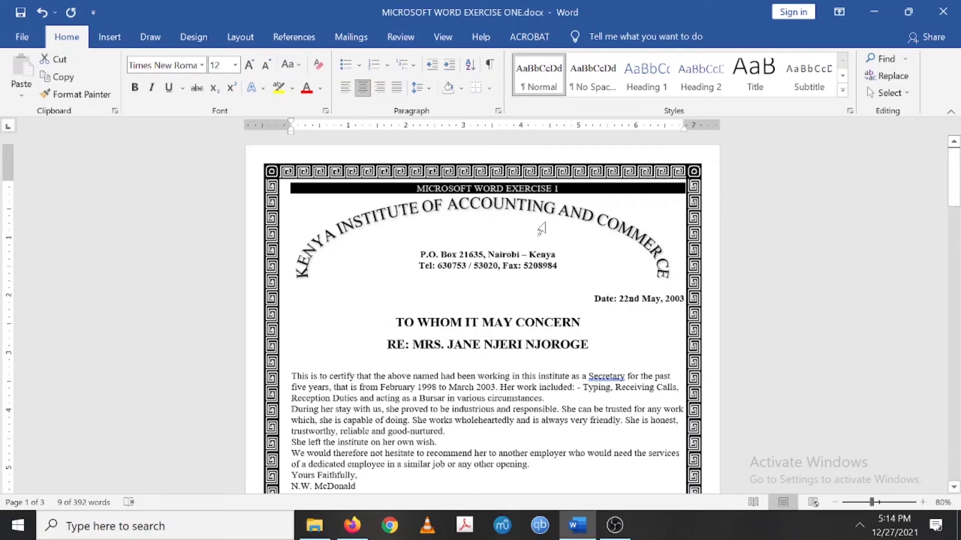
- Review the letter's arched institute name and body paragraphs, and continue through the following pages to check them against the sample
{"action": "left_click", "coordinate": [600, 386]}
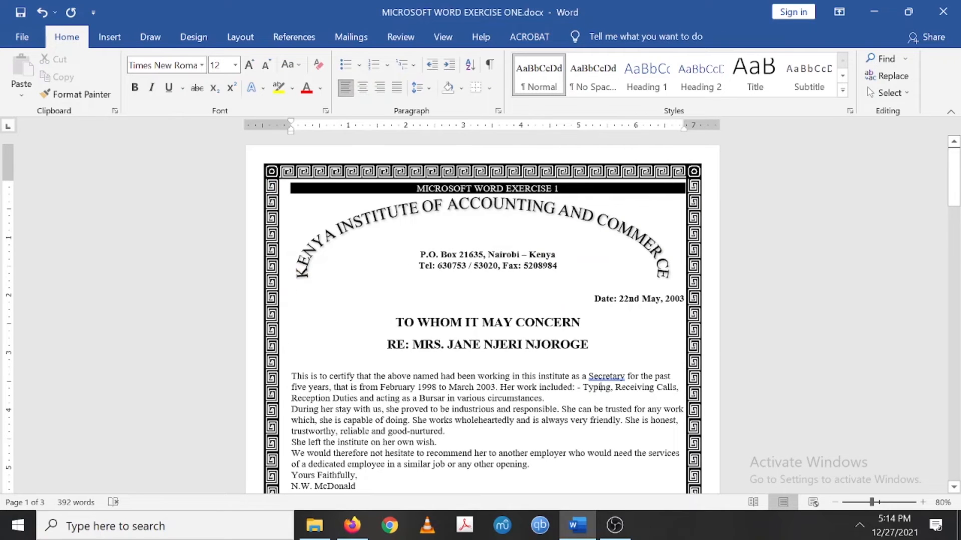
{"action": "left_click", "coordinate": [504, 208]}
{"action": "left_click", "coordinate": [595, 399]}
{"action": "scroll", "coordinate": [495, 270], "scroll_direction": "down", "scroll_amount": 1}
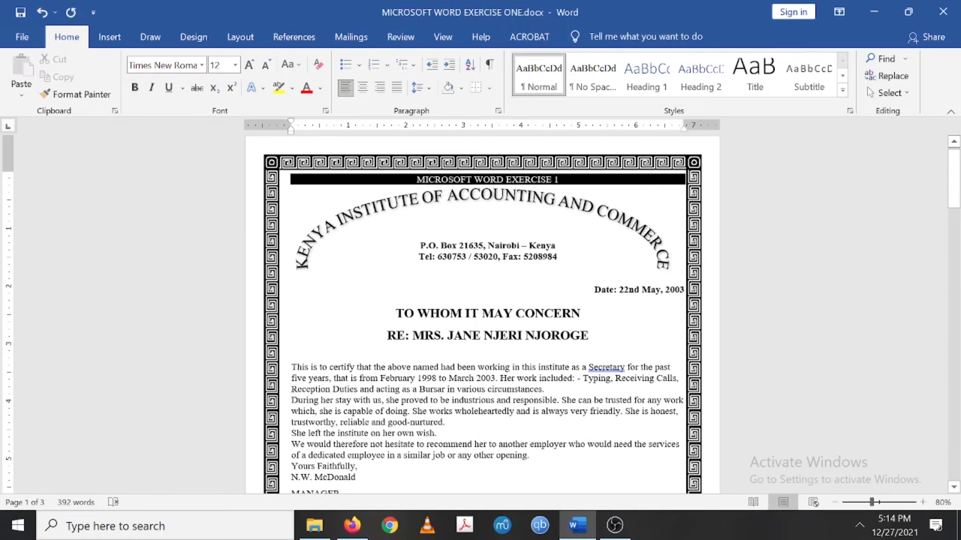
{"action": "left_click", "coordinate": [535, 205]}
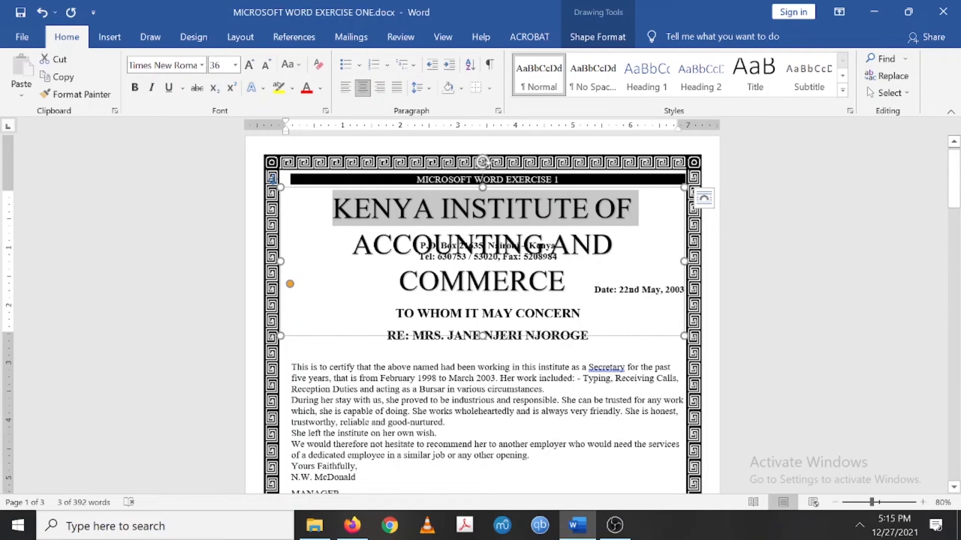
{"action": "left_click", "coordinate": [479, 412]}
{"action": "scroll", "coordinate": [482, 314], "scroll_direction": "down", "scroll_amount": 1}
{"action": "scroll", "coordinate": [482, 314], "scroll_direction": "up", "scroll_amount": 1}
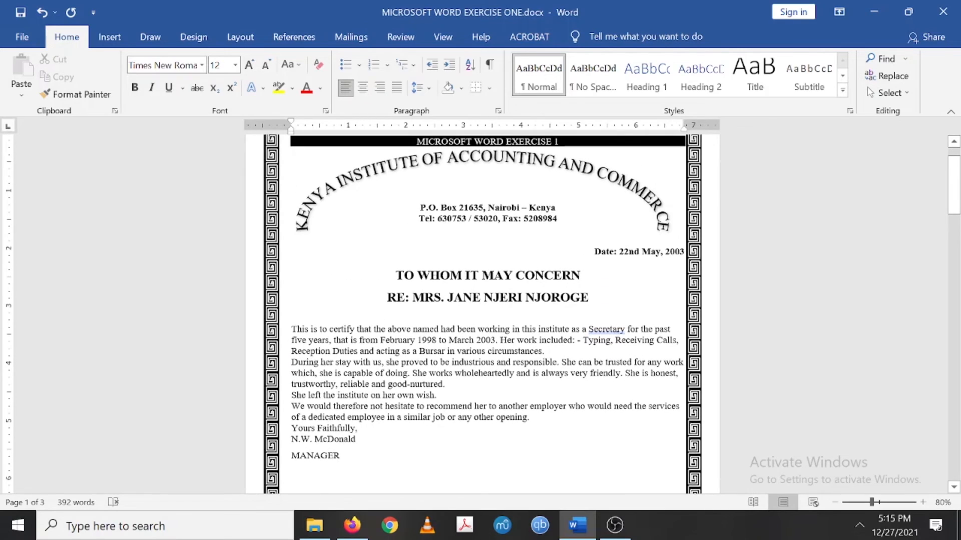
{"action": "scroll", "coordinate": [482, 314], "scroll_direction": "down", "scroll_amount": 20}
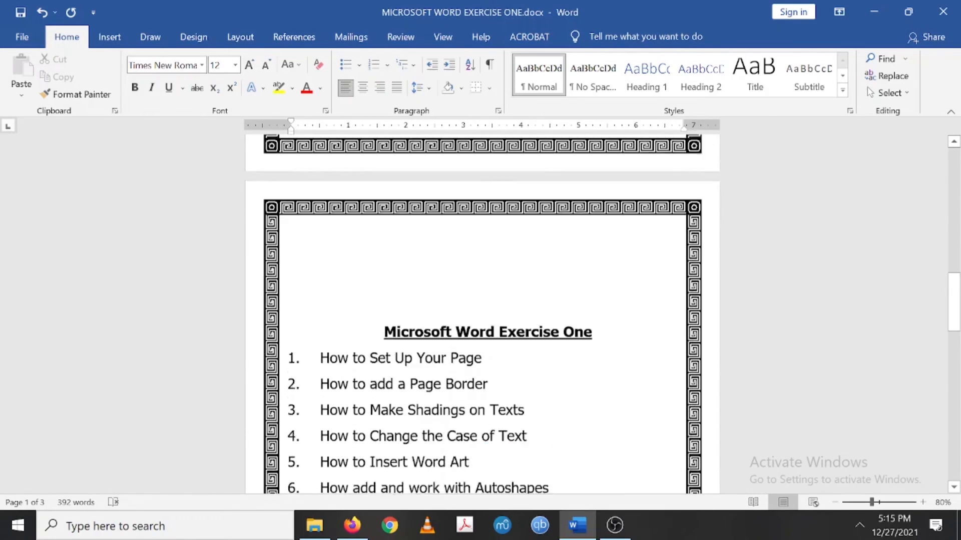
{"action": "scroll", "coordinate": [483, 315], "scroll_direction": "down", "scroll_amount": 8}
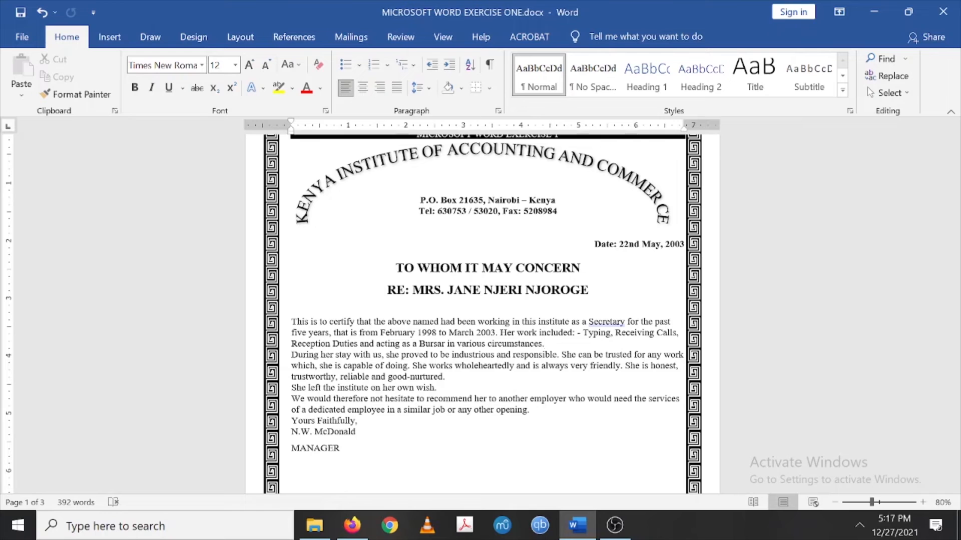
- Try to separate the first and second body paragraphs with two blank lines
{"action": "key", "text": "Return"}
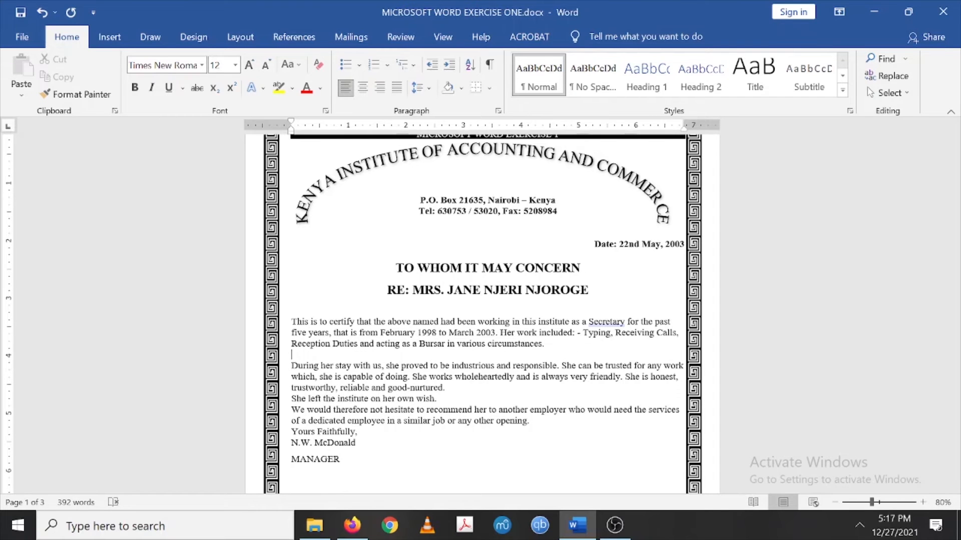
{"action": "key", "text": "Return"}
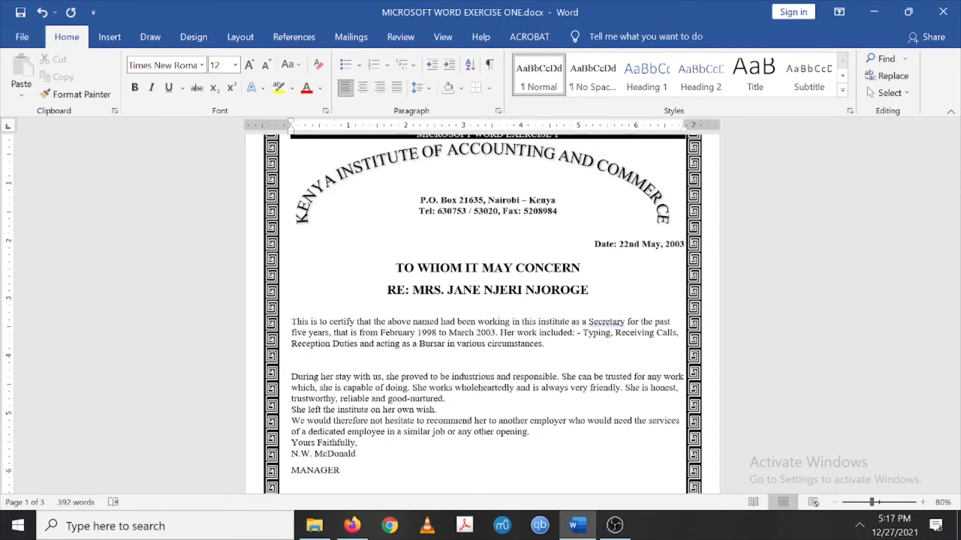
{"action": "key", "text": "BackSpace"}
{"action": "key", "text": "BackSpace"}
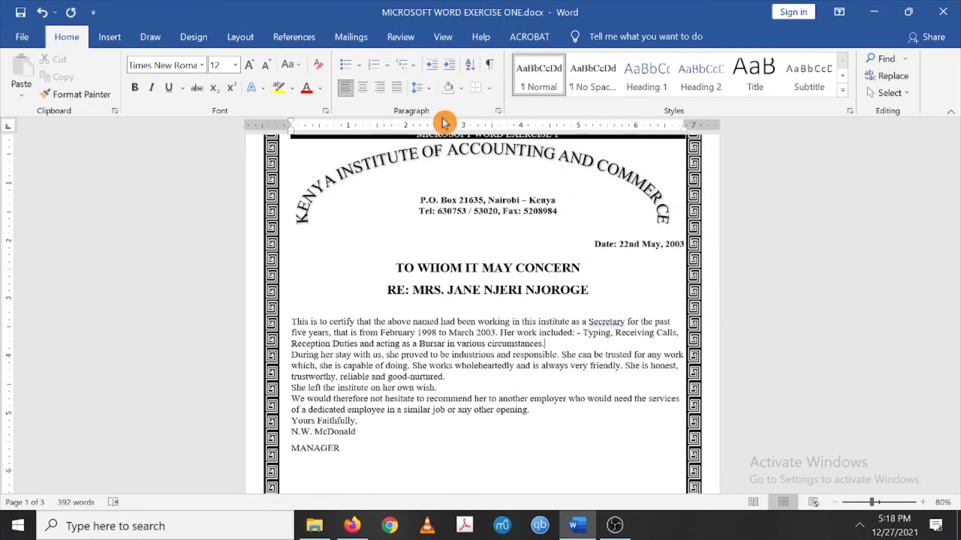
- Set the spacing after the first body paragraph to 12 pt
{"action": "left_click", "coordinate": [499, 111]}
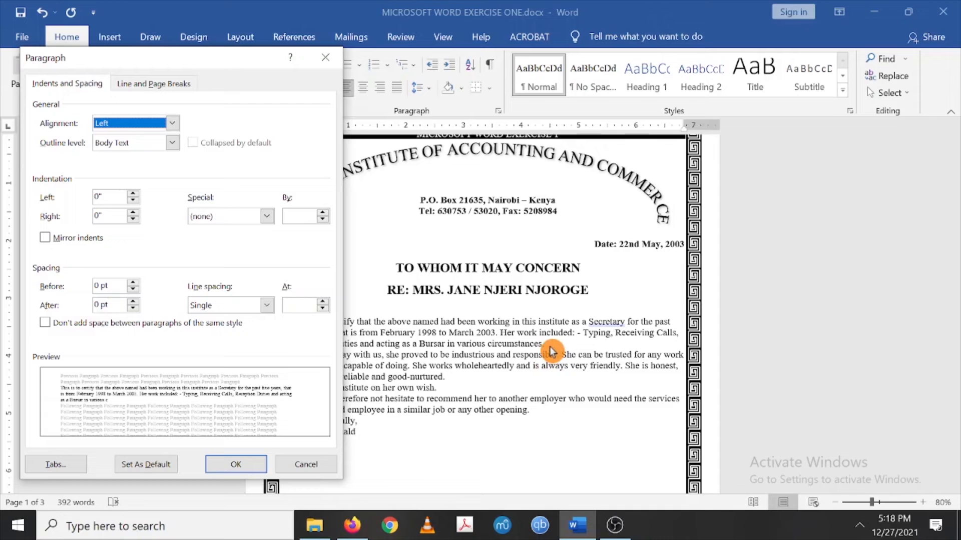
{"action": "left_click", "coordinate": [134, 301]}
{"action": "left_click", "coordinate": [134, 301]}
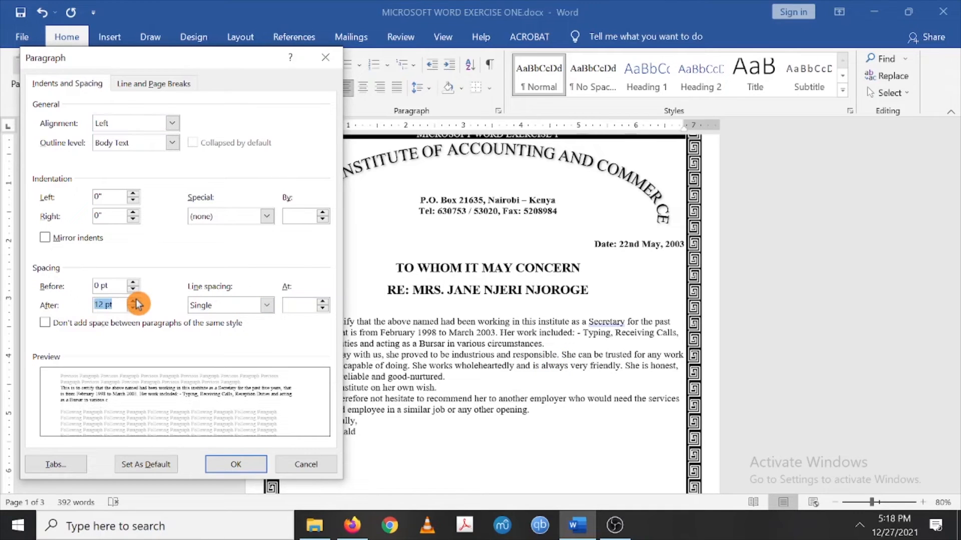
{"action": "left_click", "coordinate": [235, 465]}
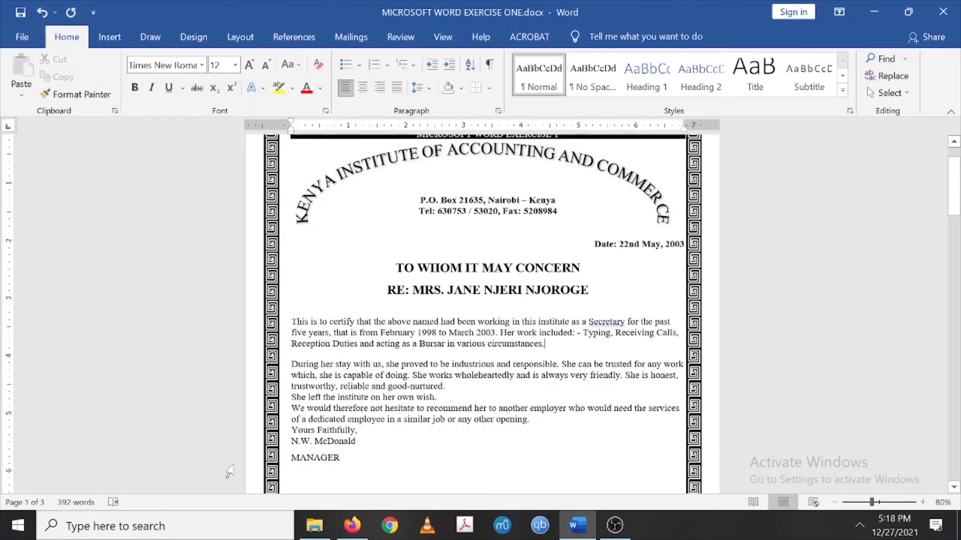
- Increase the spacing after the first body paragraph to 24 pt
{"action": "left_click", "coordinate": [498, 110]}
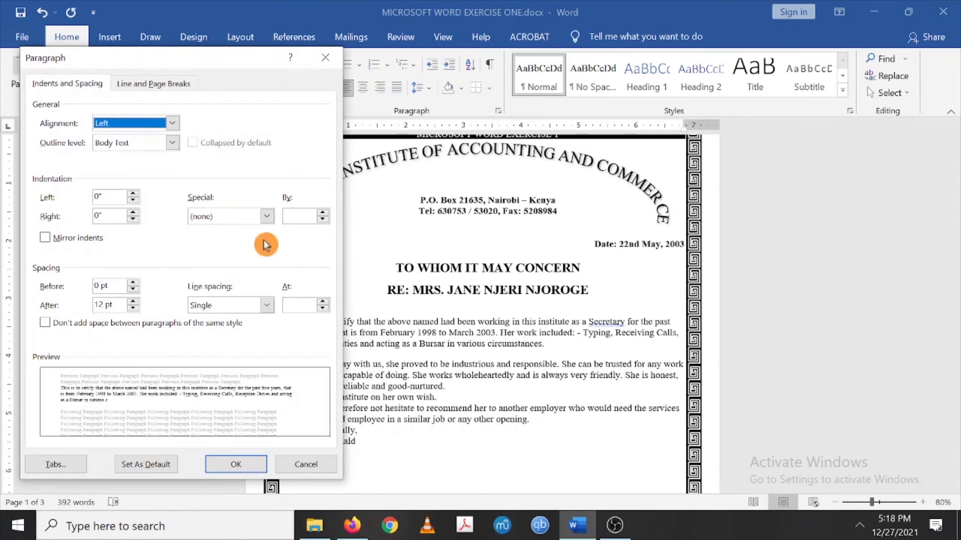
{"action": "left_click", "coordinate": [133, 301]}
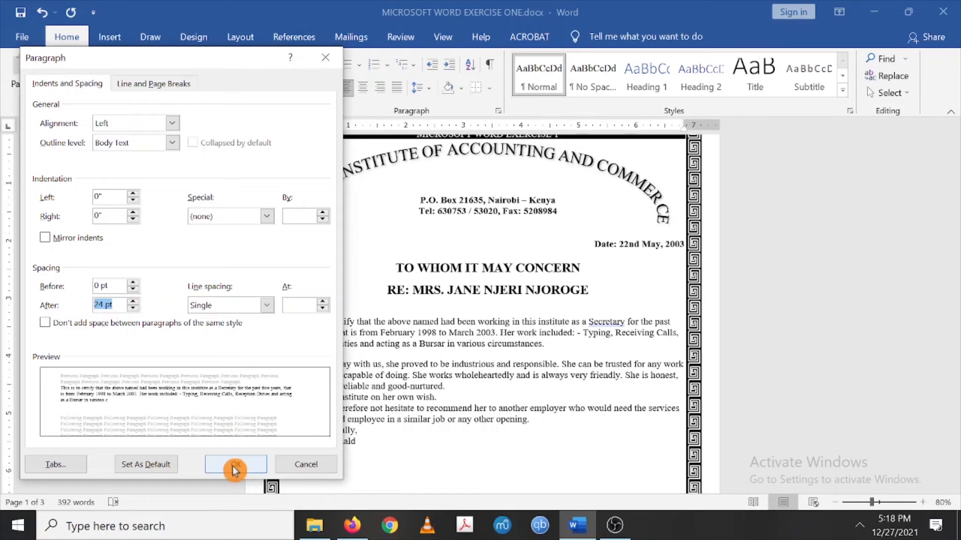
{"action": "left_click", "coordinate": [231, 466]}
- Insert two blank lines after the second body paragraph, before "She left the institute on her own wish."
{"action": "scroll", "coordinate": [488, 310], "scroll_direction": "down", "scroll_amount": 3}
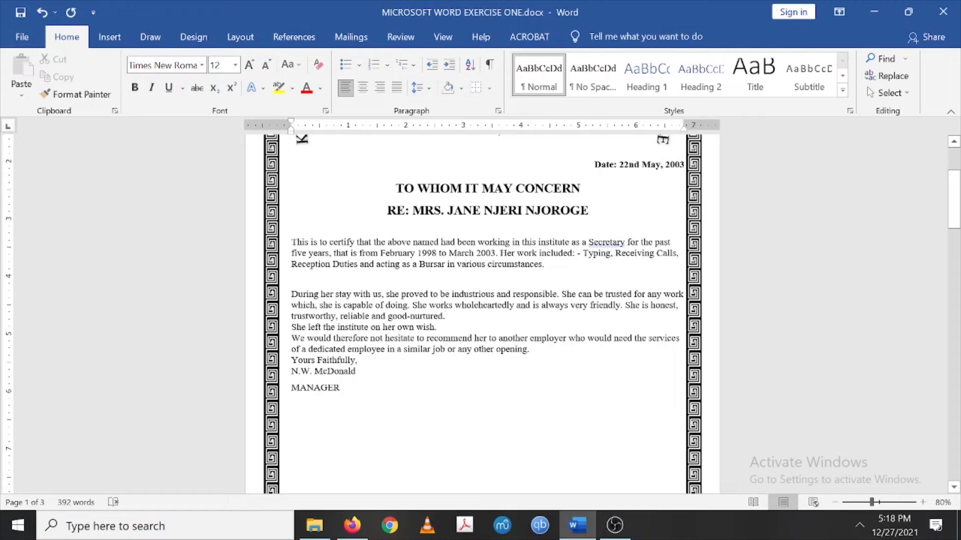
{"action": "key", "text": "Return"}
{"action": "key", "text": "Return"}
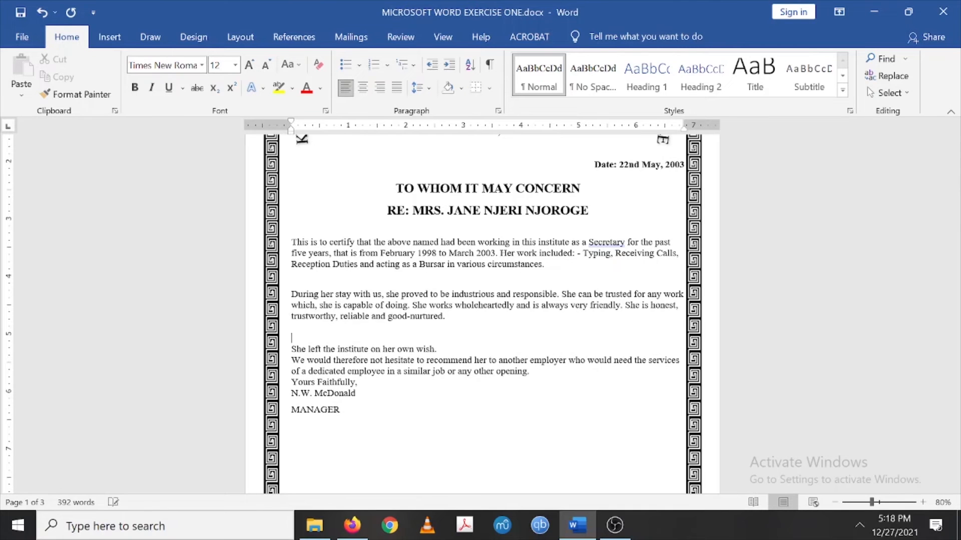
- Check the sample's paragraph layout and join "She left the institute on her own wish." to the end of the letter's second body paragraph
{"action": "left_click", "coordinate": [437, 349]}
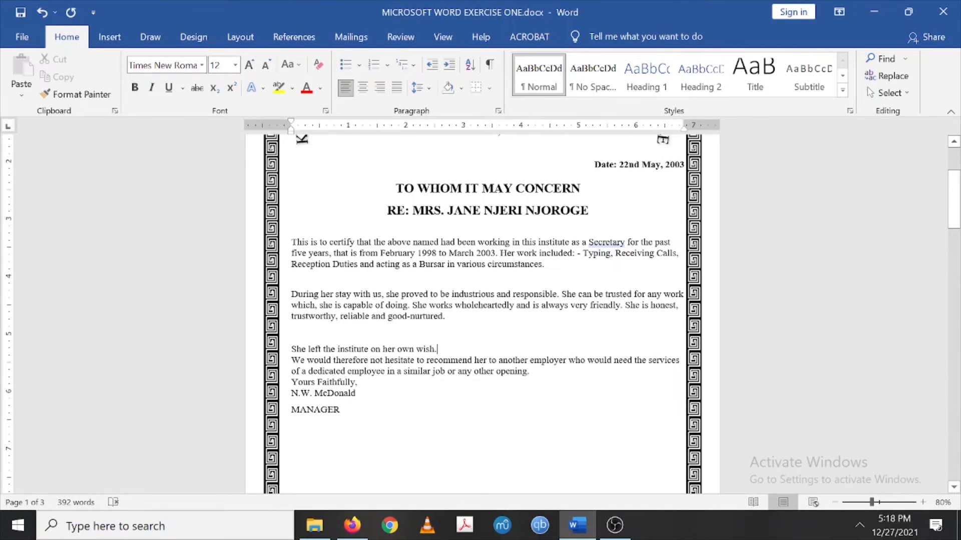
{"action": "scroll", "coordinate": [482, 314], "scroll_direction": "down", "scroll_amount": 15}
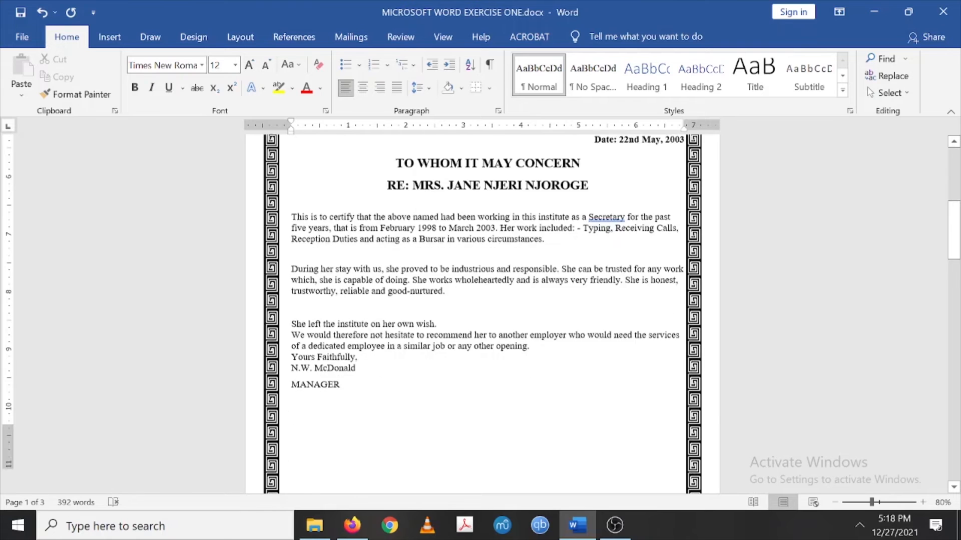
{"action": "scroll", "coordinate": [482, 314], "scroll_direction": "down", "scroll_amount": 10}
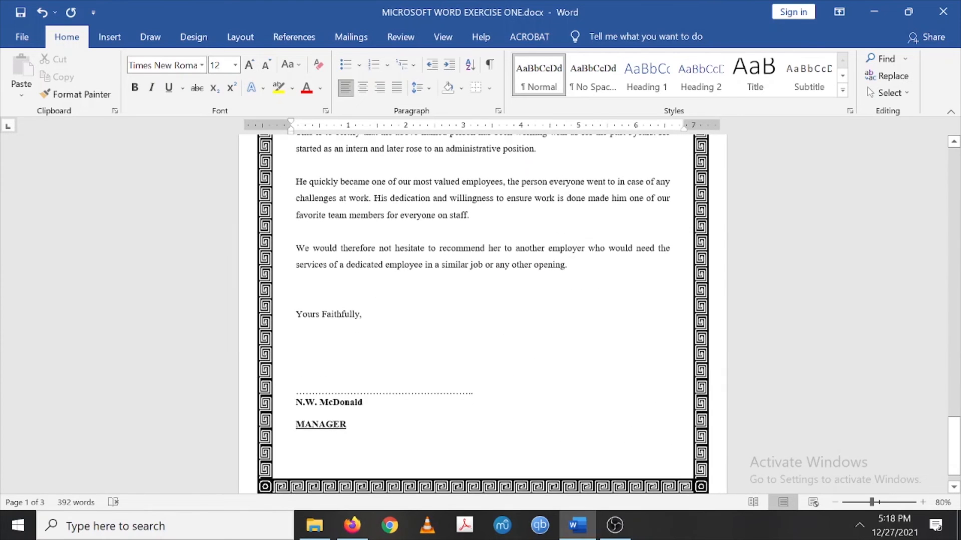
{"action": "scroll", "coordinate": [482, 314], "scroll_direction": "up", "scroll_amount": 15}
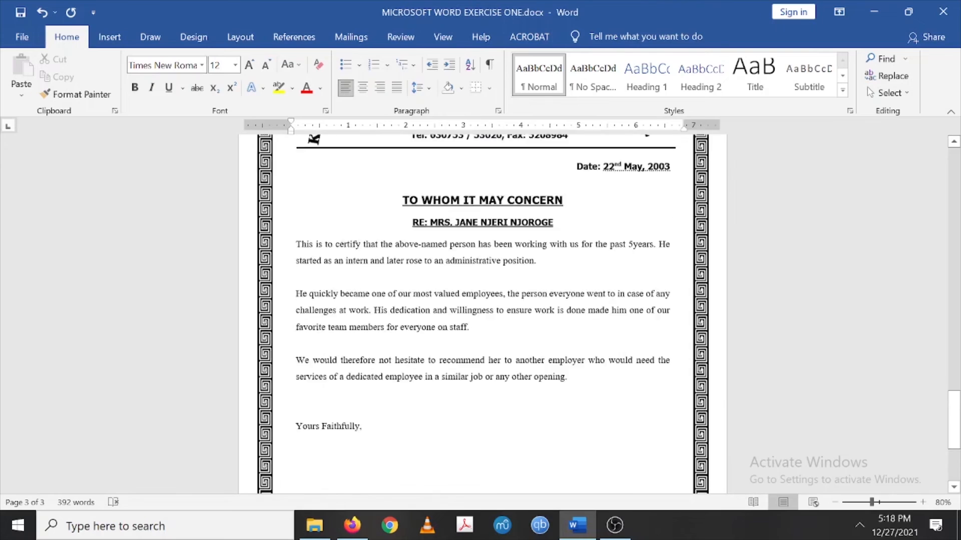
{"action": "scroll", "coordinate": [482, 314], "scroll_direction": "up", "scroll_amount": 10}
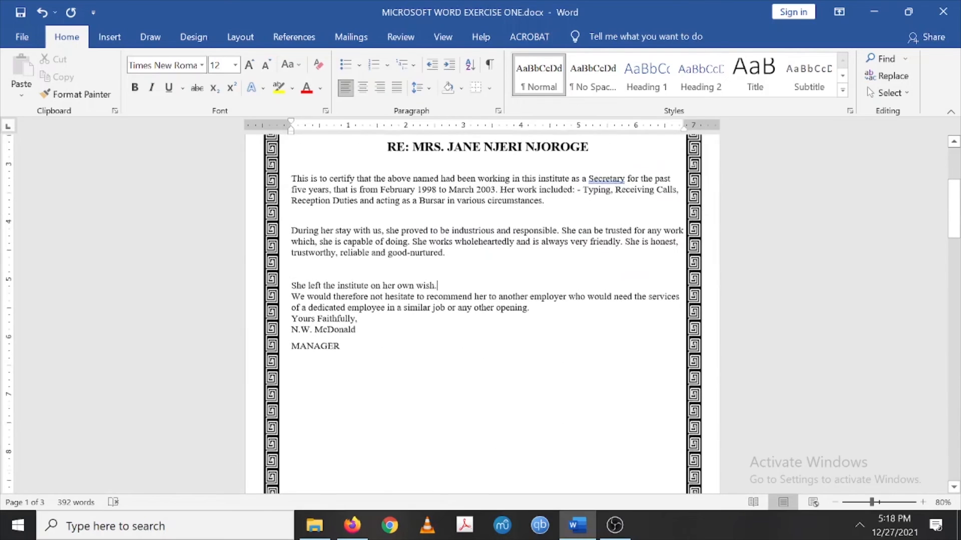
{"action": "scroll", "coordinate": [482, 314], "scroll_direction": "down", "scroll_amount": 2}
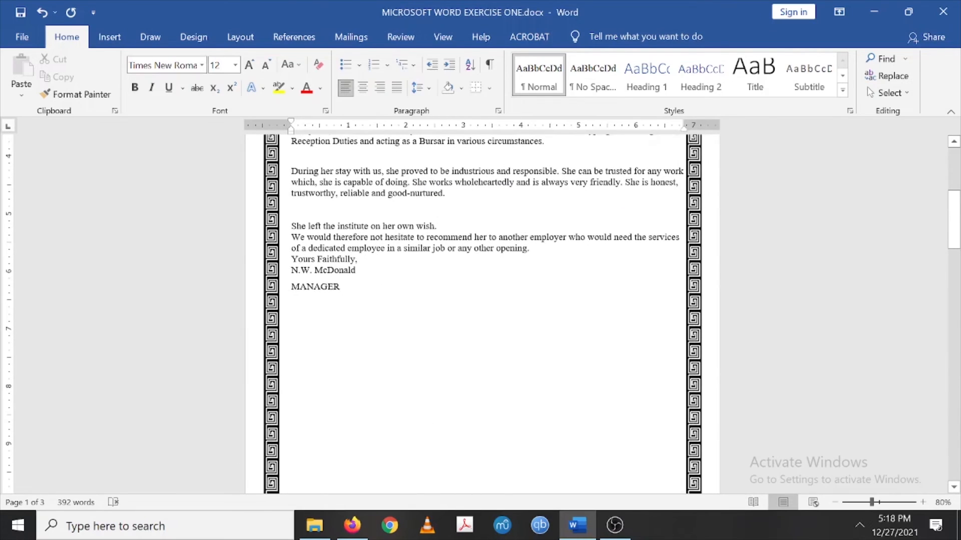
{"action": "scroll", "coordinate": [482, 314], "scroll_direction": "up", "scroll_amount": 2}
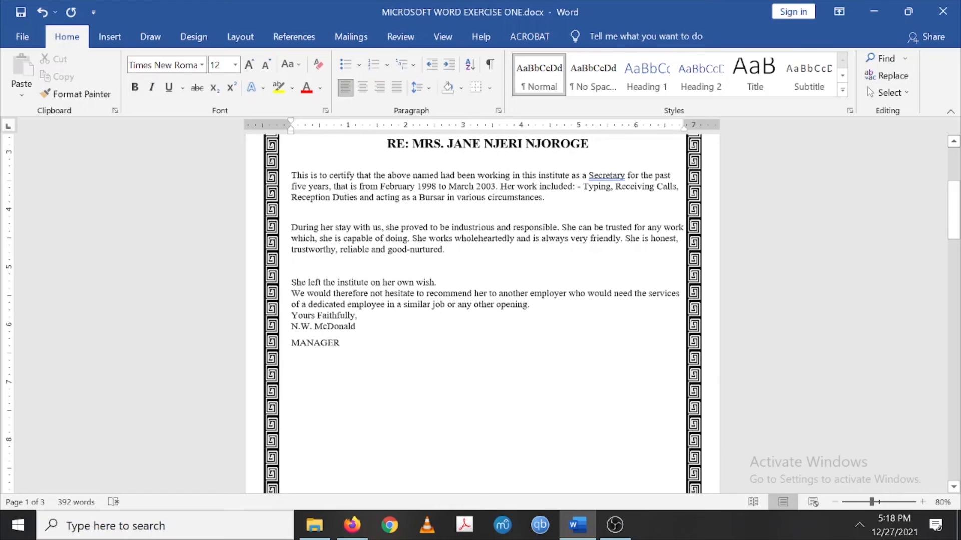
{"action": "key", "text": "BackSpace"}
{"action": "key", "text": "BackSpace"}
{"action": "key", "text": "BackSpace"}
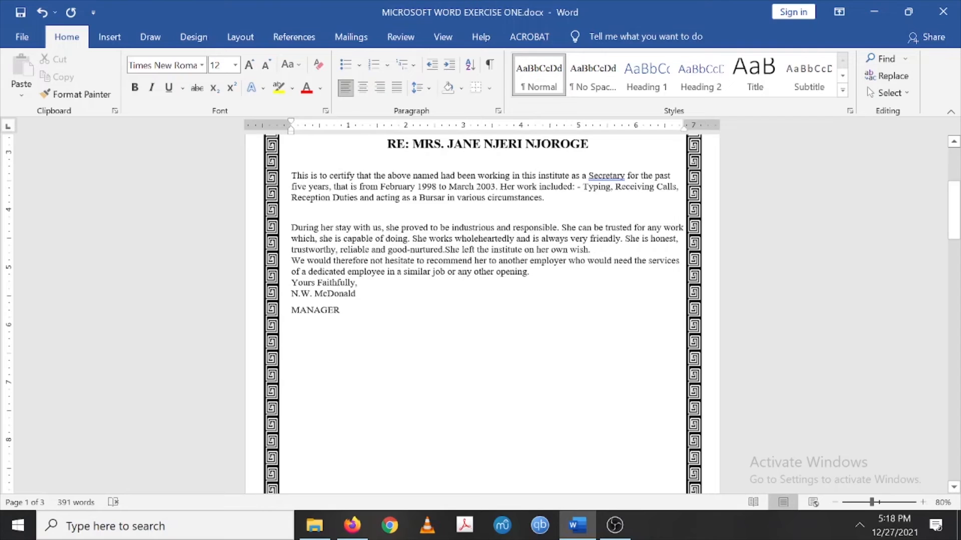
- Insert two blank lines before the "We would therefore not hesitate" paragraph and two more before "Yours Faithfully,"
{"action": "key", "text": "Return"}
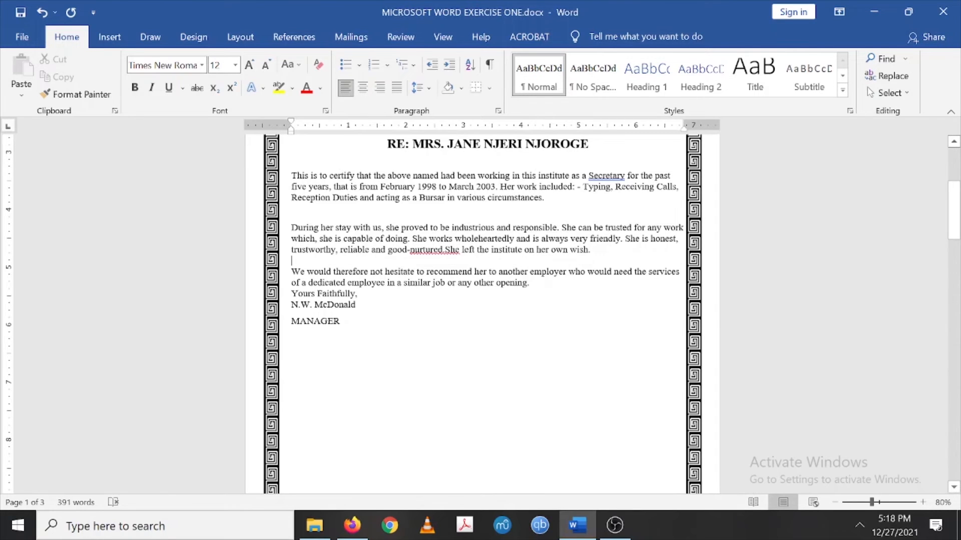
{"action": "key", "text": "Return"}
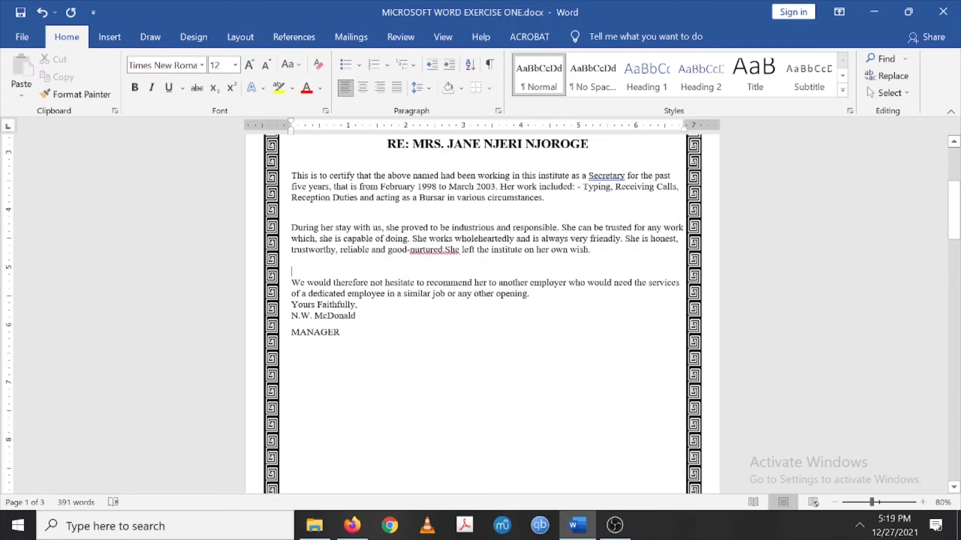
{"action": "left_click", "coordinate": [530, 294]}
{"action": "key", "text": "Return"}
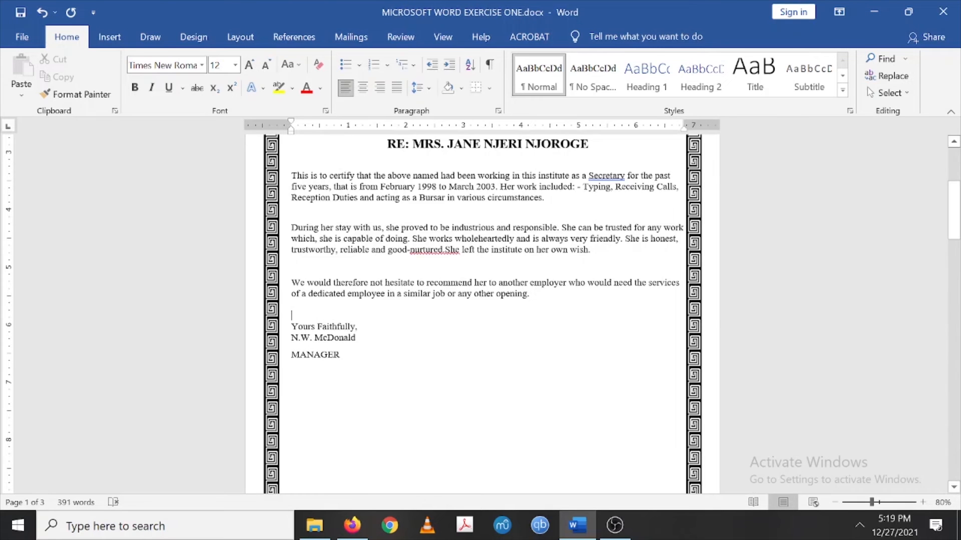
- Examine the spacing of the first two body paragraphs in the sample letter against the letter on page one
{"action": "key", "text": "ctrl+Home"}
{"action": "scroll", "coordinate": [454, 387], "scroll_direction": "down", "scroll_amount": 15}
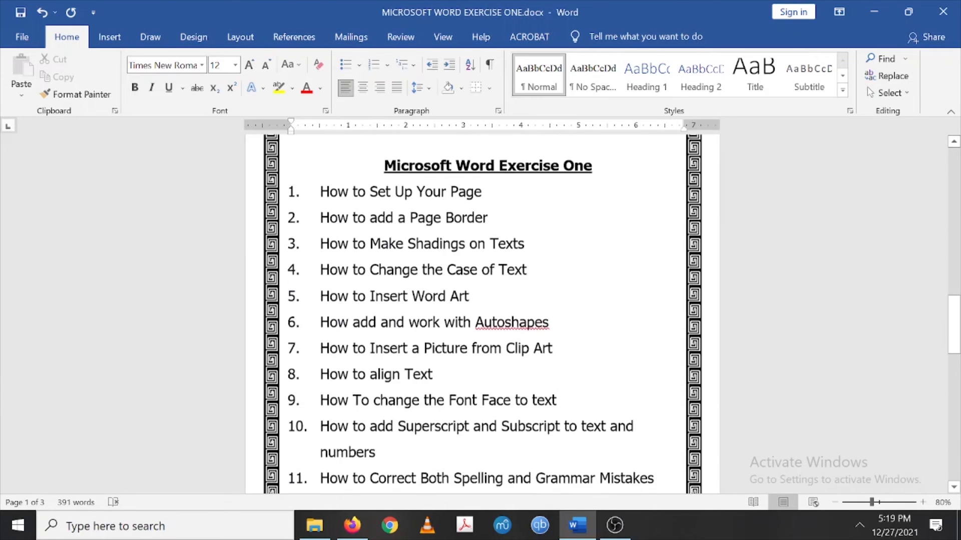
{"action": "scroll", "coordinate": [454, 386], "scroll_direction": "down", "scroll_amount": 5}
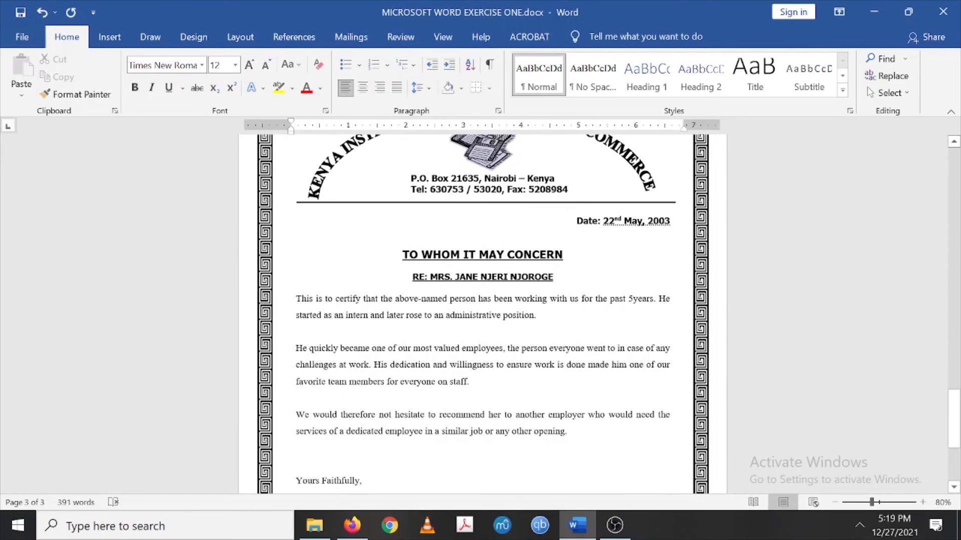
{"action": "left_click_drag", "start_coordinate": [296, 349], "coordinate": [473, 383]}
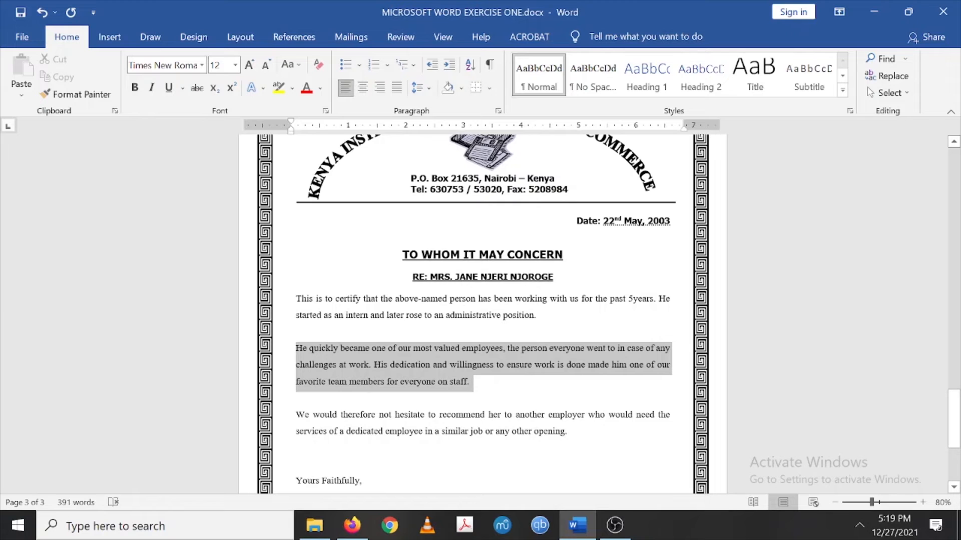
{"action": "left_click_drag", "start_coordinate": [296, 299], "coordinate": [535, 317]}
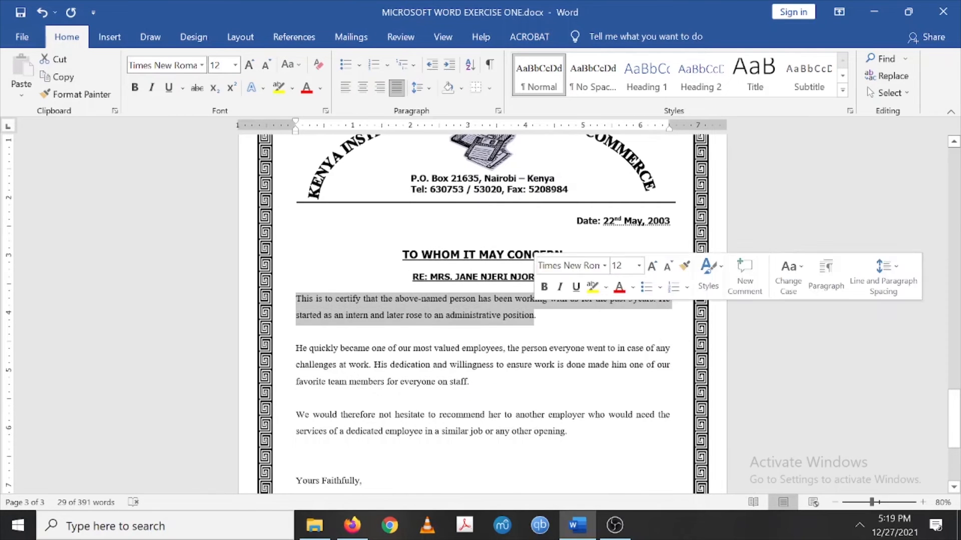
{"action": "scroll", "coordinate": [530, 317], "scroll_direction": "up", "scroll_amount": 20}
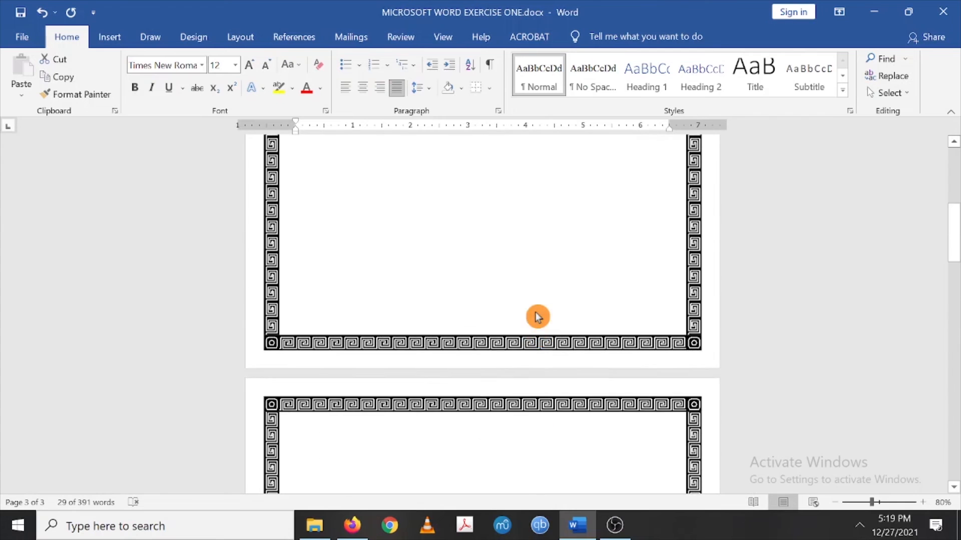
{"action": "scroll", "coordinate": [538, 317], "scroll_direction": "up", "scroll_amount": 10}
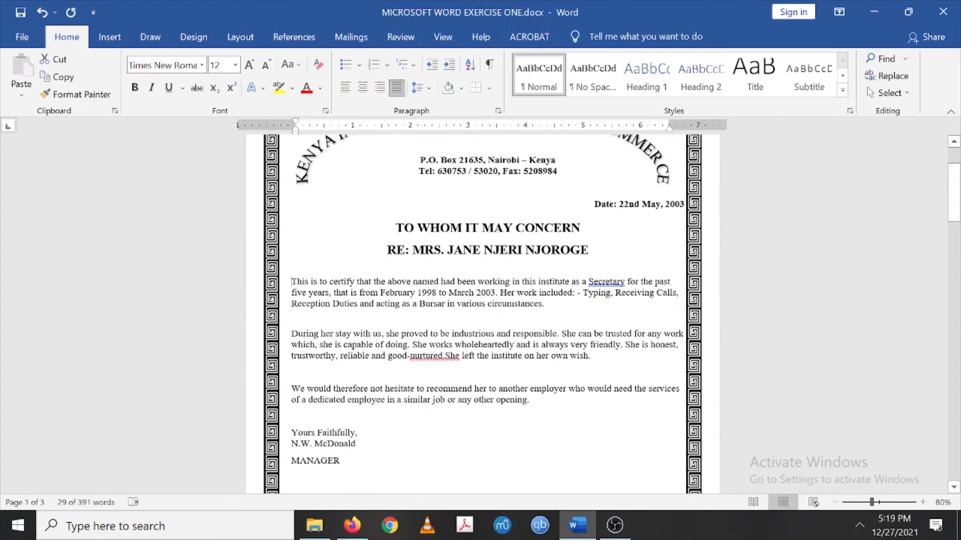
- Set the line spacing of the letter's three body paragraphs to 1.5 lines
{"action": "left_click_drag", "start_coordinate": [292, 282], "coordinate": [380, 294]}
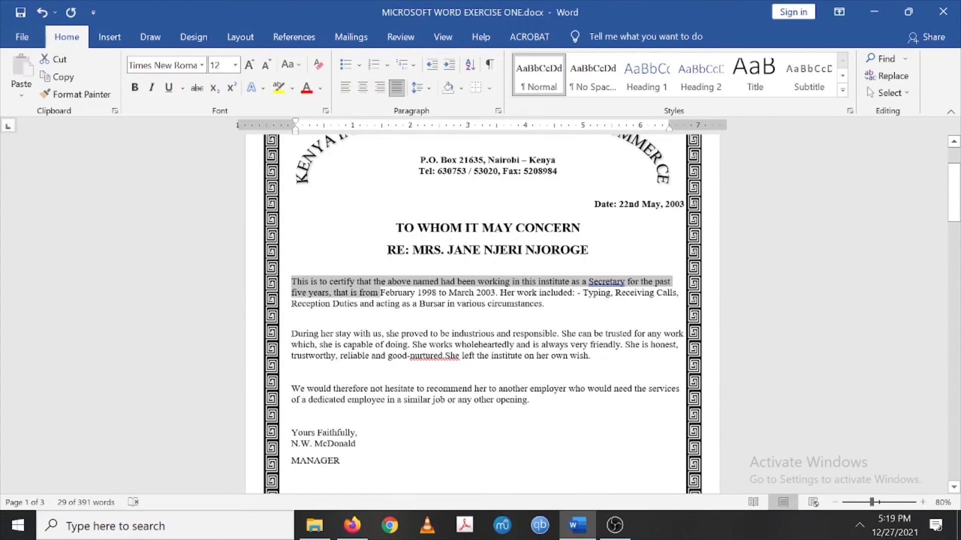
{"action": "left_click", "coordinate": [370, 293]}
{"action": "left_click_drag", "start_coordinate": [292, 281], "coordinate": [549, 416]}
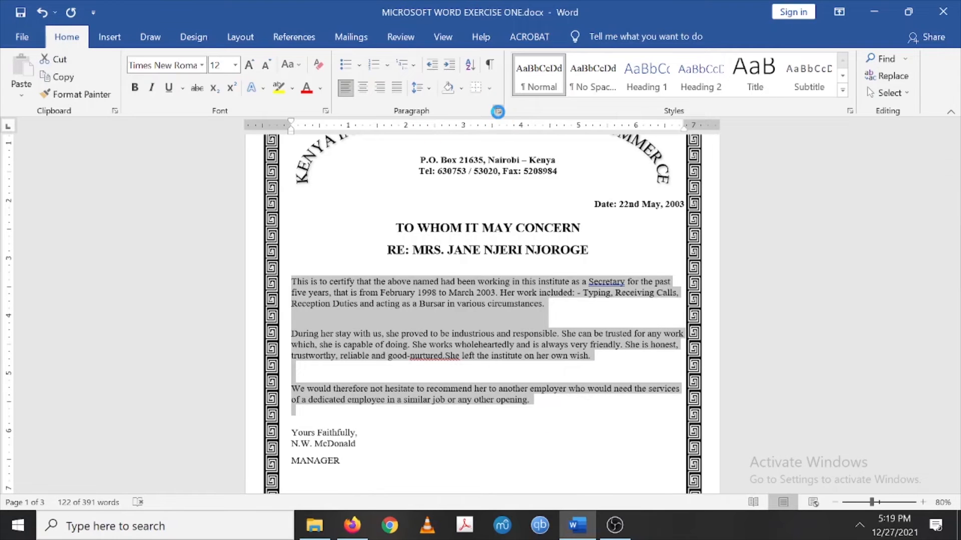
{"action": "left_click", "coordinate": [498, 112]}
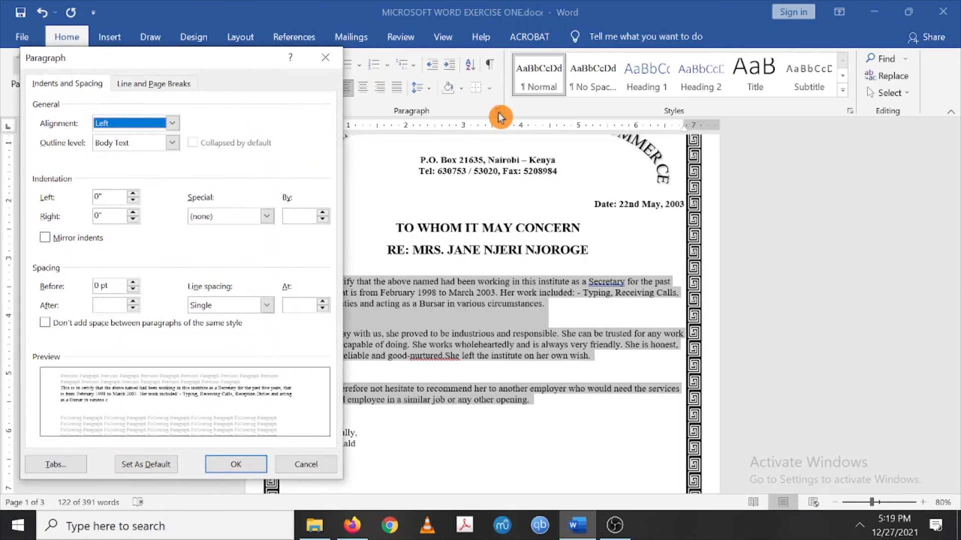
{"action": "left_click", "coordinate": [202, 307]}
{"action": "left_click", "coordinate": [202, 324]}
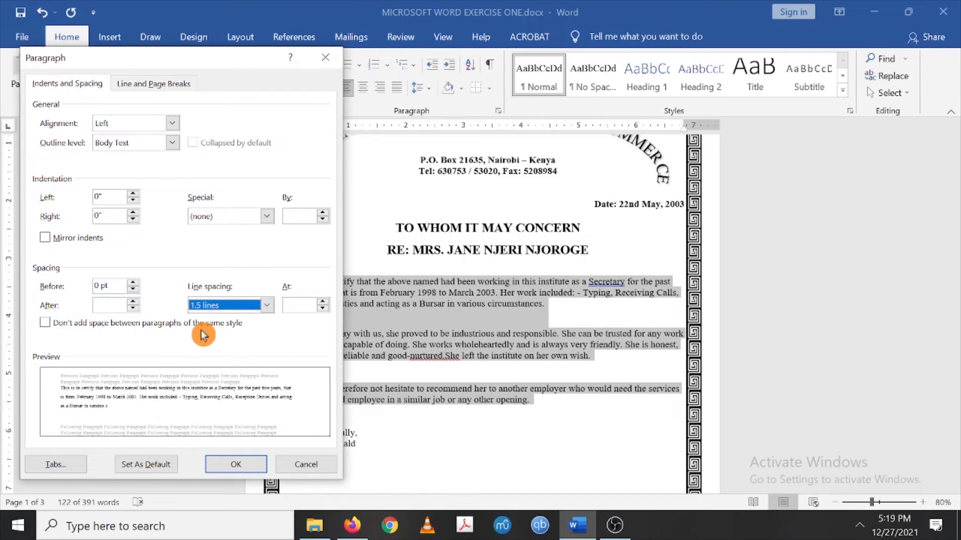
{"action": "left_click", "coordinate": [257, 463]}
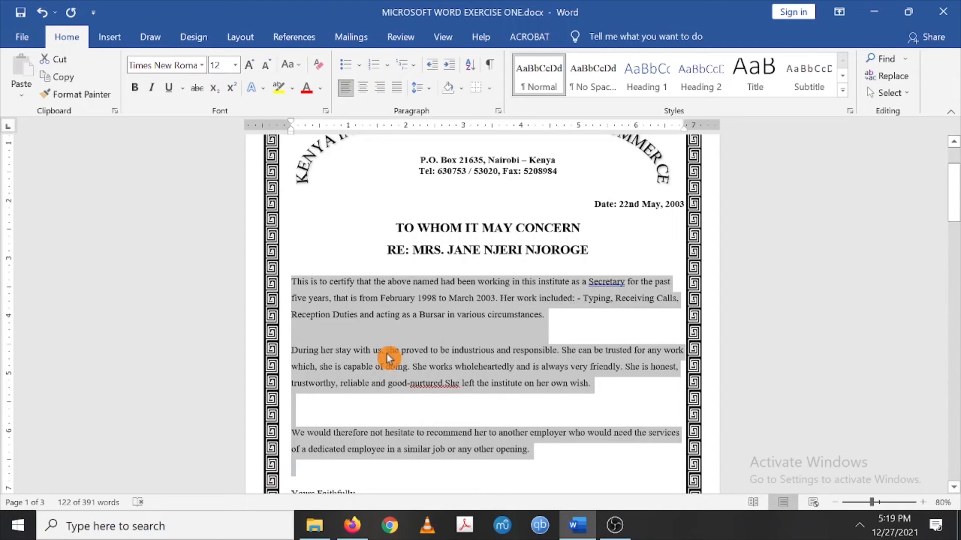
{"action": "left_click", "coordinate": [499, 111]}
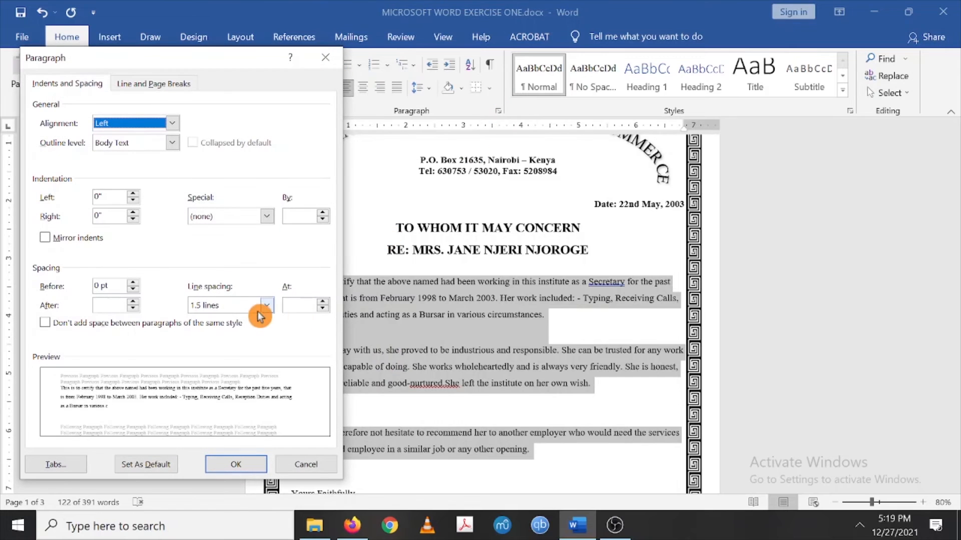
{"action": "left_click", "coordinate": [237, 458]}
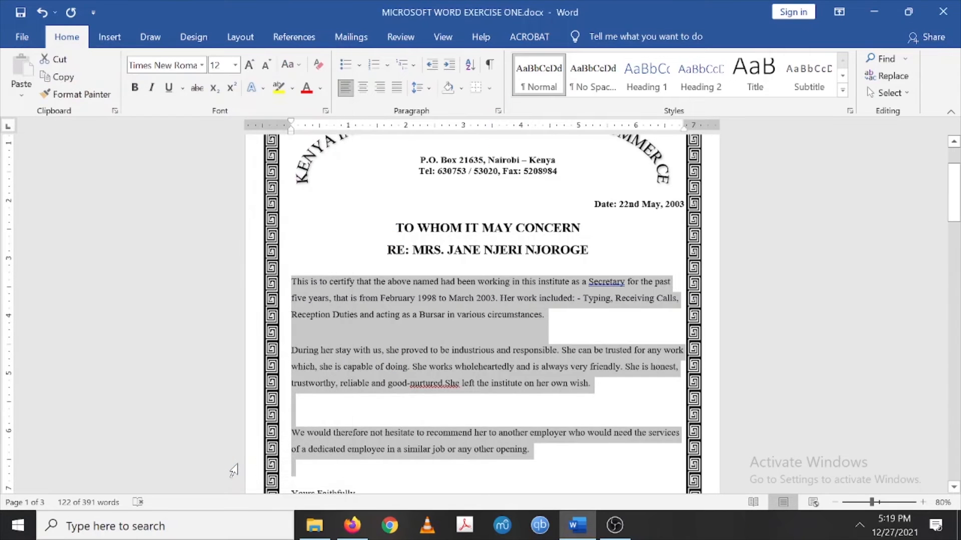
- Correct the flagged "Secretary" to "secretary" in the first body paragraph and check the flagged "She" in the second
{"action": "scroll", "coordinate": [424, 403], "scroll_direction": "down", "scroll_amount": 5}
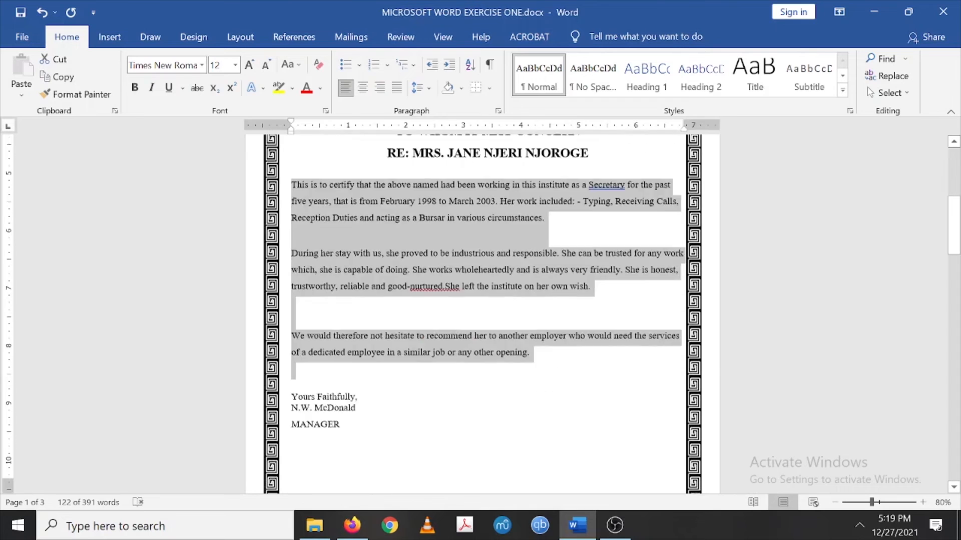
{"action": "scroll", "coordinate": [427, 403], "scroll_direction": "up", "scroll_amount": 7}
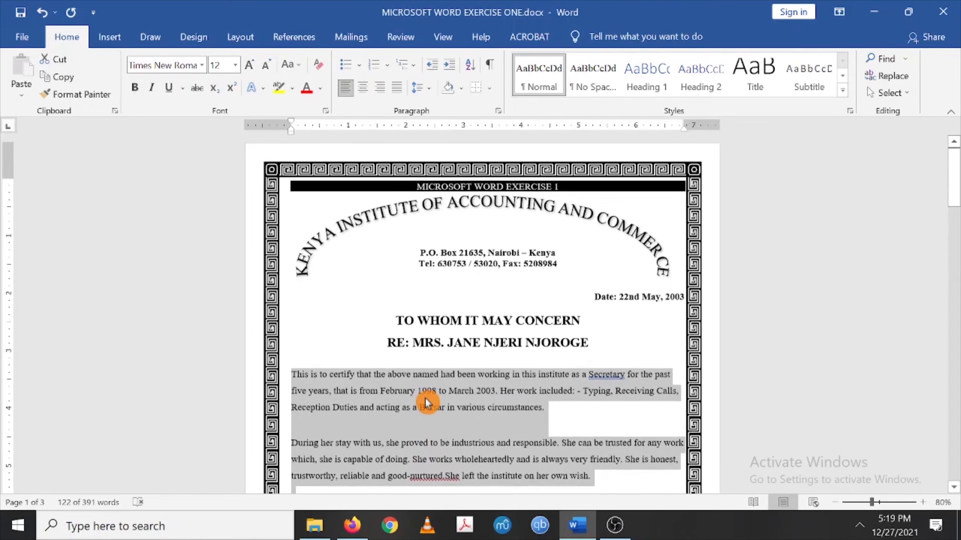
{"action": "scroll", "coordinate": [426, 403], "scroll_direction": "down", "scroll_amount": 4}
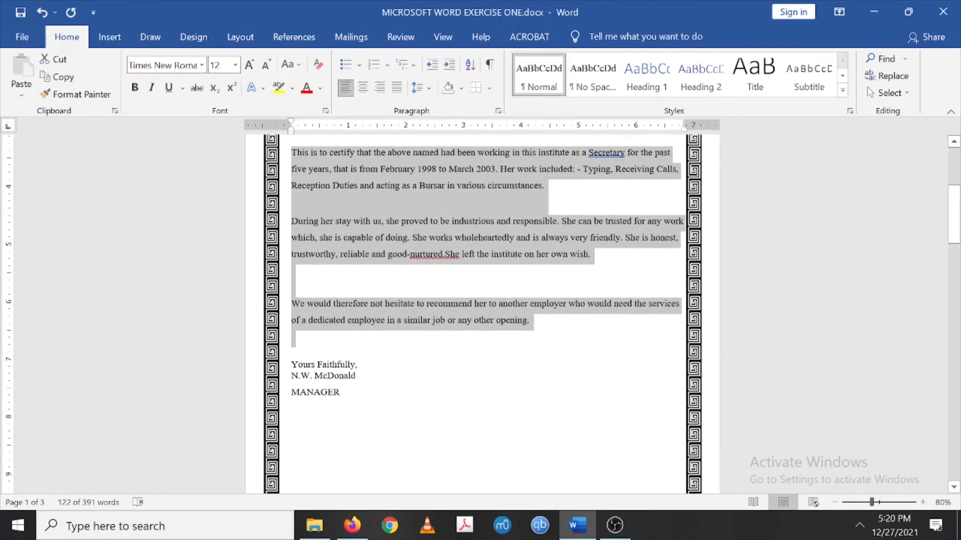
{"action": "scroll", "coordinate": [427, 403], "scroll_direction": "up", "scroll_amount": 2}
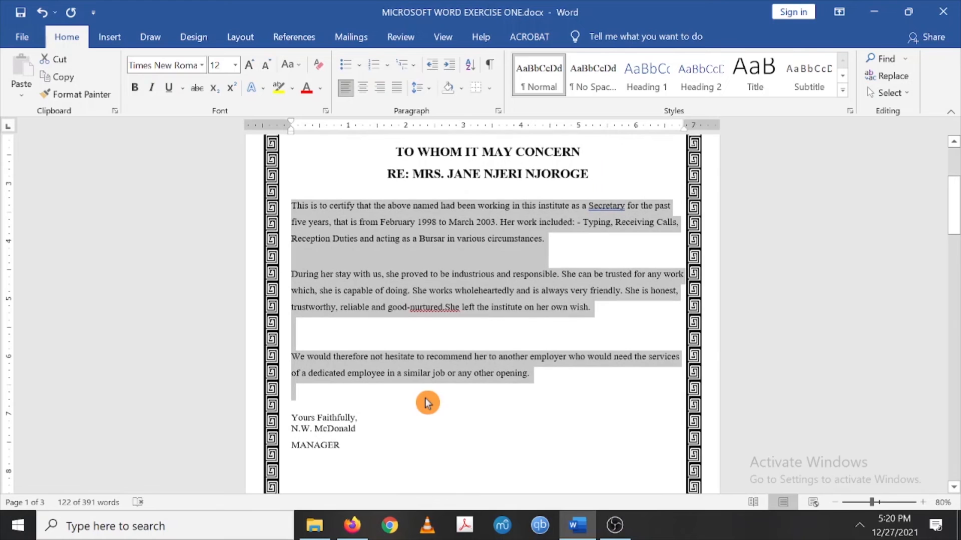
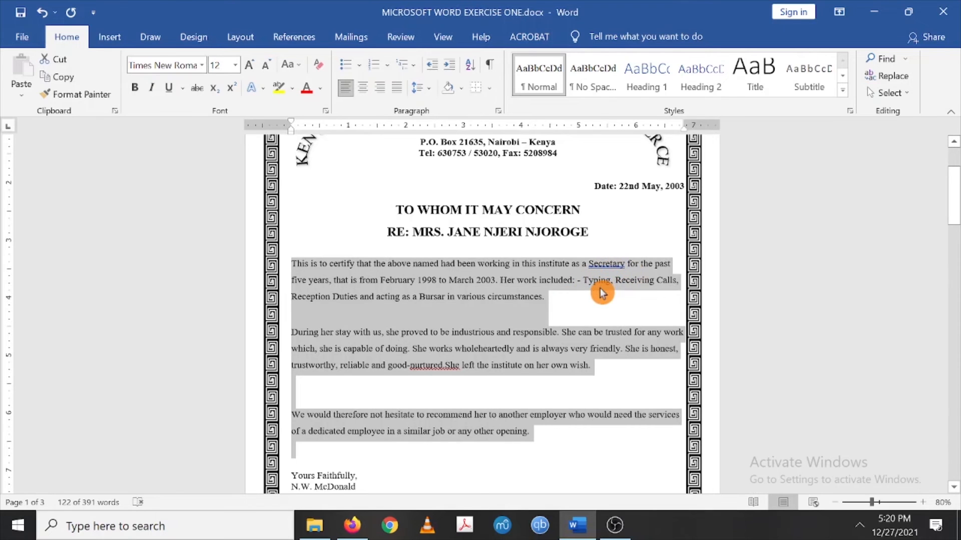
{"action": "left_click", "coordinate": [605, 263]}
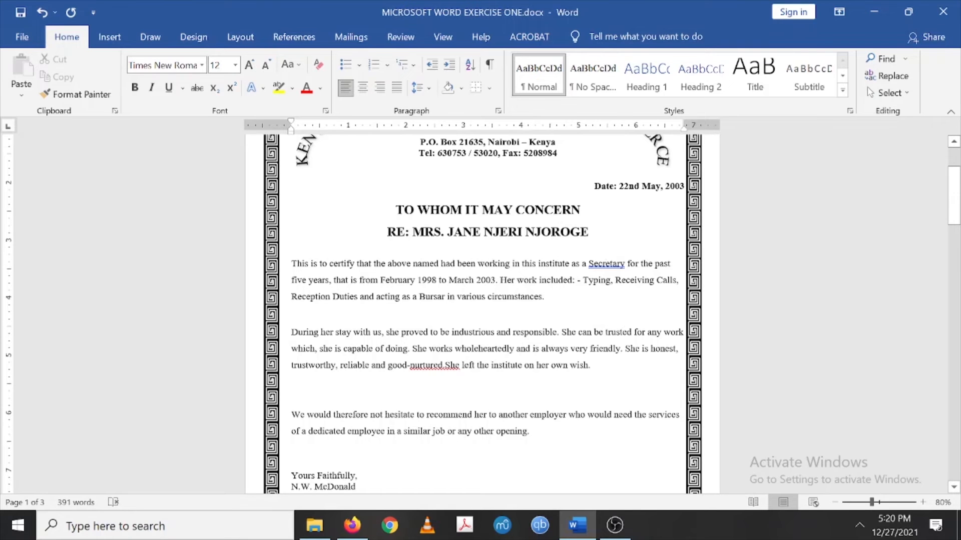
{"action": "right_click", "coordinate": [607, 265]}
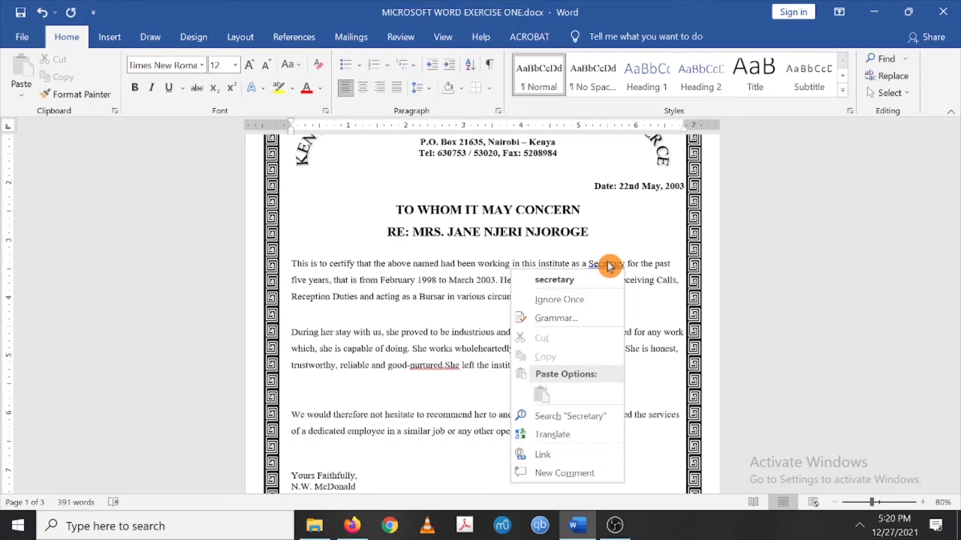
{"action": "left_click", "coordinate": [585, 280]}
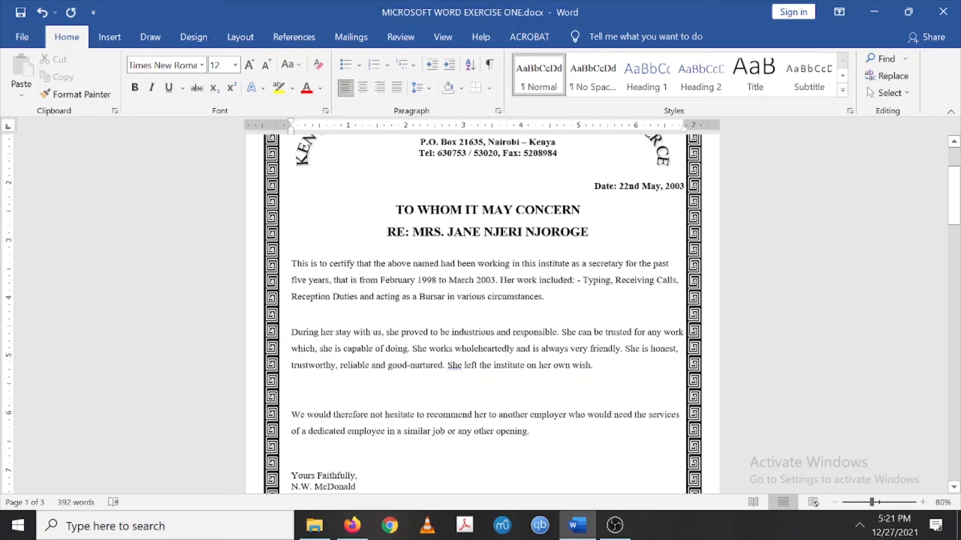
{"action": "right_click", "coordinate": [453, 369]}
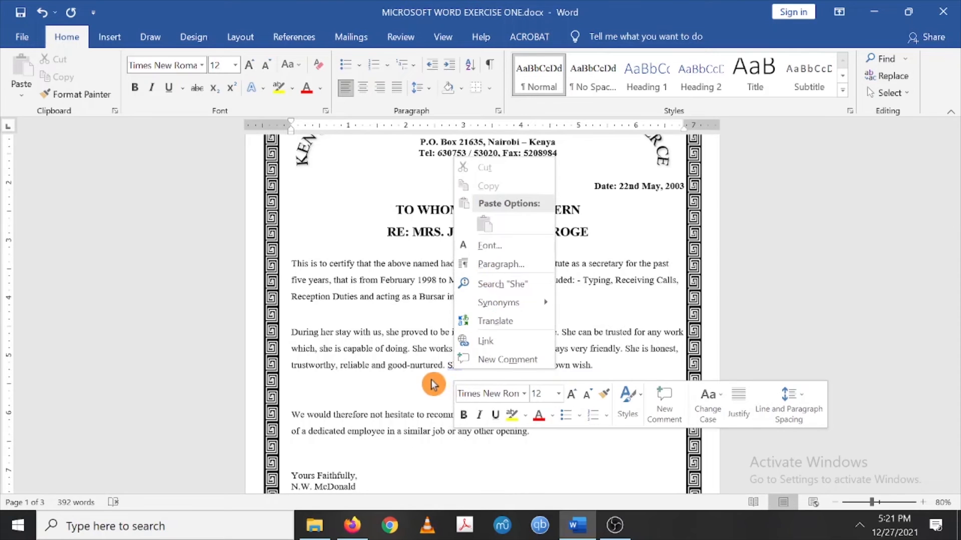
{"action": "left_click", "coordinate": [433, 384]}
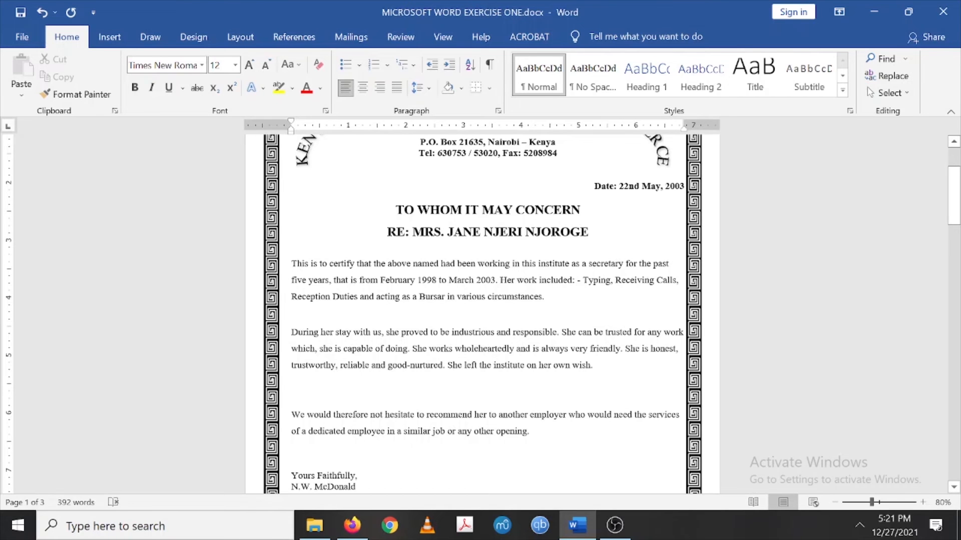
- Join the second body paragraph's last two sentences so they read "good-nurtured and she left the institute on her own wish."
{"action": "scroll", "coordinate": [483, 300], "scroll_direction": "down", "scroll_amount": 3}
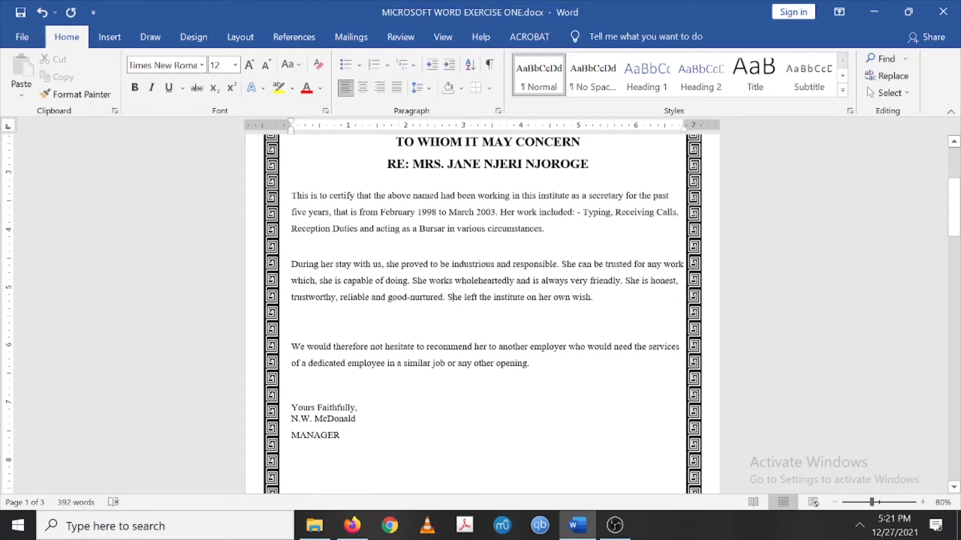
{"action": "key", "text": "BackSpace"}
{"action": "key", "text": "BackSpace"}
{"action": "key", "text": "BackSpace"}
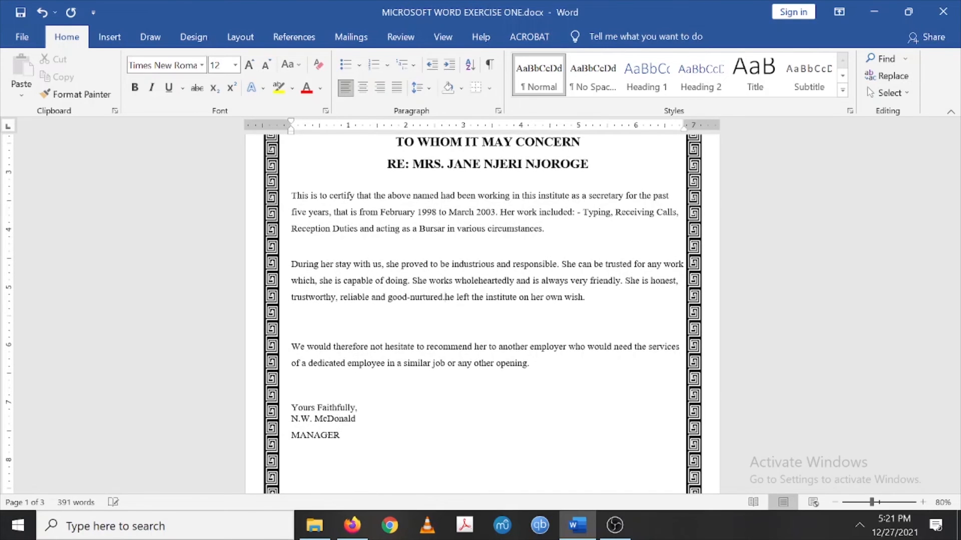
{"action": "type", "text": "and s"}
{"action": "left_click", "coordinate": [292, 313]}
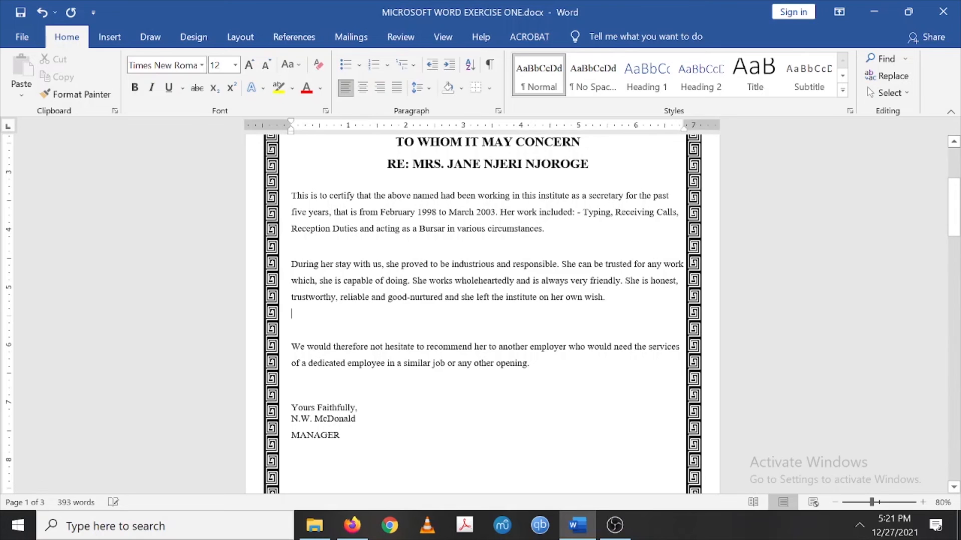
- Insert a blank line between the date and the "TO WHOM IT MAY CONCERN" heading
{"action": "scroll", "coordinate": [482, 314], "scroll_direction": "down", "scroll_amount": 3}
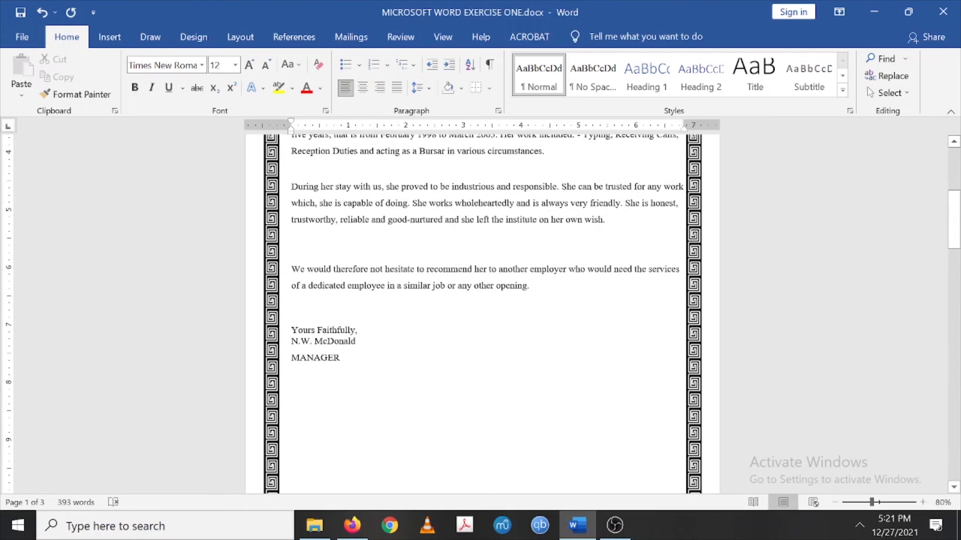
{"action": "scroll", "coordinate": [515, 326], "scroll_direction": "down", "scroll_amount": 8}
{"action": "scroll", "coordinate": [515, 326], "scroll_direction": "up", "scroll_amount": 13}
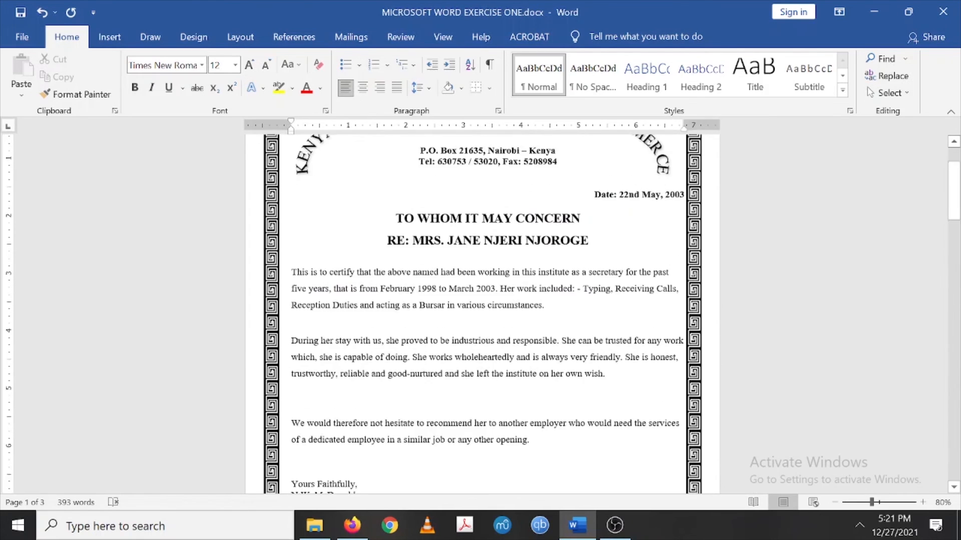
{"action": "scroll", "coordinate": [483, 314], "scroll_direction": "up", "scroll_amount": 2}
{"action": "scroll", "coordinate": [483, 313], "scroll_direction": "down", "scroll_amount": 1}
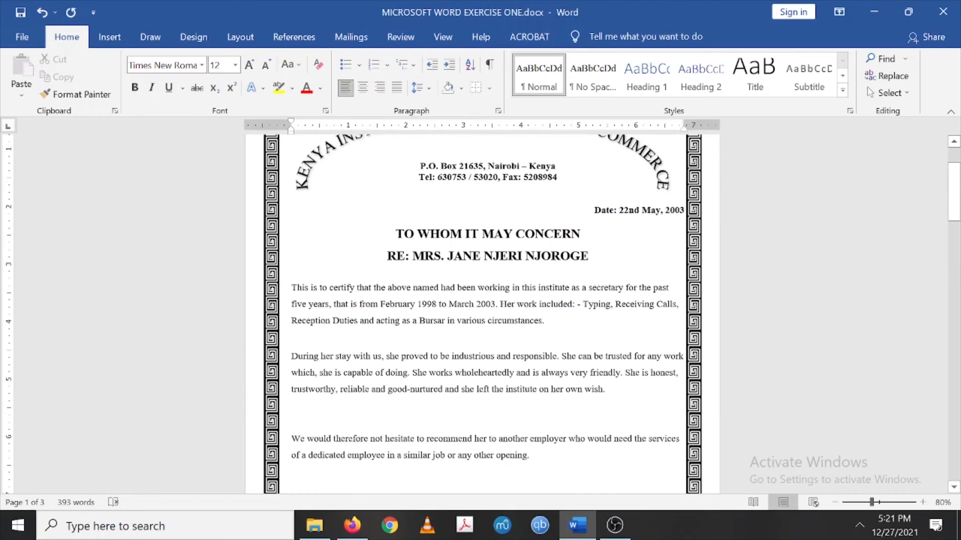
{"action": "left_click", "coordinate": [590, 256]}
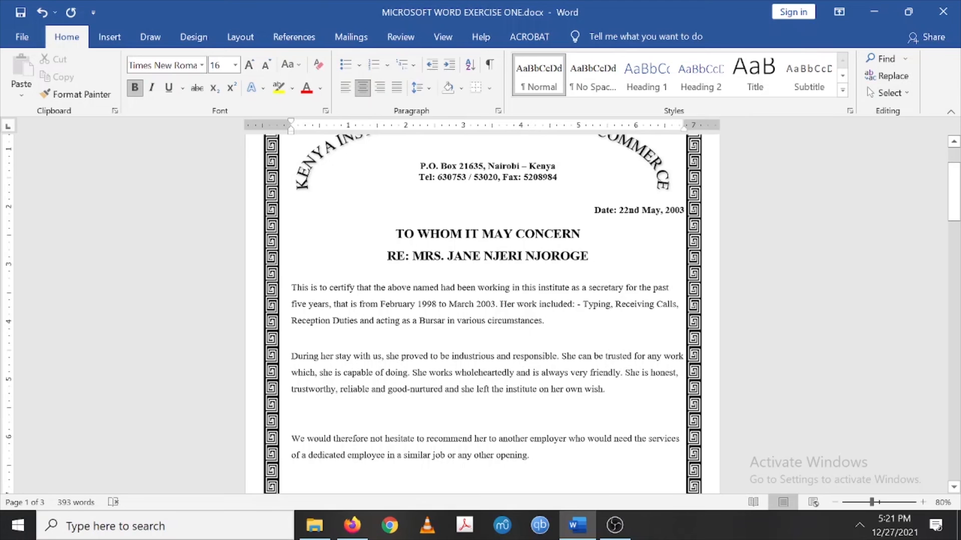
{"action": "key", "text": "Return"}
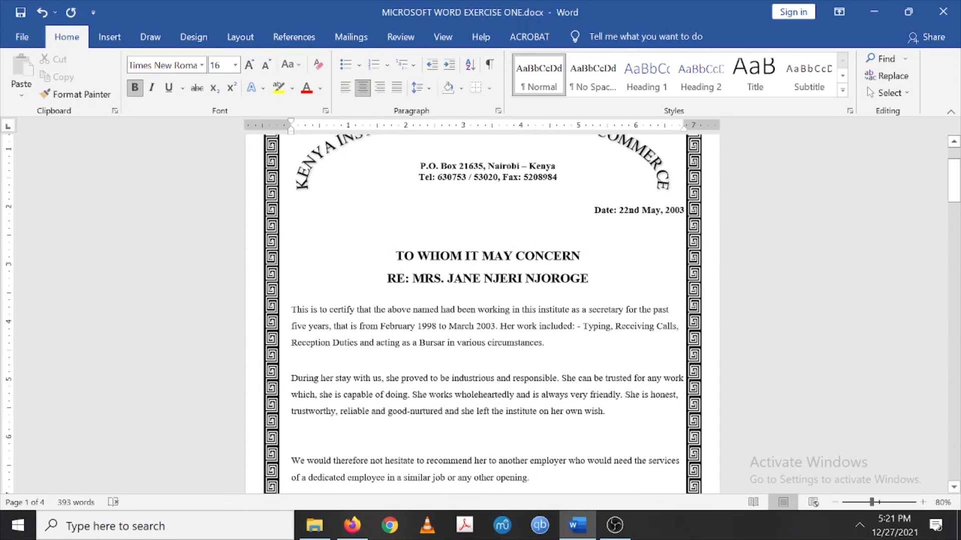
- Delete the blank lines above the "Microsoft Word Exercise One" list heading
{"action": "scroll", "coordinate": [569, 331], "scroll_direction": "down", "scroll_amount": 5}
{"action": "scroll", "coordinate": [569, 331], "scroll_direction": "down", "scroll_amount": 6}
{"action": "scroll", "coordinate": [482, 315], "scroll_direction": "down", "scroll_amount": 6}
{"action": "scroll", "coordinate": [482, 314], "scroll_direction": "up", "scroll_amount": 9}
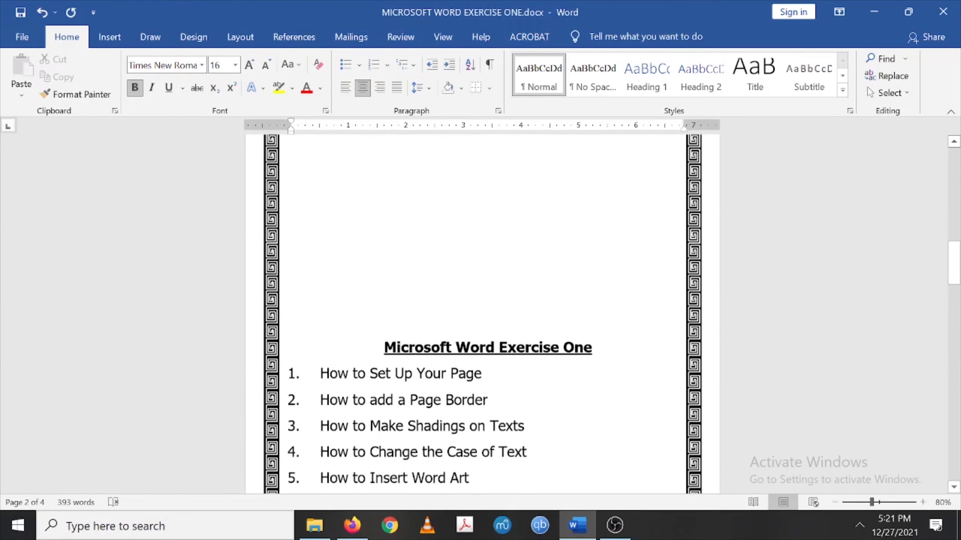
{"action": "left_click", "coordinate": [379, 181]}
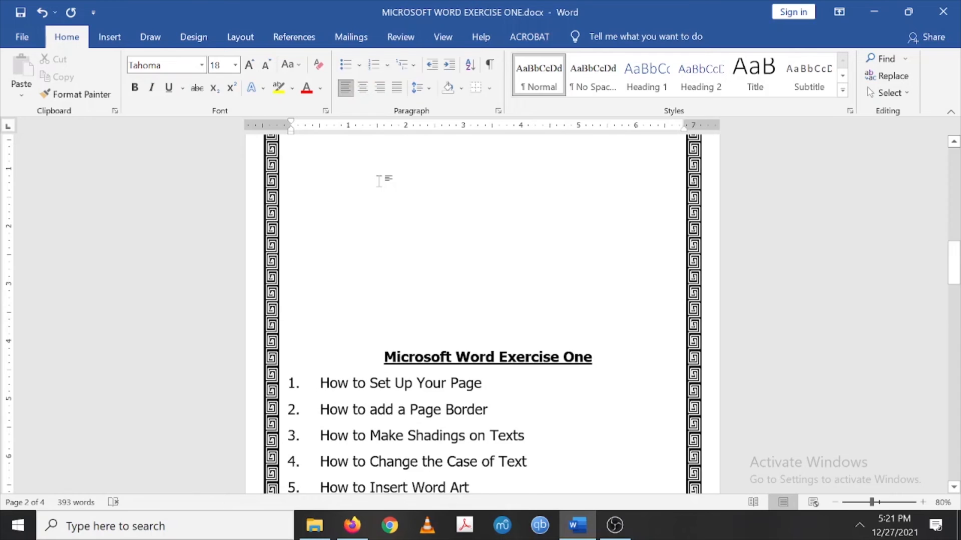
{"action": "key", "text": "Delete"}
{"action": "key", "text": "Delete"}
{"action": "key", "text": "Delete"}
{"action": "key", "text": "Delete"}
{"action": "key", "text": "Delete"}
{"action": "key", "text": "Delete"}
{"action": "key", "text": "Delete"}
{"action": "key", "text": "Delete"}
{"action": "key", "text": "Delete"}
{"action": "key", "text": "Delete"}
- Compare the sample letter's headings, body and closing with the layout of the letter on page one
{"action": "key", "text": "Page_Down"}
{"action": "scroll", "coordinate": [375, 189], "scroll_direction": "down", "scroll_amount": 8}
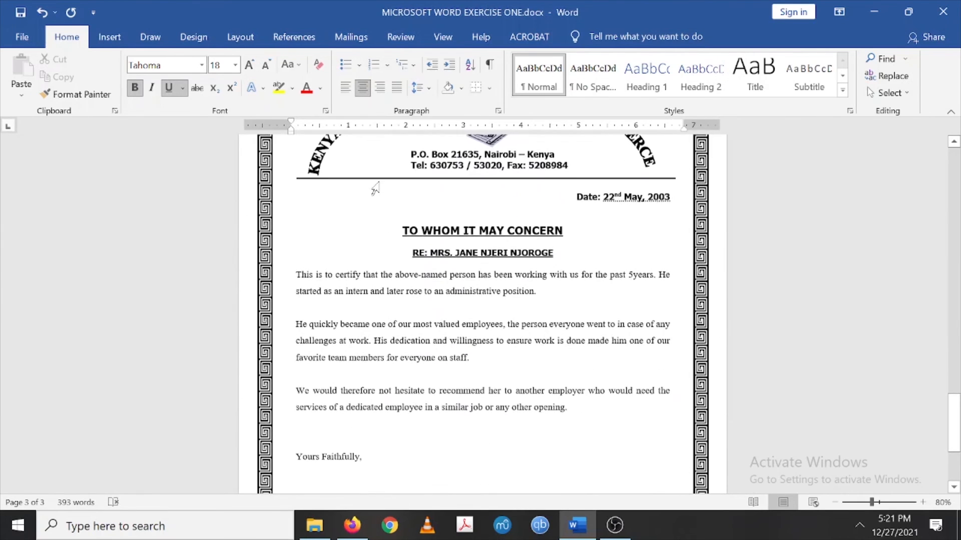
{"action": "scroll", "coordinate": [376, 188], "scroll_direction": "down", "scroll_amount": 3}
{"action": "scroll", "coordinate": [380, 182], "scroll_direction": "up", "scroll_amount": 12}
{"action": "scroll", "coordinate": [379, 181], "scroll_direction": "down", "scroll_amount": 5}
{"action": "scroll", "coordinate": [380, 181], "scroll_direction": "up", "scroll_amount": 1}
{"action": "scroll", "coordinate": [379, 182], "scroll_direction": "down", "scroll_amount": 2}
{"action": "scroll", "coordinate": [379, 182], "scroll_direction": "down", "scroll_amount": 4}
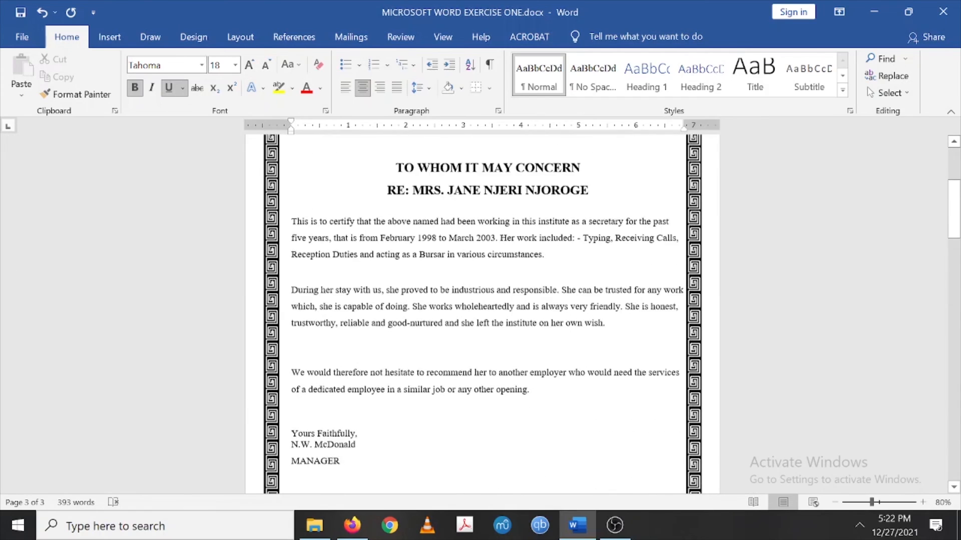
- Insert a blank line above "Yours Faithfully," and add a dotted signature line with blank space before it, just above MANAGER
{"action": "scroll", "coordinate": [482, 314], "scroll_direction": "down", "scroll_amount": 3}
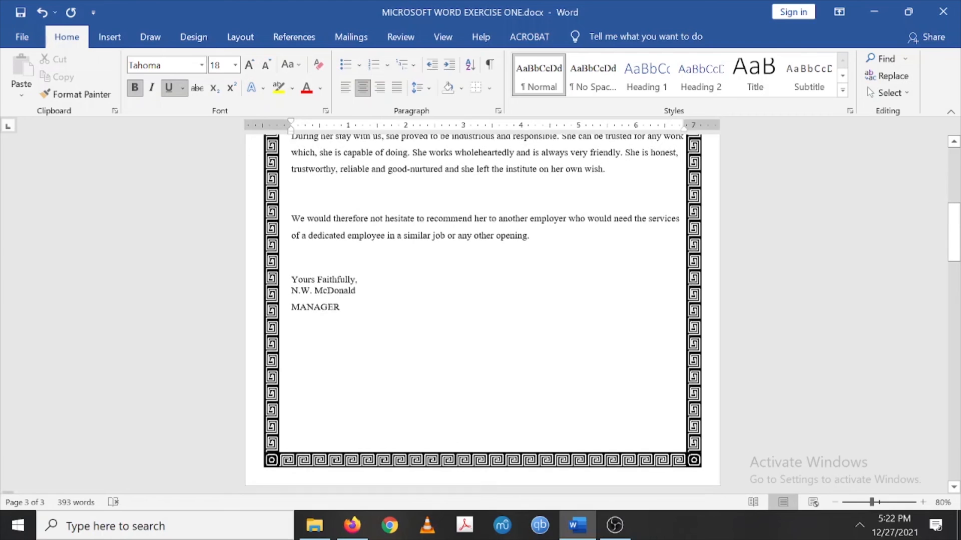
{"action": "left_click", "coordinate": [293, 266]}
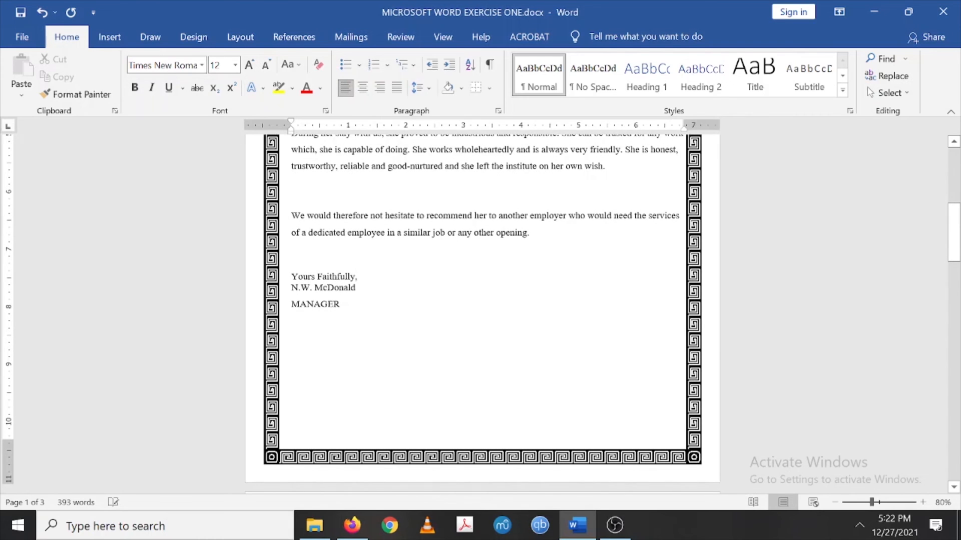
{"action": "key", "text": "Return"}
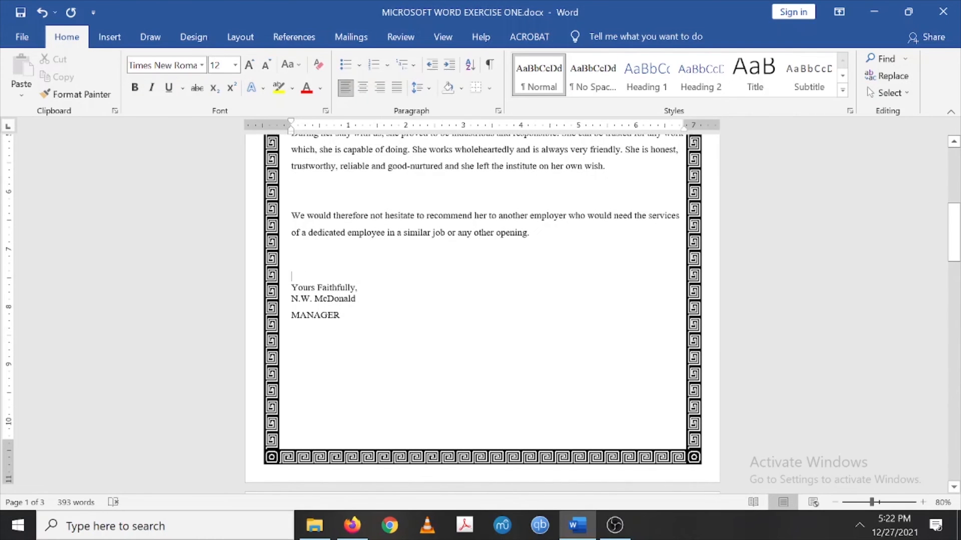
{"action": "key", "text": "Return"}
{"action": "key", "text": "Return"}
{"action": "key", "text": "Return"}
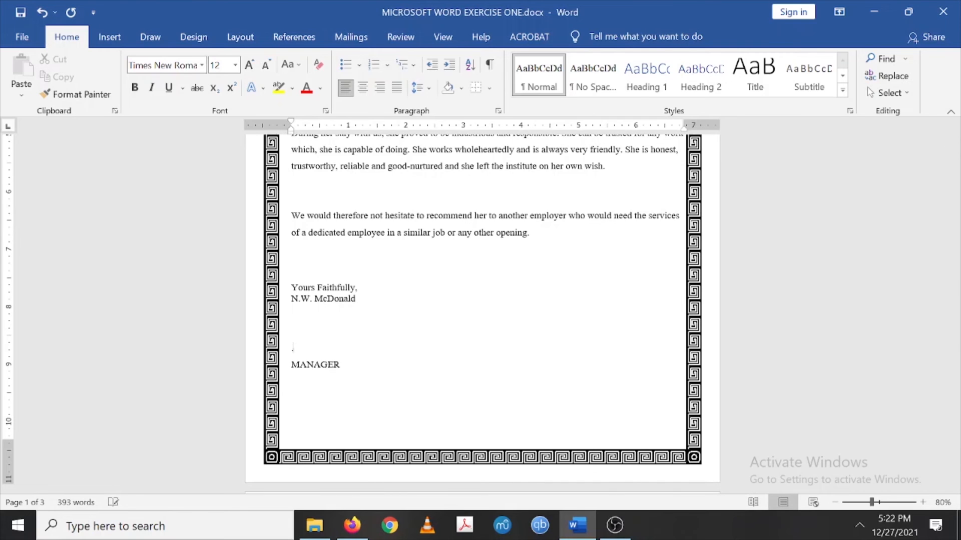
{"action": "type", "text": "...................................................."}
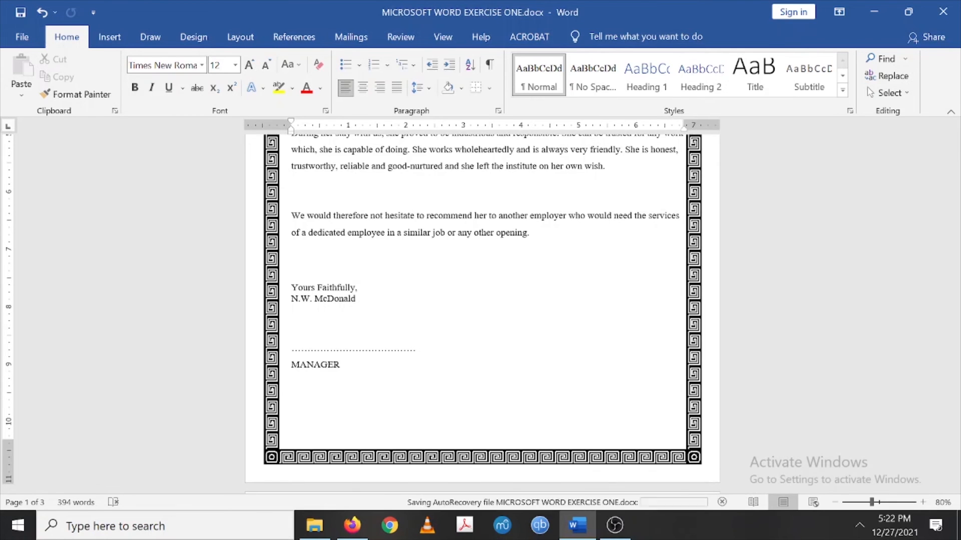
- Make the word MANAGER in the letter's closing bold and underlined, matching the sample letter
{"action": "scroll", "coordinate": [368, 299], "scroll_direction": "down", "scroll_amount": 5}
{"action": "scroll", "coordinate": [367, 294], "scroll_direction": "down", "scroll_amount": 5}
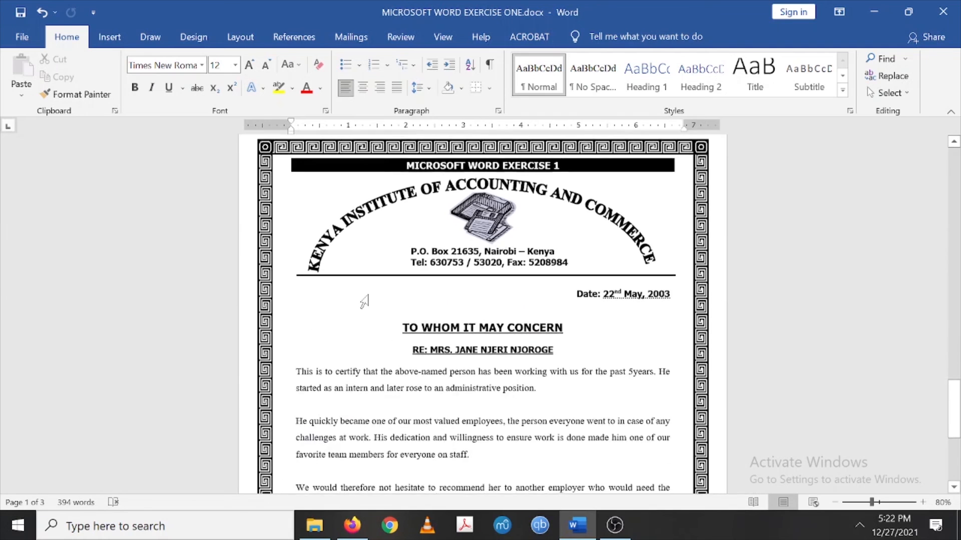
{"action": "scroll", "coordinate": [366, 300], "scroll_direction": "down", "scroll_amount": 8}
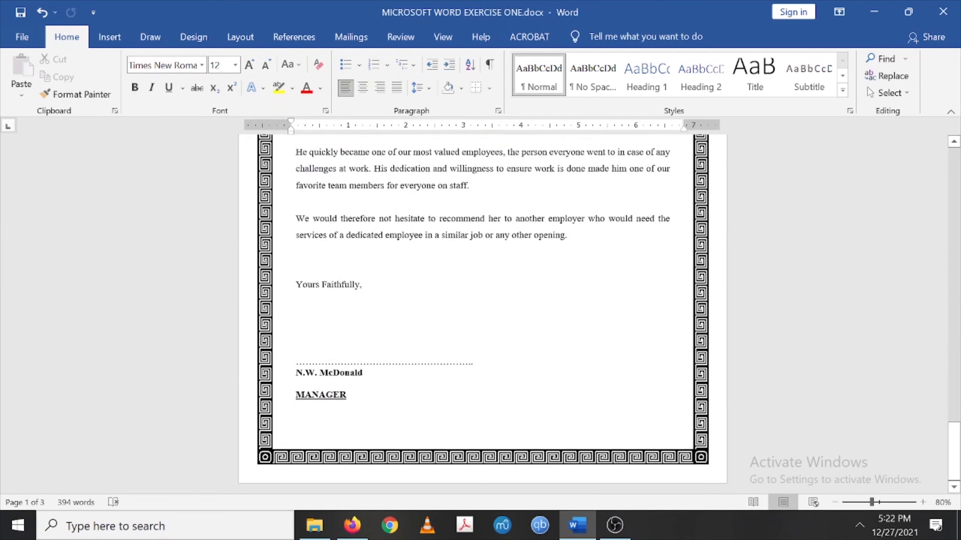
{"action": "scroll", "coordinate": [316, 394], "scroll_direction": "up", "scroll_amount": 20}
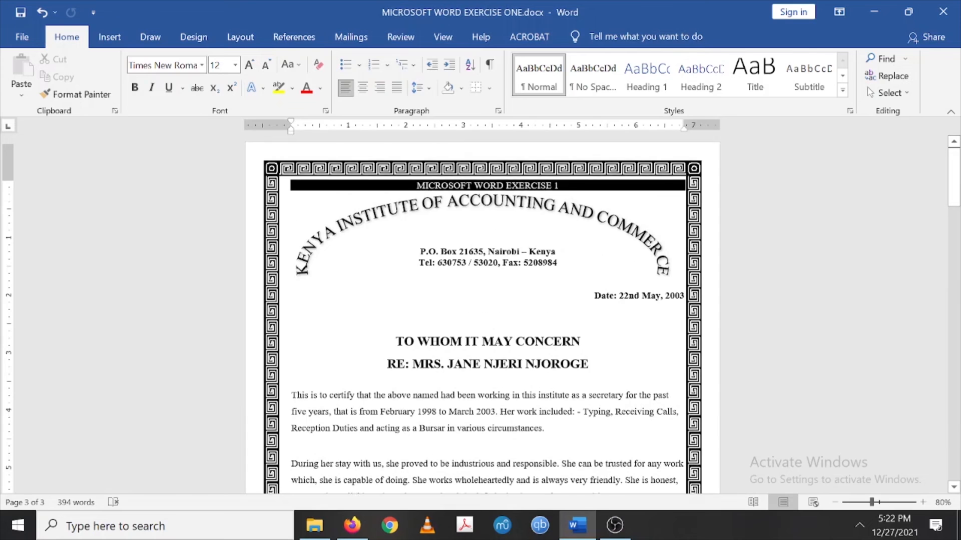
{"action": "scroll", "coordinate": [316, 394], "scroll_direction": "down", "scroll_amount": 10}
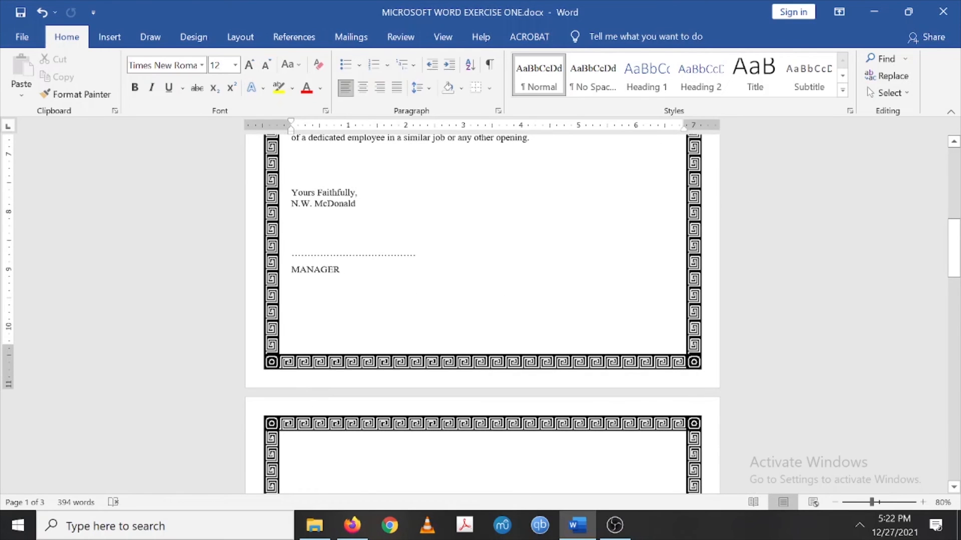
{"action": "left_click_drag", "start_coordinate": [341, 270], "coordinate": [295, 276]}
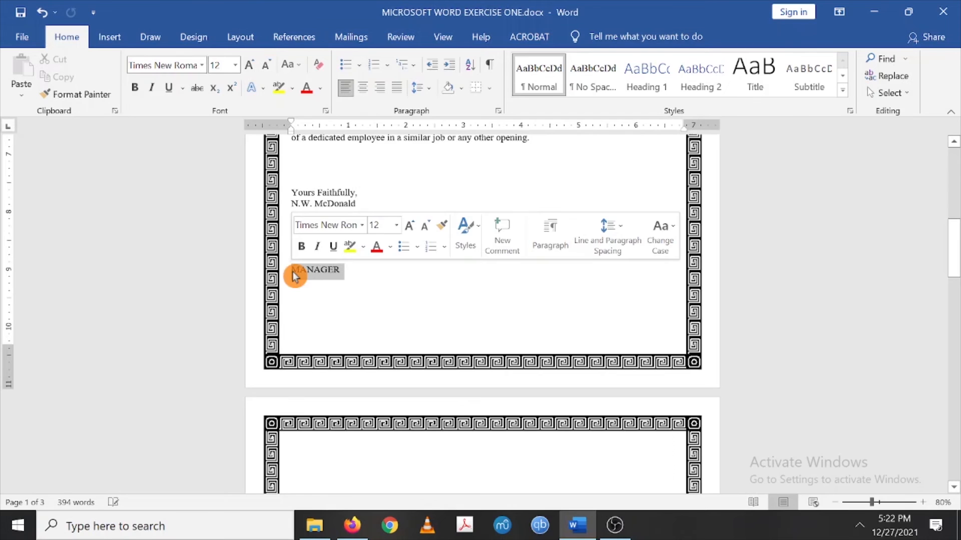
{"action": "left_click", "coordinate": [135, 90]}
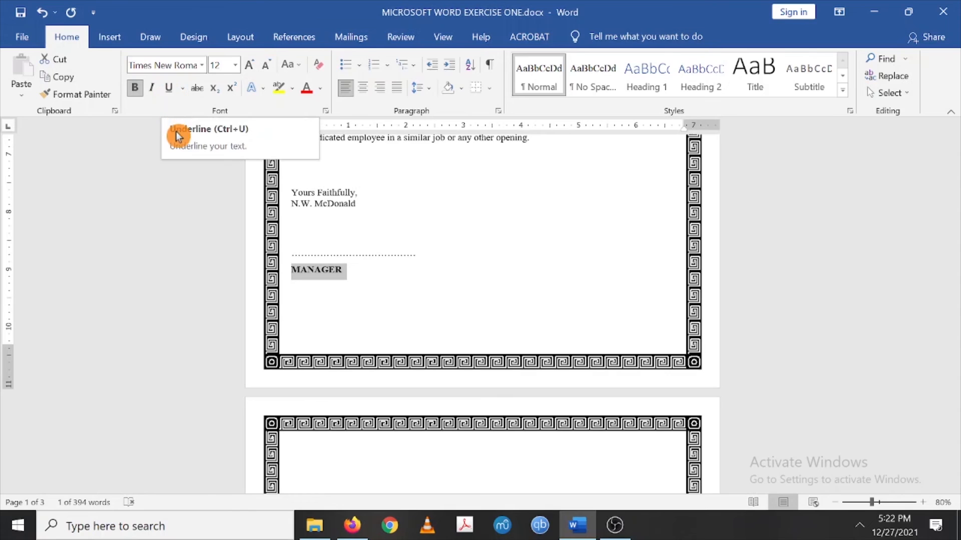
{"action": "left_click", "coordinate": [170, 93]}
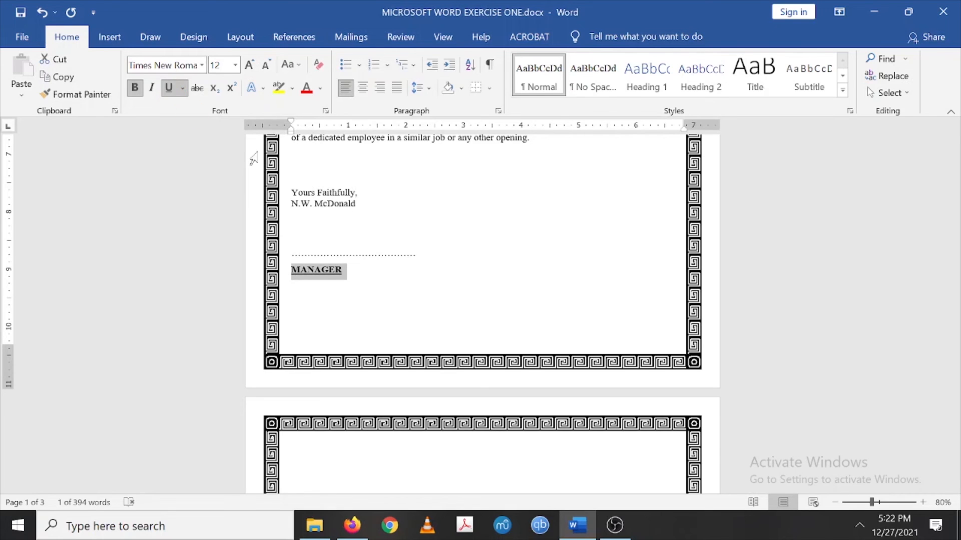
{"action": "left_click", "coordinate": [358, 254]}
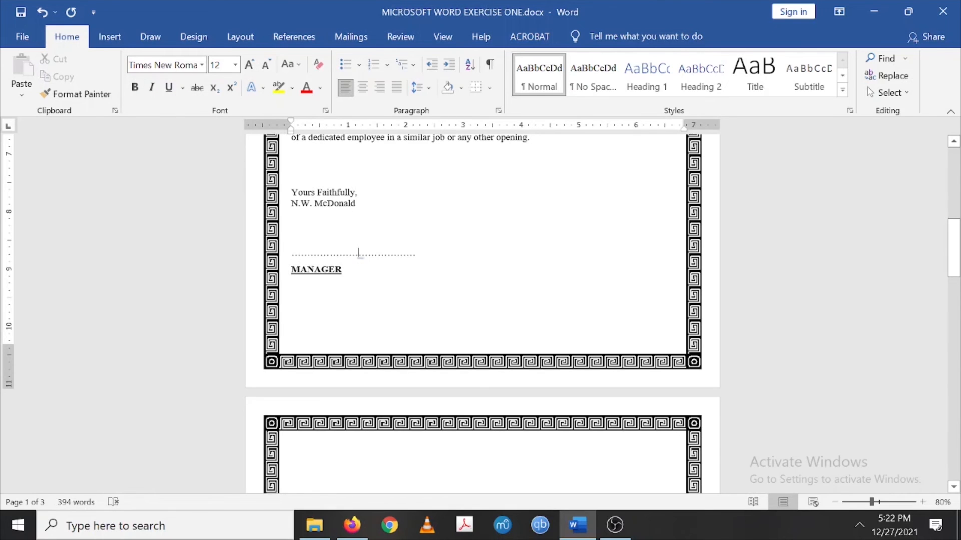
{"action": "left_click_drag", "start_coordinate": [346, 270], "coordinate": [292, 275]}
{"action": "scroll", "coordinate": [291, 276], "scroll_direction": "up", "scroll_amount": 3}
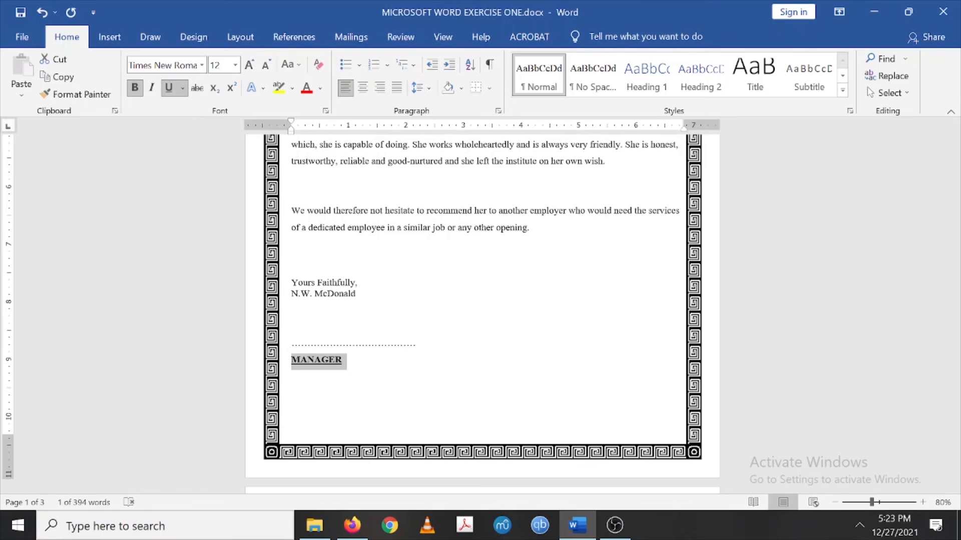
{"action": "left_click", "coordinate": [365, 358]}
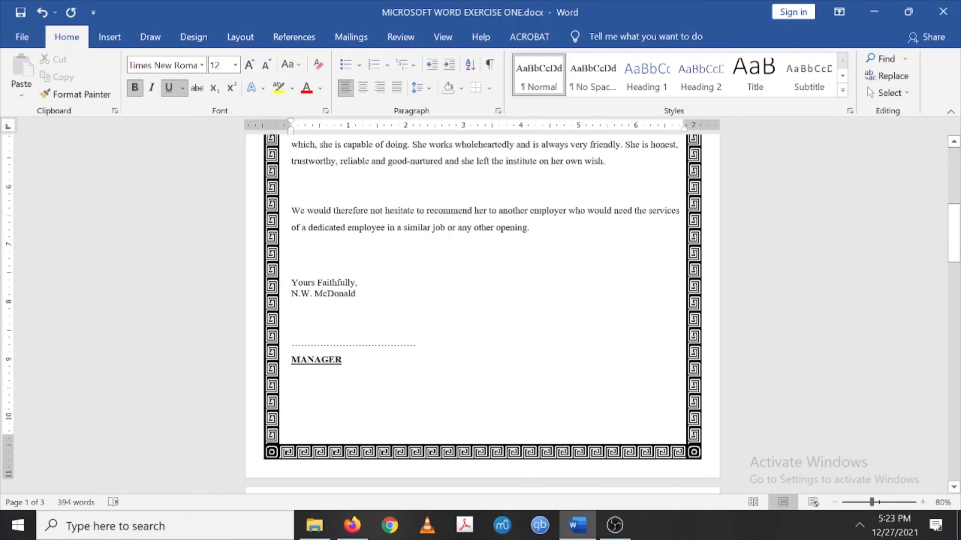
{"action": "left_click_drag", "start_coordinate": [345, 361], "coordinate": [286, 361]}
{"action": "left_click", "coordinate": [360, 386]}
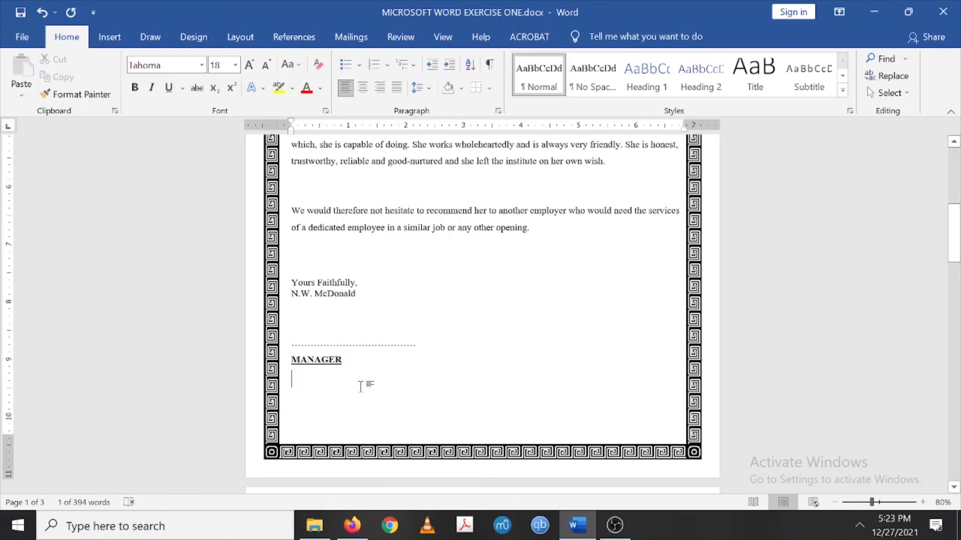
{"action": "key", "text": "shift+Left"}
{"action": "key", "text": "shift+Left"}
{"action": "key", "text": "shift+Left"}
{"action": "key", "text": "shift+Left"}
{"action": "key", "text": "shift+Left"}
{"action": "key", "text": "shift+Left"}
{"action": "key", "text": "shift+Left"}
{"action": "key", "text": "shift+Up"}
{"action": "left_click_drag", "start_coordinate": [295, 346], "coordinate": [352, 351]}
{"action": "left_click", "coordinate": [360, 399]}
- Set the line spacing of the dotted signature line and the MANAGER line to Single
{"action": "left_click", "coordinate": [364, 376]}
{"action": "key", "text": "shift+Up"}
{"action": "key", "text": "shift+Up"}
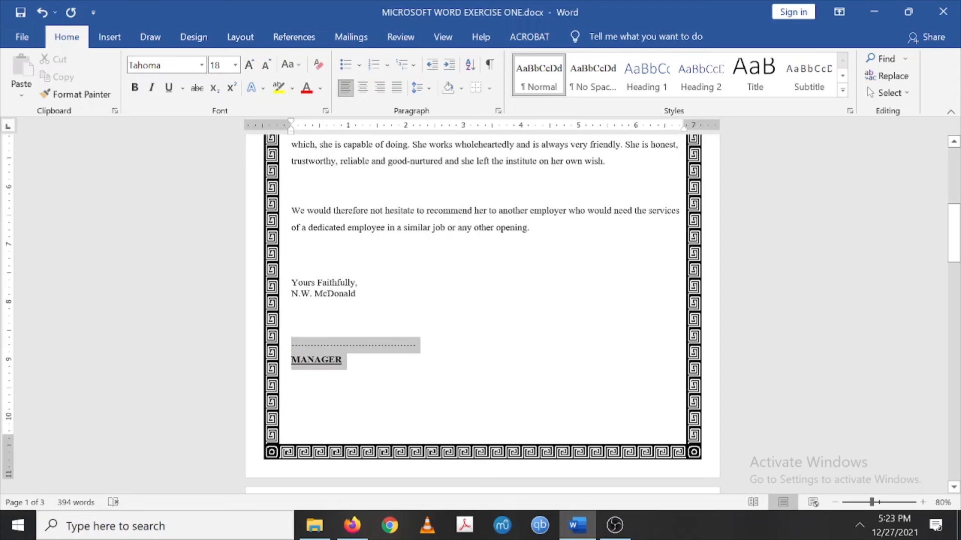
{"action": "left_click", "coordinate": [499, 111]}
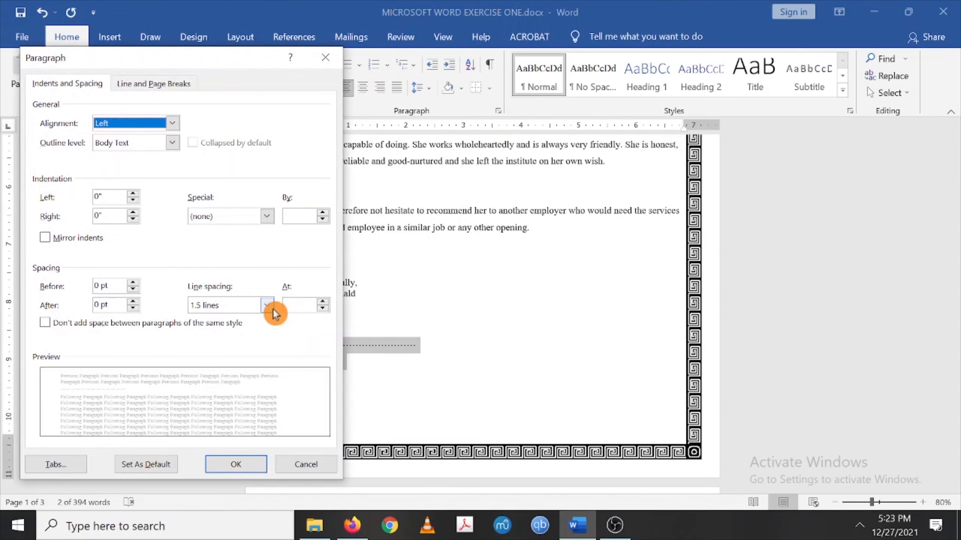
{"action": "left_click", "coordinate": [268, 305]}
{"action": "left_click", "coordinate": [216, 319]}
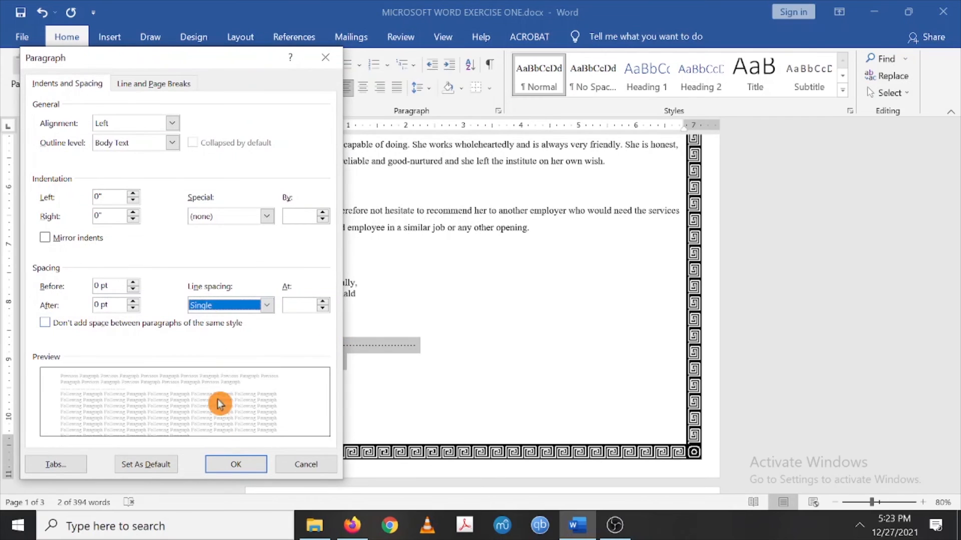
{"action": "left_click", "coordinate": [239, 467]}
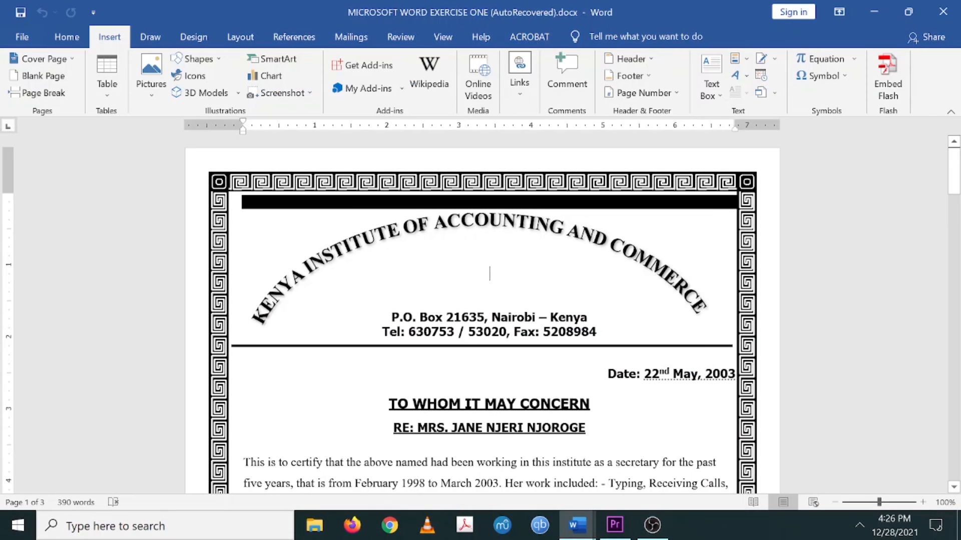
- Check the sample letterhead's picture, place the insertion point beneath the arched institute name on page one, and search online pictures for "computer"
{"action": "scroll", "coordinate": [479, 362], "scroll_direction": "down", "scroll_amount": 10}
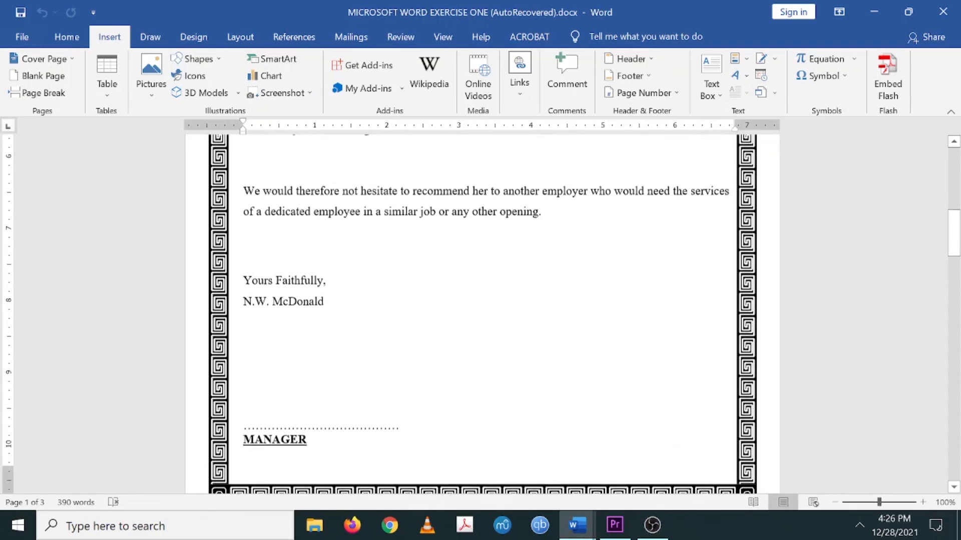
{"action": "scroll", "coordinate": [479, 363], "scroll_direction": "down", "scroll_amount": 15}
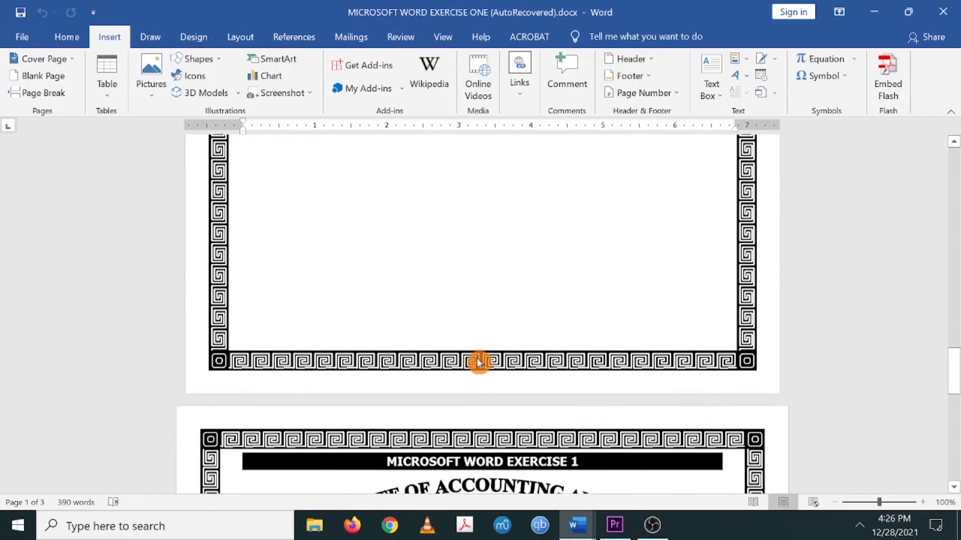
{"action": "scroll", "coordinate": [471, 365], "scroll_direction": "down", "scroll_amount": 1}
{"action": "left_click", "coordinate": [484, 268]}
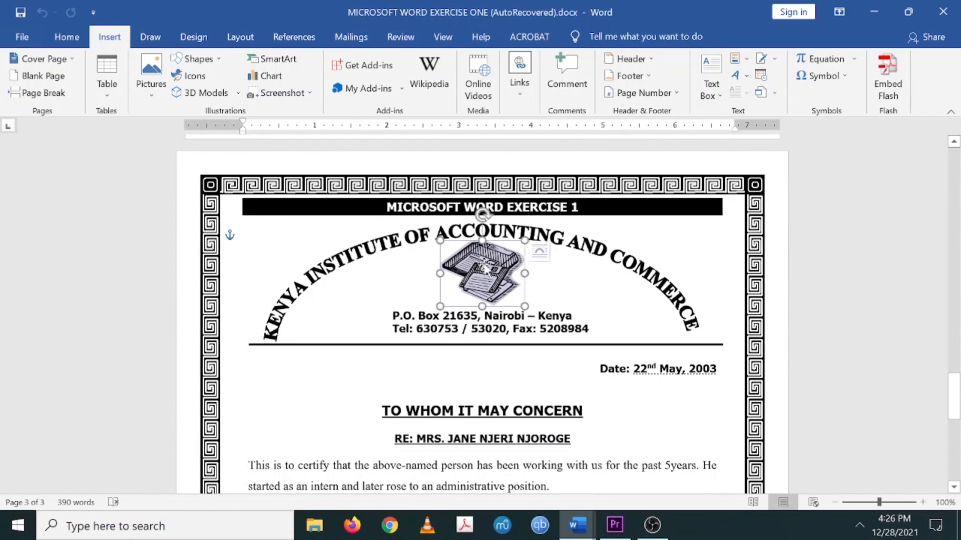
{"action": "scroll", "coordinate": [484, 271], "scroll_direction": "up", "scroll_amount": 20}
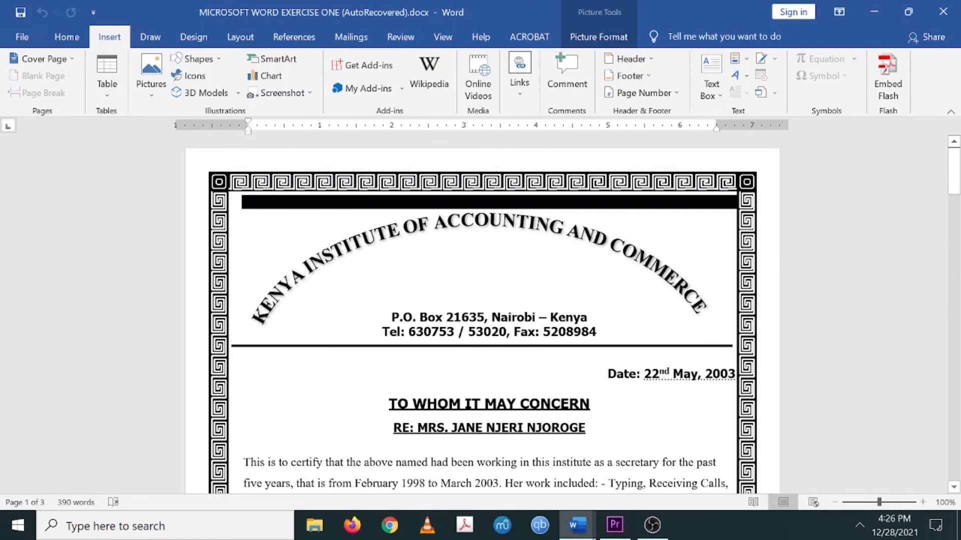
{"action": "left_click", "coordinate": [489, 287]}
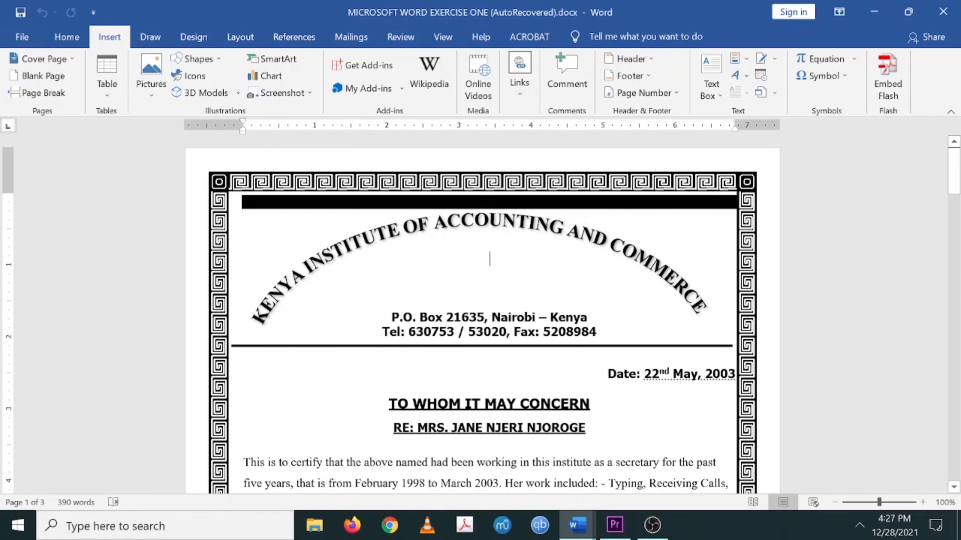
{"action": "left_click", "coordinate": [143, 70]}
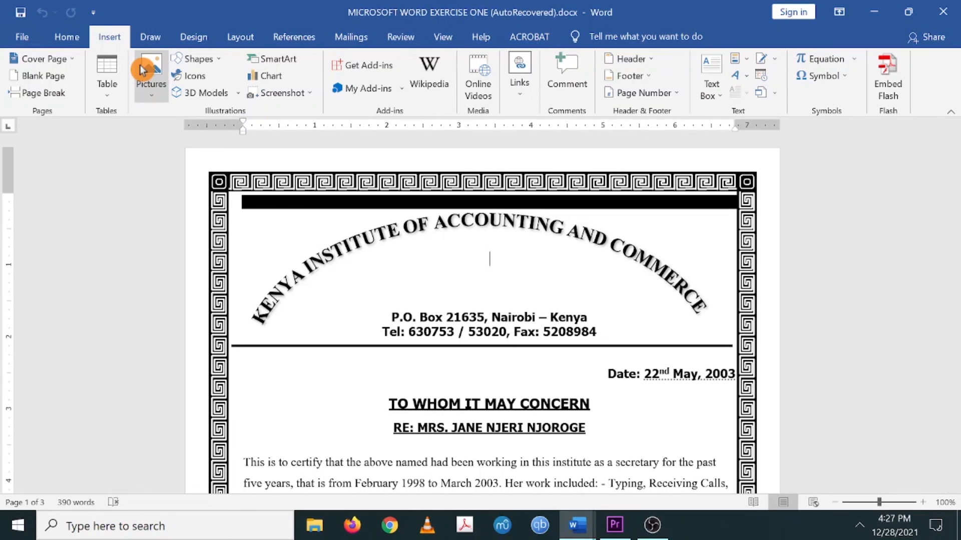
{"action": "left_click", "coordinate": [151, 96]}
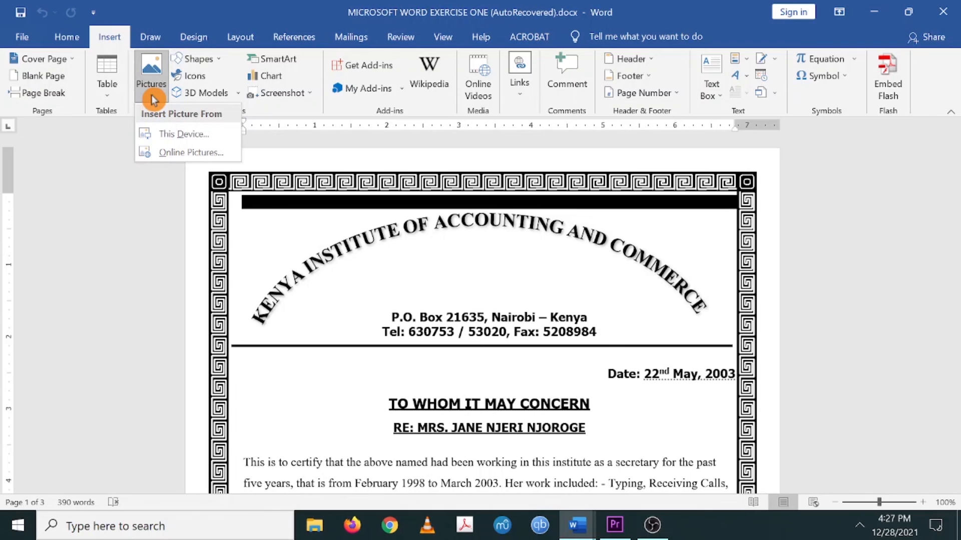
{"action": "left_click", "coordinate": [175, 159]}
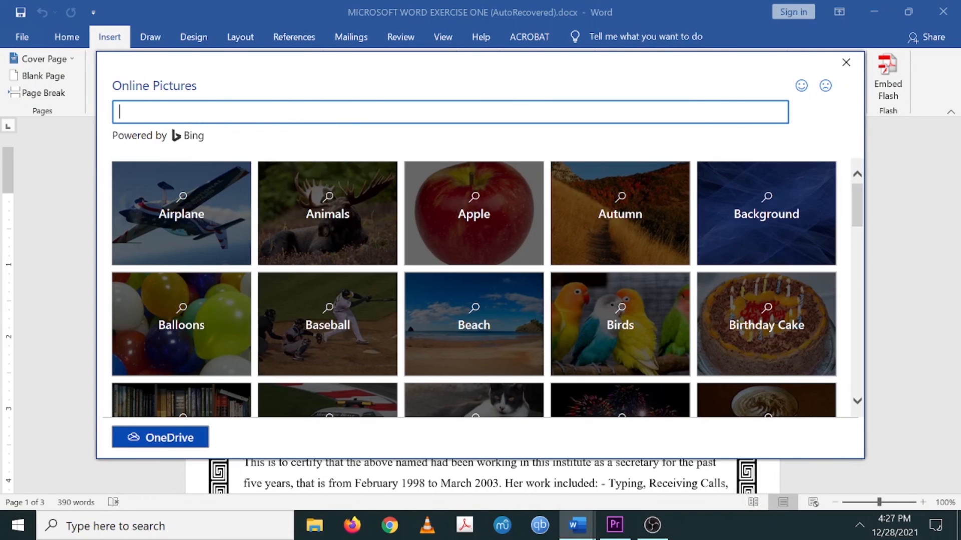
{"action": "type", "text": "compu"}
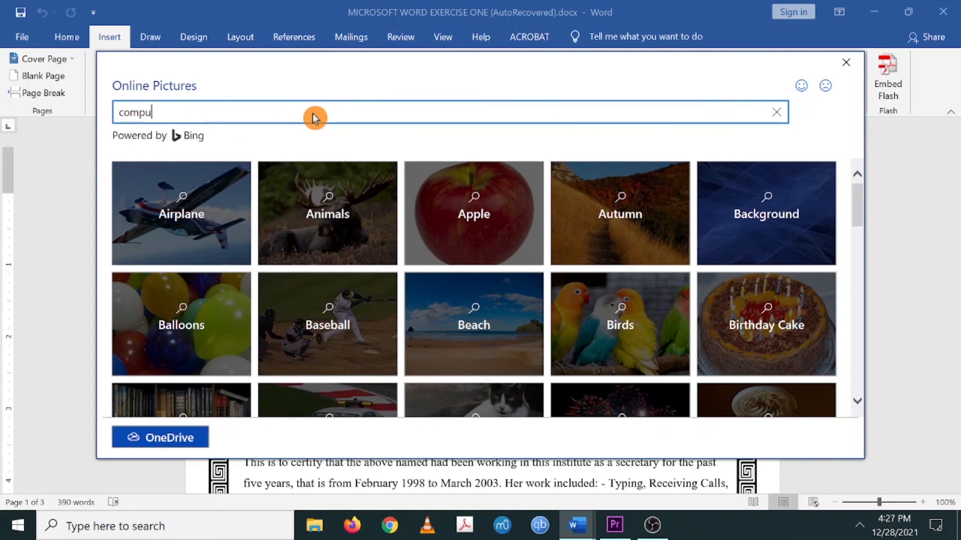
{"action": "type", "text": "ter"}
{"action": "key", "text": "Return"}
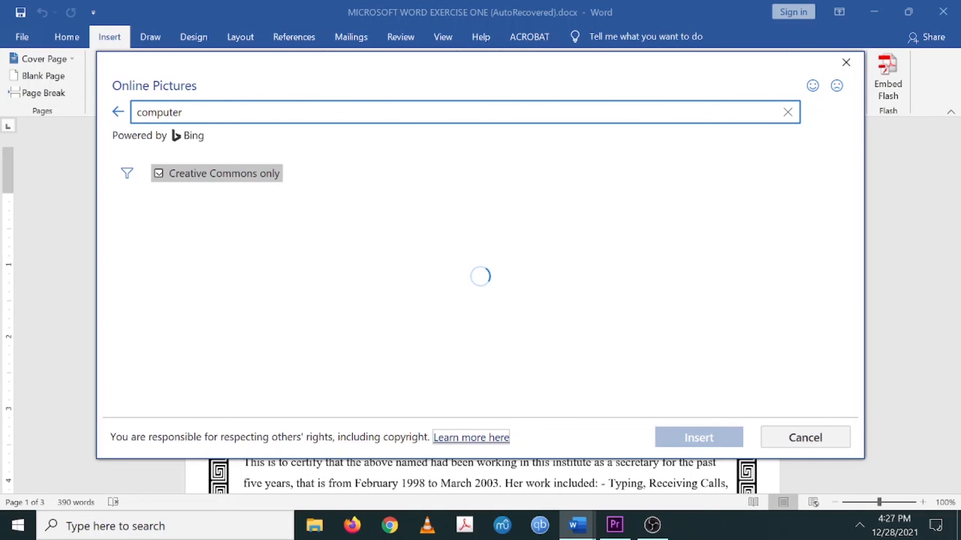
- Browse the online computer pictures and insert the black desktop computer with tower, angled monitor, keyboard and printer beneath the arched institute name
{"action": "left_click", "coordinate": [343, 167]}
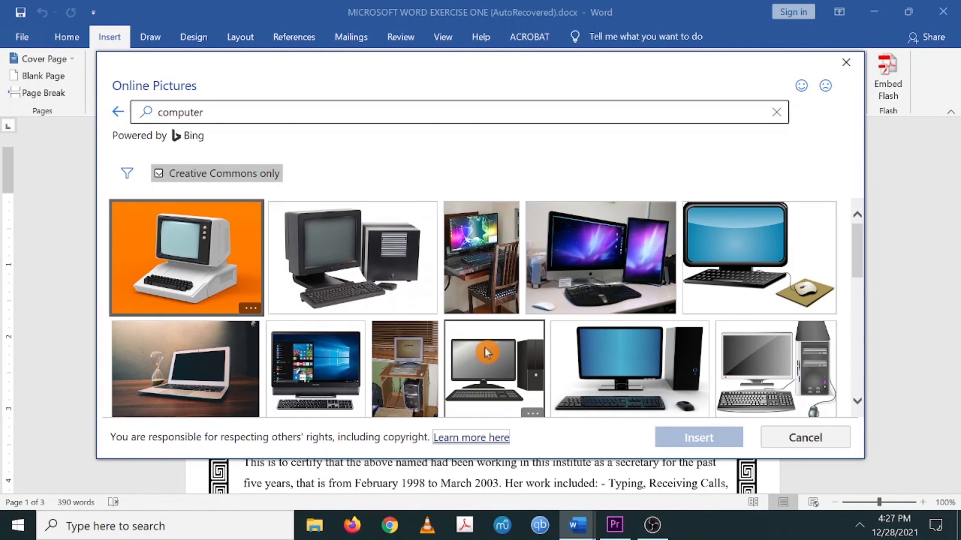
{"action": "scroll", "coordinate": [486, 355], "scroll_direction": "down", "scroll_amount": 2}
{"action": "scroll", "coordinate": [486, 355], "scroll_direction": "down", "scroll_amount": 8}
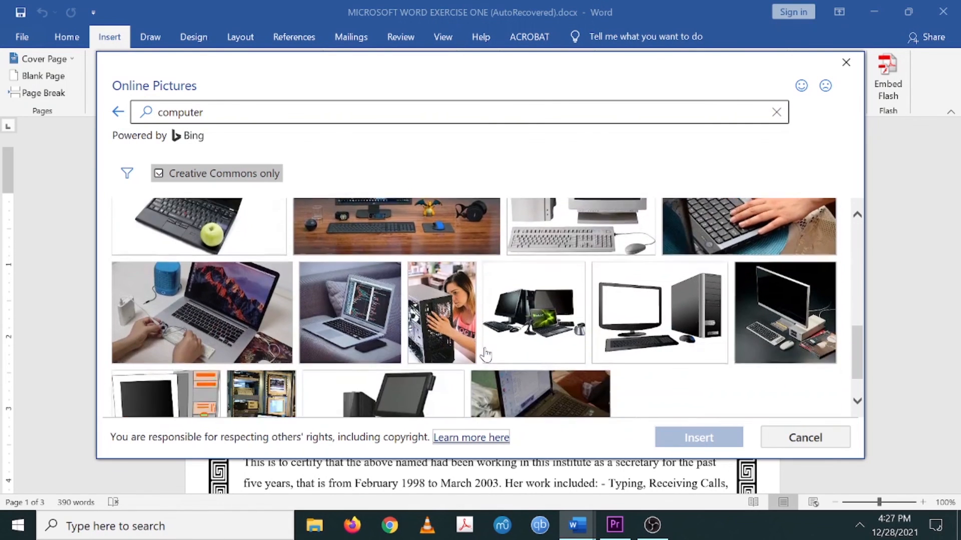
{"action": "scroll", "coordinate": [485, 354], "scroll_direction": "down", "scroll_amount": 10}
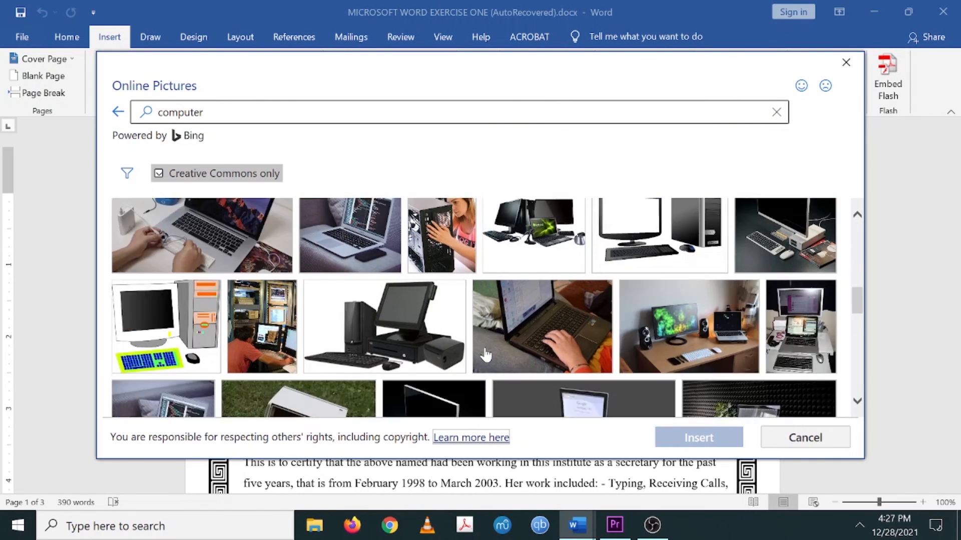
{"action": "scroll", "coordinate": [486, 354], "scroll_direction": "up", "scroll_amount": 4}
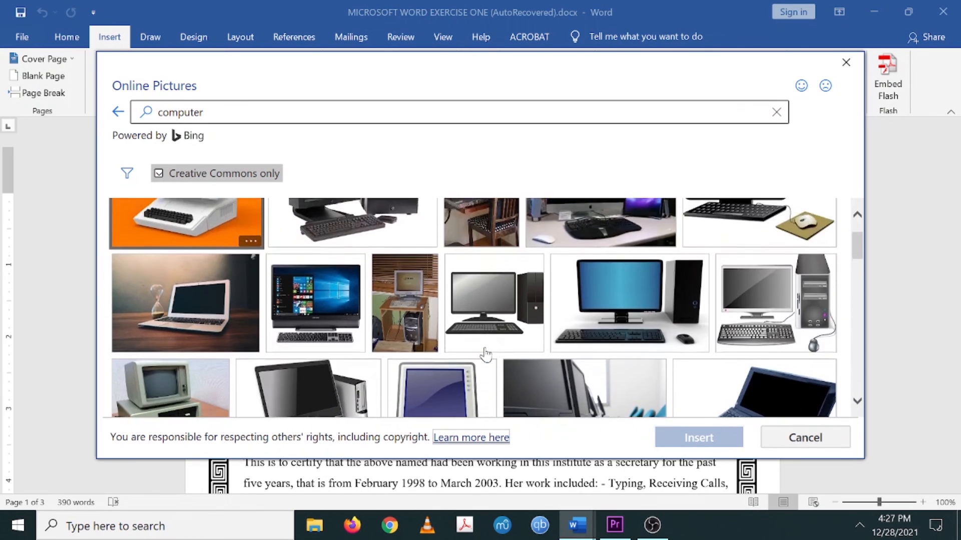
{"action": "scroll", "coordinate": [485, 354], "scroll_direction": "down", "scroll_amount": 8}
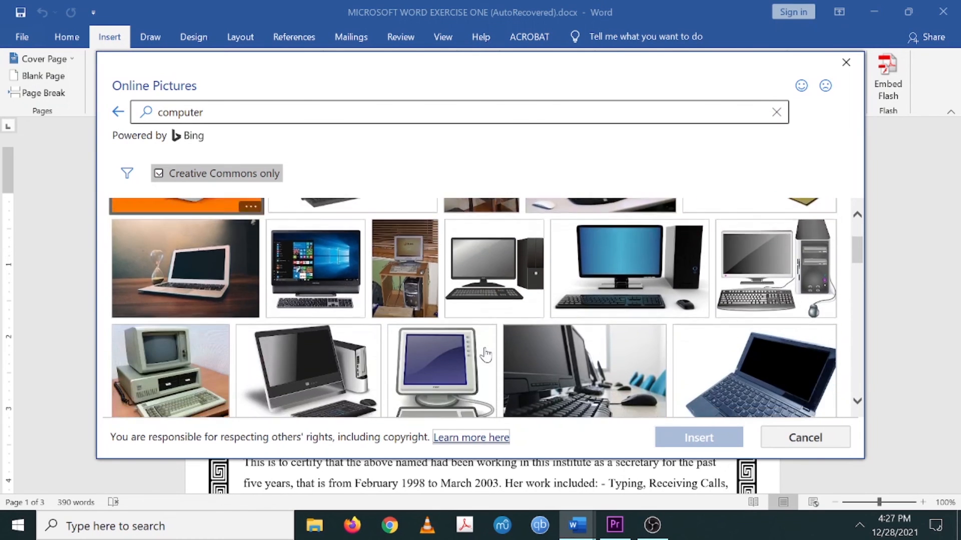
{"action": "scroll", "coordinate": [486, 354], "scroll_direction": "down", "scroll_amount": 1}
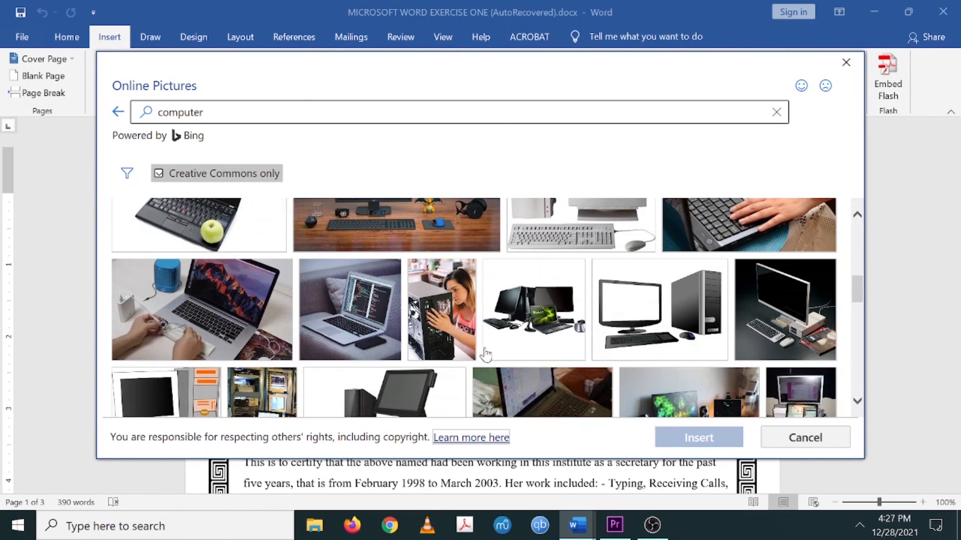
{"action": "left_click", "coordinate": [235, 115]}
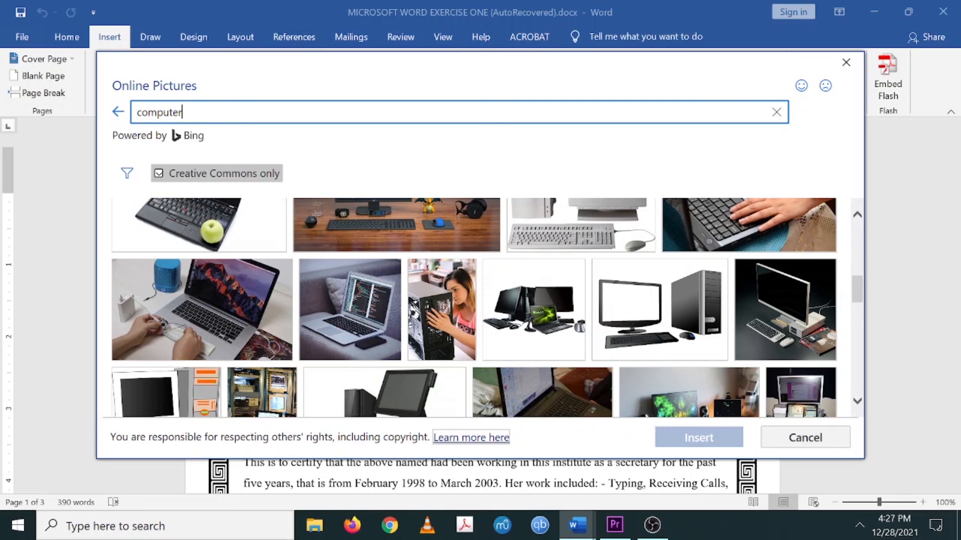
{"action": "scroll", "coordinate": [413, 237], "scroll_direction": "down", "scroll_amount": 5}
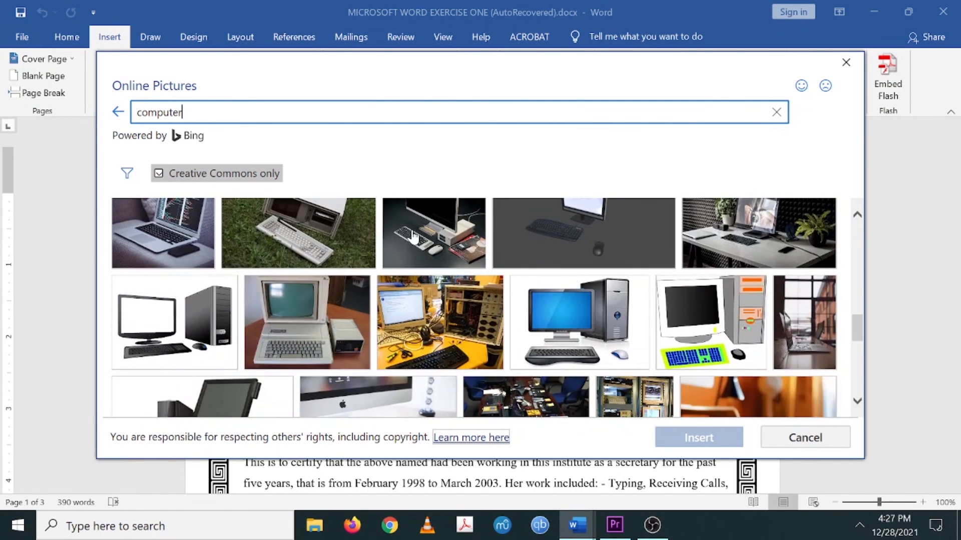
{"action": "scroll", "coordinate": [413, 237], "scroll_direction": "down", "scroll_amount": 3}
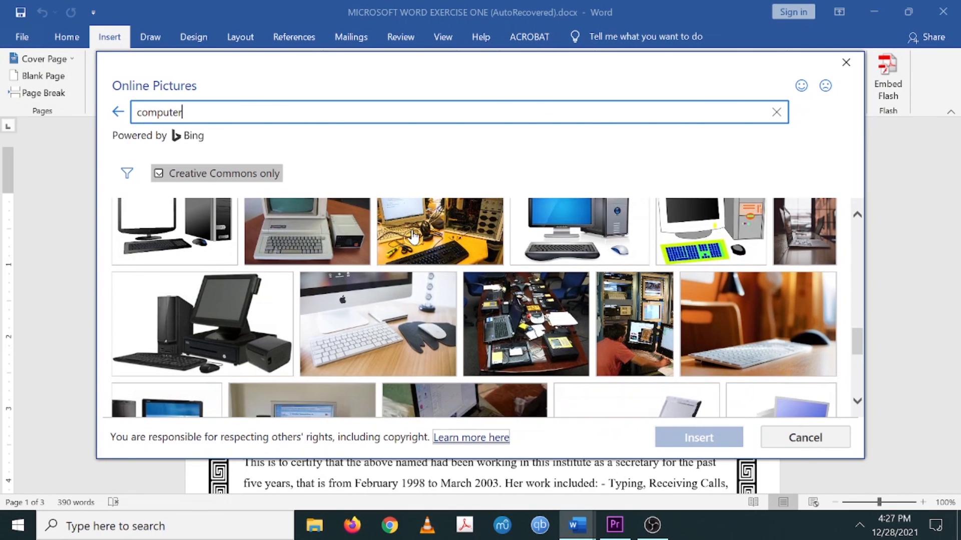
{"action": "scroll", "coordinate": [413, 237], "scroll_direction": "down", "scroll_amount": 3}
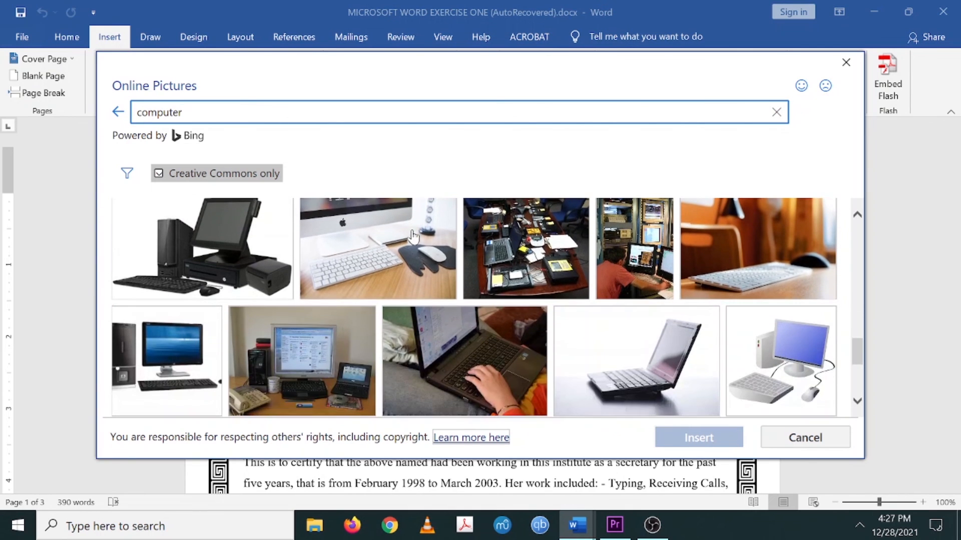
{"action": "left_click", "coordinate": [207, 258]}
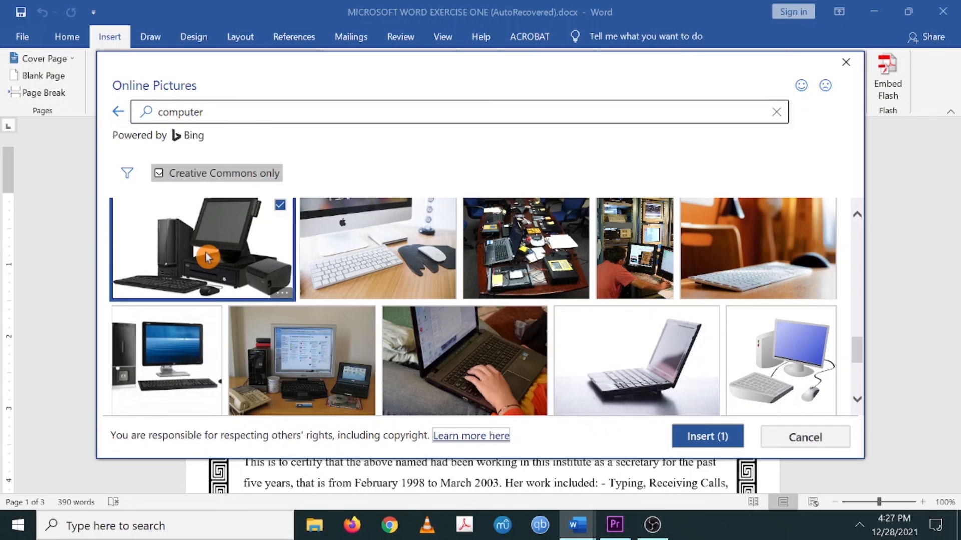
{"action": "left_click", "coordinate": [706, 439]}
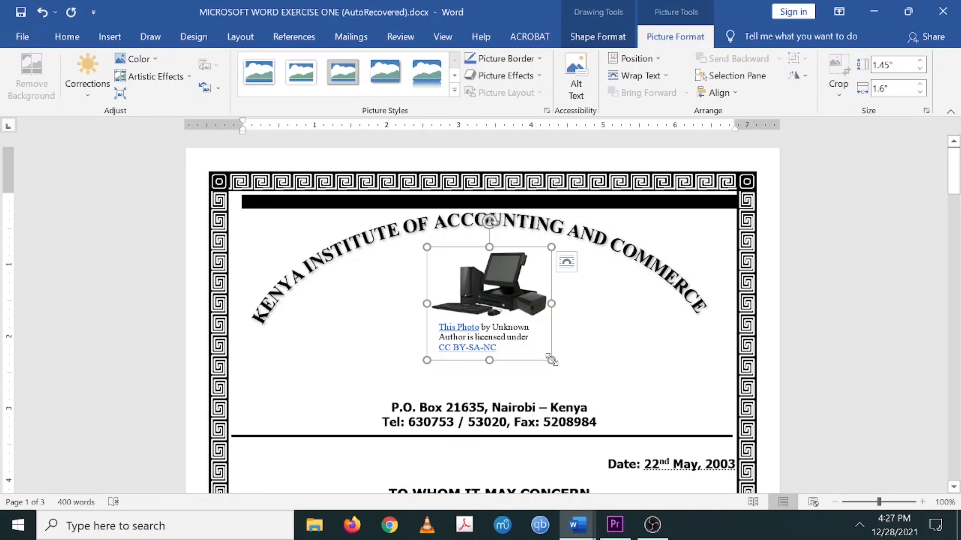
- Delete the photo attribution caption and its empty text box from under the inserted computer picture
{"action": "left_click_drag", "start_coordinate": [551, 360], "coordinate": [441, 331]}
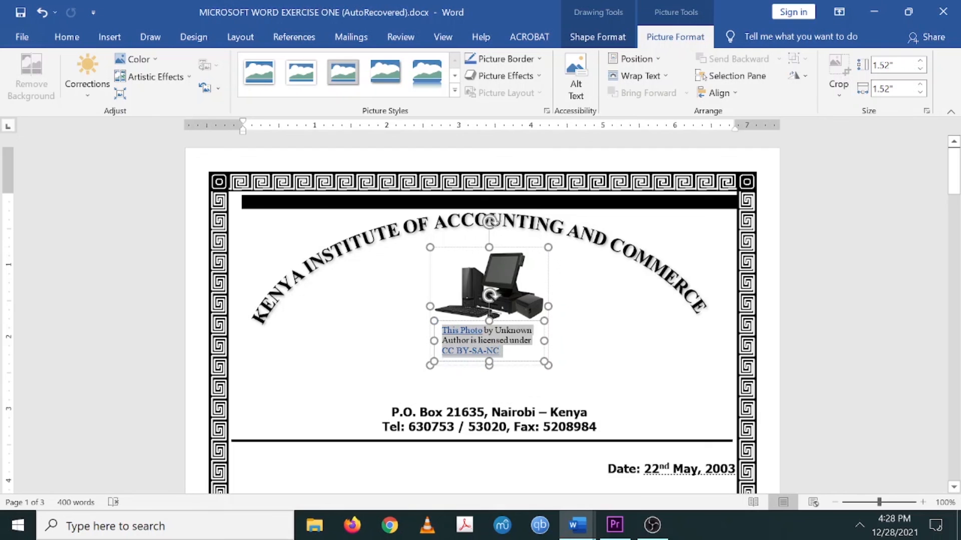
{"action": "key", "text": "Delete"}
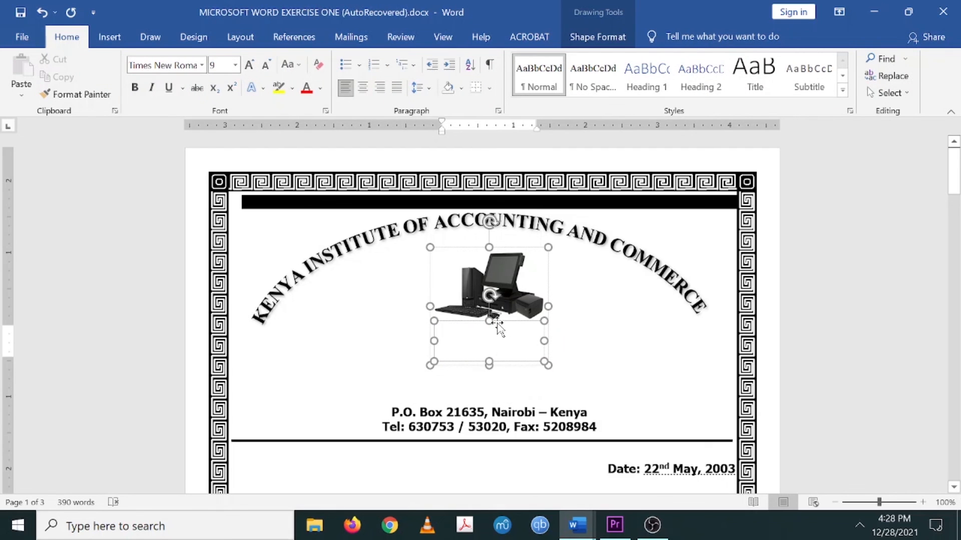
{"action": "left_click", "coordinate": [498, 322]}
{"action": "key", "text": "Delete"}
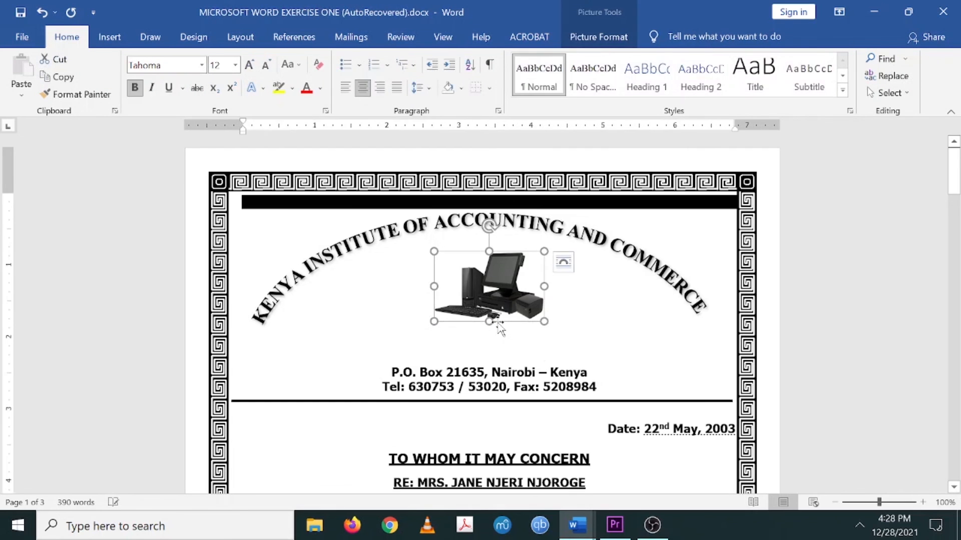
- Shrink the computer picture to fit under the arched institute name and remove the two blank lines above the P.O. Box address
{"action": "left_click_drag", "start_coordinate": [544, 321], "coordinate": [524, 296]}
{"action": "left_click_drag", "start_coordinate": [490, 248], "coordinate": [496, 242]}
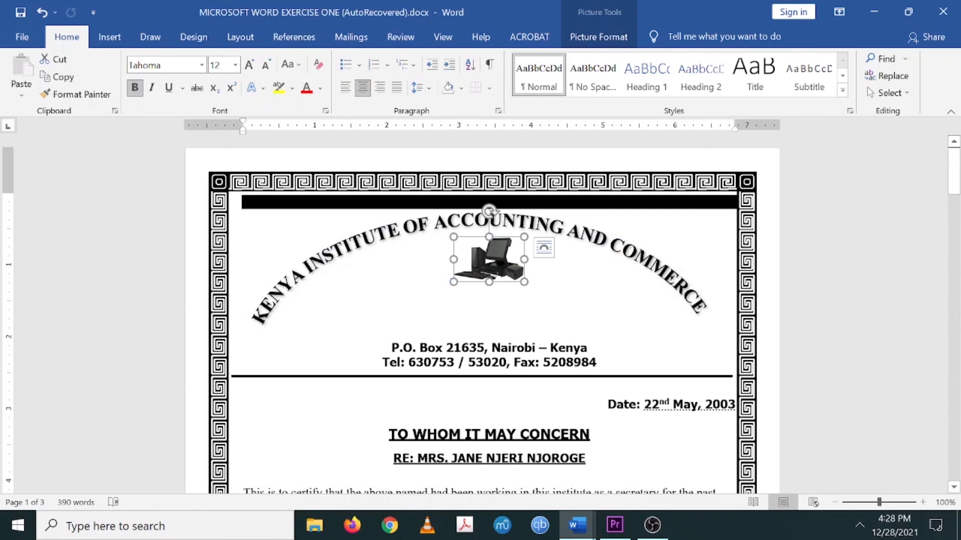
{"action": "left_click", "coordinate": [490, 319]}
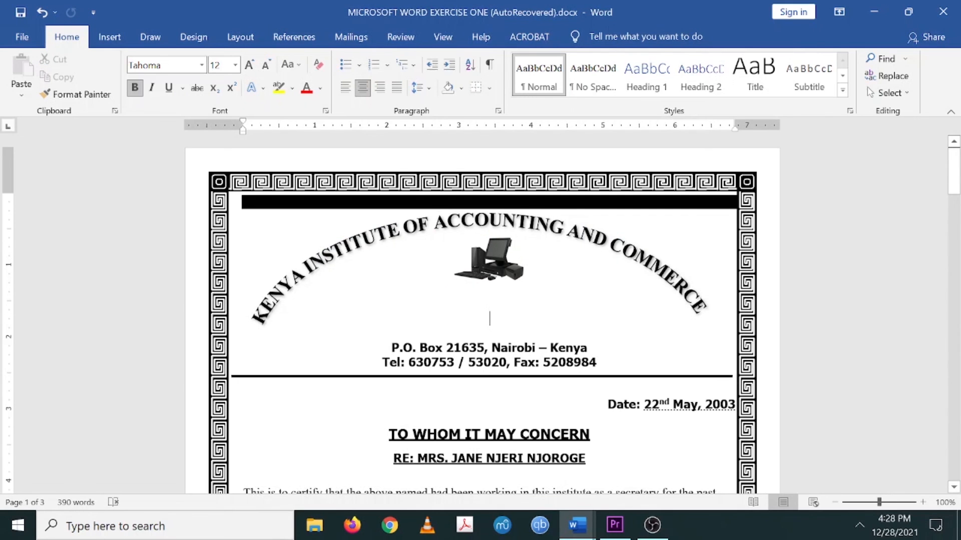
{"action": "key", "text": "Delete"}
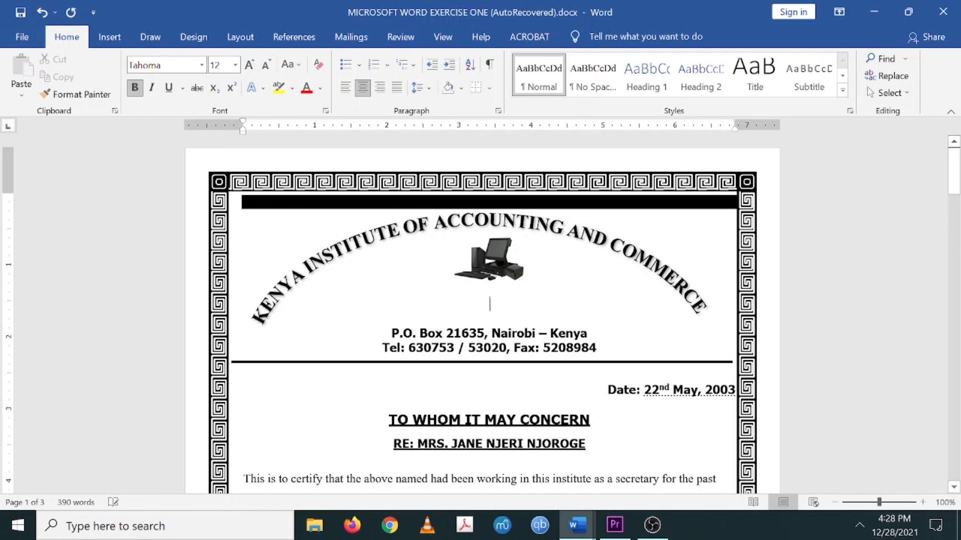
{"action": "key", "text": "BackSpace"}
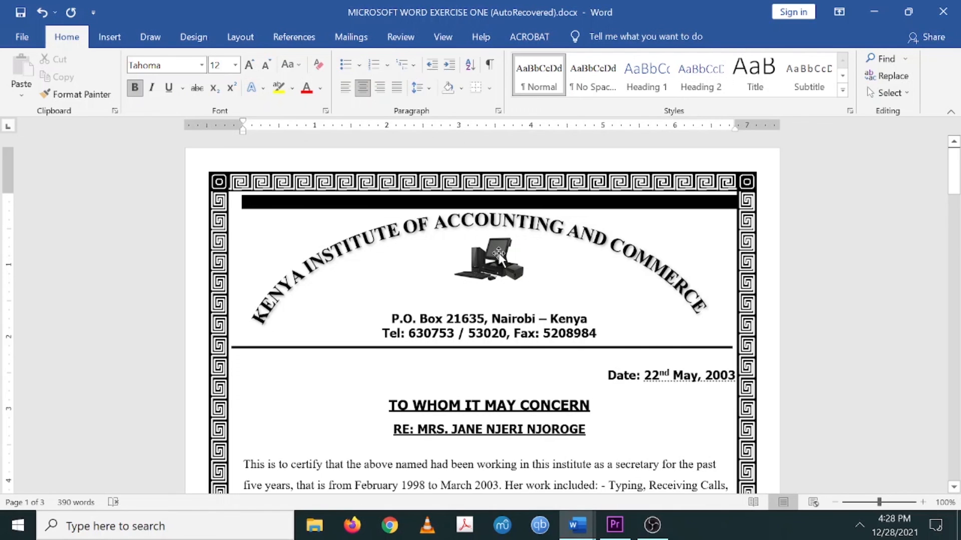
- Try to move the computer picture slightly lower and enlarge it a little beneath the arched institute name
{"action": "left_click", "coordinate": [495, 265]}
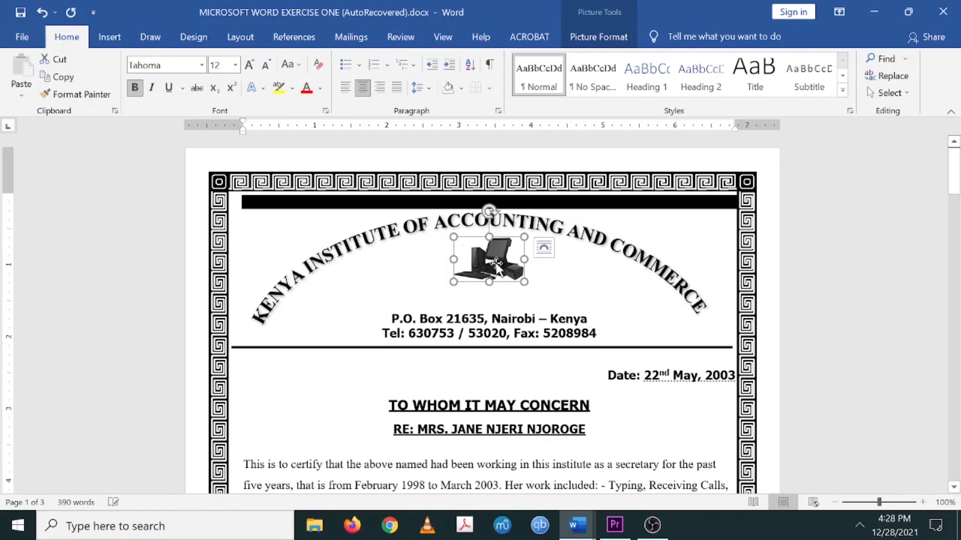
{"action": "left_click_drag", "start_coordinate": [496, 264], "coordinate": [490, 277]}
{"action": "left_click", "coordinate": [558, 294]}
{"action": "left_click", "coordinate": [481, 268]}
{"action": "left_click_drag", "start_coordinate": [454, 281], "coordinate": [452, 283]}
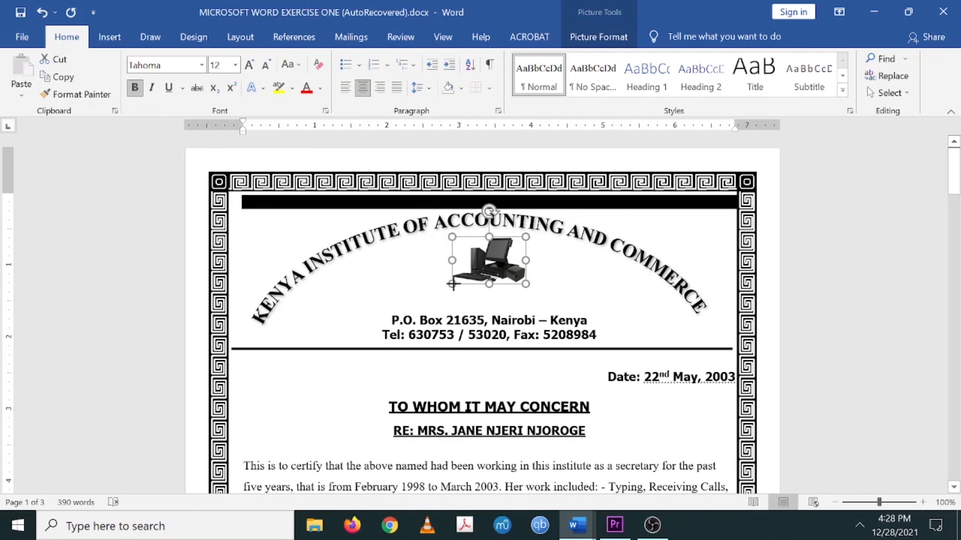
{"action": "left_click", "coordinate": [622, 307]}
{"action": "left_click", "coordinate": [621, 307]}
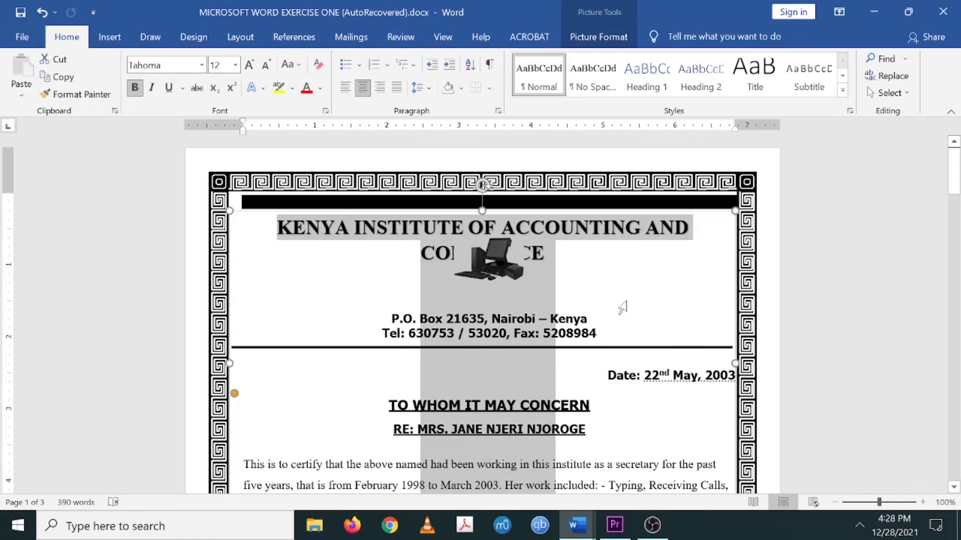
{"action": "left_click", "coordinate": [602, 388]}
- Review the formatted letter from the letterhead, picture and headings through the body paragraphs to the signature block
{"action": "scroll", "coordinate": [600, 395], "scroll_direction": "down", "scroll_amount": 20}
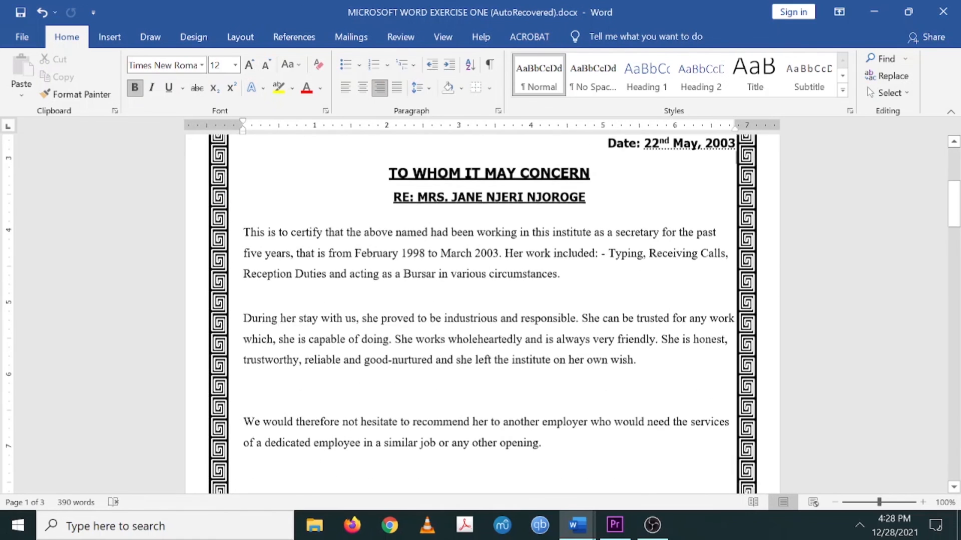
{"action": "scroll", "coordinate": [599, 394], "scroll_direction": "up", "scroll_amount": 20}
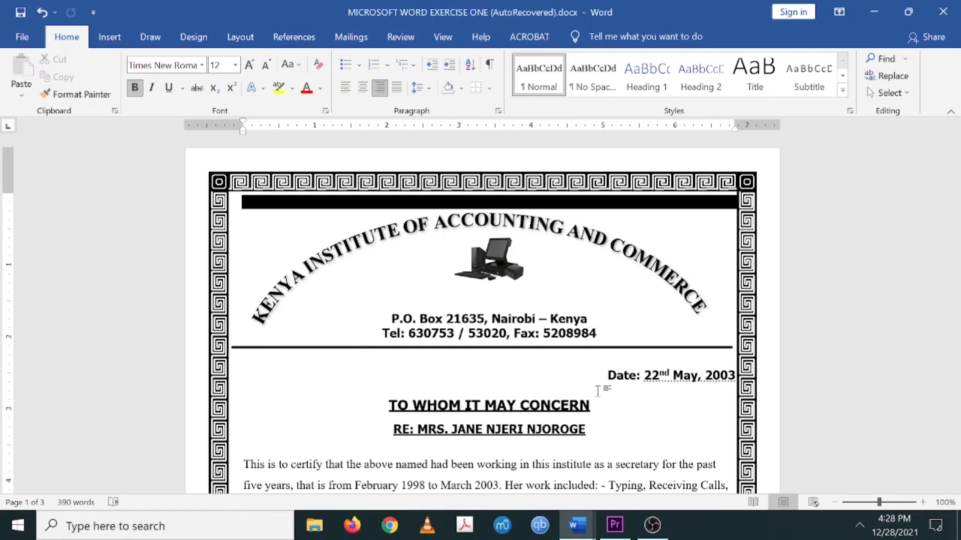
{"action": "scroll", "coordinate": [598, 391], "scroll_direction": "down", "scroll_amount": 20}
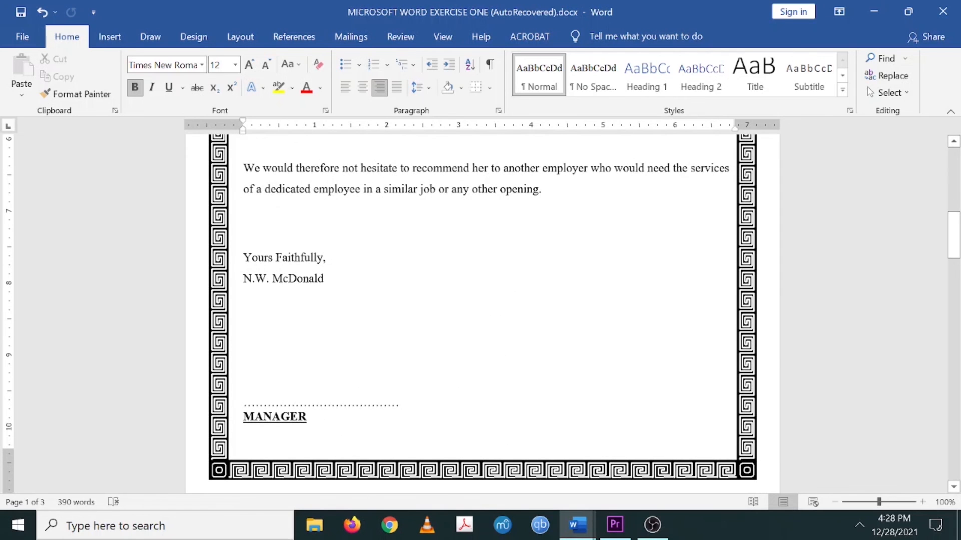
{"action": "scroll", "coordinate": [483, 314], "scroll_direction": "up", "scroll_amount": 6}
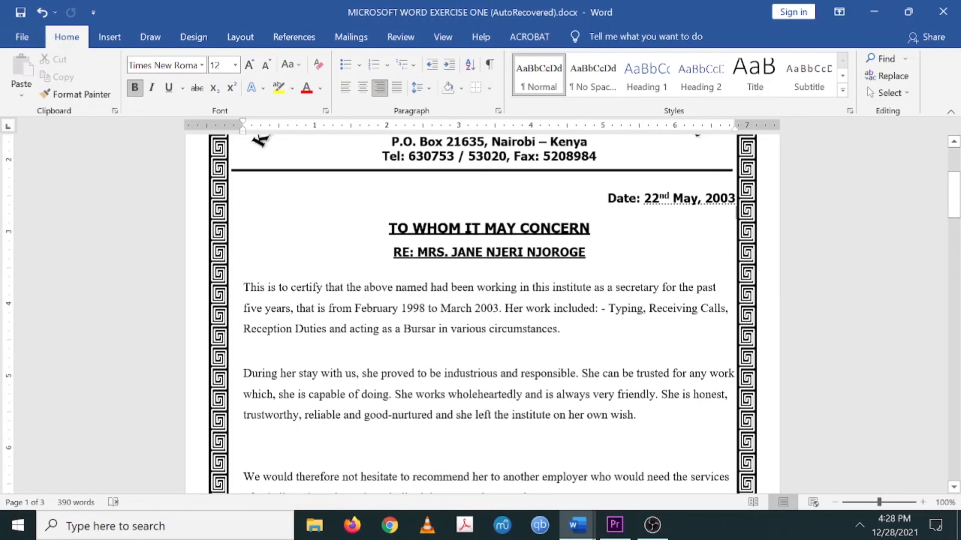
{"action": "scroll", "coordinate": [594, 399], "scroll_direction": "up", "scroll_amount": 4}
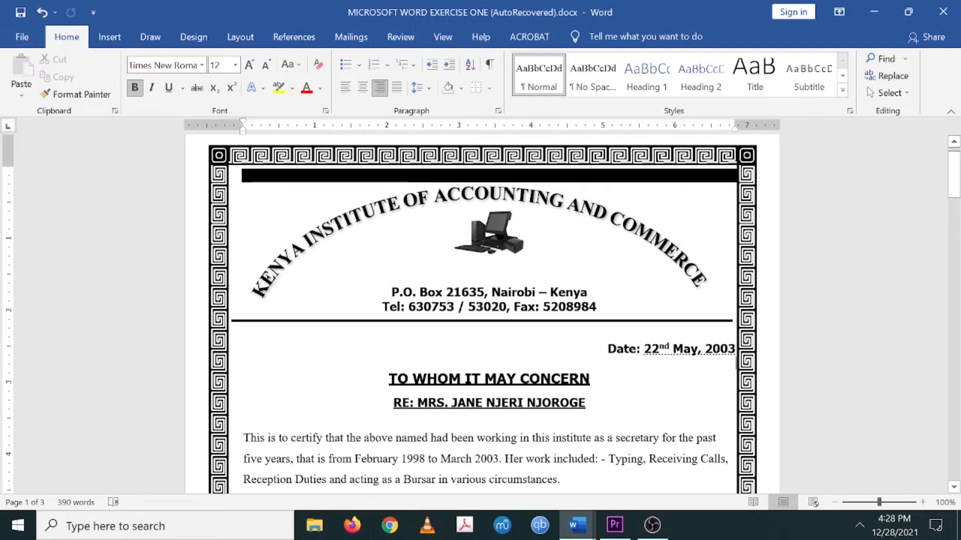
{"action": "scroll", "coordinate": [594, 399], "scroll_direction": "down", "scroll_amount": 2}
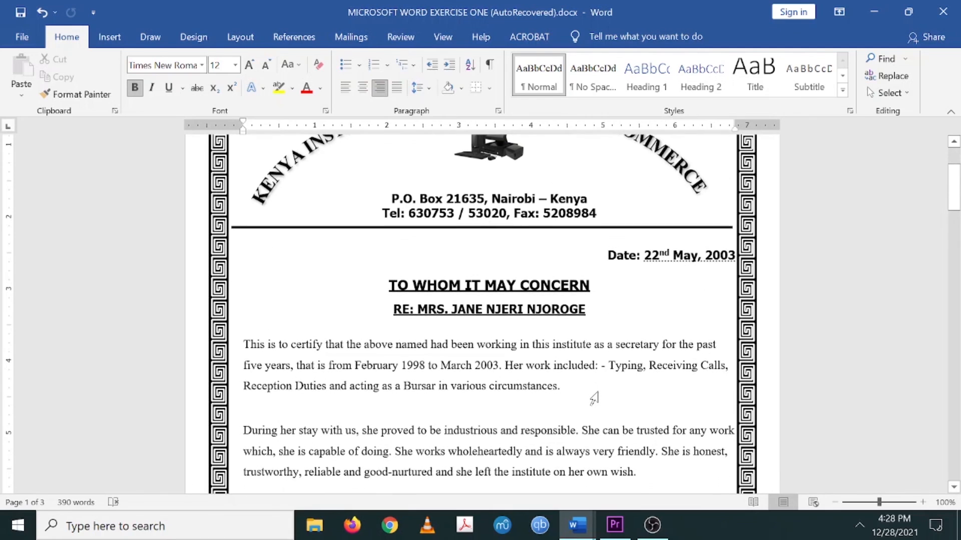
{"action": "scroll", "coordinate": [594, 399], "scroll_direction": "up", "scroll_amount": 2}
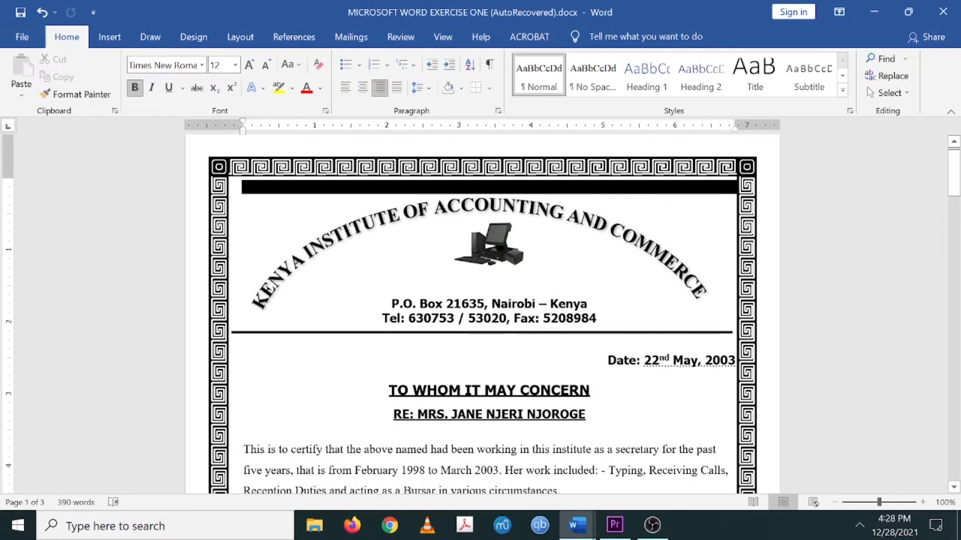
{"action": "scroll", "coordinate": [483, 314], "scroll_direction": "down", "scroll_amount": 4}
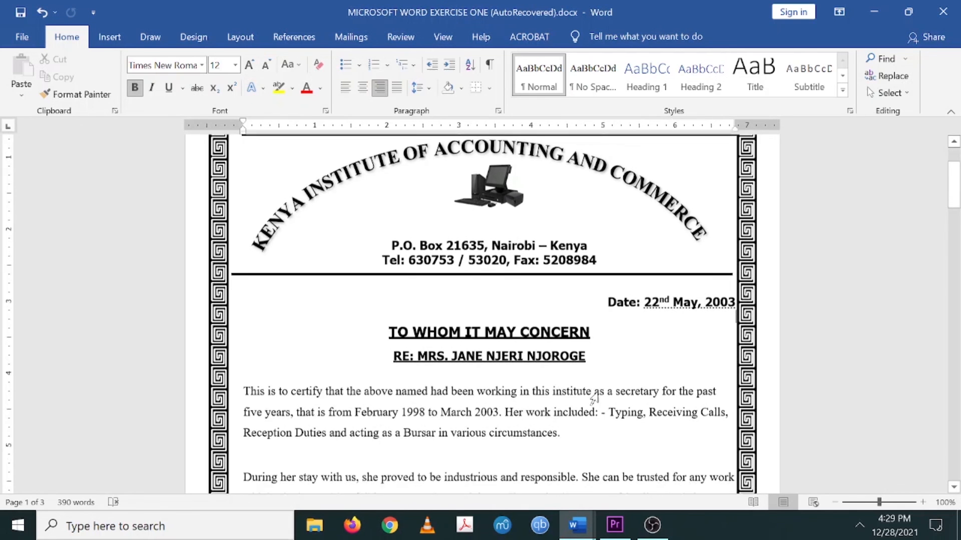
{"action": "scroll", "coordinate": [483, 314], "scroll_direction": "down", "scroll_amount": 1}
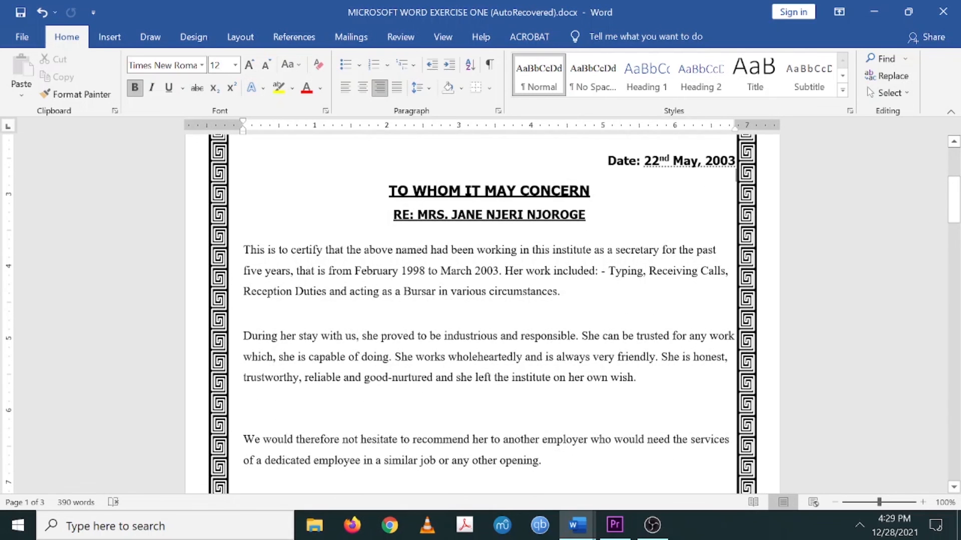
{"action": "scroll", "coordinate": [597, 391], "scroll_direction": "up", "scroll_amount": 5}
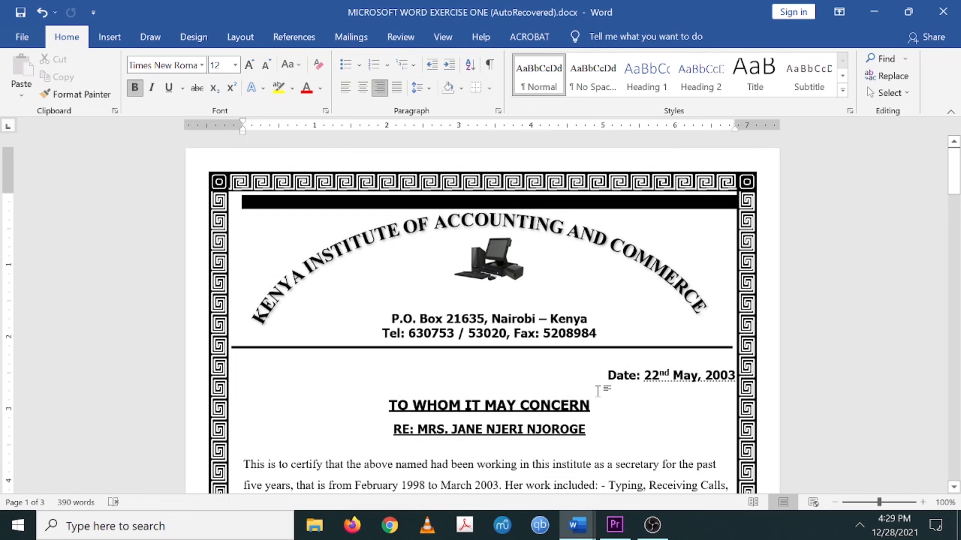
{"action": "scroll", "coordinate": [597, 391], "scroll_direction": "down", "scroll_amount": 6}
{"action": "scroll", "coordinate": [483, 314], "scroll_direction": "down", "scroll_amount": 2}
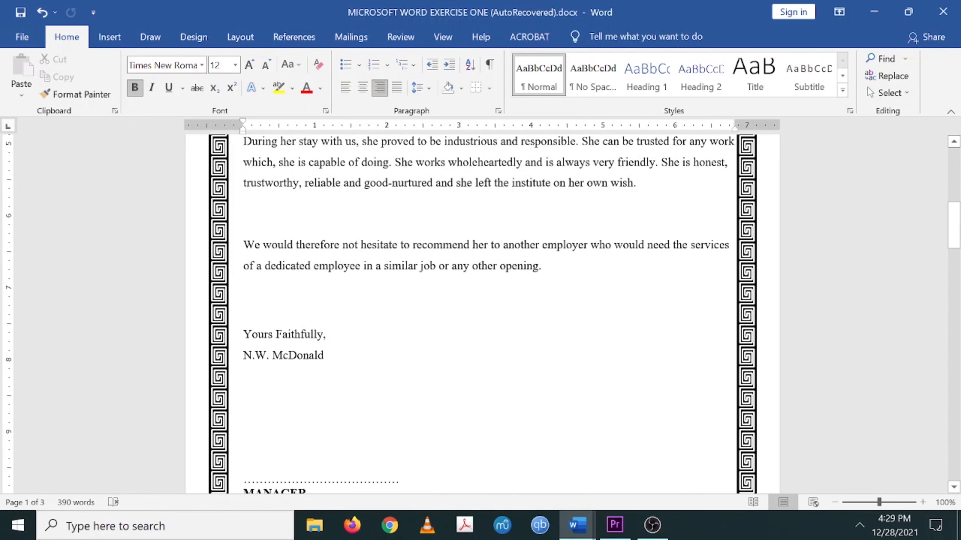
{"action": "scroll", "coordinate": [483, 314], "scroll_direction": "up", "scroll_amount": 8}
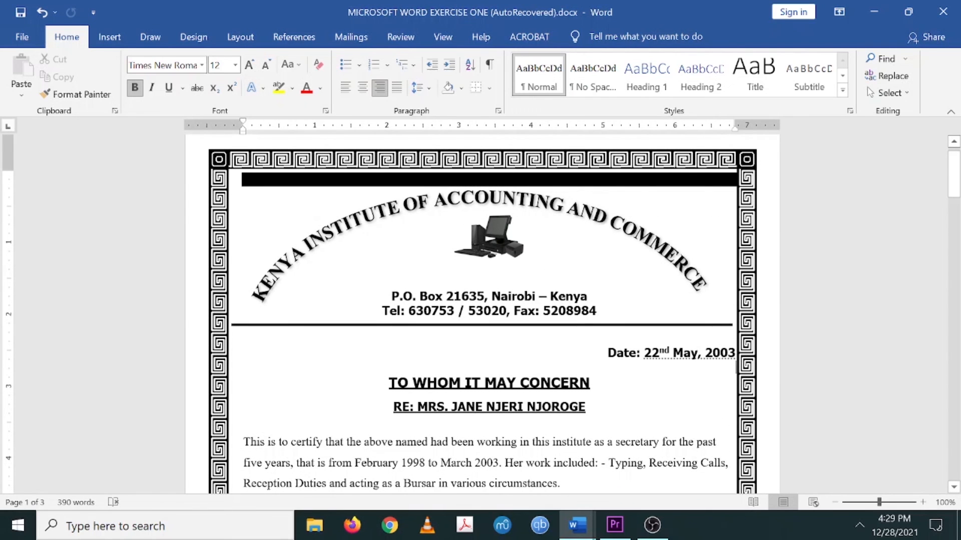
{"action": "scroll", "coordinate": [482, 315], "scroll_direction": "down", "scroll_amount": 10}
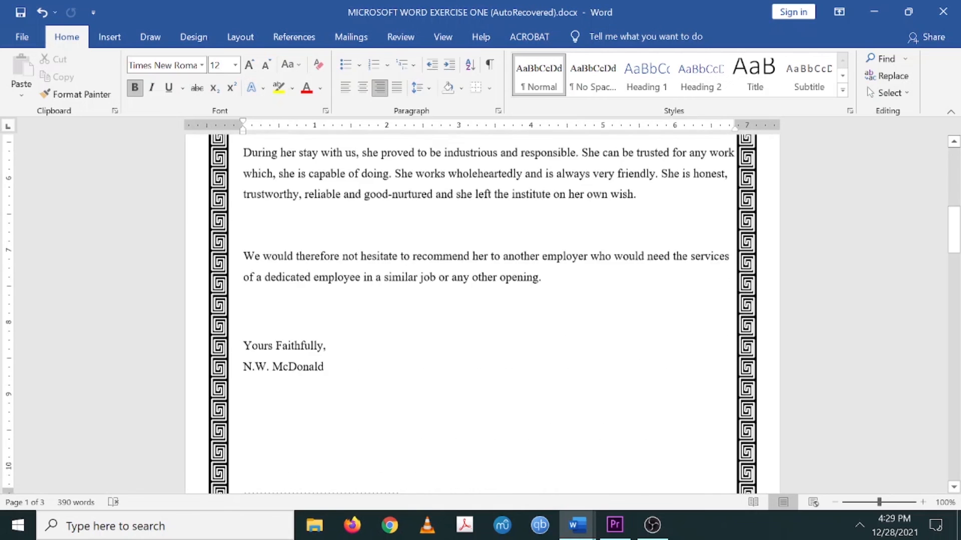